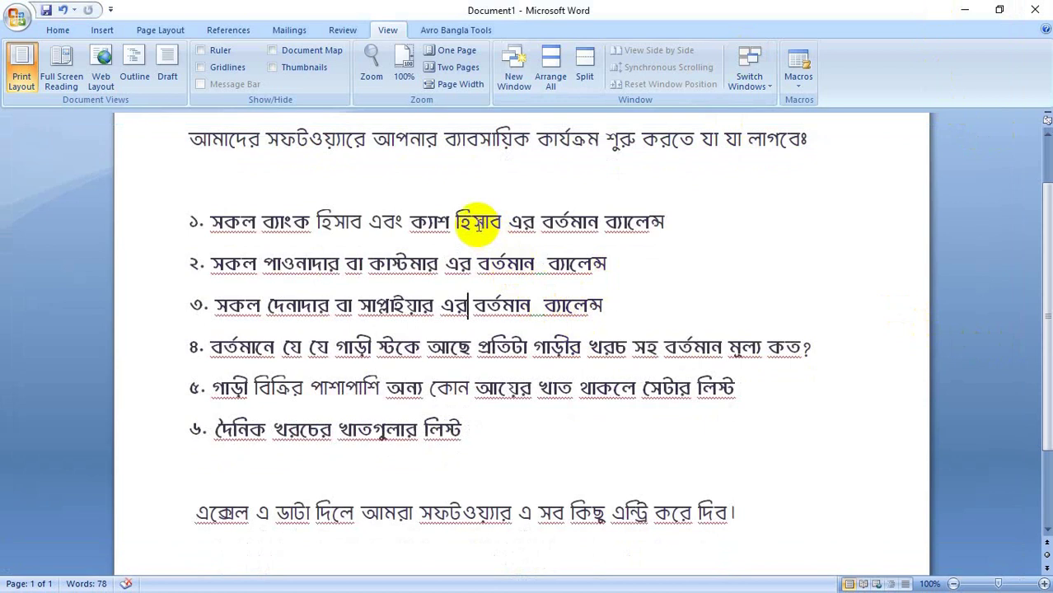
Step: Adjust the system volume, then minimize the Word checklist document to reveal the desktop
{"action": "key", "text": "XF86AudioLowerVolume"}
{"action": "key", "text": "XF86AudioRaiseVolume"}
{"action": "key", "text": "XF86AudioRaiseVolume"}
{"action": "key", "text": "XF86AudioRaiseVolume"}
{"action": "key", "text": "XF86AudioRaiseVolume"}
{"action": "key", "text": "XF86AudioRaiseVolume"}
{"action": "key", "text": "XF86AudioRaiseVolume"}
{"action": "key", "text": "XF86AudioRaiseVolume"}
{"action": "key", "text": "XF86AudioRaiseVolume"}
{"action": "key", "text": "XF86AudioRaiseVolume"}
{"action": "key", "text": "XF86AudioRaiseVolume"}
{"action": "key", "text": "XF86AudioRaiseVolume"}
{"action": "key", "text": "XF86AudioRaiseVolume"}
{"action": "key", "text": "XF86AudioRaiseVolume"}
{"action": "key", "text": "XF86AudioRaiseVolume"}
{"action": "key", "text": "XF86AudioRaiseVolume"}
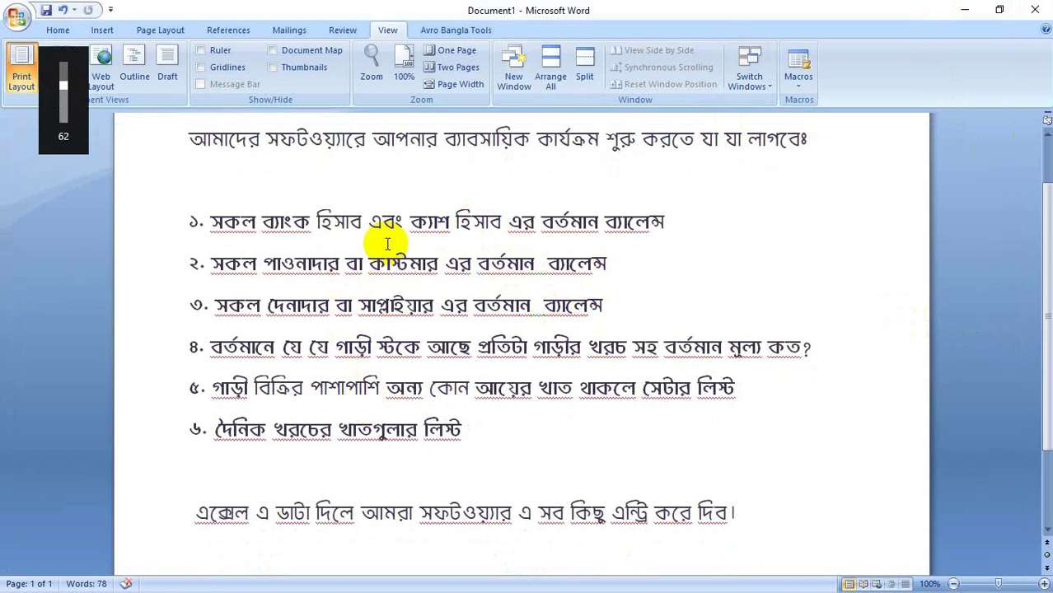
{"action": "double_click", "coordinate": [429, 224]}
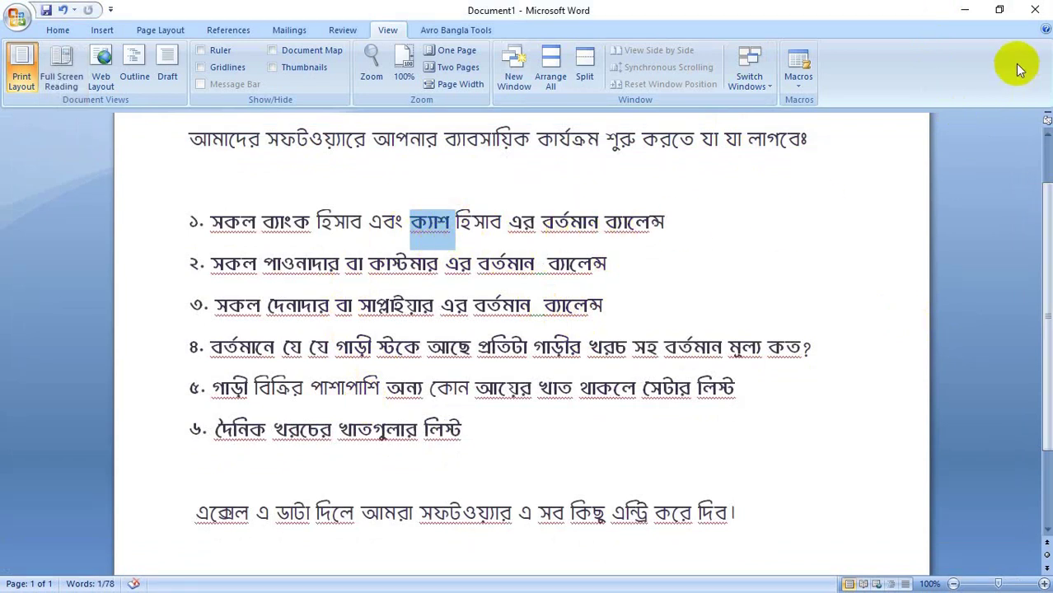
{"action": "left_click", "coordinate": [964, 9]}
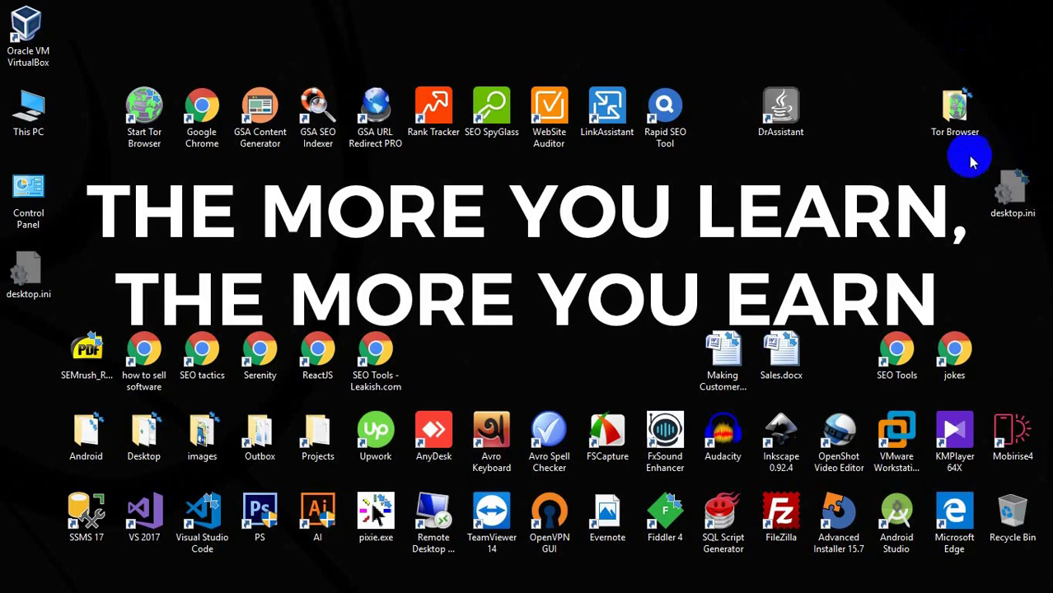
Step: In Chrome's Extreme Office tab, go through Initial Setup > A/C Setup > Bank & Cash to Vendors
{"action": "key", "text": "super"}
{"action": "left_click", "coordinate": [1031, 222]}
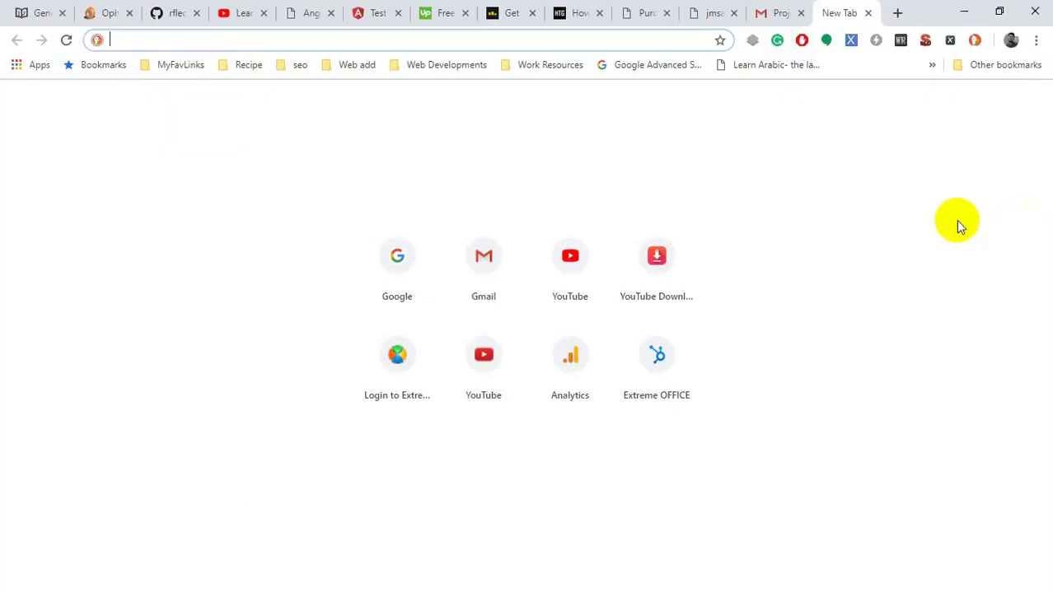
{"action": "left_click", "coordinate": [725, 18]}
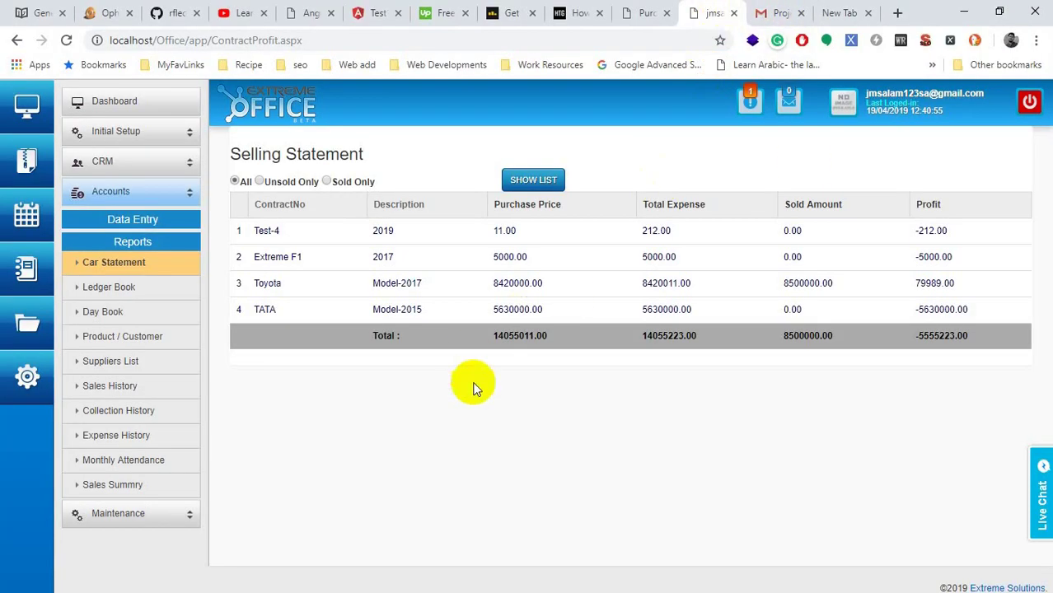
{"action": "left_click", "coordinate": [107, 138]}
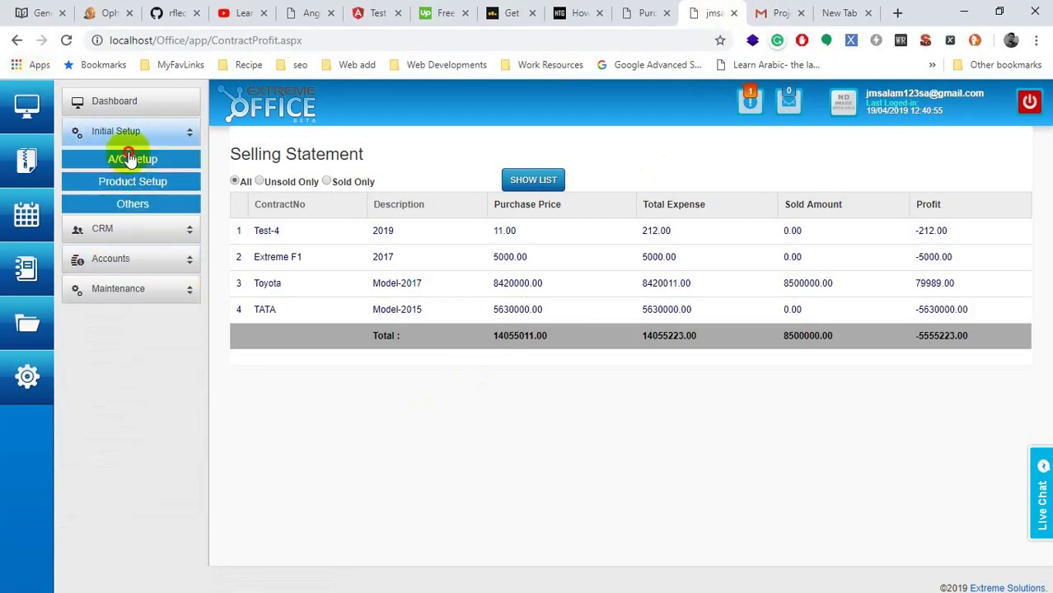
{"action": "left_click", "coordinate": [132, 159]}
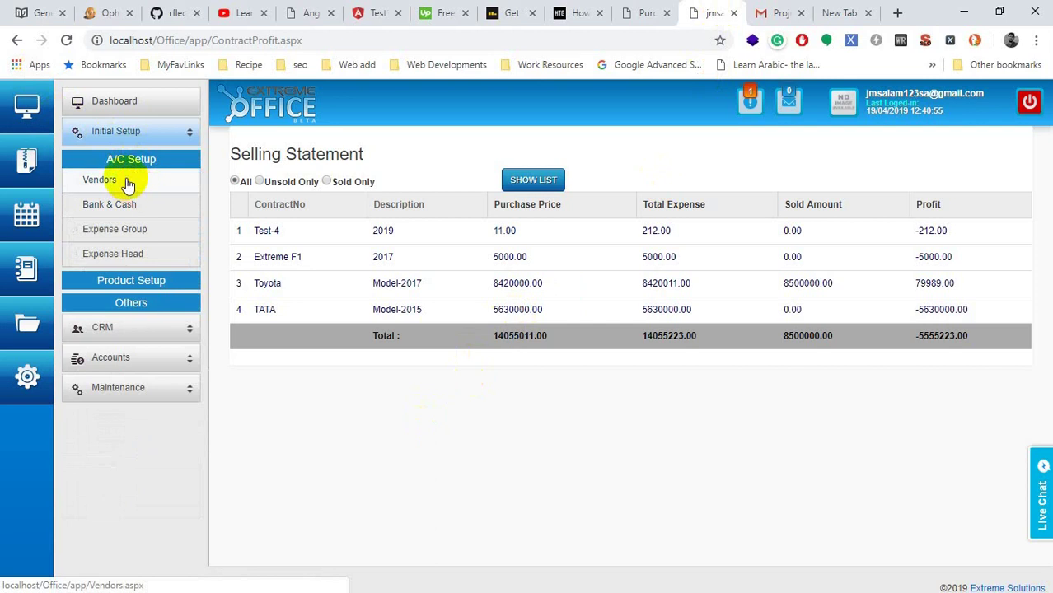
{"action": "left_click", "coordinate": [115, 211]}
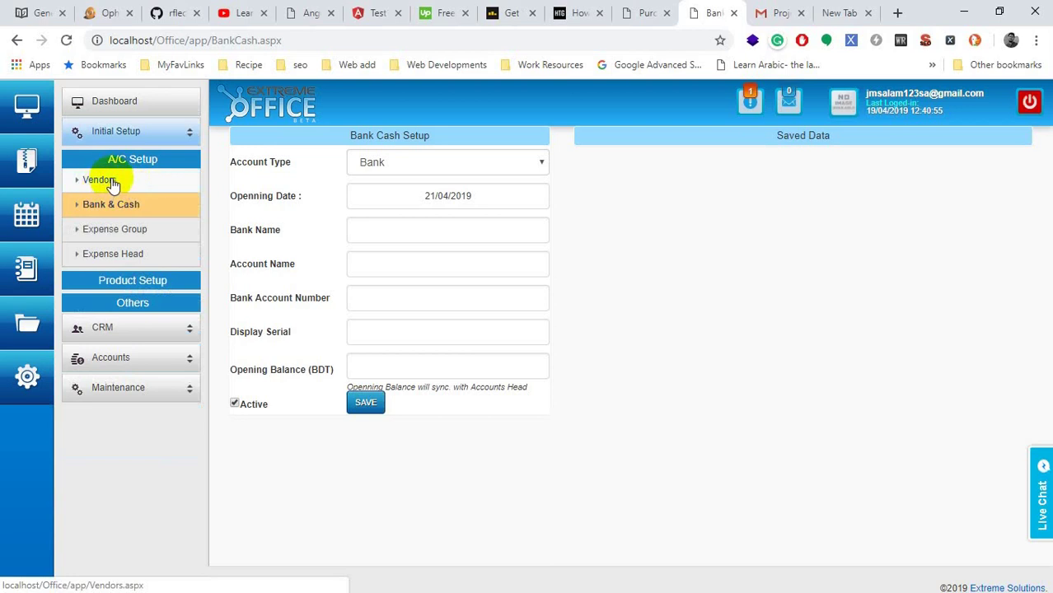
{"action": "left_click", "coordinate": [111, 178]}
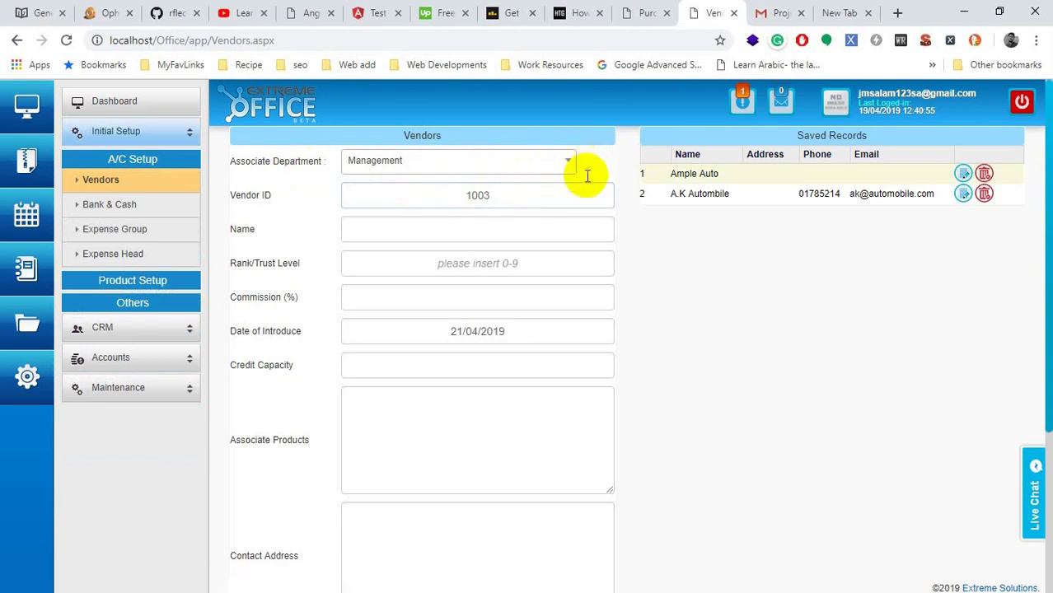
Step: Review the vendor form and enter a vendor name in Bengali in the Name field
{"action": "scroll", "coordinate": [280, 263], "scroll_direction": "down", "scroll_amount": 3}
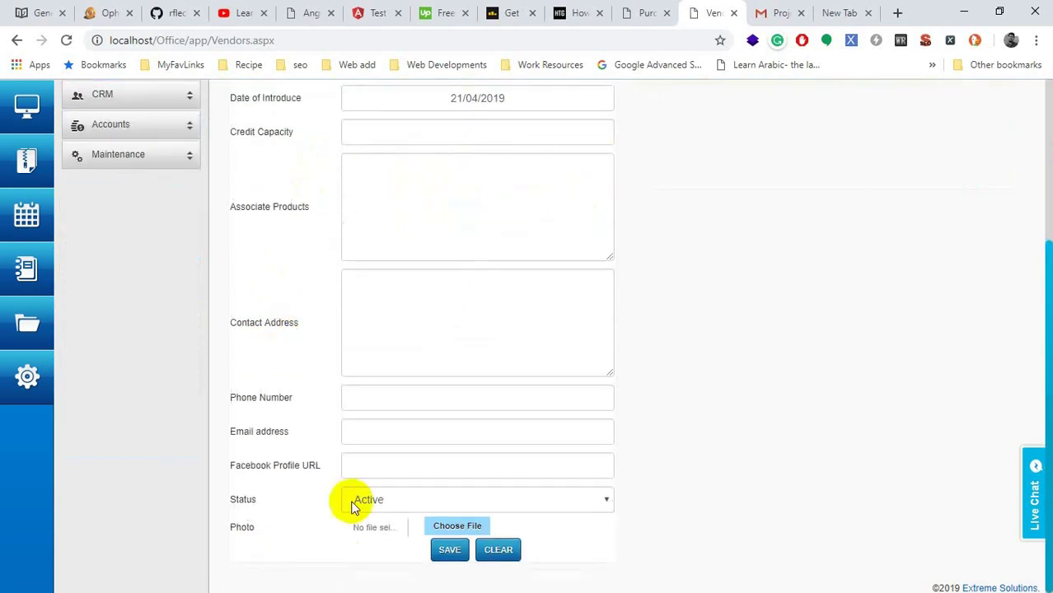
{"action": "scroll", "coordinate": [490, 416], "scroll_direction": "up", "scroll_amount": 3}
{"action": "left_click", "coordinate": [490, 415]}
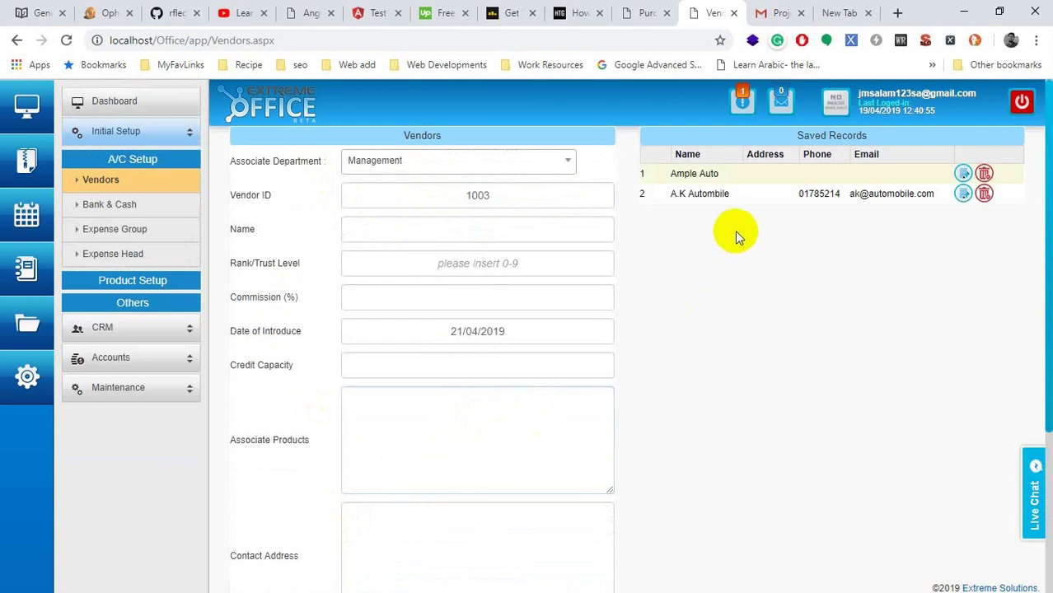
{"action": "left_click", "coordinate": [397, 277]}
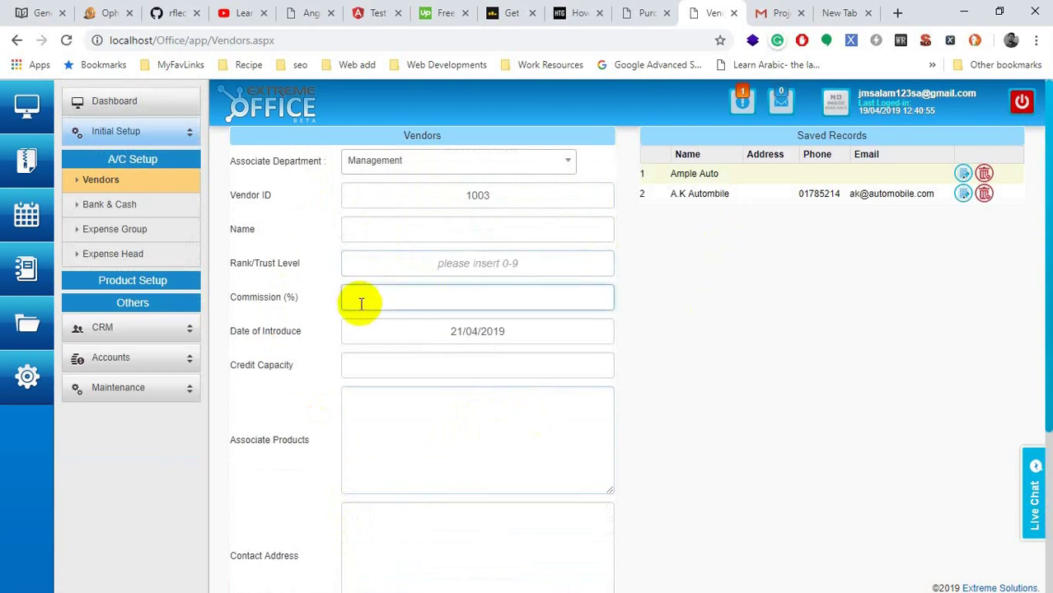
{"action": "scroll", "coordinate": [564, 329], "scroll_direction": "down", "scroll_amount": 3}
{"action": "scroll", "coordinate": [564, 329], "scroll_direction": "up", "scroll_amount": 3}
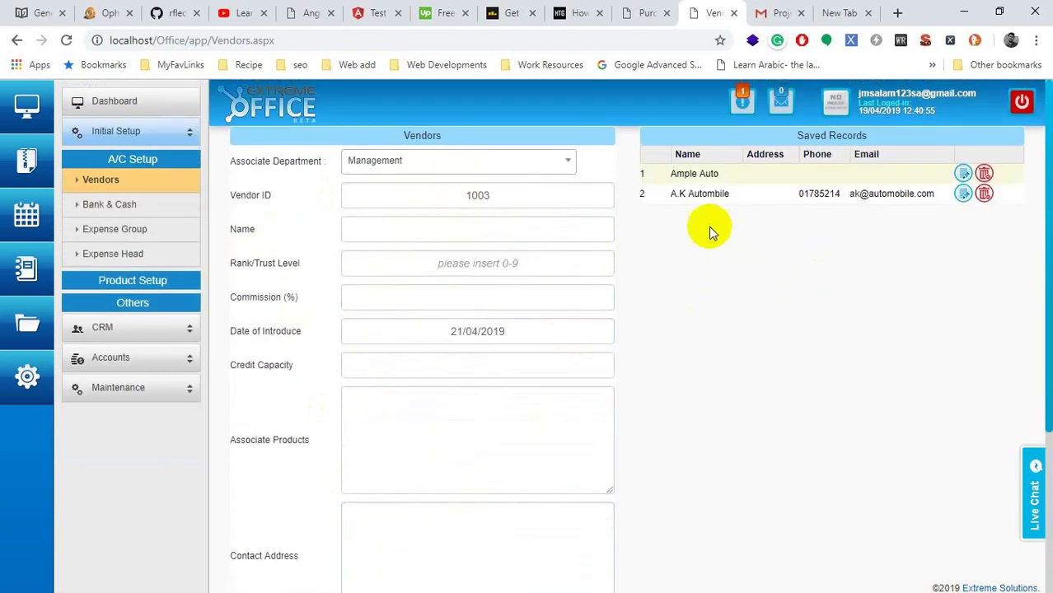
{"action": "double_click", "coordinate": [706, 177]}
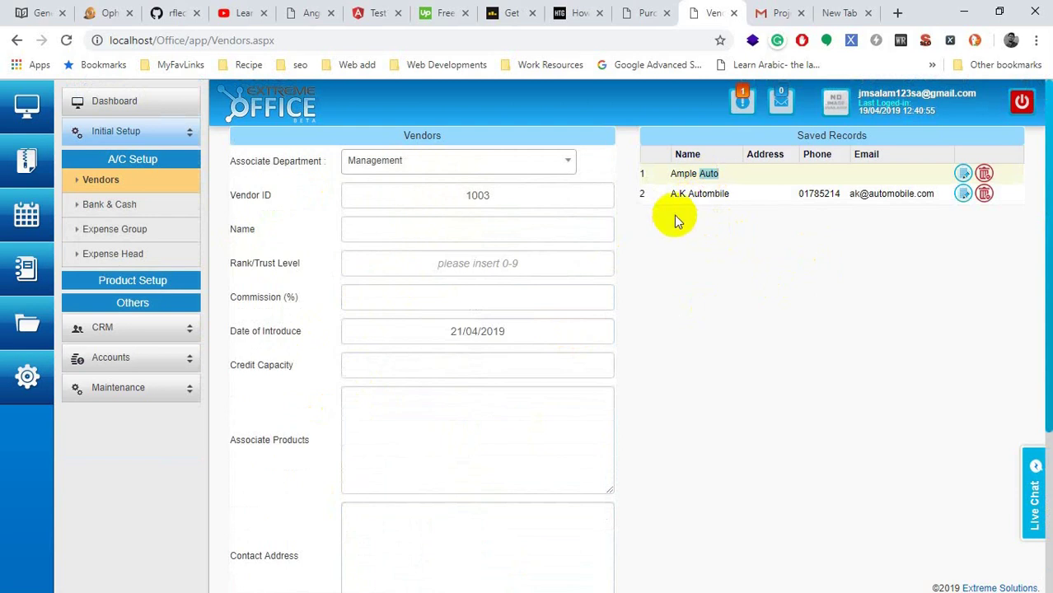
{"action": "left_click", "coordinate": [525, 231]}
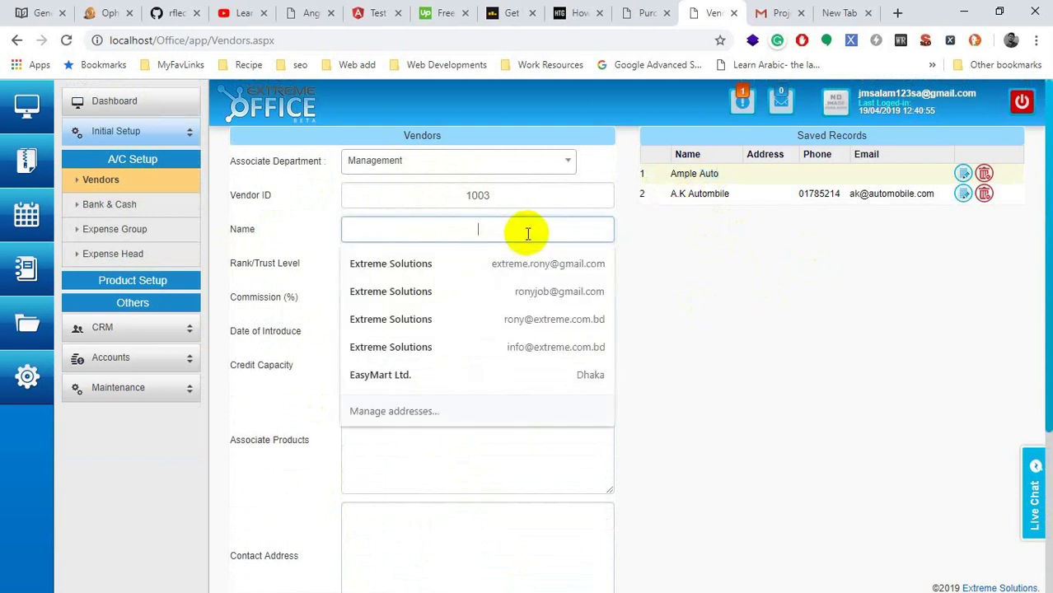
{"action": "type", "text": "অহত"}
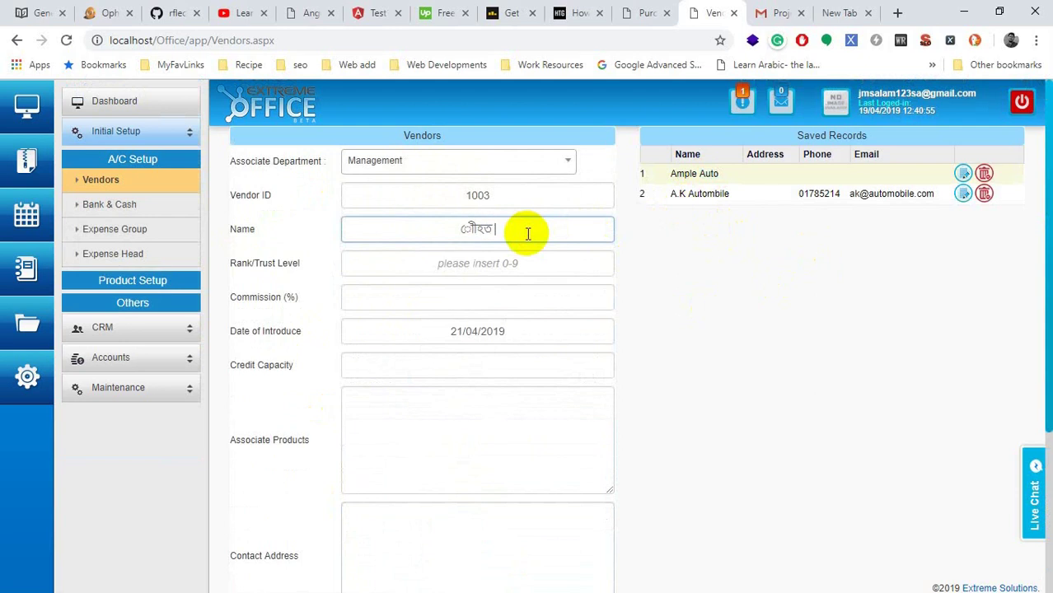
{"action": "type", "text": " আলীজীগো"}
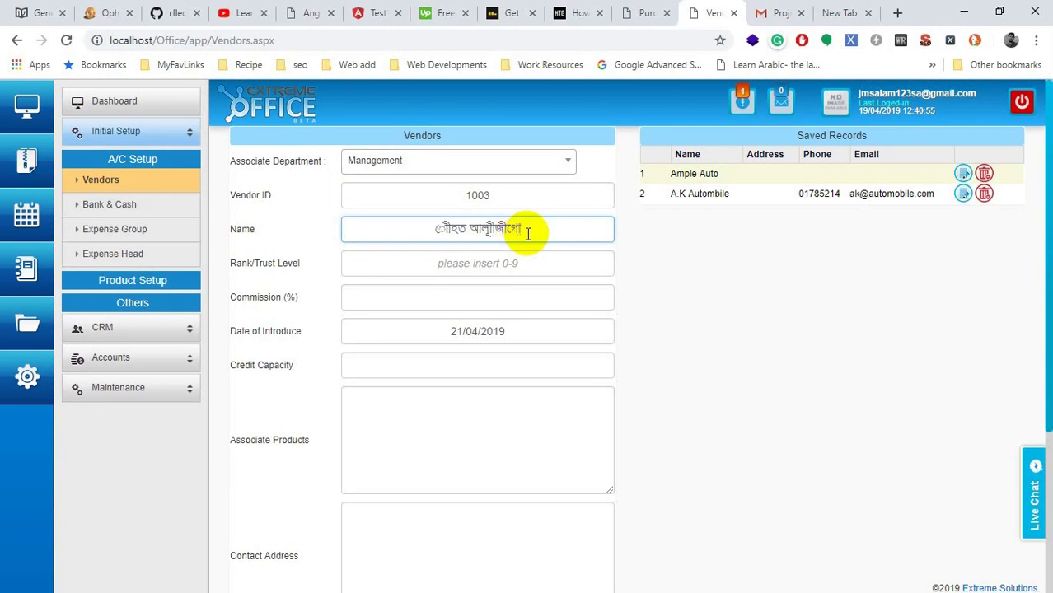
{"action": "key", "text": "ctrl+a"}
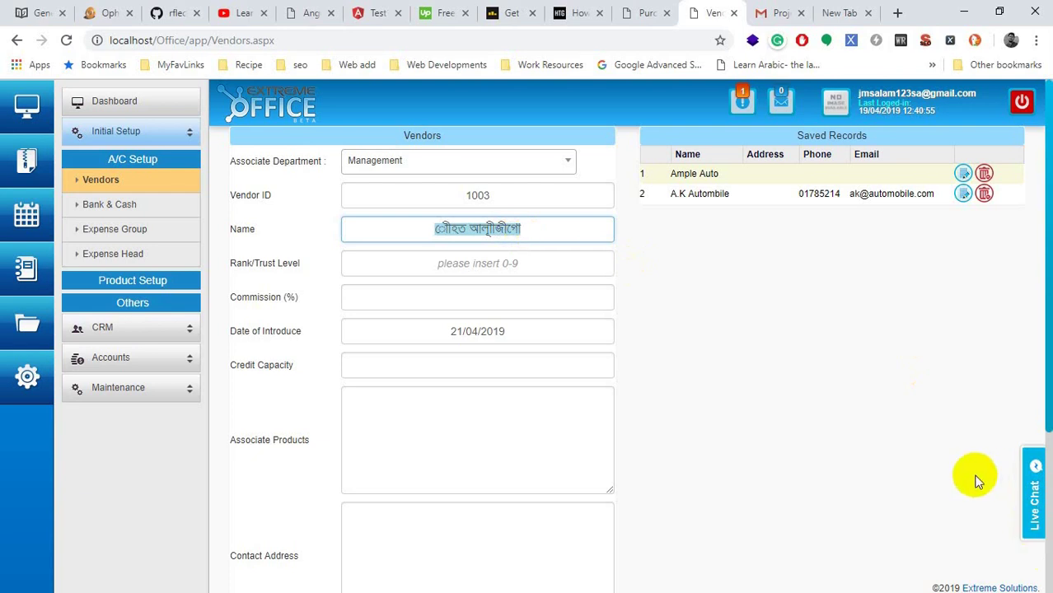
Step: Switch the keyboard to English, replace the name with 'nazrul Enterprise' and save the vendor
{"action": "key", "text": "super"}
{"action": "left_click", "coordinate": [1030, 500]}
{"action": "left_click", "coordinate": [956, 464]}
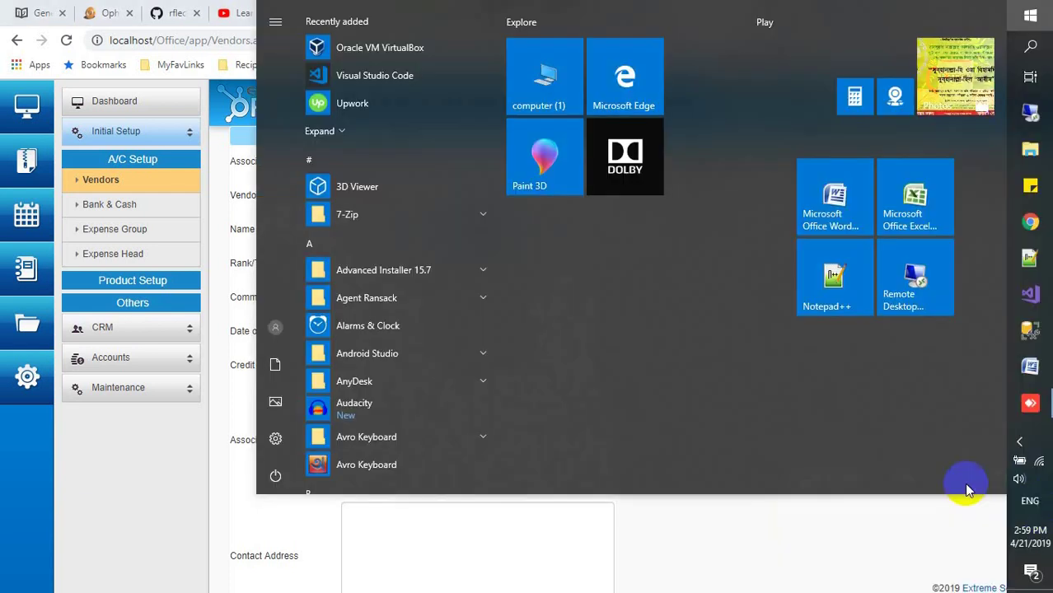
{"action": "left_click", "coordinate": [1019, 442]}
{"action": "left_click", "coordinate": [653, 524]}
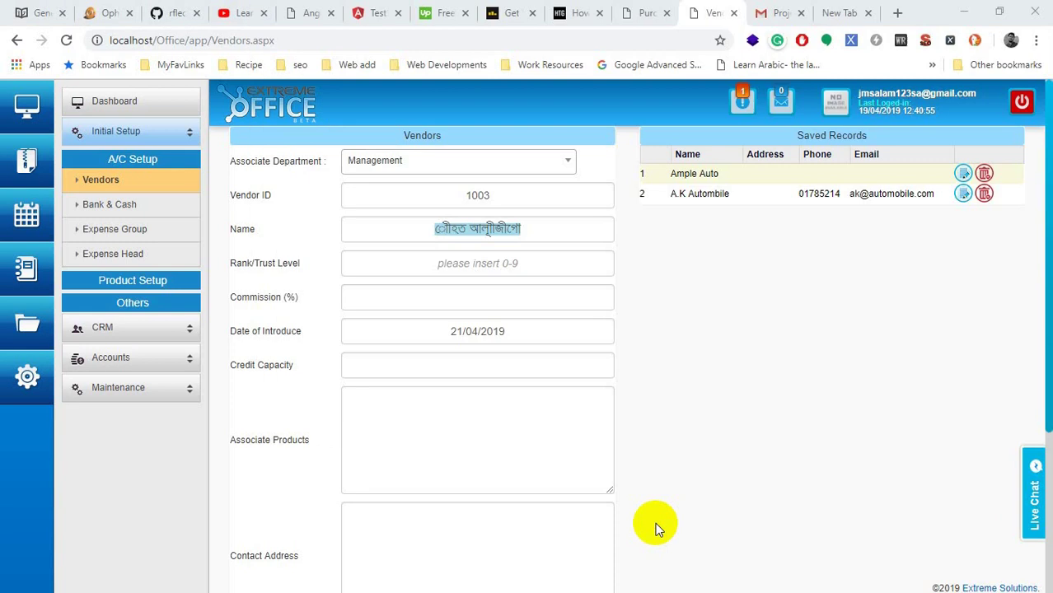
{"action": "left_click_drag", "start_coordinate": [536, 231], "coordinate": [315, 257]}
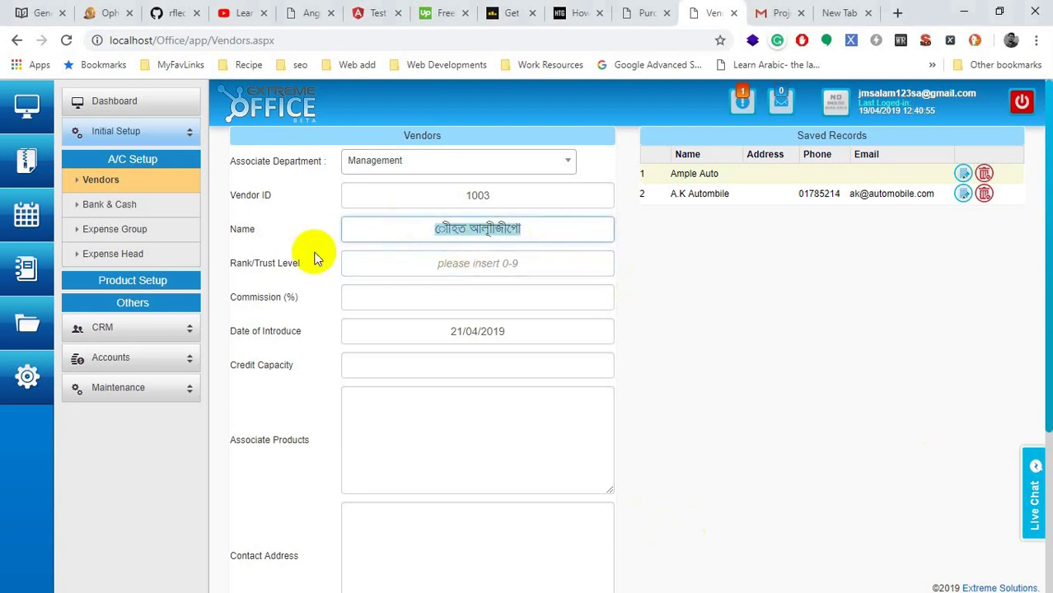
{"action": "type", "text": "n"}
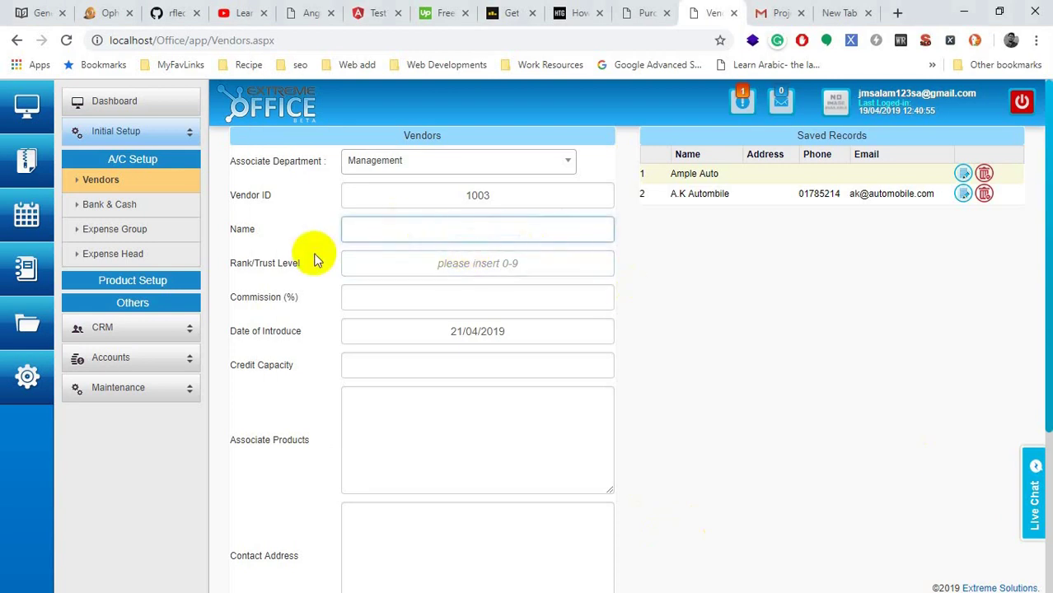
{"action": "type", "text": "azrul Enterprise"}
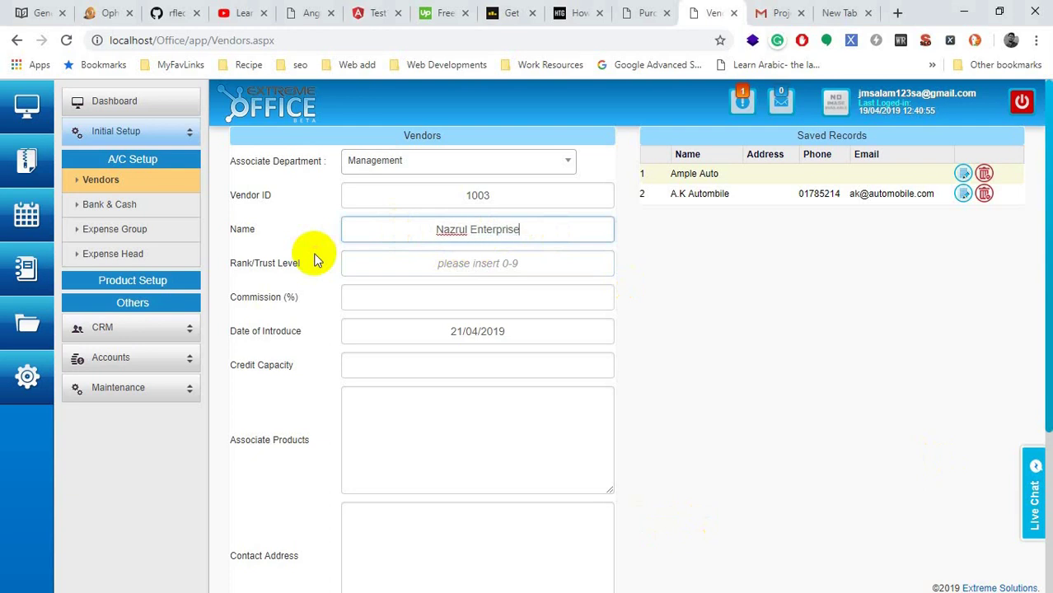
{"action": "key", "text": "Return"}
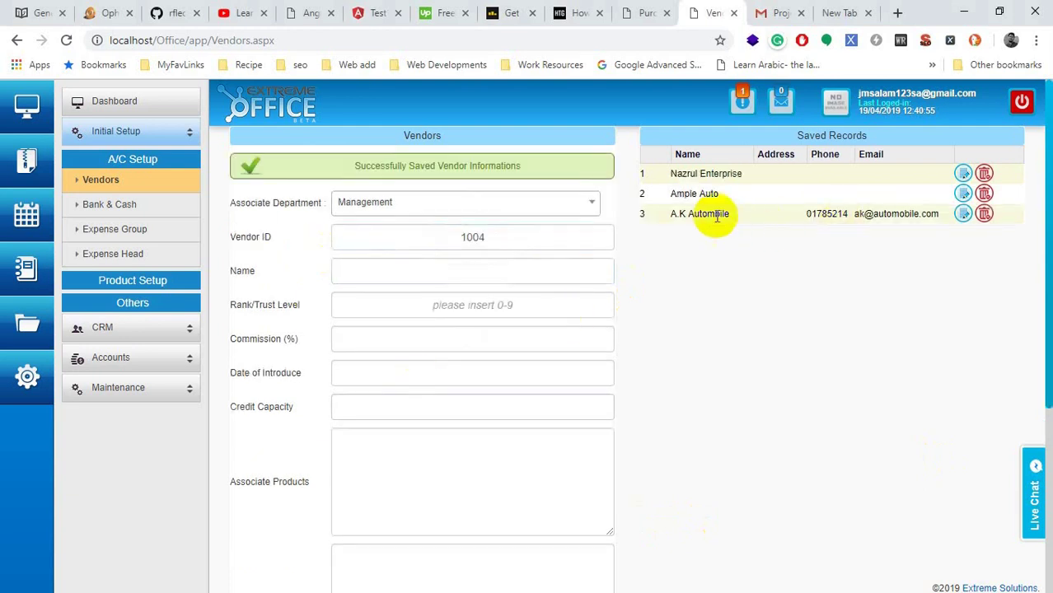
Step: On the Bank & Cash page, inspect the saved Cash row and set Account Type to Bank
{"action": "left_click", "coordinate": [110, 204]}
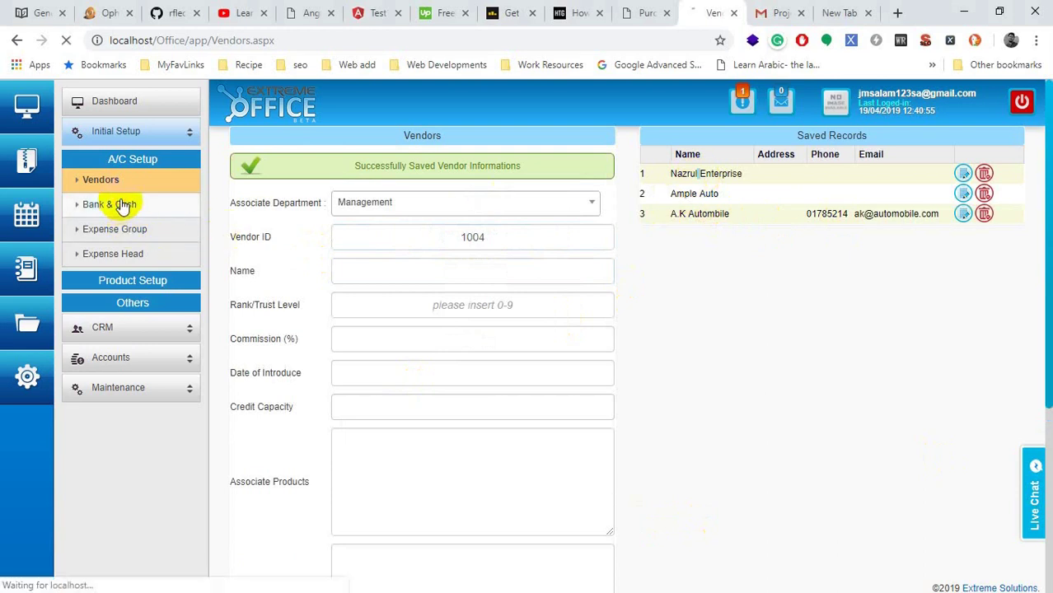
{"action": "left_click", "coordinate": [441, 162]}
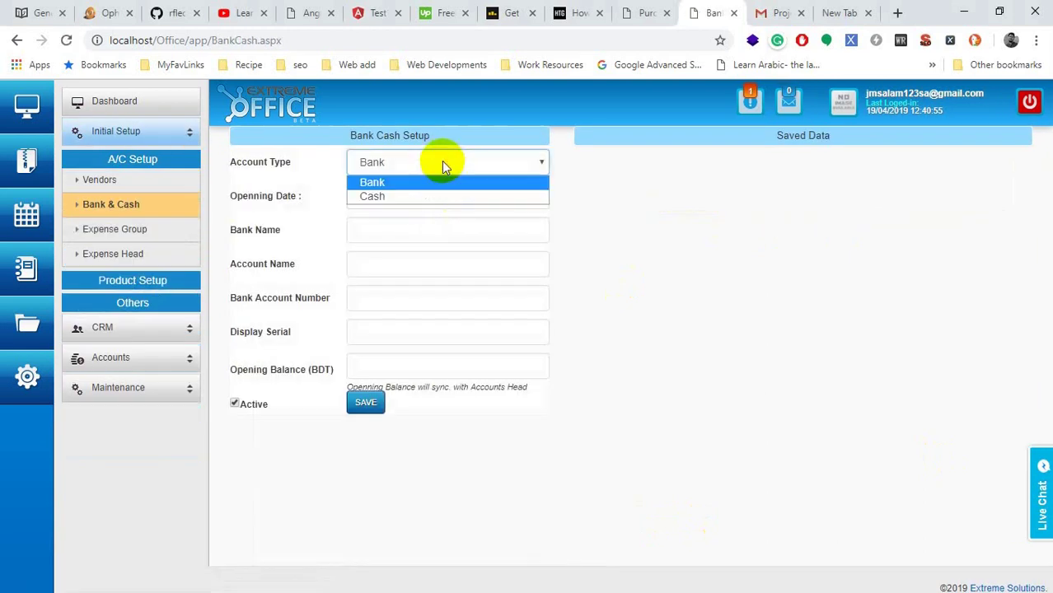
{"action": "left_click", "coordinate": [410, 198]}
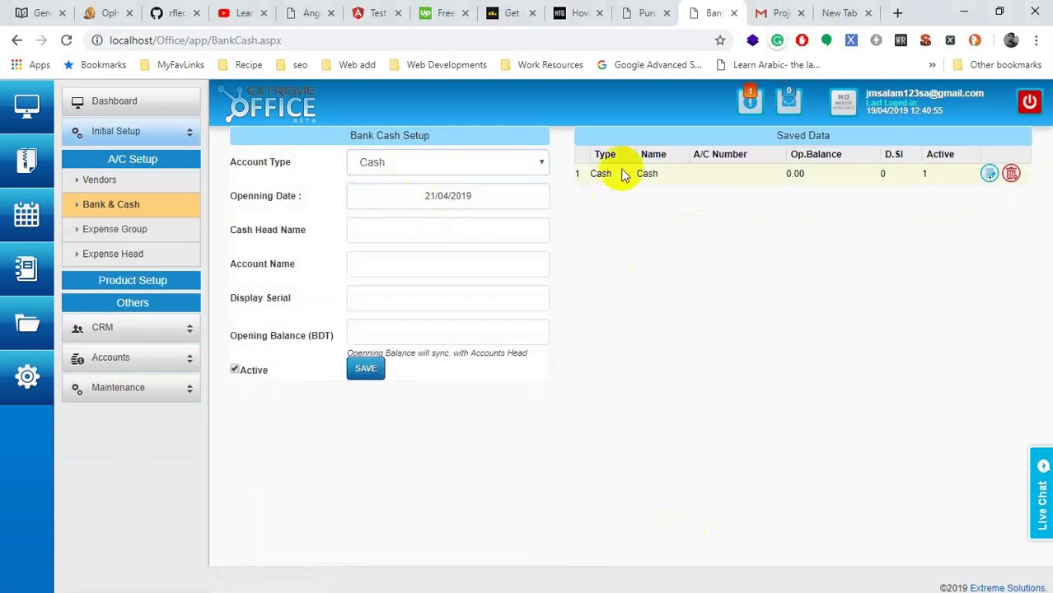
{"action": "double_click", "coordinate": [647, 173]}
{"action": "double_click", "coordinate": [601, 173]}
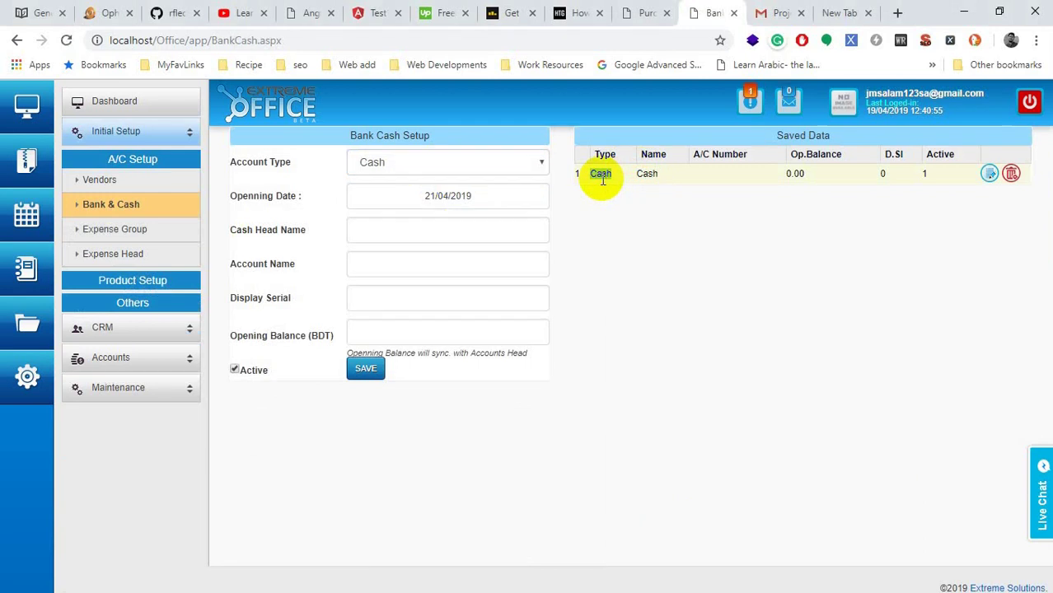
{"action": "double_click", "coordinate": [648, 183]}
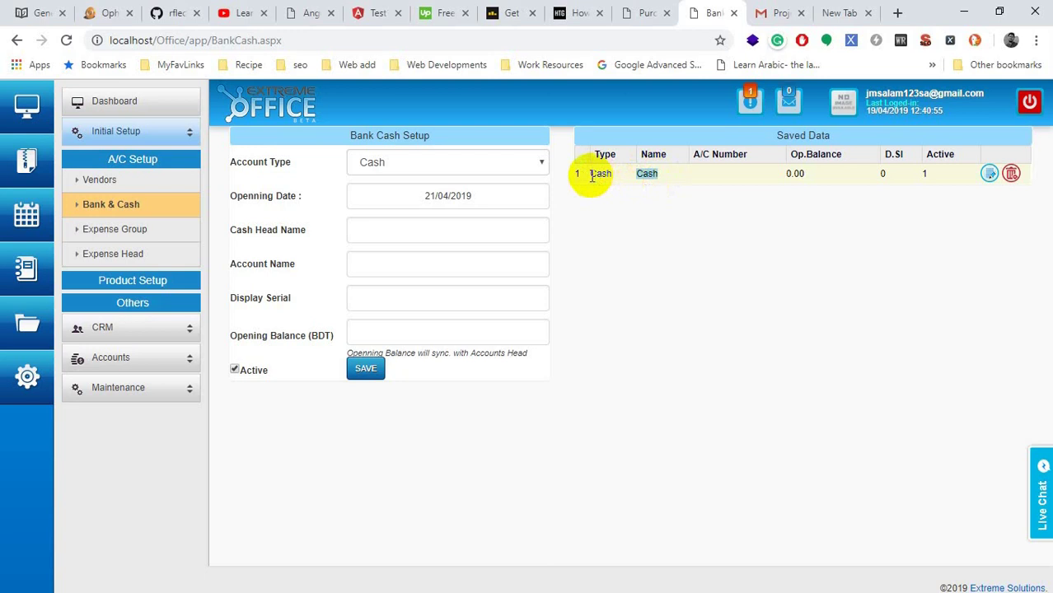
{"action": "left_click", "coordinate": [527, 161]}
{"action": "left_click", "coordinate": [499, 181]}
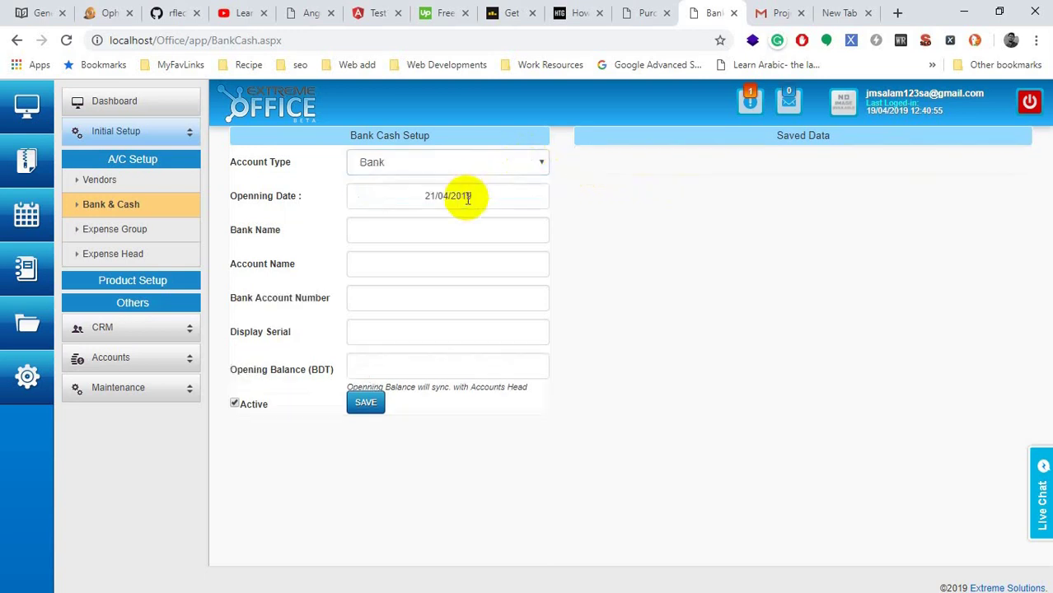
Step: Save bank DBBL, account FNS Automobiles, an account number, display serial 5, opening balance 5001
{"action": "left_click", "coordinate": [456, 230]}
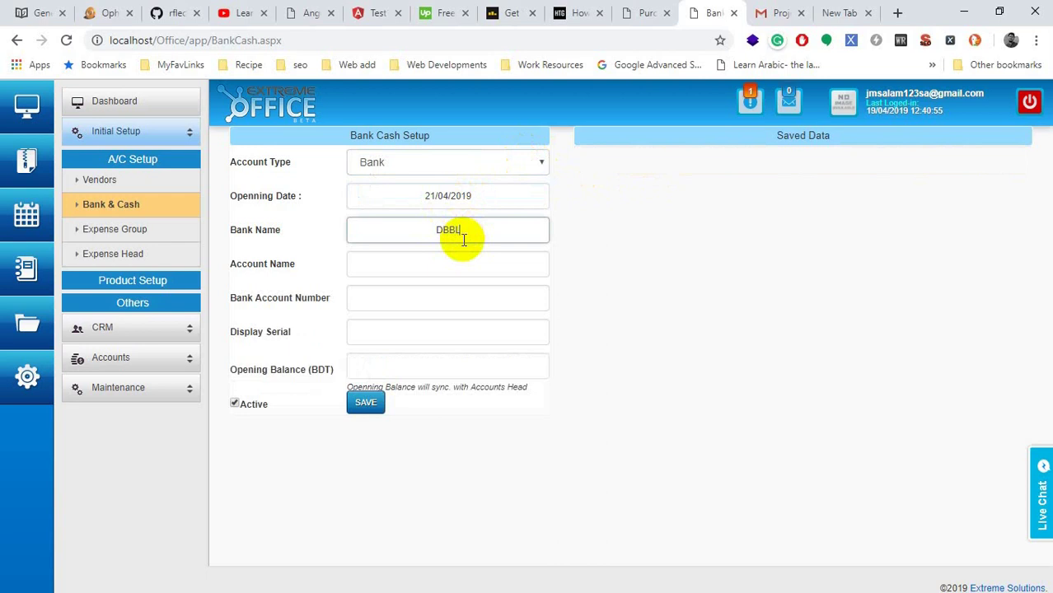
{"action": "left_click", "coordinate": [431, 270]}
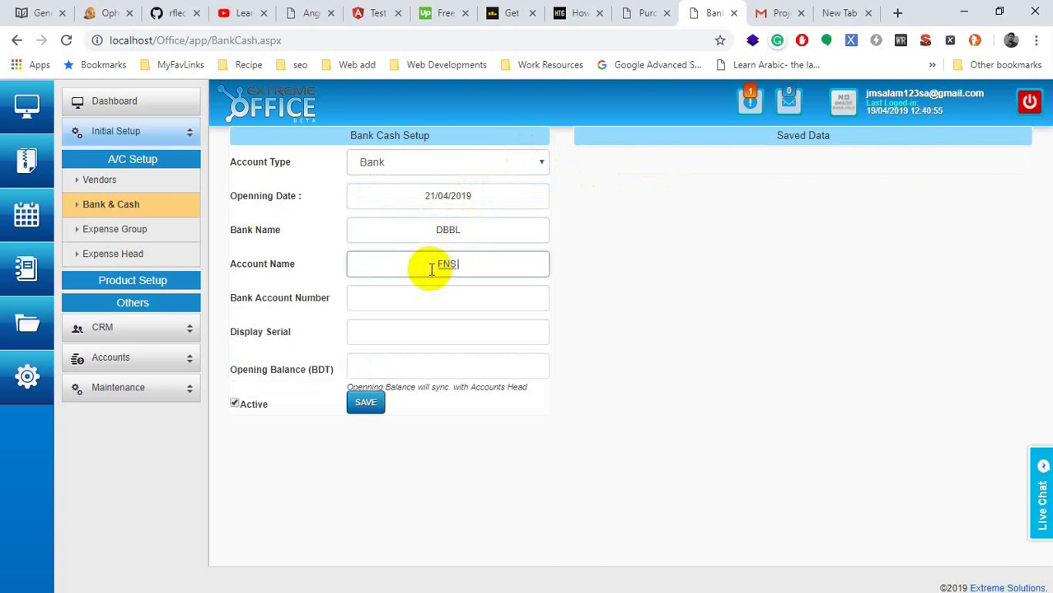
{"action": "type", "text": "FNS Automobiles"}
{"action": "key", "text": "Tab"}
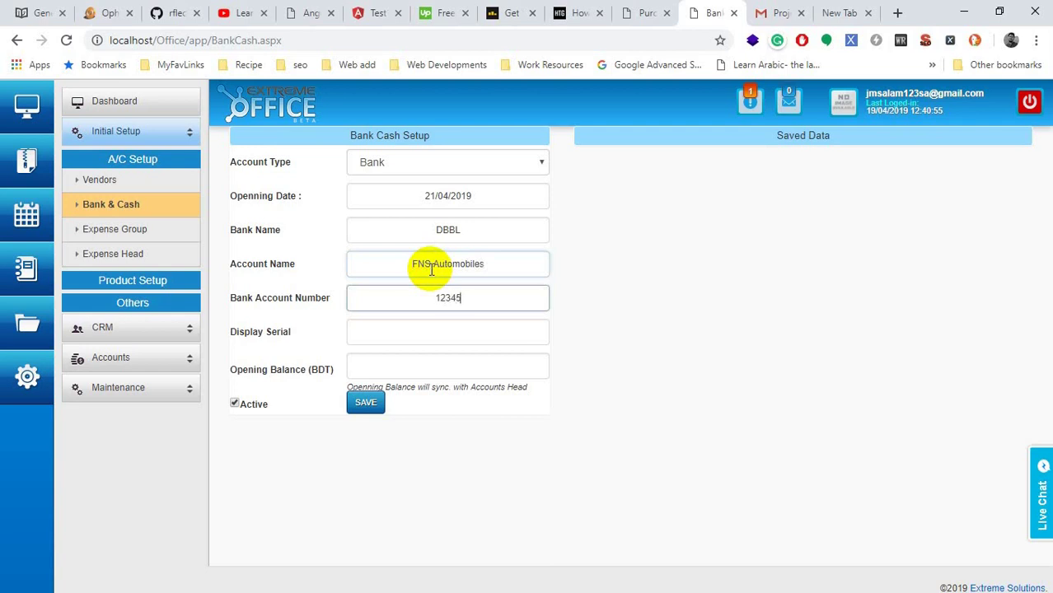
{"action": "type", "text": "123456789"}
{"action": "left_click", "coordinate": [428, 333]}
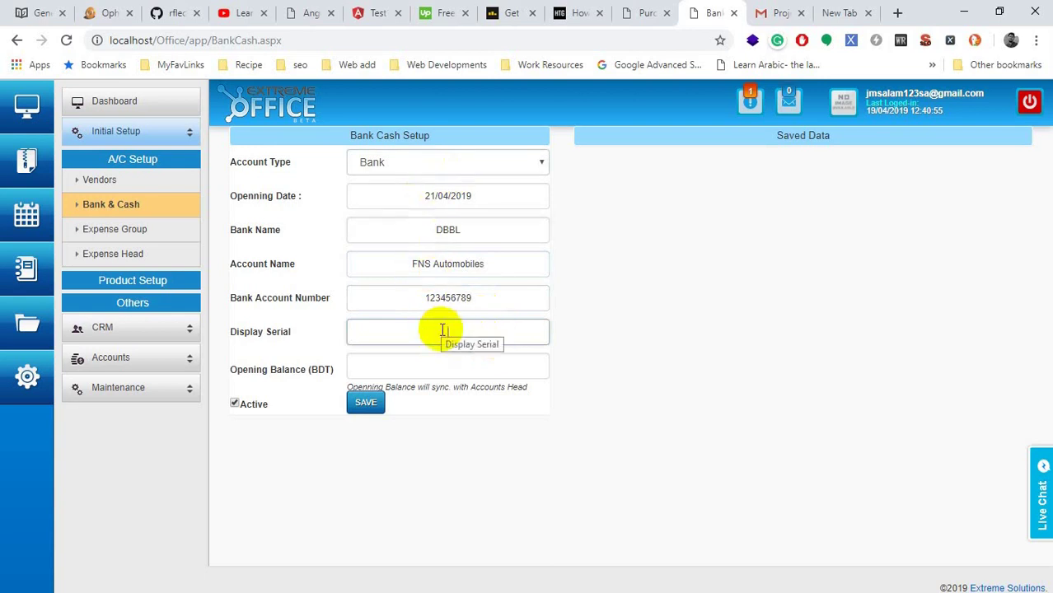
{"action": "type", "text": "1"}
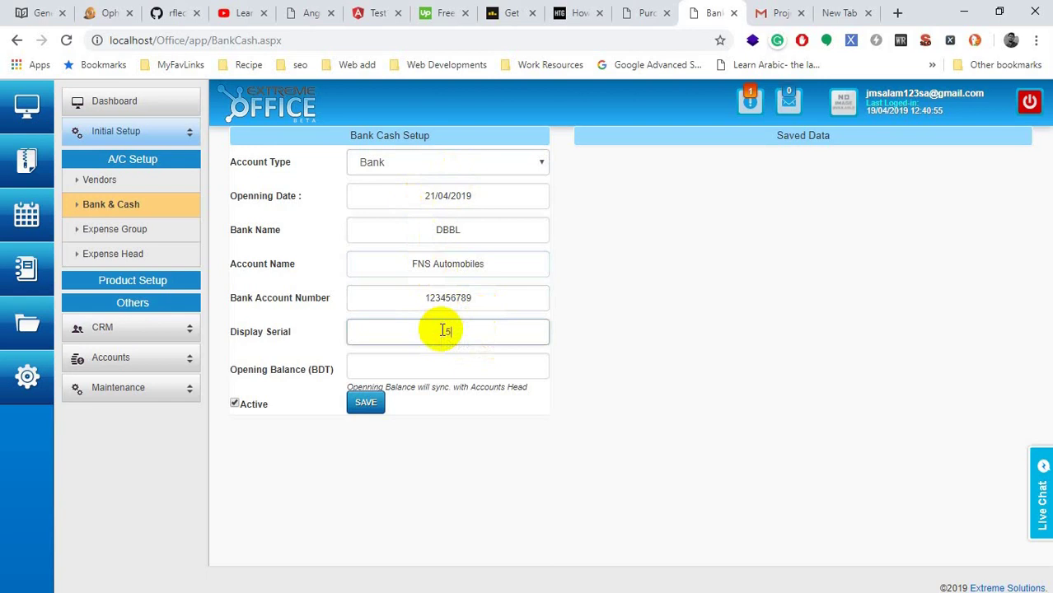
{"action": "left_click", "coordinate": [395, 361]}
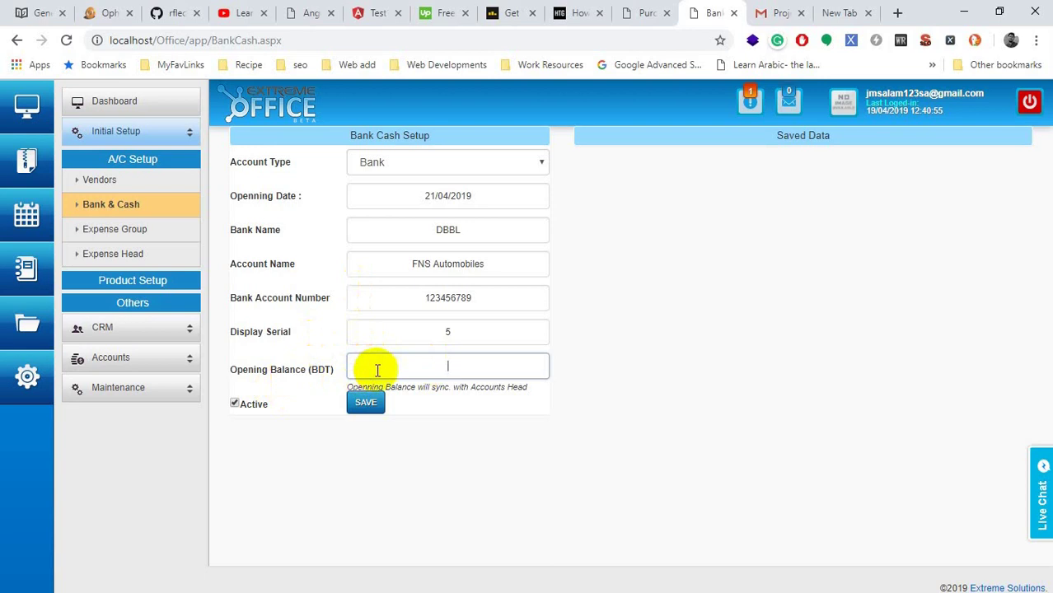
{"action": "type", "text": "001"}
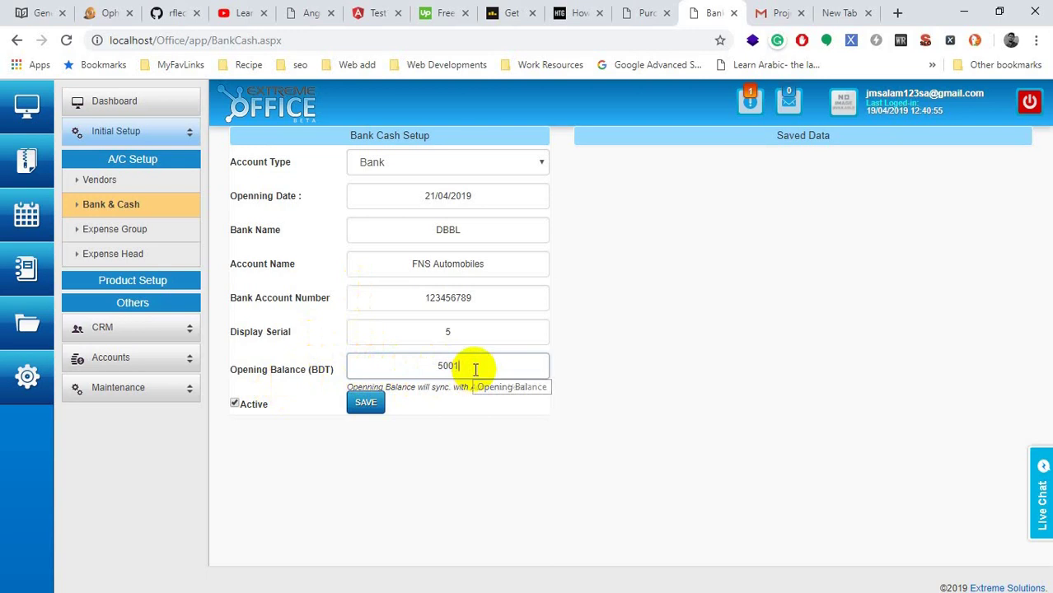
{"action": "left_click", "coordinate": [237, 404]}
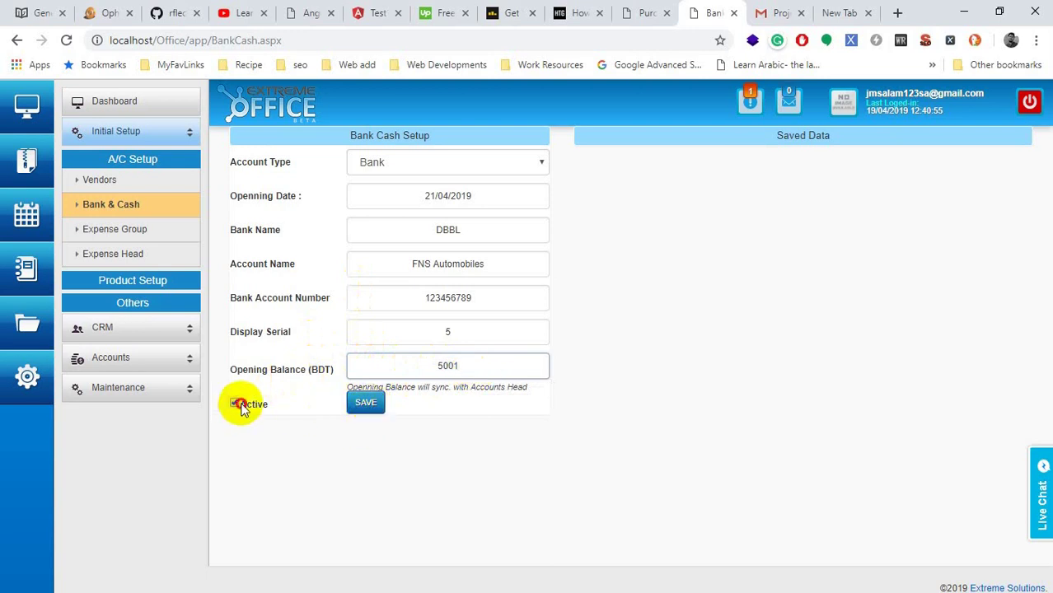
{"action": "left_click", "coordinate": [354, 401]}
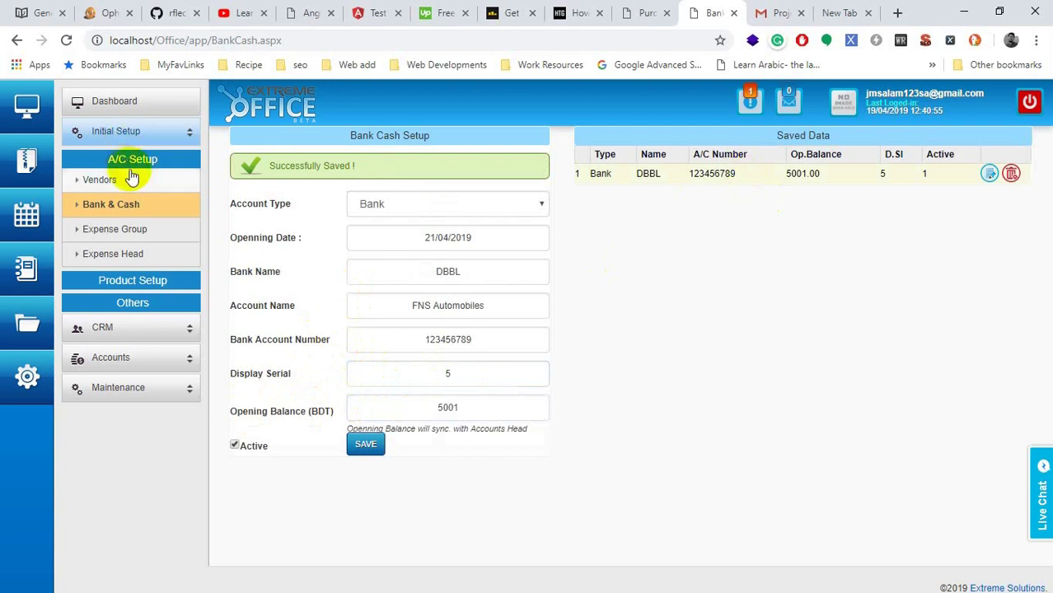
Step: Open Expense Groups and review Agent Commission, Car / Vehicle, Salary and Supplier Payment
{"action": "left_click", "coordinate": [120, 233]}
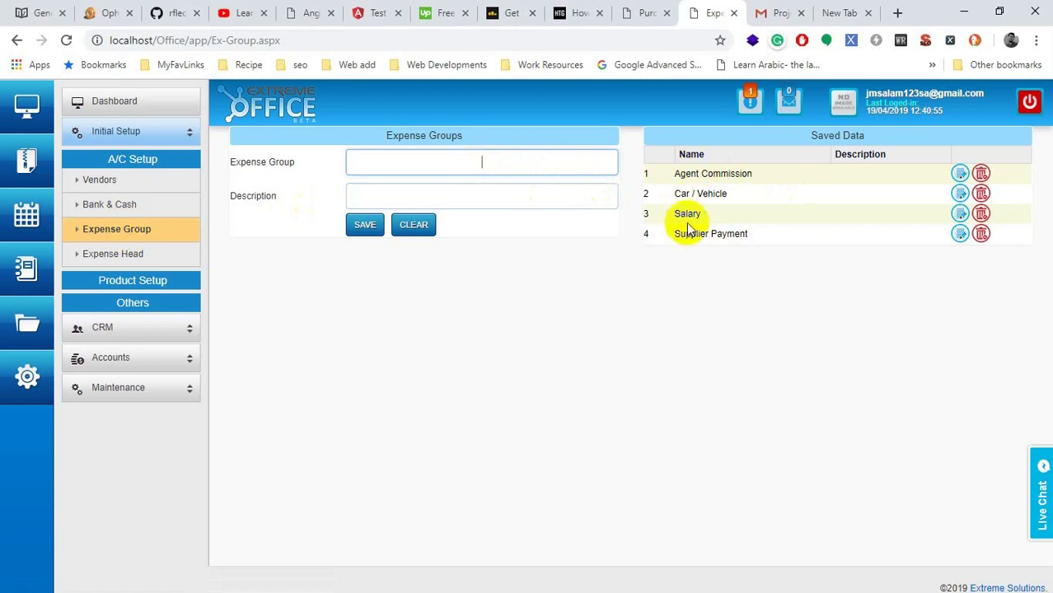
{"action": "double_click", "coordinate": [711, 173]}
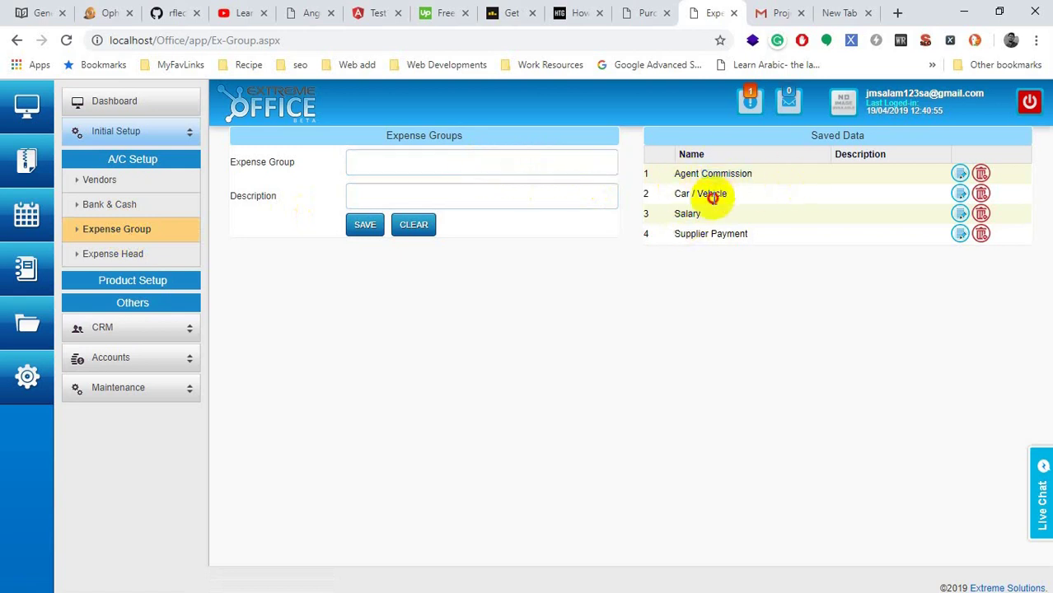
{"action": "double_click", "coordinate": [710, 195]}
{"action": "left_click", "coordinate": [690, 219]}
{"action": "double_click", "coordinate": [688, 214]}
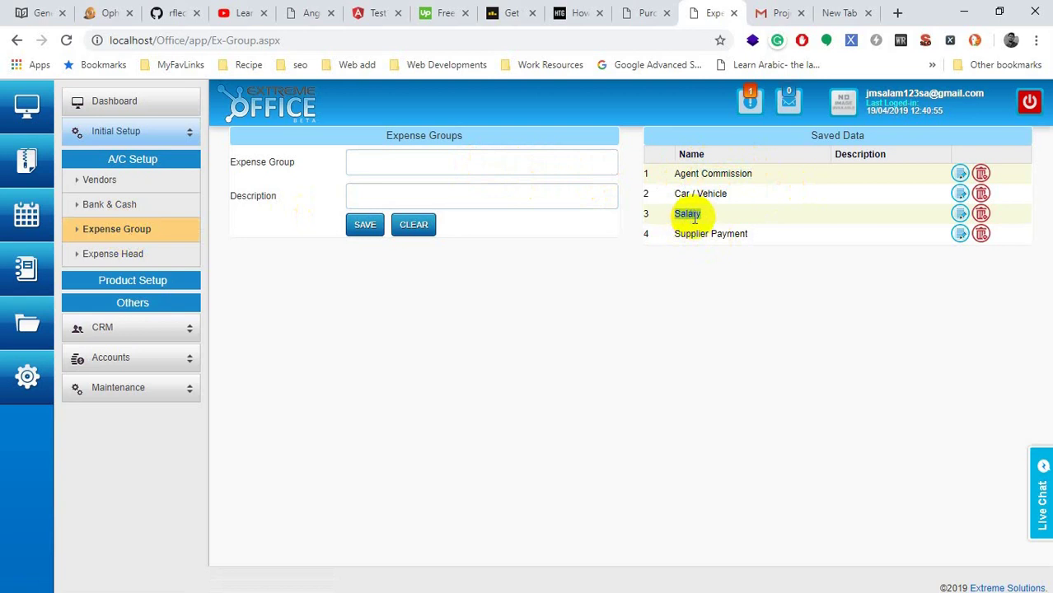
{"action": "double_click", "coordinate": [727, 234]}
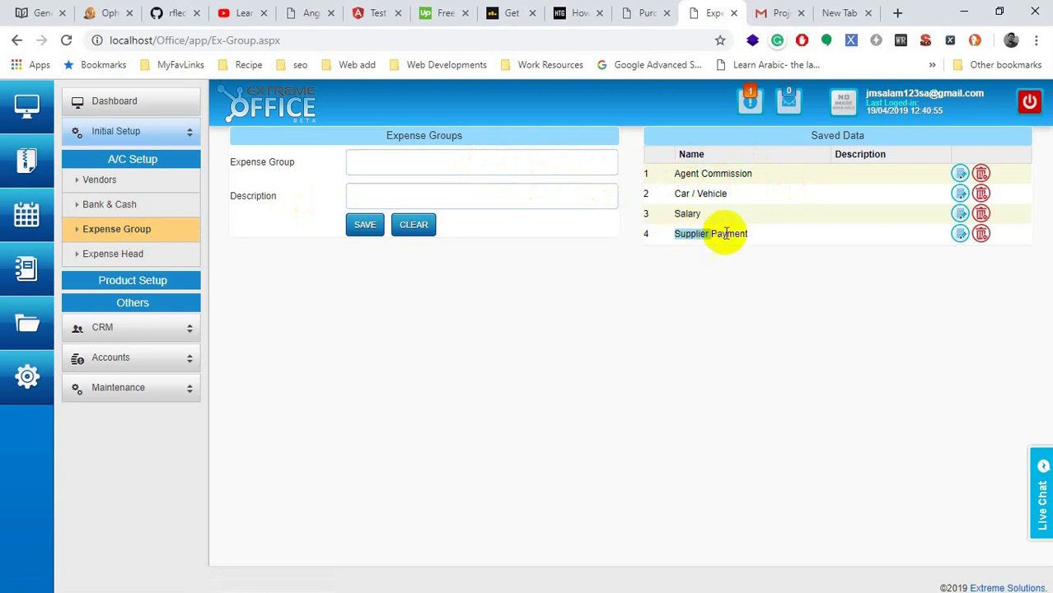
{"action": "left_click", "coordinate": [714, 184]}
{"action": "double_click", "coordinate": [718, 174]}
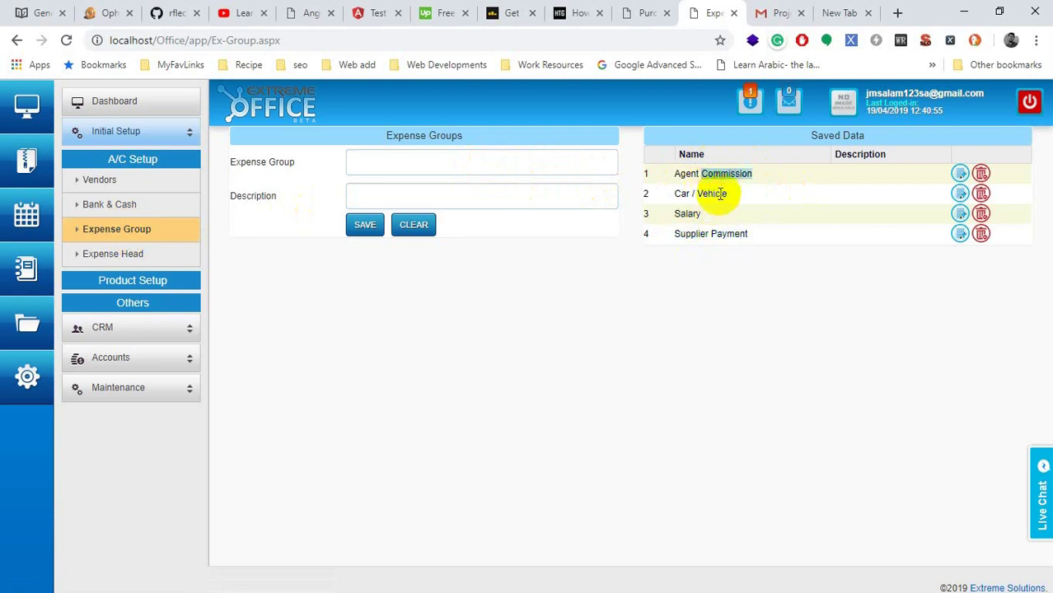
{"action": "double_click", "coordinate": [713, 194]}
{"action": "double_click", "coordinate": [689, 212]}
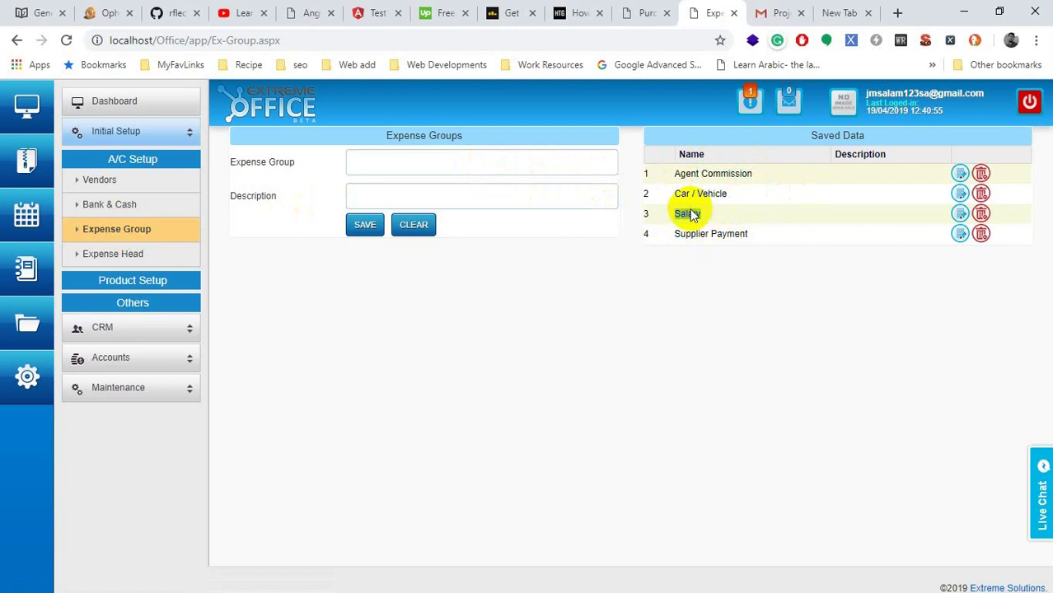
Step: Delete the Agent Commission expense group, confirming the deletion
{"action": "double_click", "coordinate": [699, 235]}
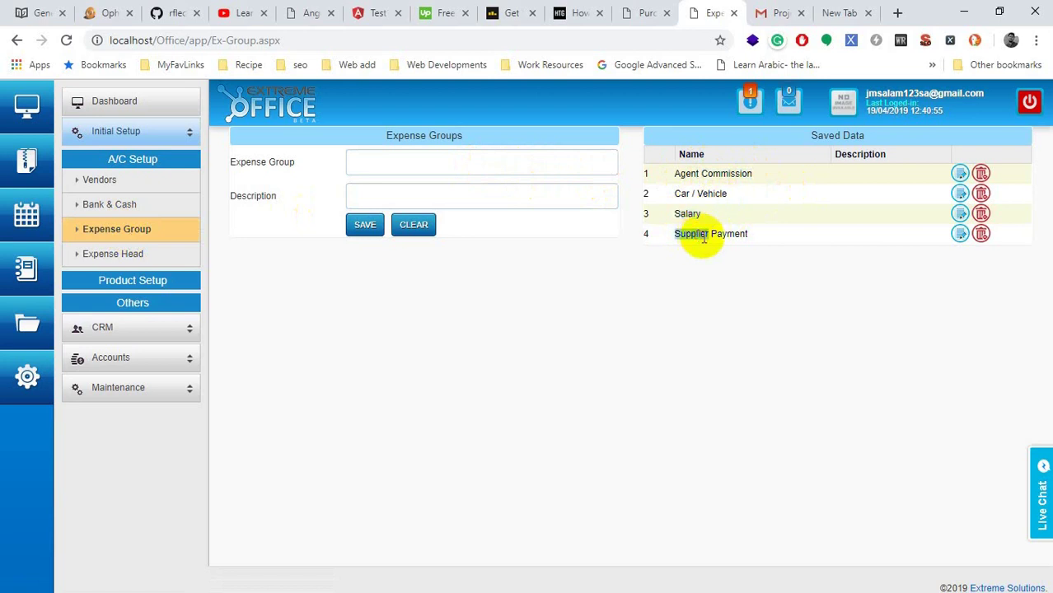
{"action": "double_click", "coordinate": [718, 239]}
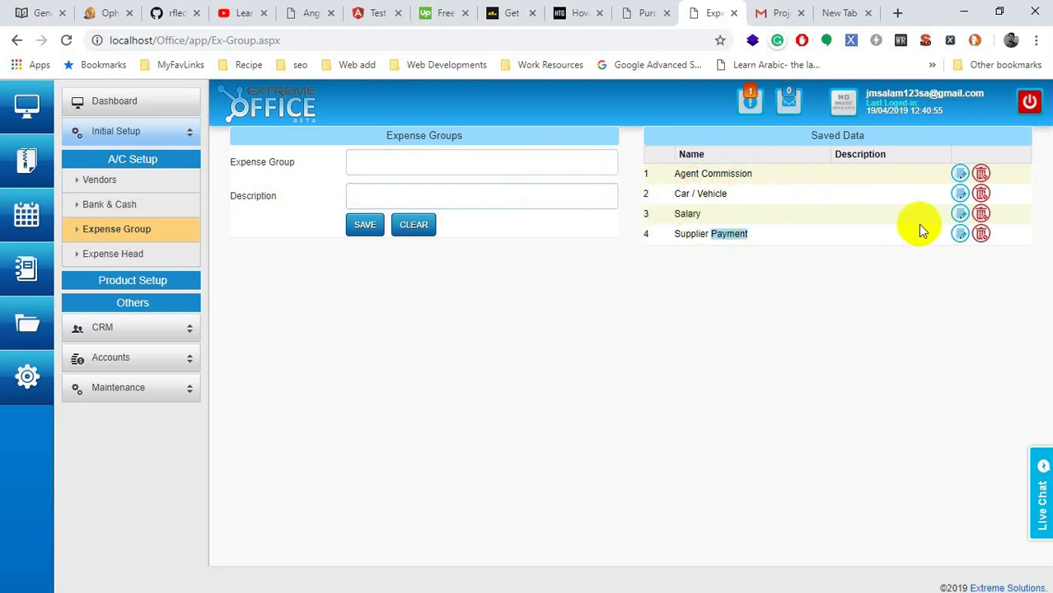
{"action": "left_click", "coordinate": [980, 173]}
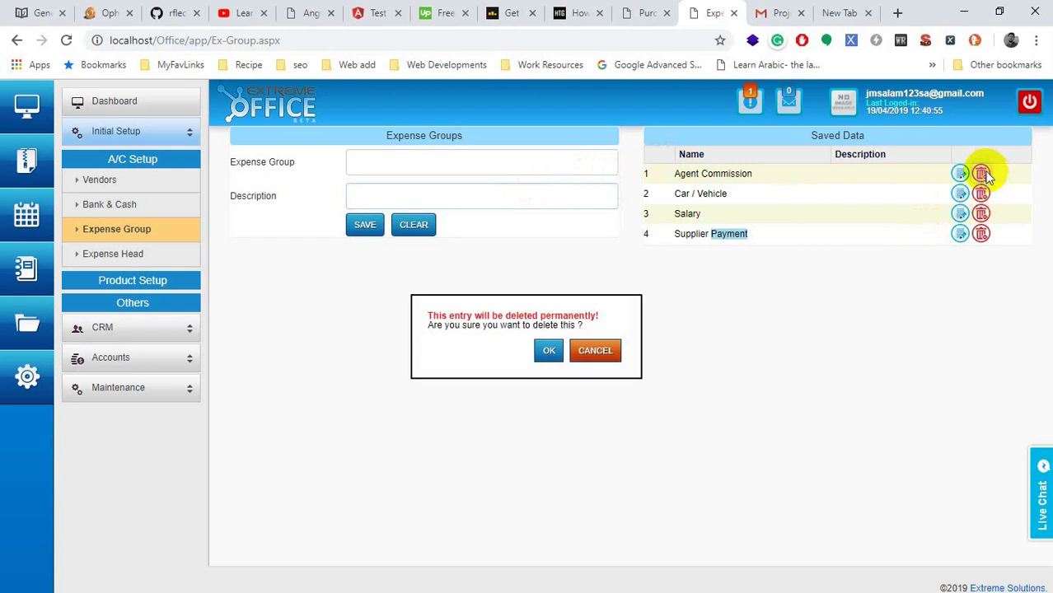
{"action": "left_click", "coordinate": [549, 351]}
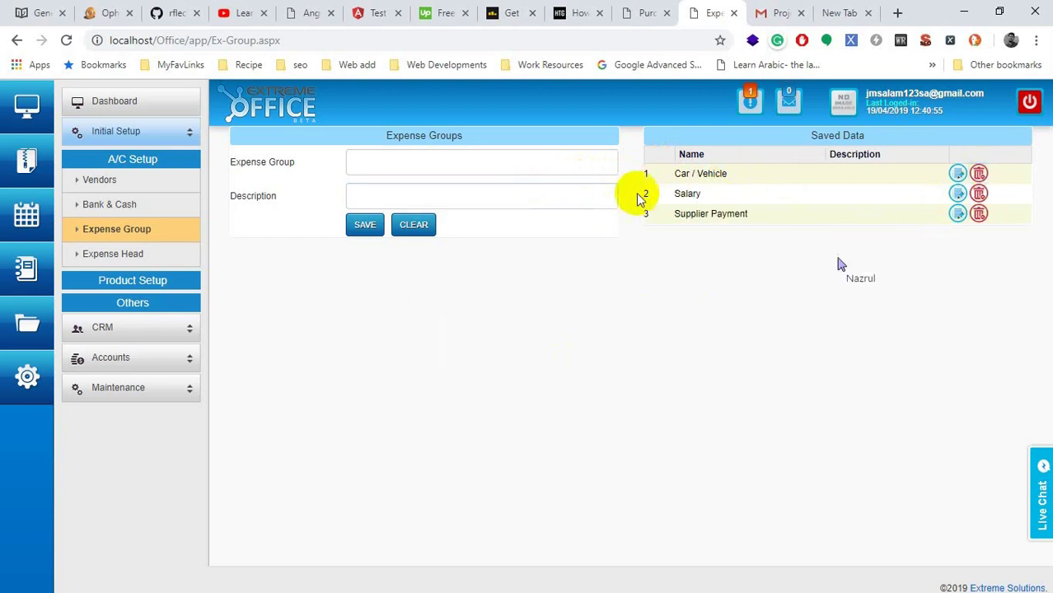
{"action": "left_click", "coordinate": [520, 163]}
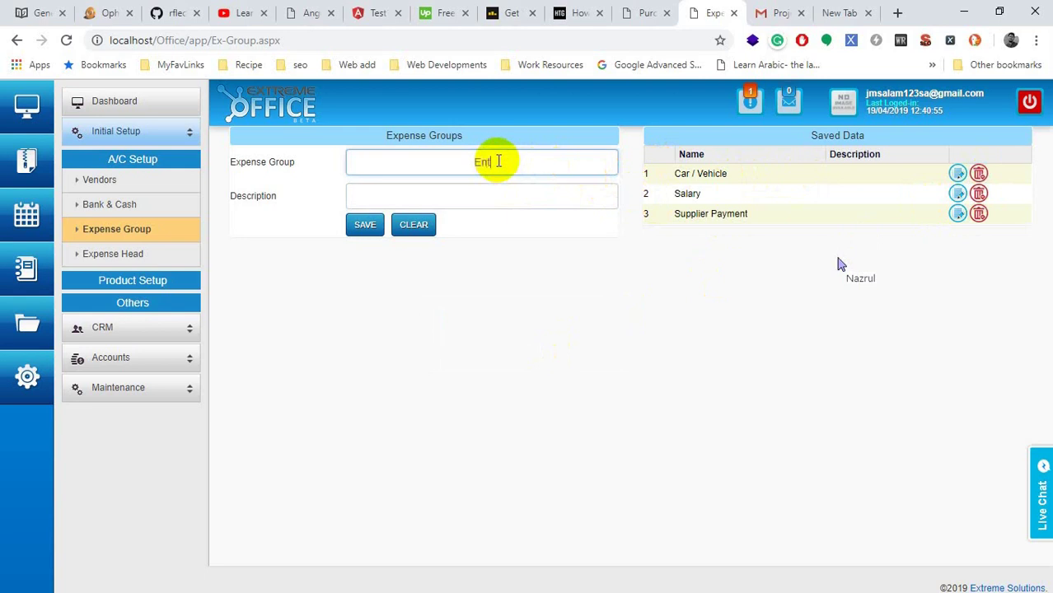
Step: Save 'Entertainment' as a new expense group and check it in the saved list
{"action": "type", "text": "inment"}
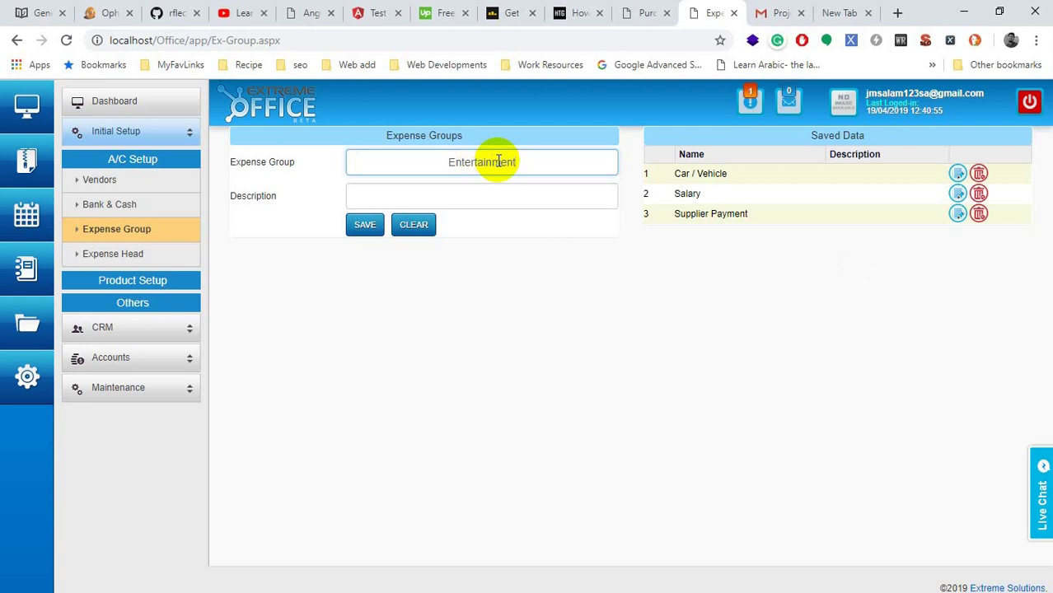
{"action": "key", "text": "Return"}
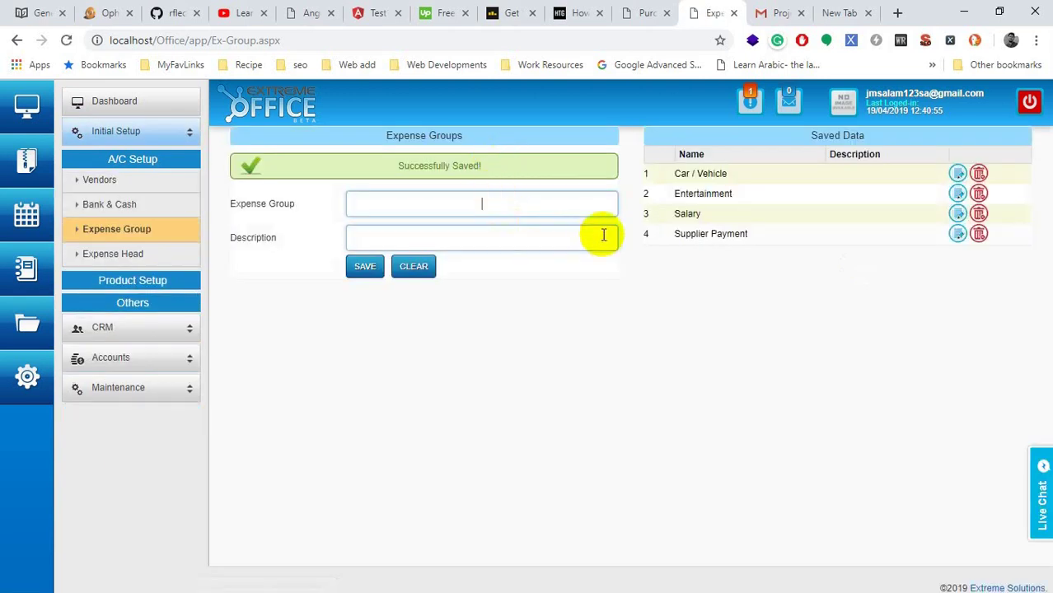
{"action": "double_click", "coordinate": [718, 195]}
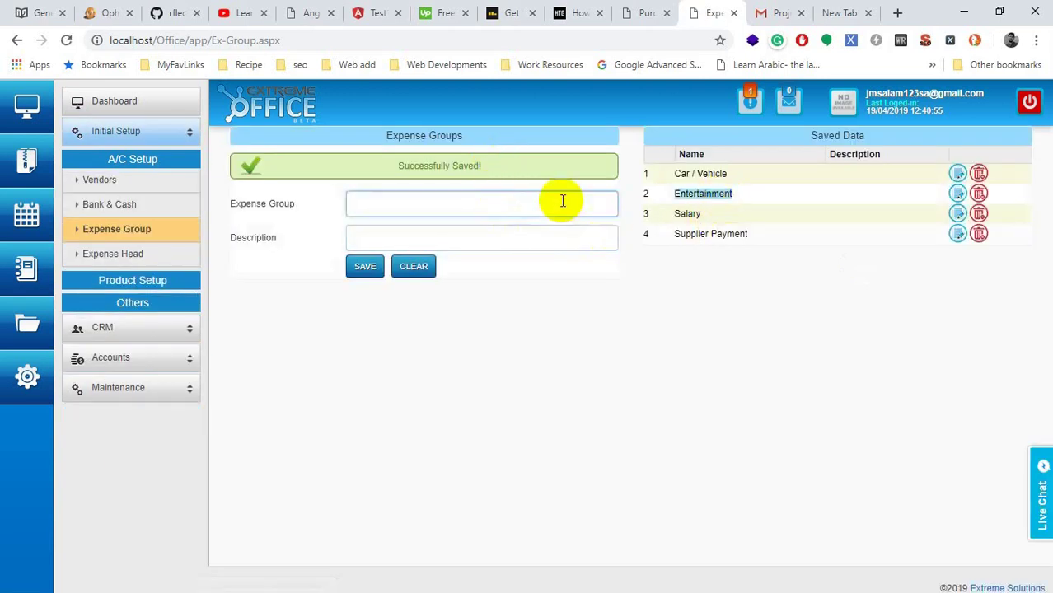
{"action": "left_click", "coordinate": [438, 202]}
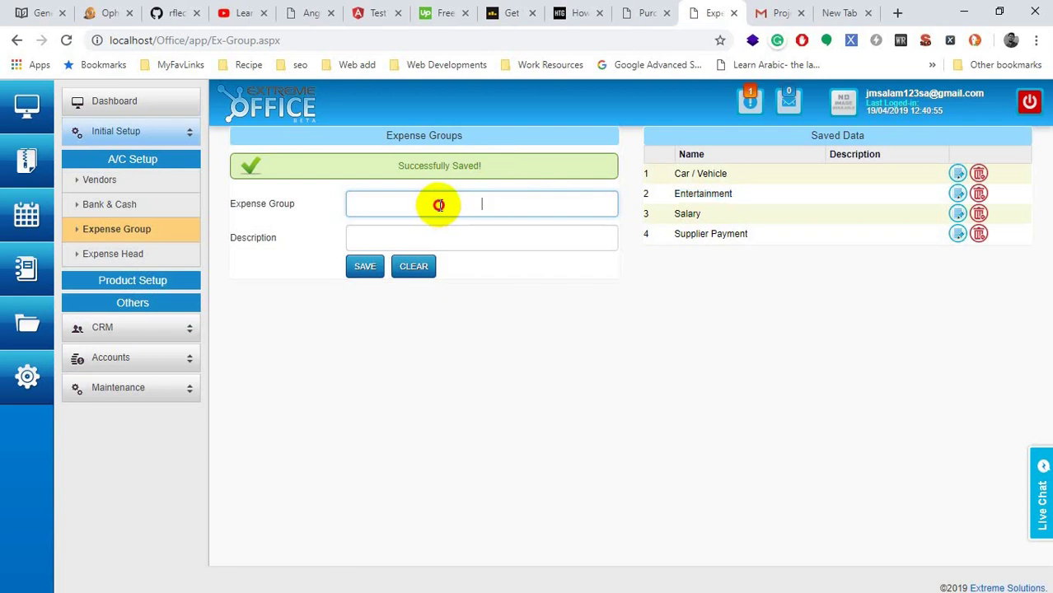
{"action": "left_click", "coordinate": [473, 242]}
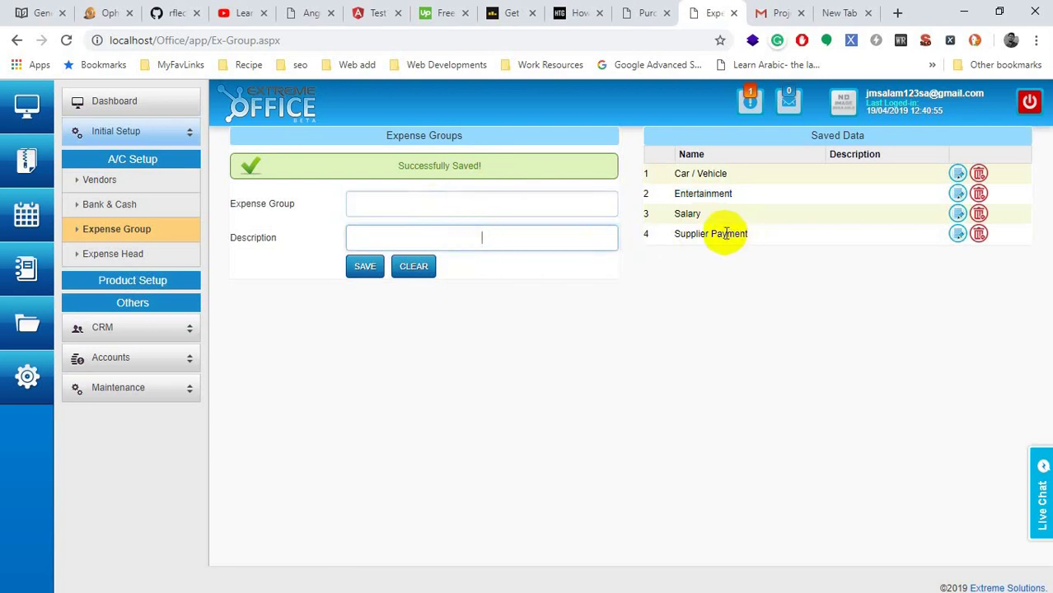
Step: Create a 'Tea & Nasta' expense head under the Entertainment group
{"action": "left_click", "coordinate": [136, 255]}
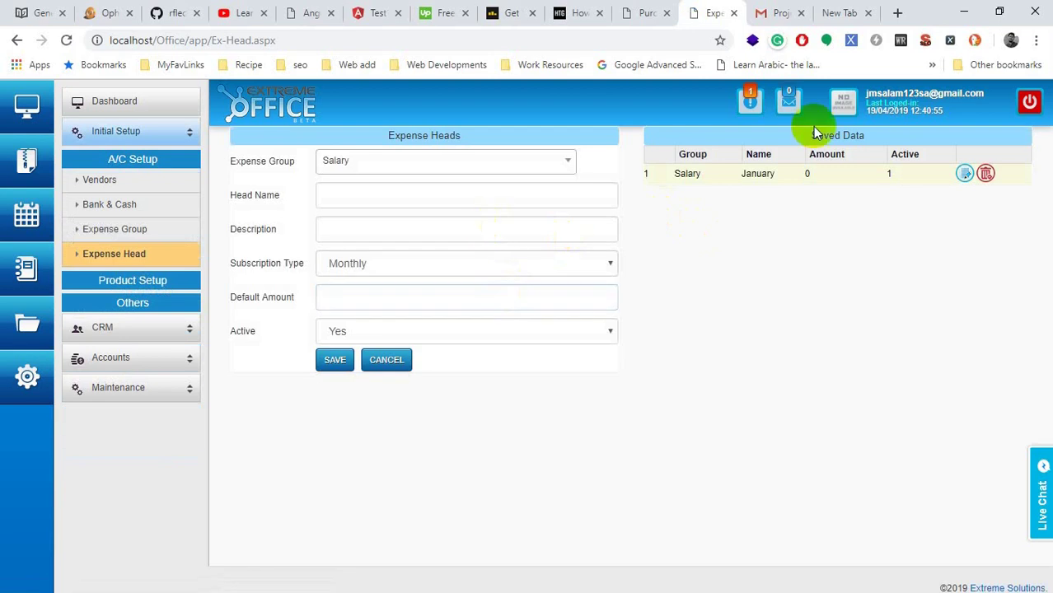
{"action": "left_click", "coordinate": [462, 158]}
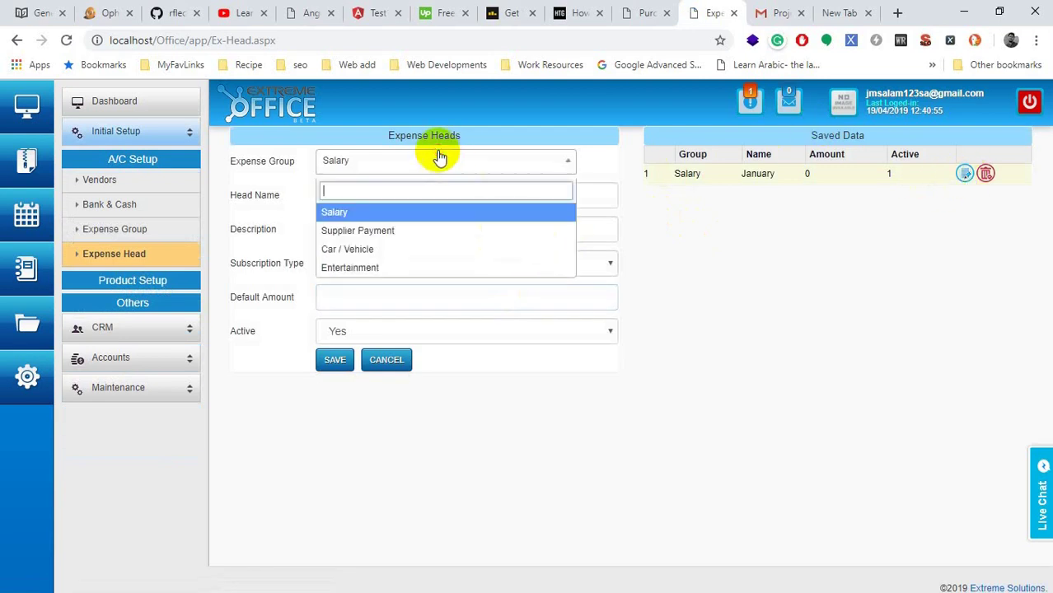
{"action": "left_click", "coordinate": [360, 266]}
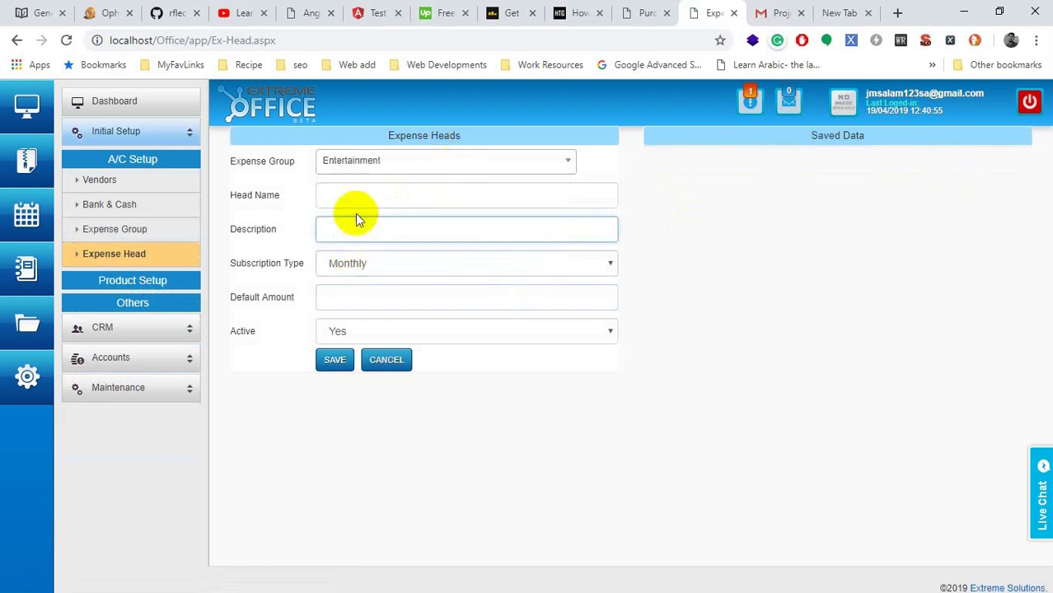
{"action": "left_click", "coordinate": [359, 197]}
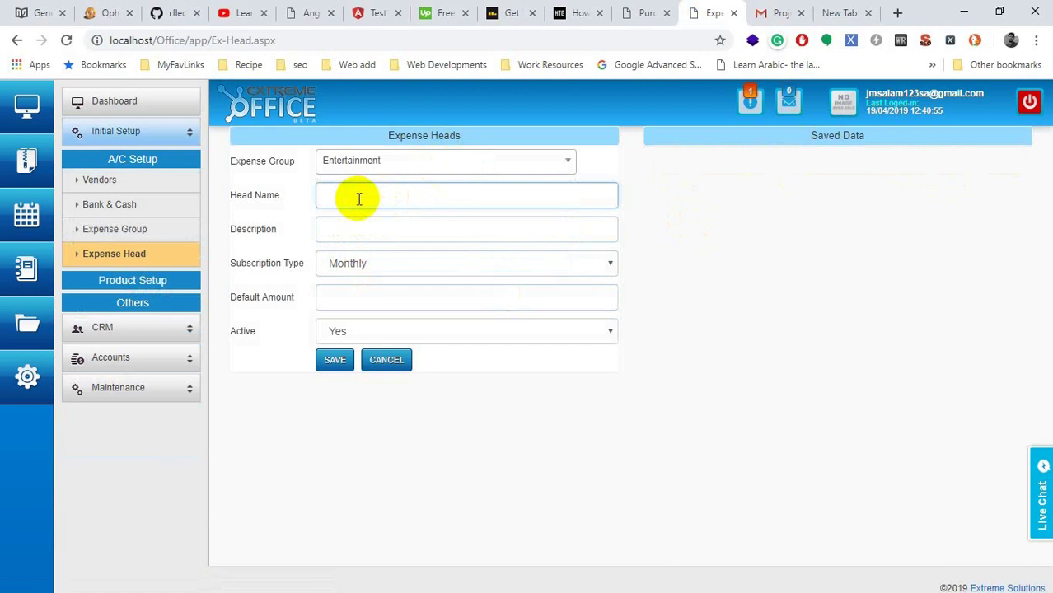
{"action": "type", "text": "Tea & Nasta"}
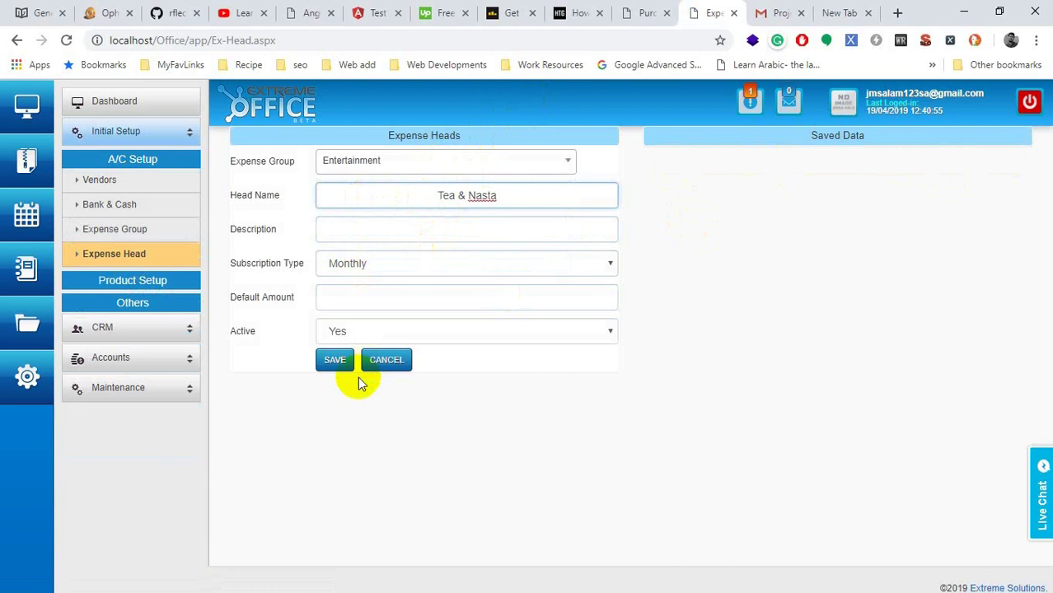
{"action": "left_click", "coordinate": [334, 363]}
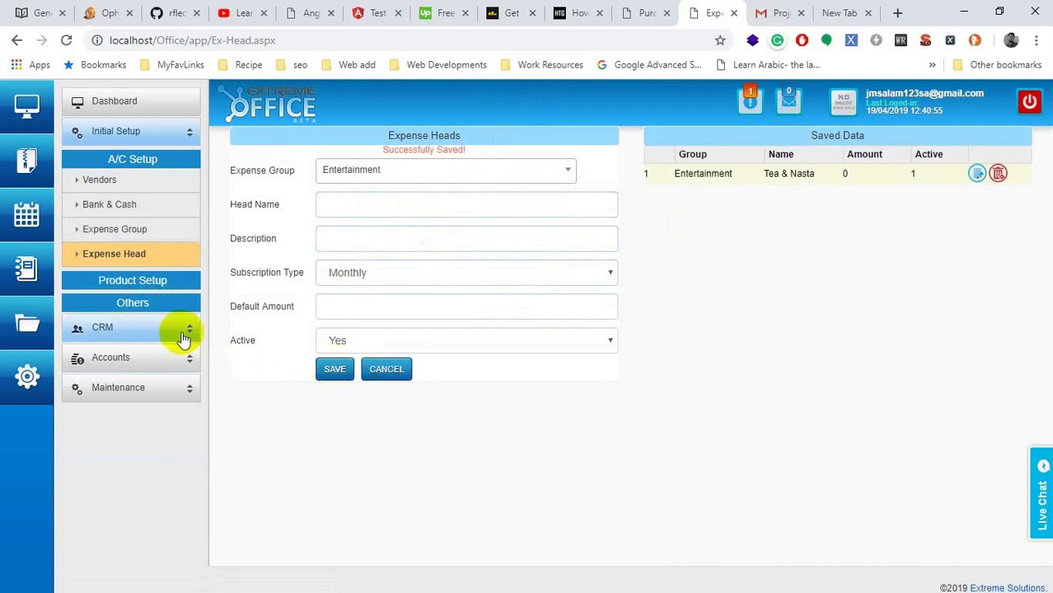
{"action": "left_click", "coordinate": [130, 239]}
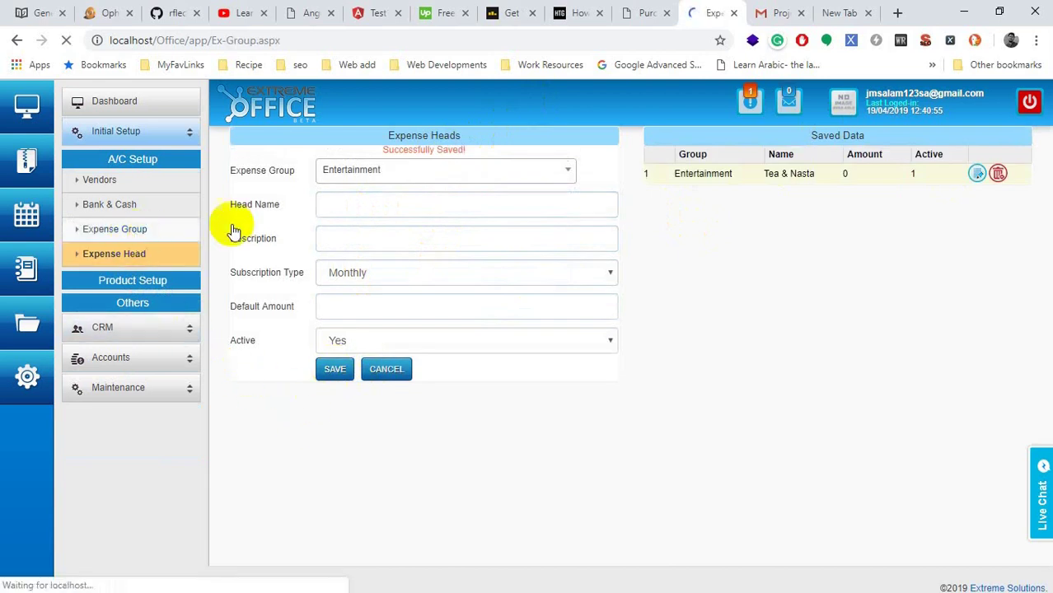
Step: Add 'Mobile Recharge' as a new expense group
{"action": "left_click", "coordinate": [474, 158]}
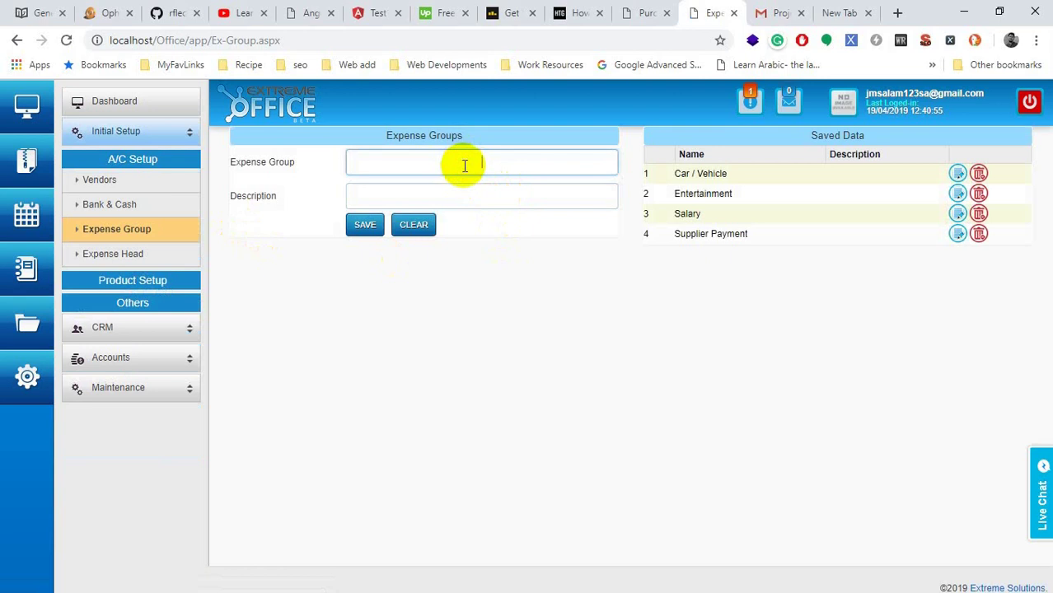
{"action": "type", "text": "Mobile Recharge"}
{"action": "key", "text": "Return"}
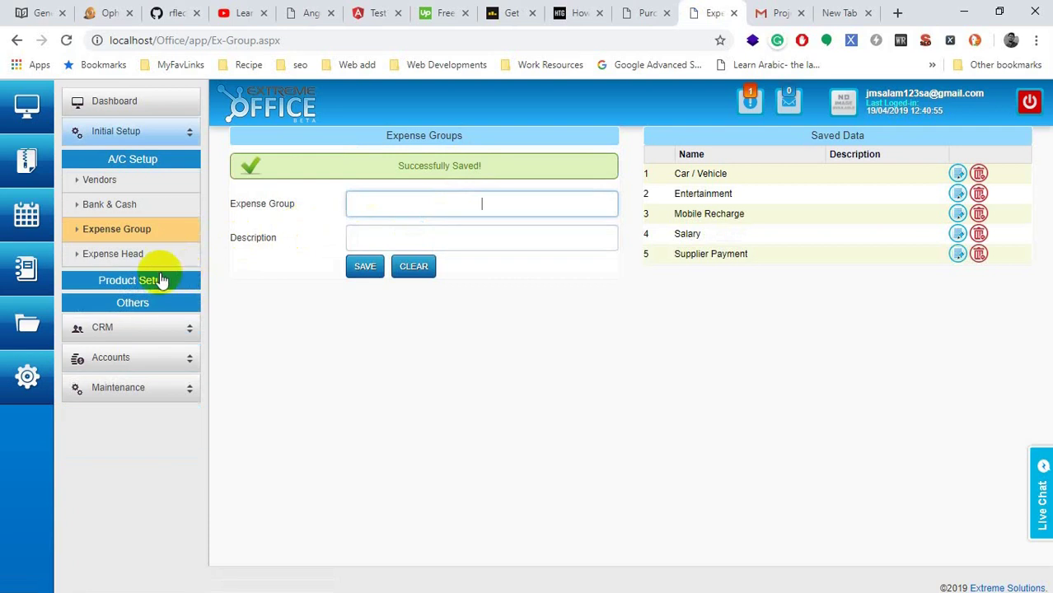
{"action": "left_click", "coordinate": [144, 257]}
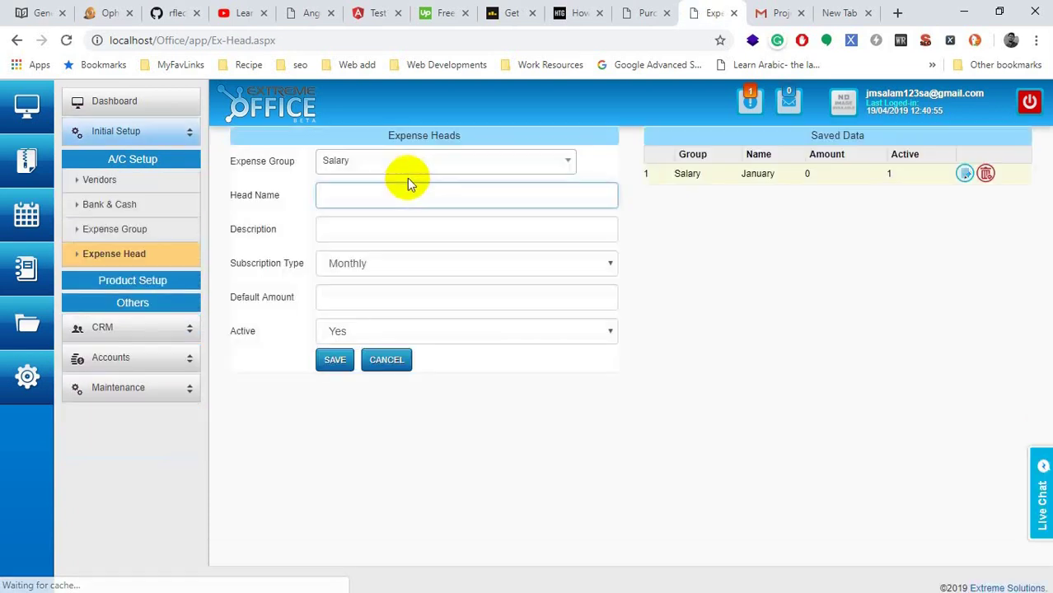
Step: Save an expense head named with a mobile phone number under the Mobile Recharge group
{"action": "left_click", "coordinate": [405, 168]}
{"action": "left_click", "coordinate": [372, 285]}
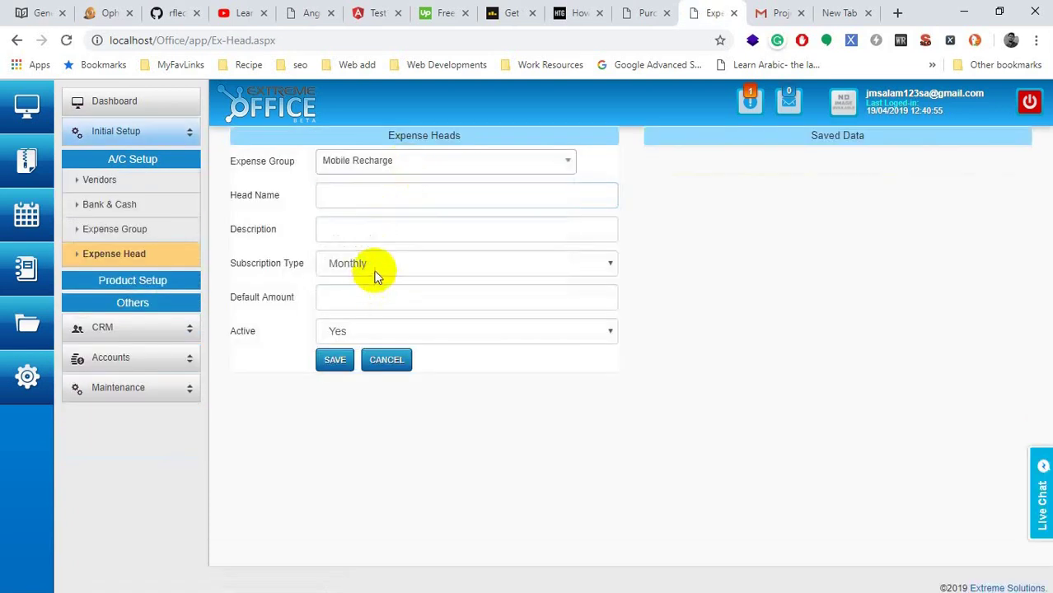
{"action": "left_click", "coordinate": [380, 196]}
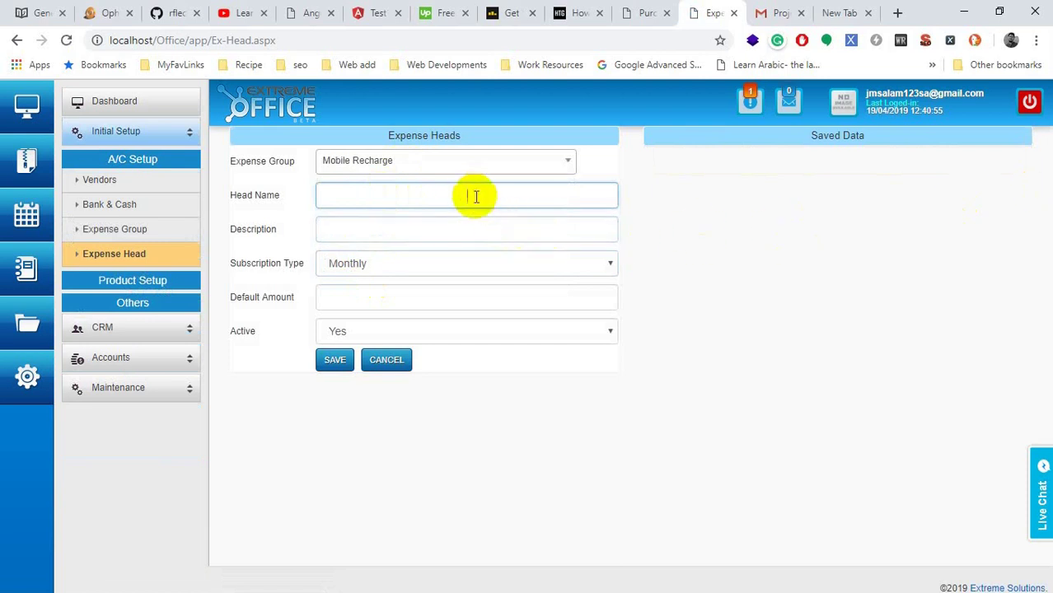
{"action": "key", "text": "Return"}
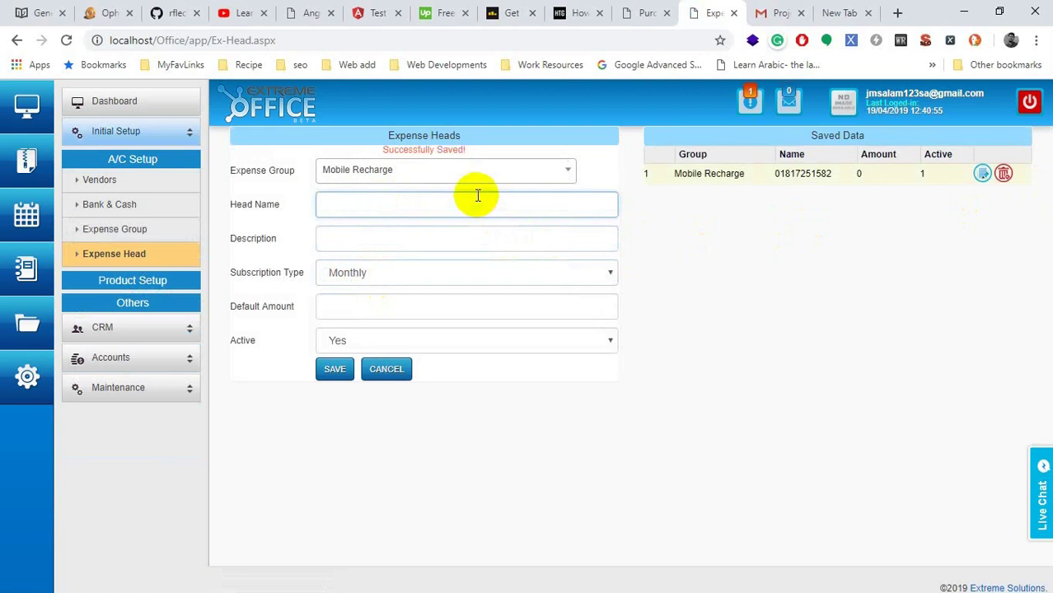
{"action": "double_click", "coordinate": [796, 173]}
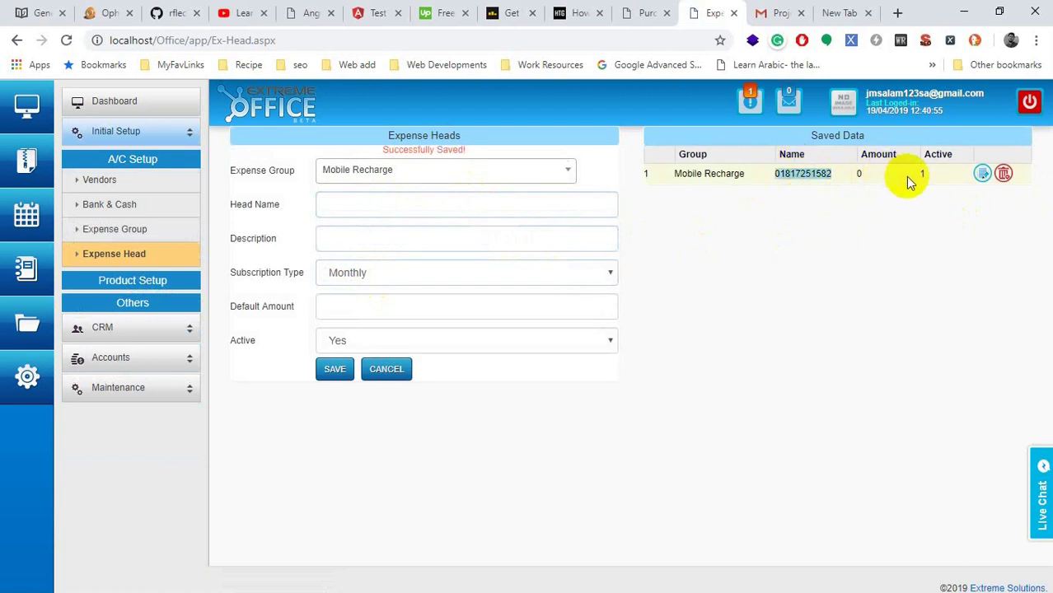
{"action": "left_click", "coordinate": [795, 174]}
{"action": "double_click", "coordinate": [795, 174]}
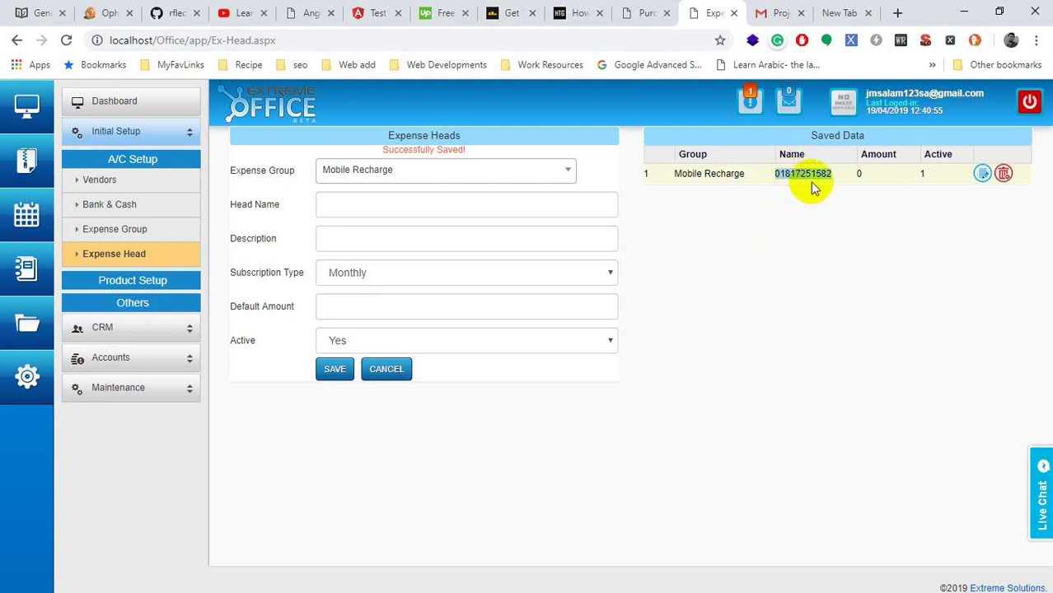
Step: Check the second and third items of the Word requirements list, then return to Extreme Office
{"action": "key", "text": "alt+Tab"}
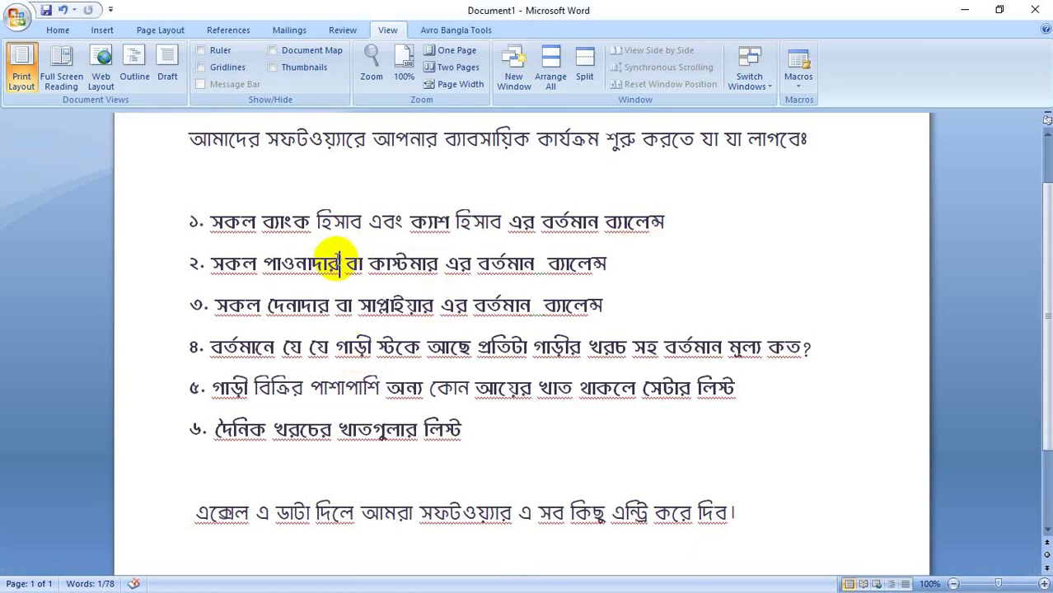
{"action": "double_click", "coordinate": [330, 264]}
{"action": "double_click", "coordinate": [343, 307]}
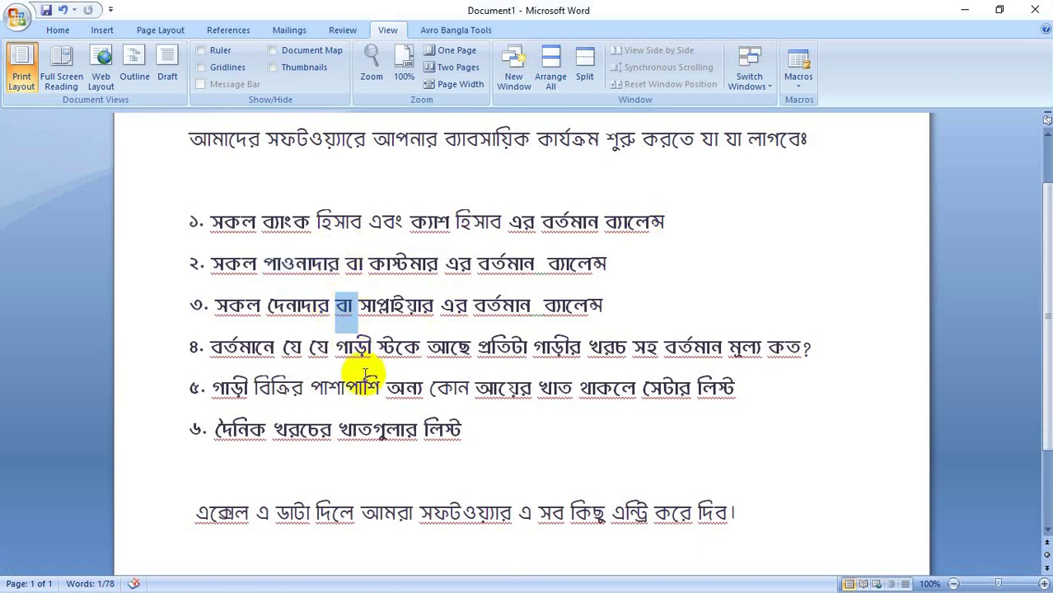
{"action": "key", "text": "alt+Tab"}
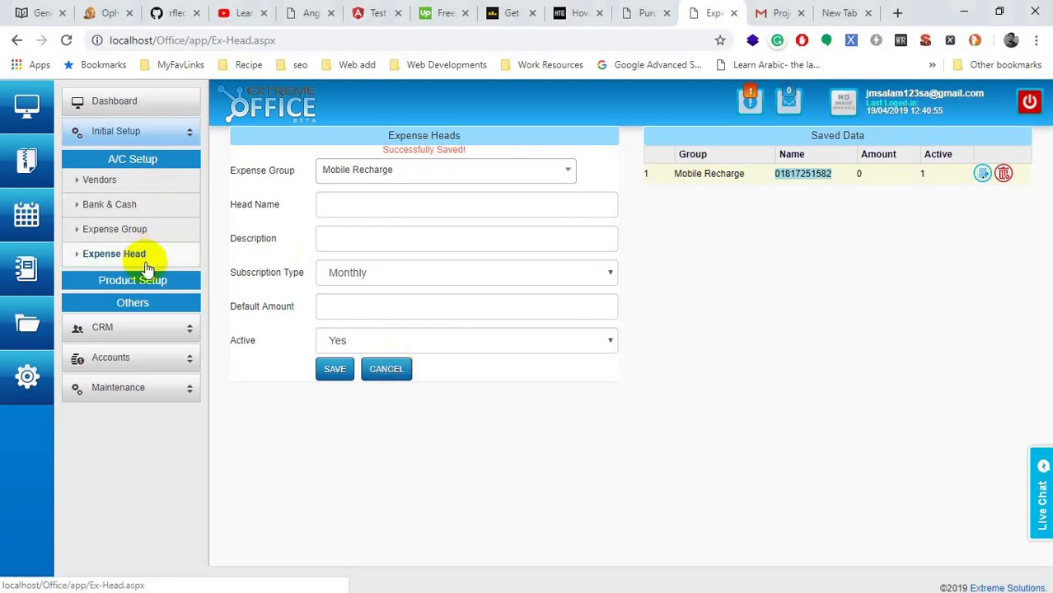
Step: Open the Car Information page and choose Nazrul Enterprise as the vendor
{"action": "left_click", "coordinate": [157, 282]}
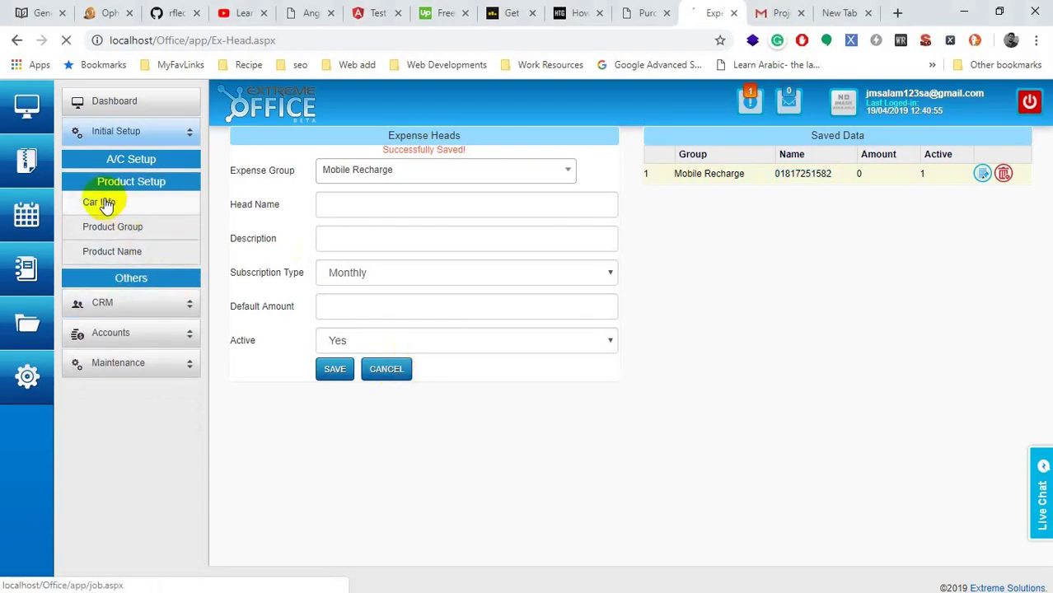
{"action": "left_click", "coordinate": [101, 202]}
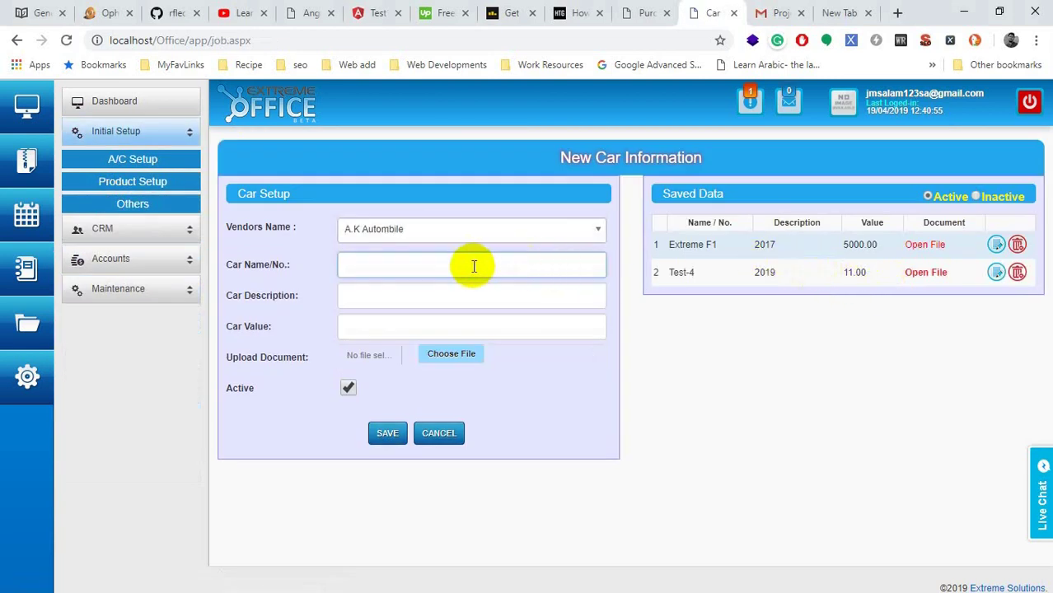
{"action": "double_click", "coordinate": [247, 232]}
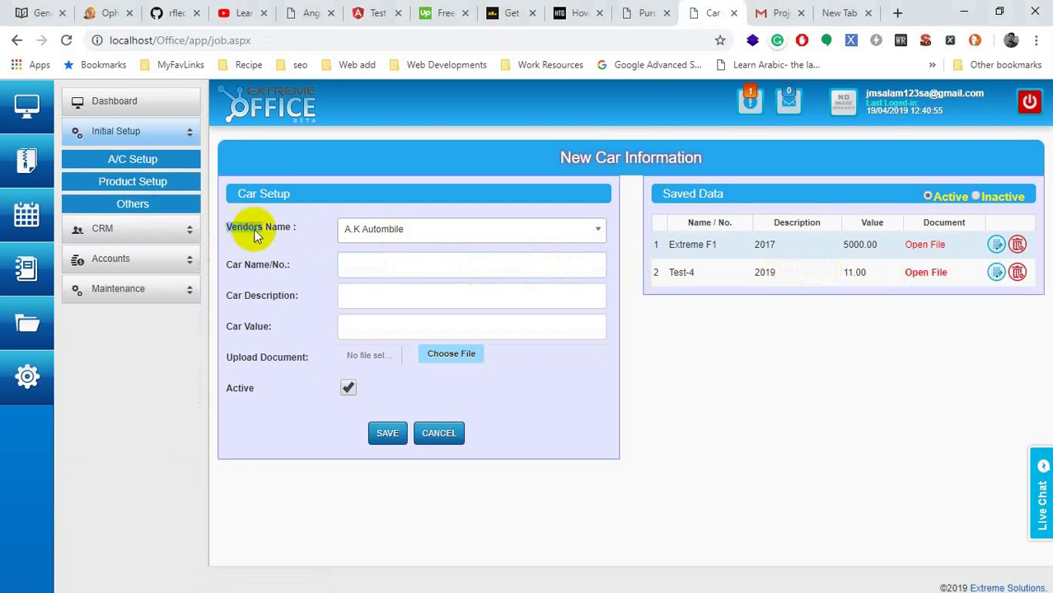
{"action": "left_click", "coordinate": [477, 237]}
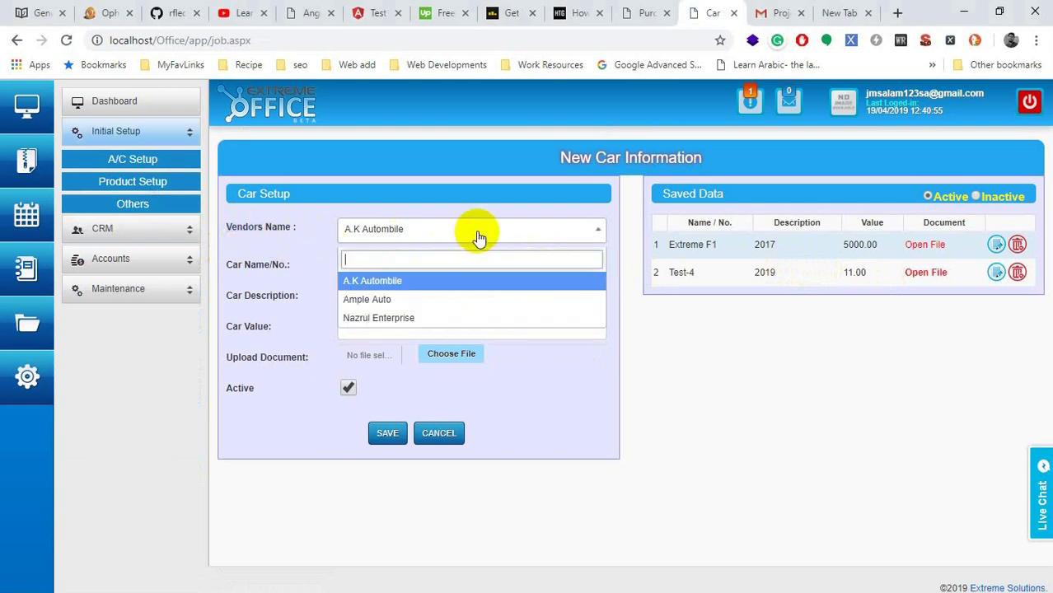
{"action": "left_click", "coordinate": [444, 301]}
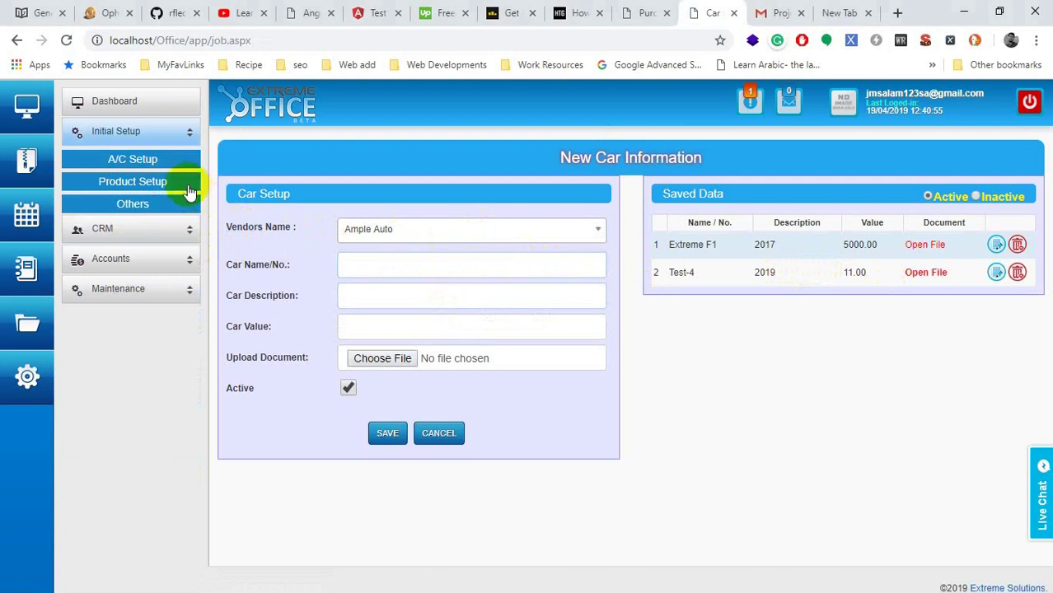
{"action": "left_click", "coordinate": [567, 234]}
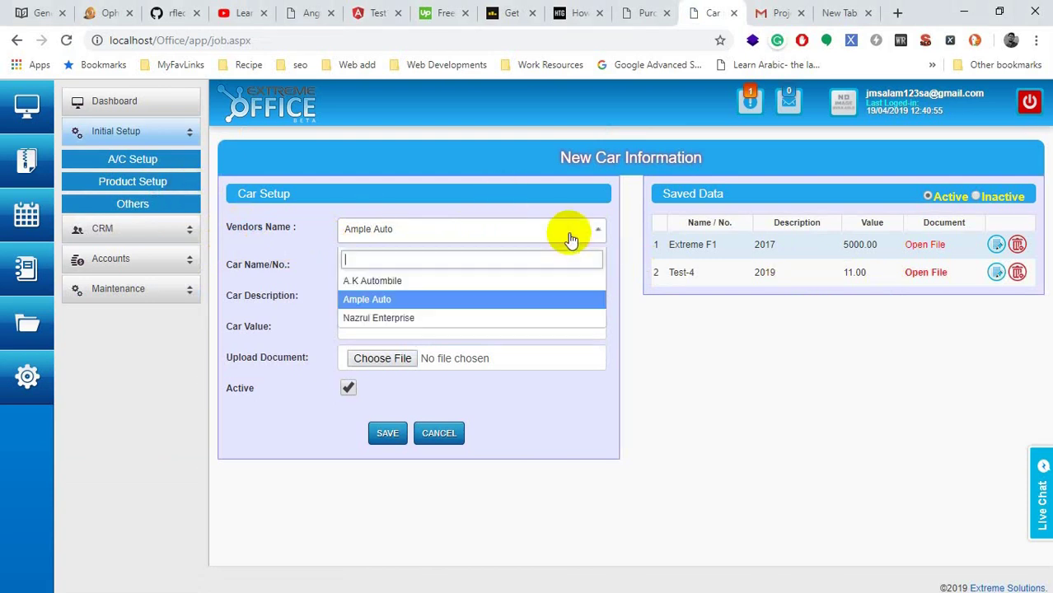
{"action": "left_click", "coordinate": [456, 317]}
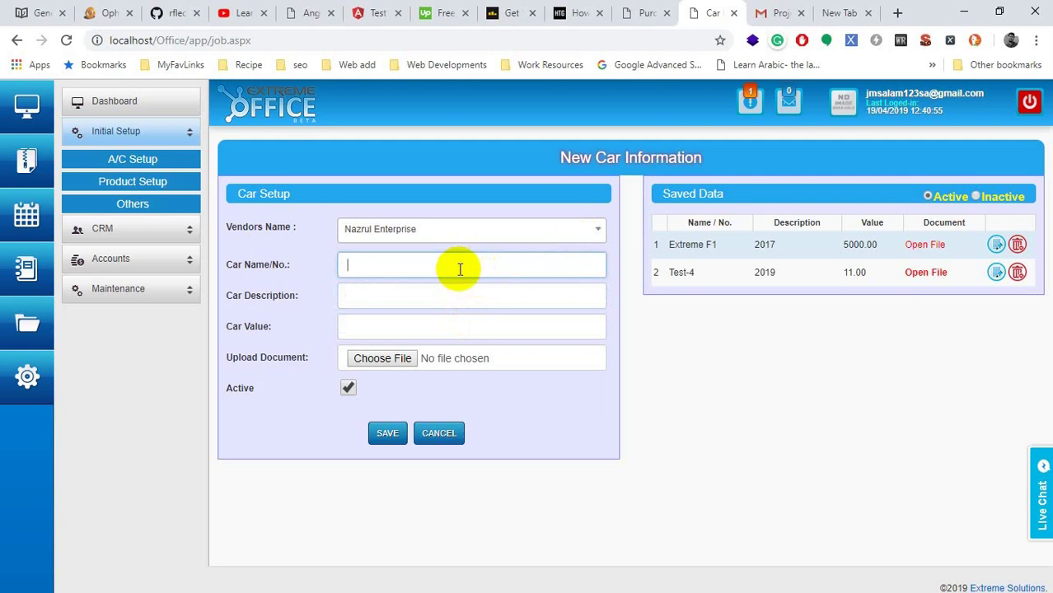
Step: Switch the keyboard input language from Bengali to English and select the stray Bengali car name
{"action": "type", "text": "ঝাঁসগদঁ"}
{"action": "double_click", "coordinate": [446, 264]}
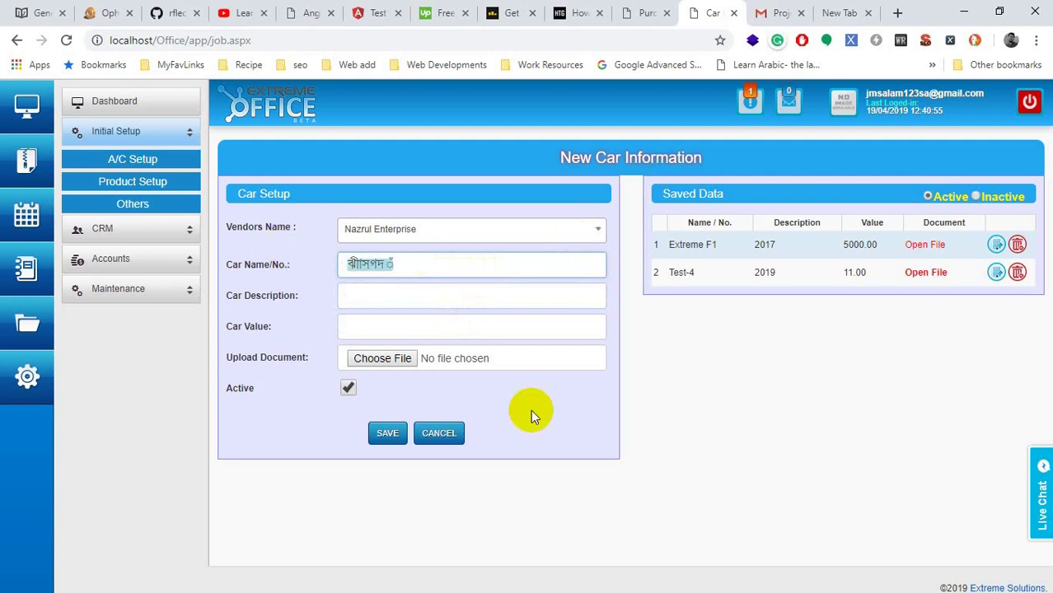
{"action": "key", "text": "super"}
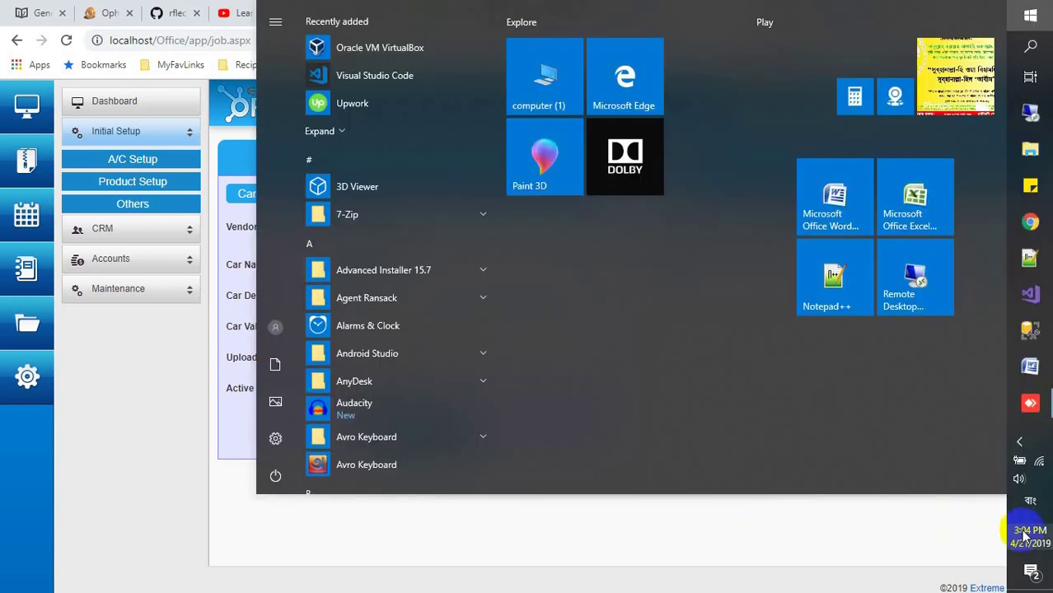
{"action": "left_click", "coordinate": [1029, 501]}
{"action": "left_click", "coordinate": [930, 546]}
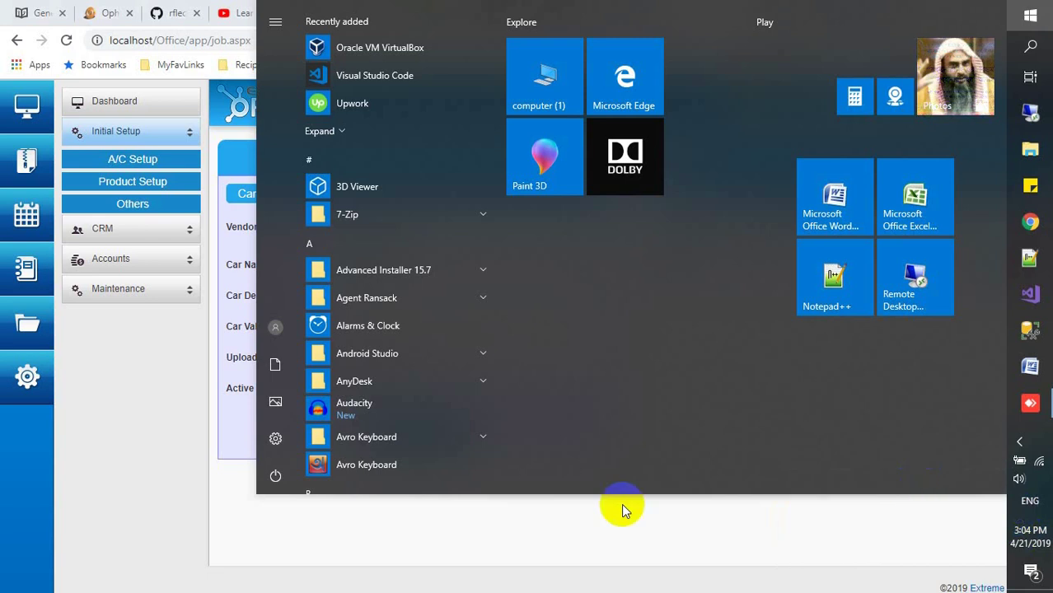
{"action": "left_click", "coordinate": [622, 509]}
{"action": "double_click", "coordinate": [449, 265]}
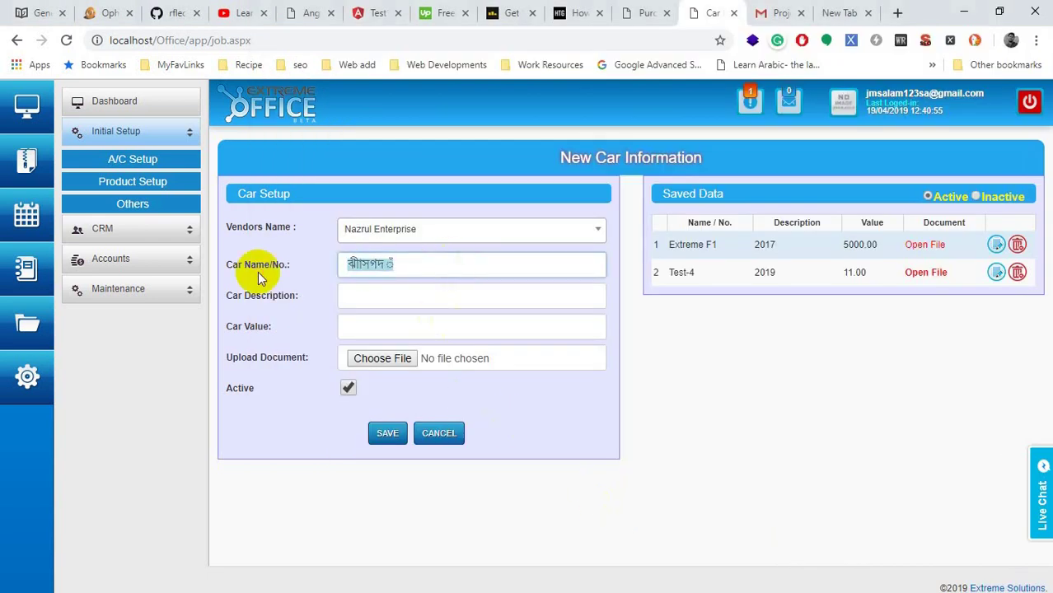
Step: Enter 'Toyota X Corolla 325' as the Car Name/No
{"action": "type", "text": "X Corolla"}
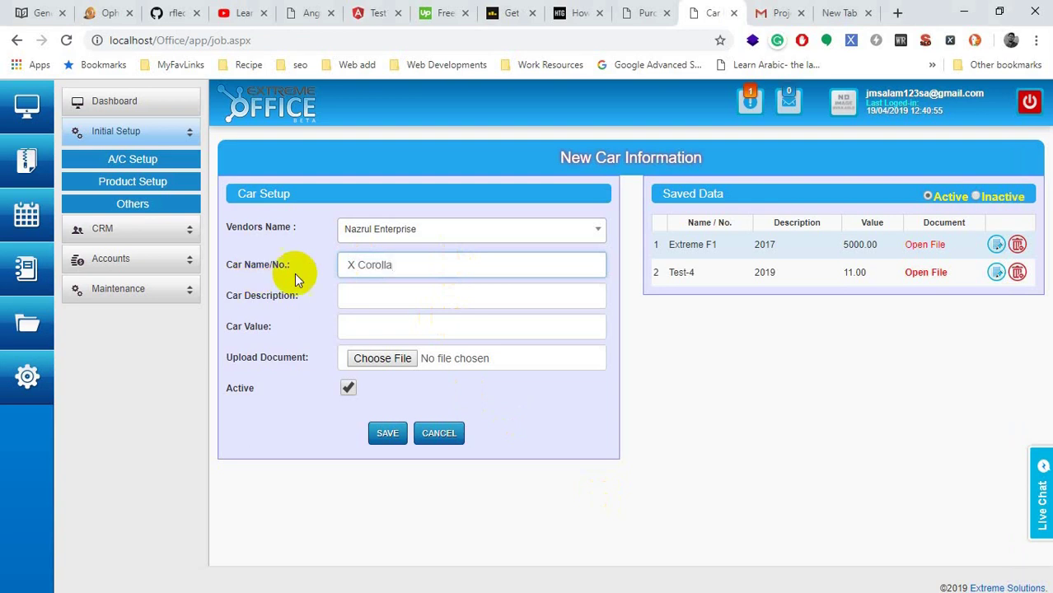
{"action": "left_click", "coordinate": [363, 296]}
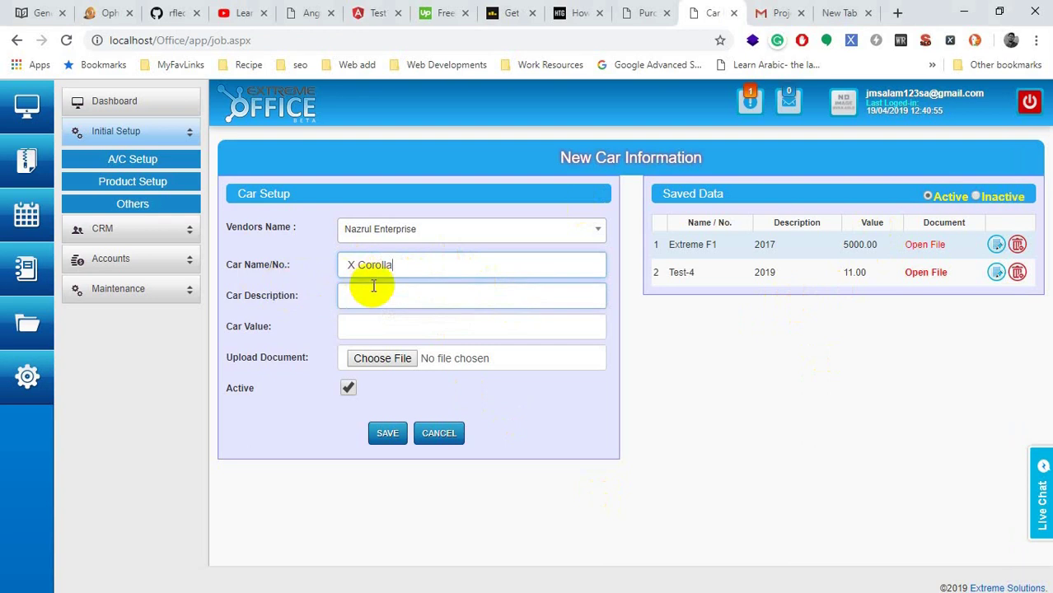
{"action": "left_click", "coordinate": [414, 264]}
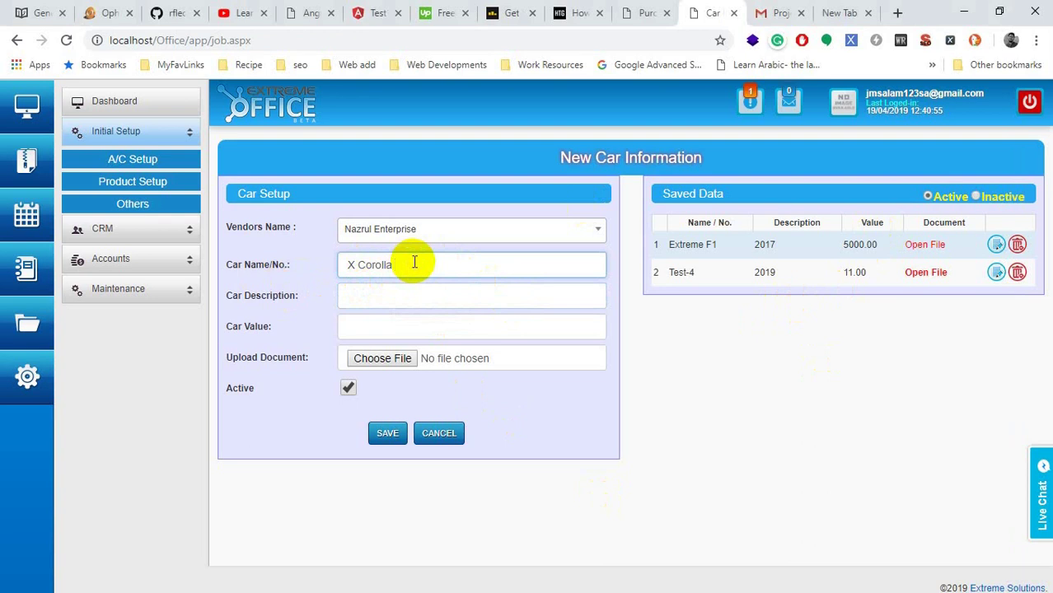
{"action": "type", "text": "2025"}
{"action": "left_click_drag", "start_coordinate": [415, 265], "coordinate": [392, 268]}
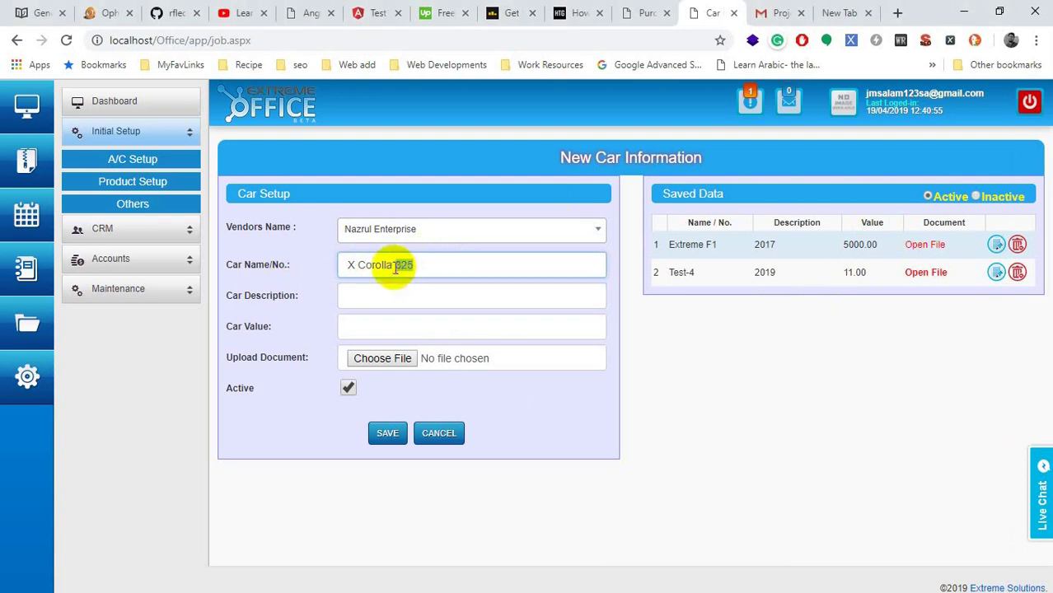
{"action": "left_click", "coordinate": [414, 295]}
{"action": "left_click", "coordinate": [425, 265]}
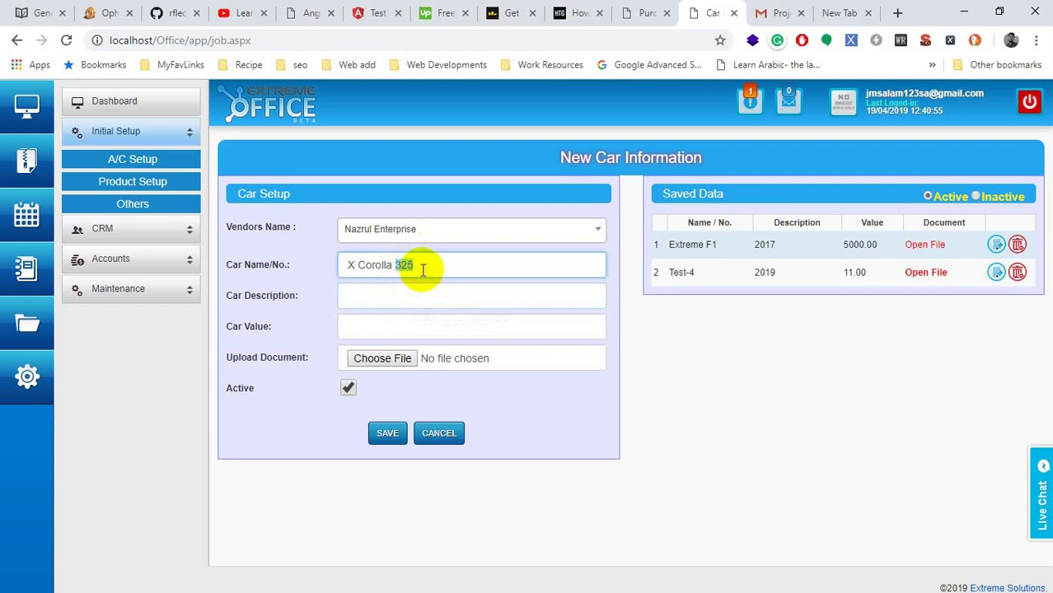
{"action": "double_click", "coordinate": [405, 266]}
{"action": "left_click", "coordinate": [425, 292]}
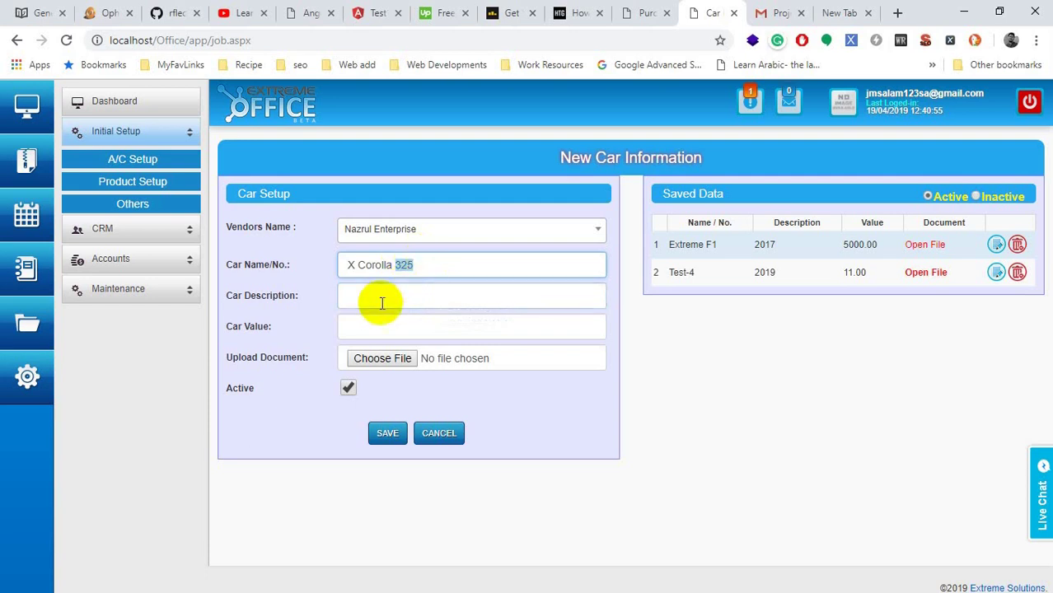
{"action": "left_click", "coordinate": [346, 266]}
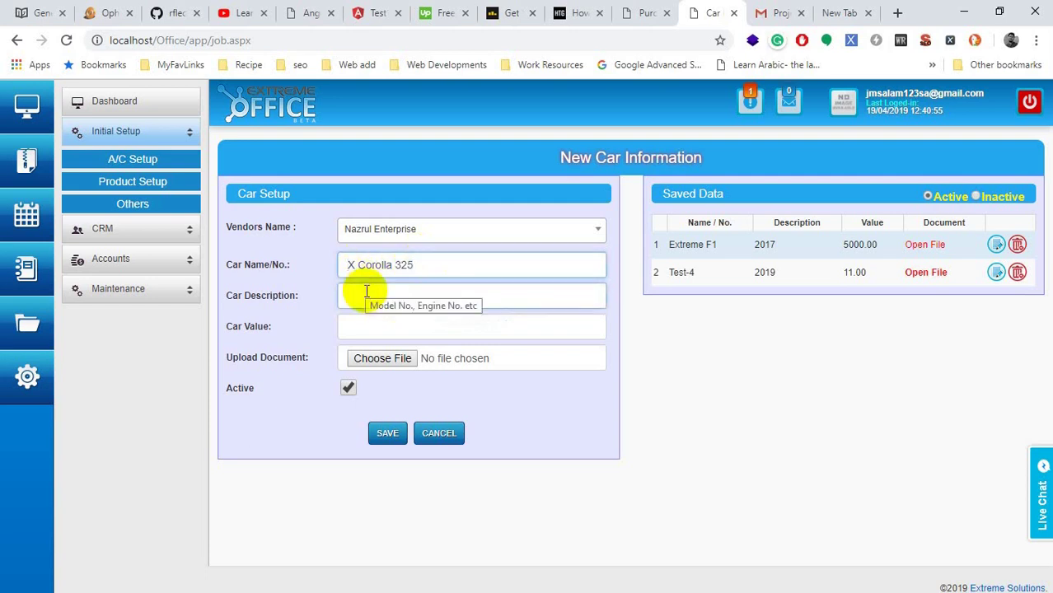
{"action": "type", "text": "Toyota"}
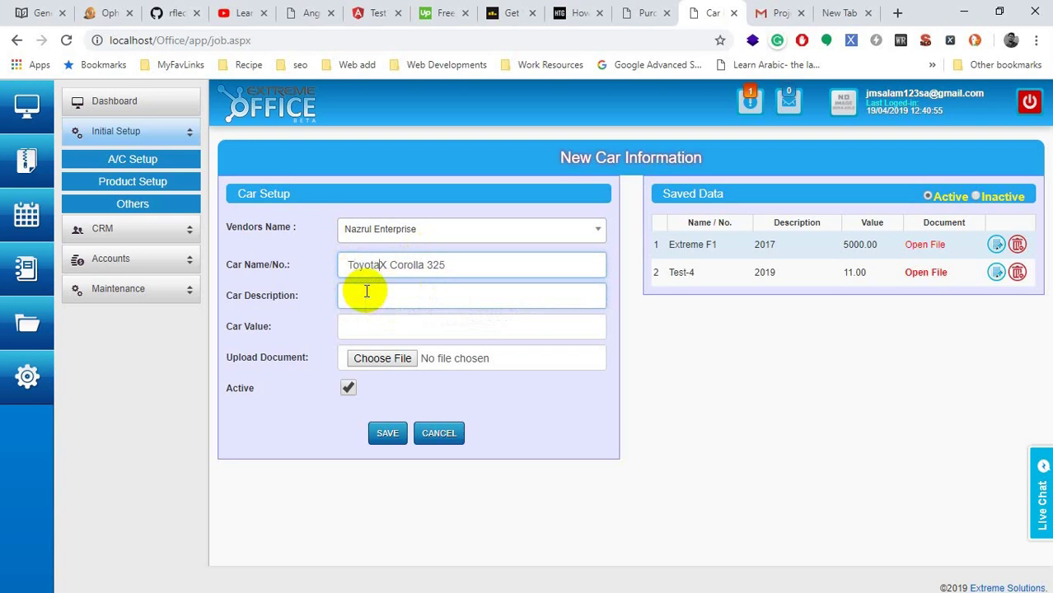
{"action": "left_click", "coordinate": [430, 298]}
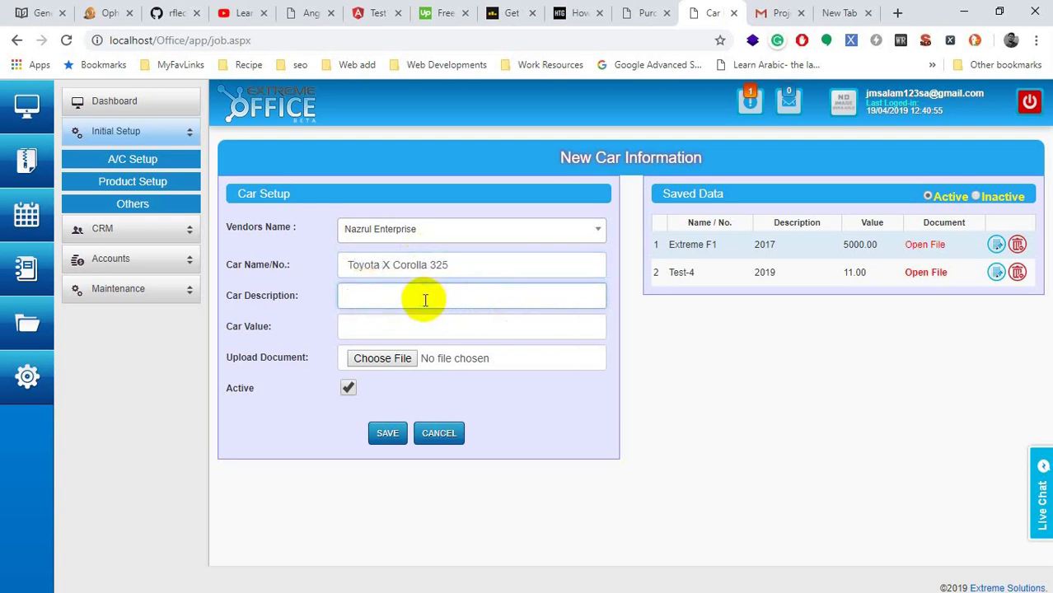
{"action": "double_click", "coordinate": [437, 266]}
Step: Enter the chassis number followed by 'Gas,' and 'benefit2' in the Car Description
{"action": "left_click", "coordinate": [415, 290]}
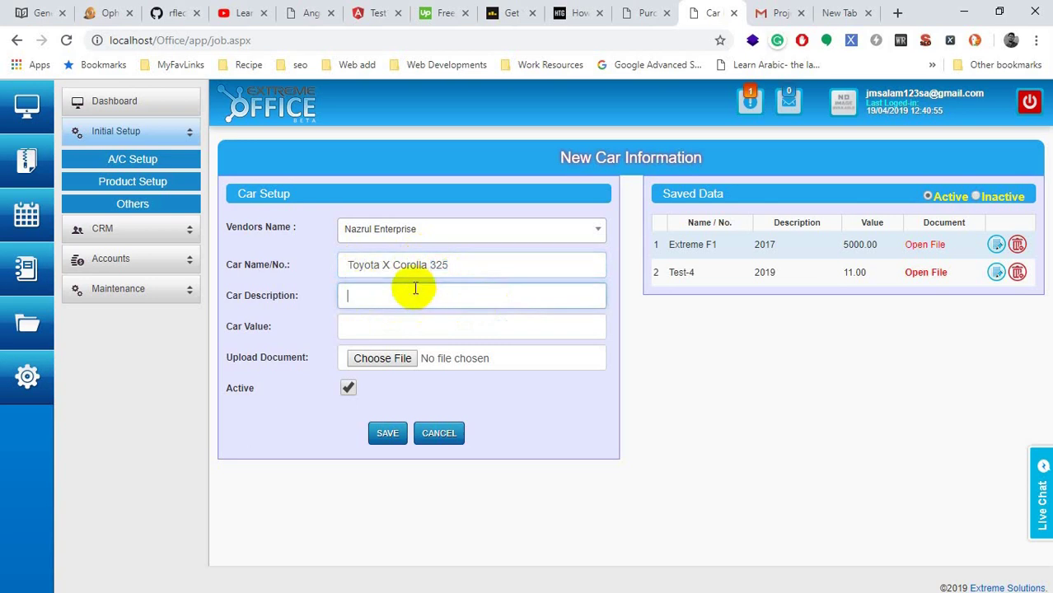
{"action": "type", "text": "Chesis # 6546532165+4695465"}
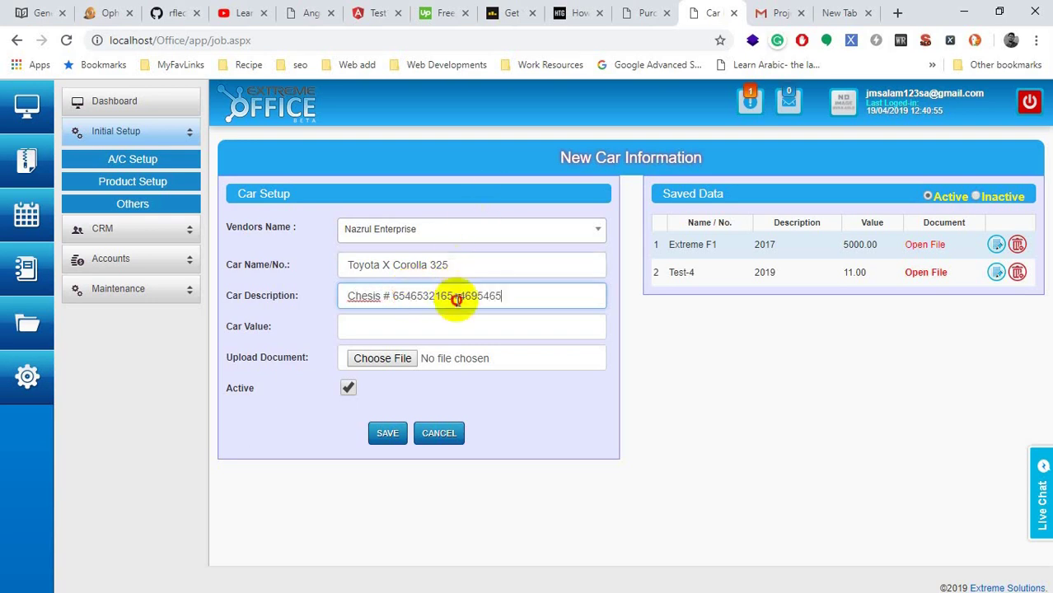
{"action": "left_click", "coordinate": [456, 297]}
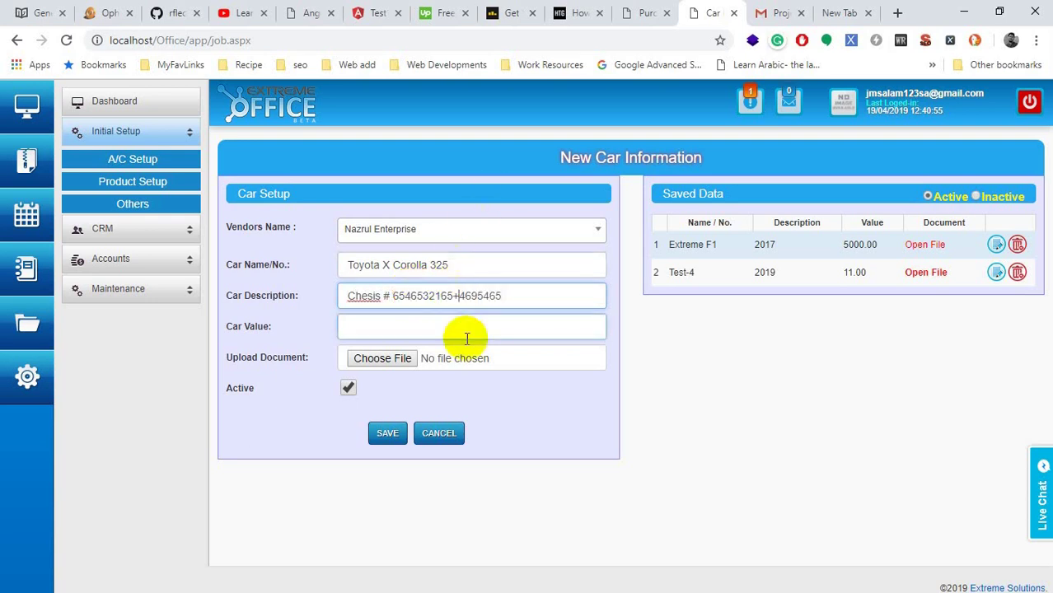
{"action": "key", "text": "BackSpace"}
{"action": "type", "text": "Gas,"}
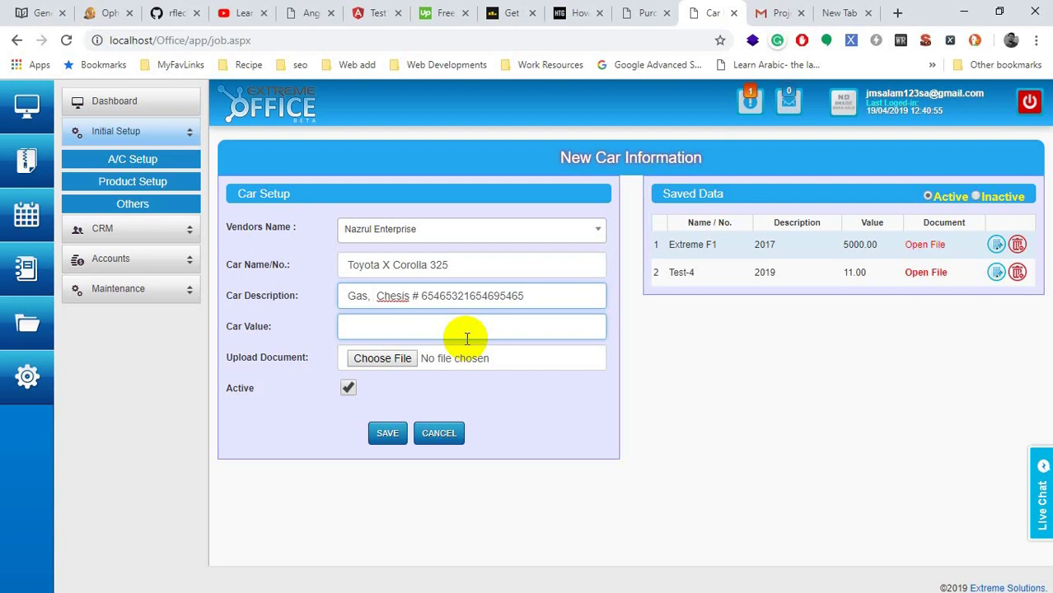
{"action": "type", "text": "nef"}
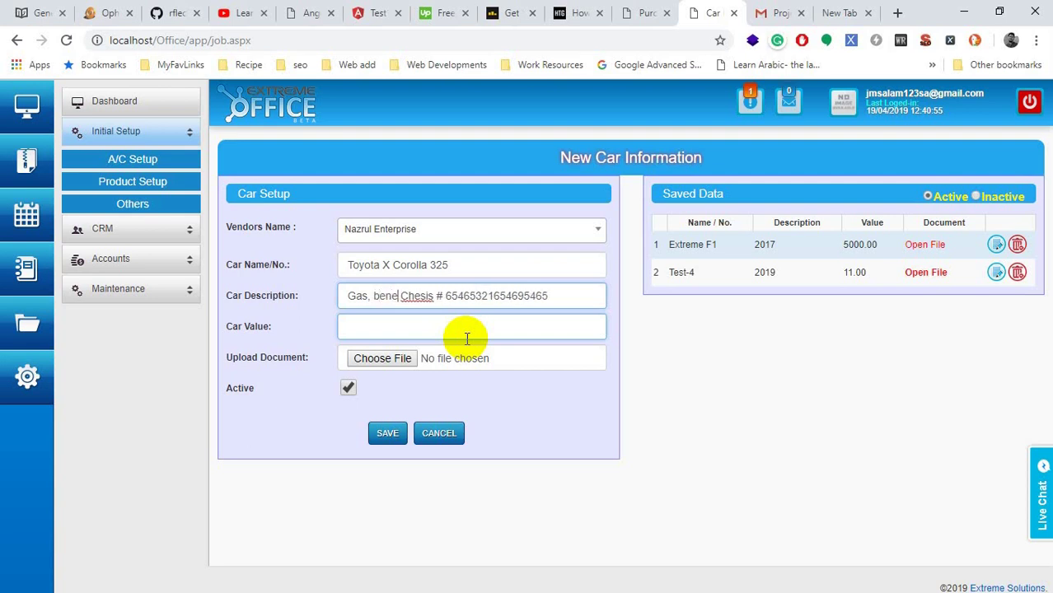
{"action": "type", "text": "it"}
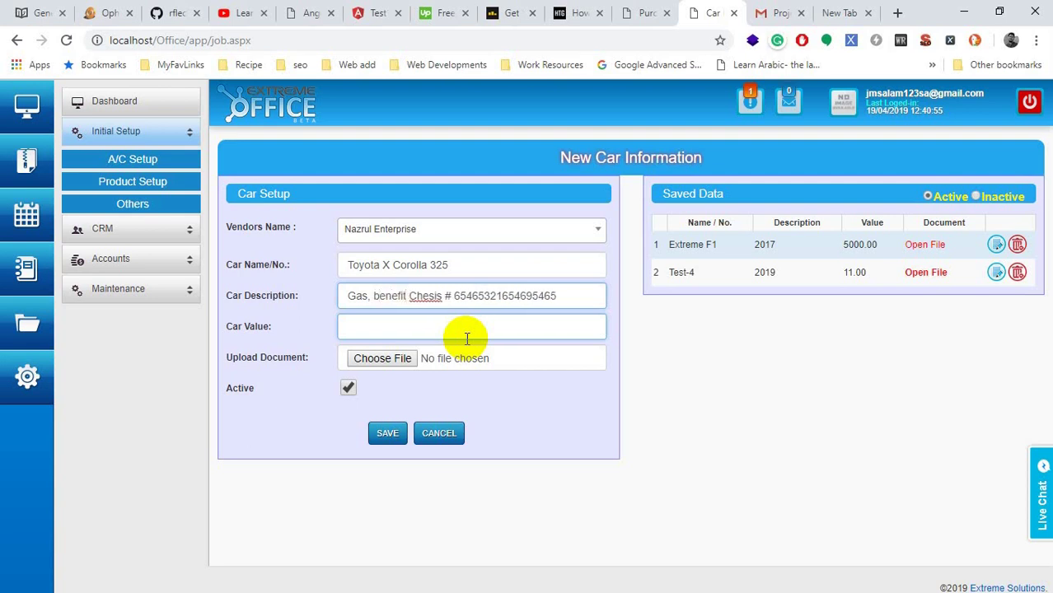
{"action": "type", "text": "2,"}
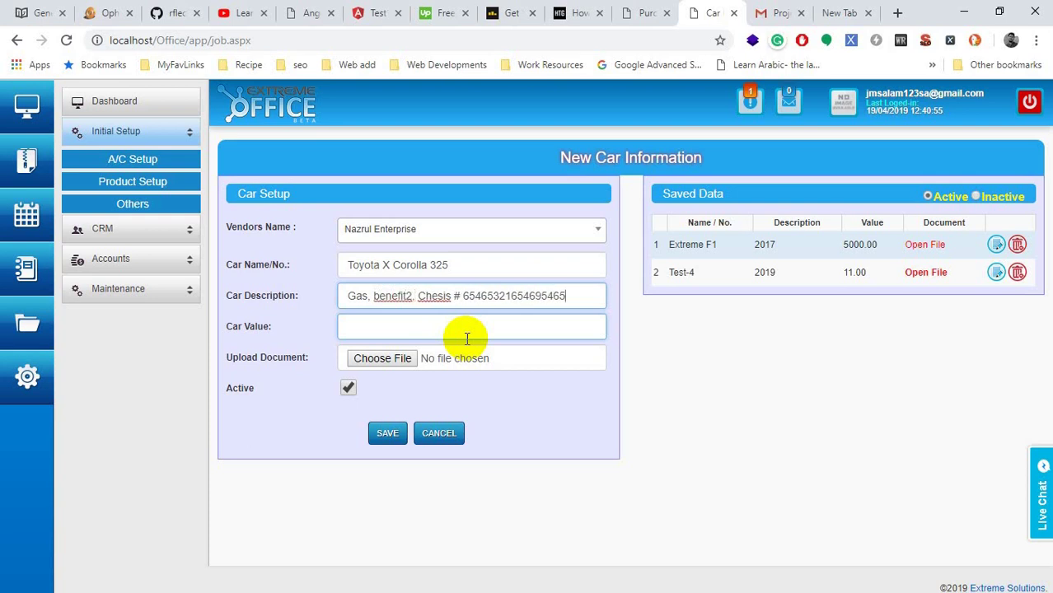
Step: Add the year 2017 to the description so it reads 2017, Gas, benefit2 plus the chassis number
{"action": "key", "text": "ctrl+a"}
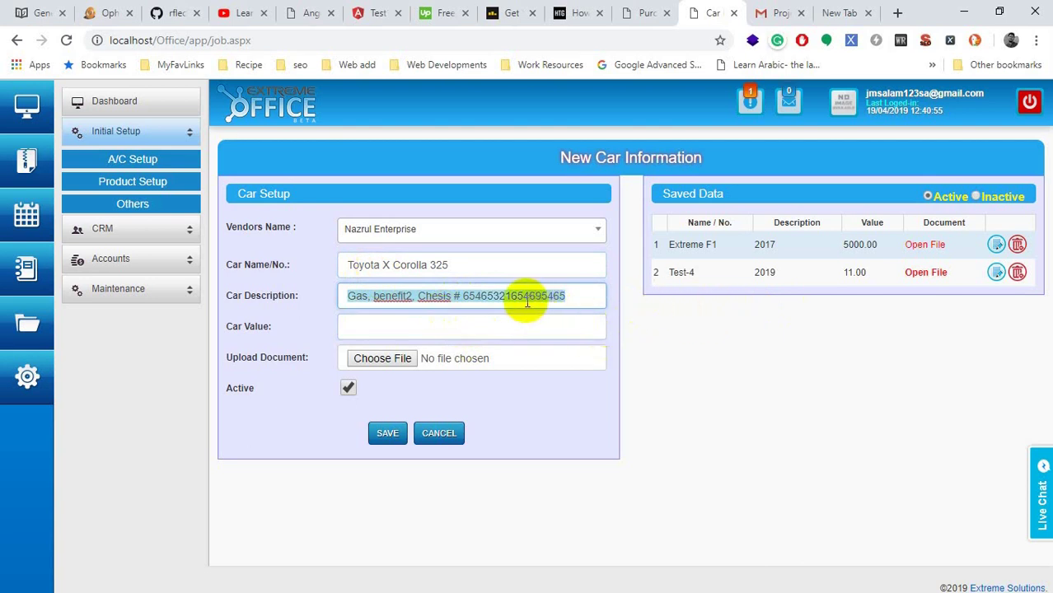
{"action": "left_click", "coordinate": [373, 299]}
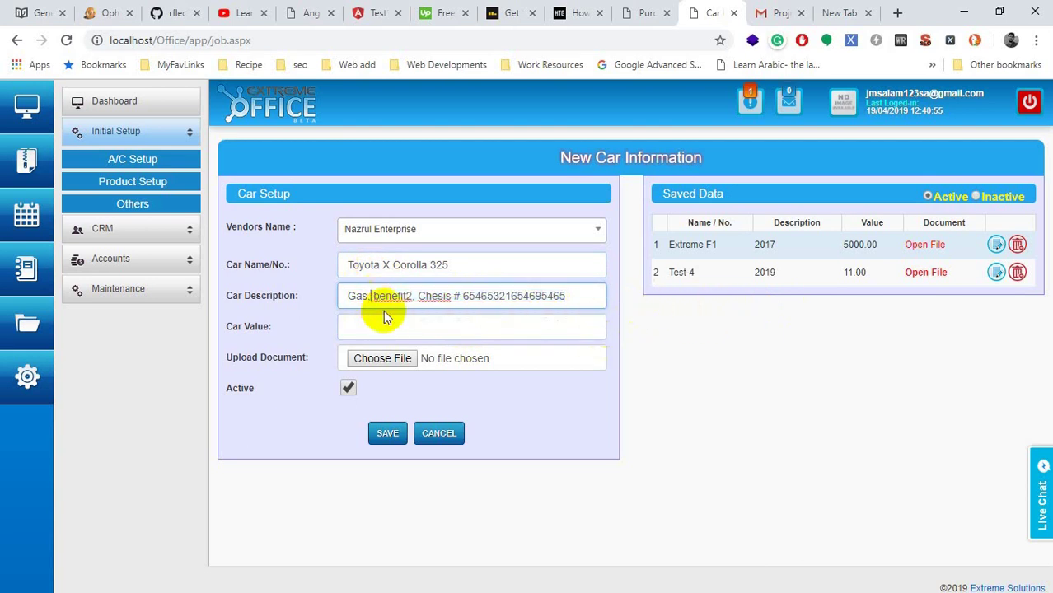
{"action": "type", "text": "M"}
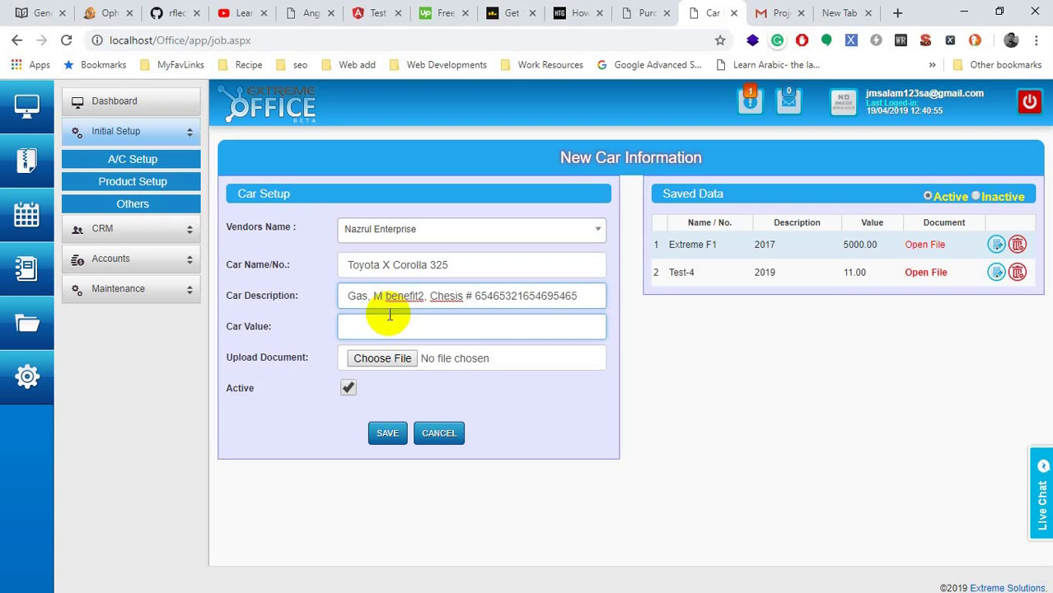
{"action": "key", "text": "BackSpace"}
{"action": "key", "text": "BackSpace"}
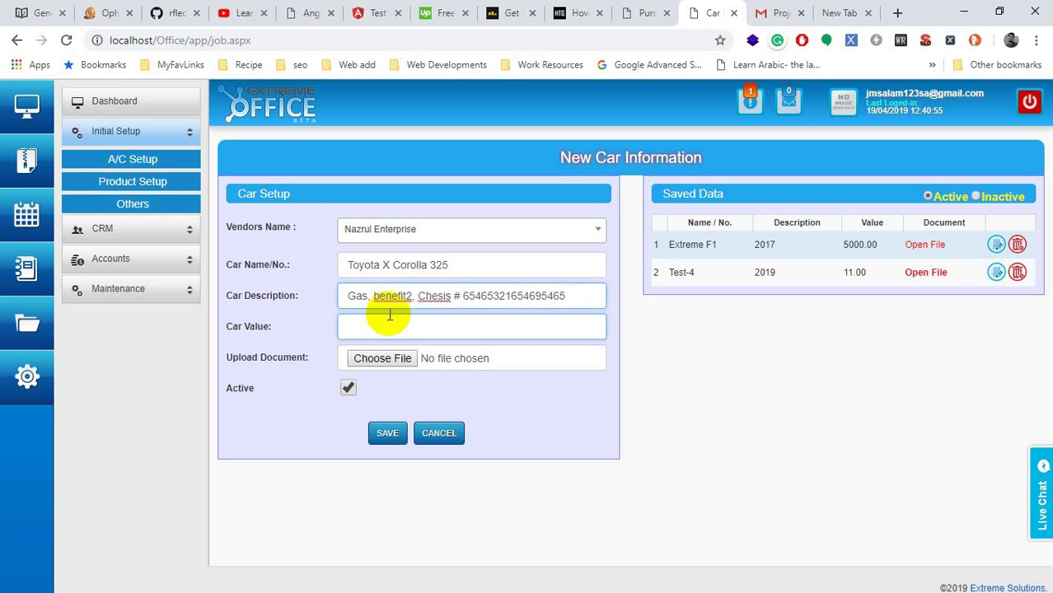
{"action": "type", "text": "2017,"}
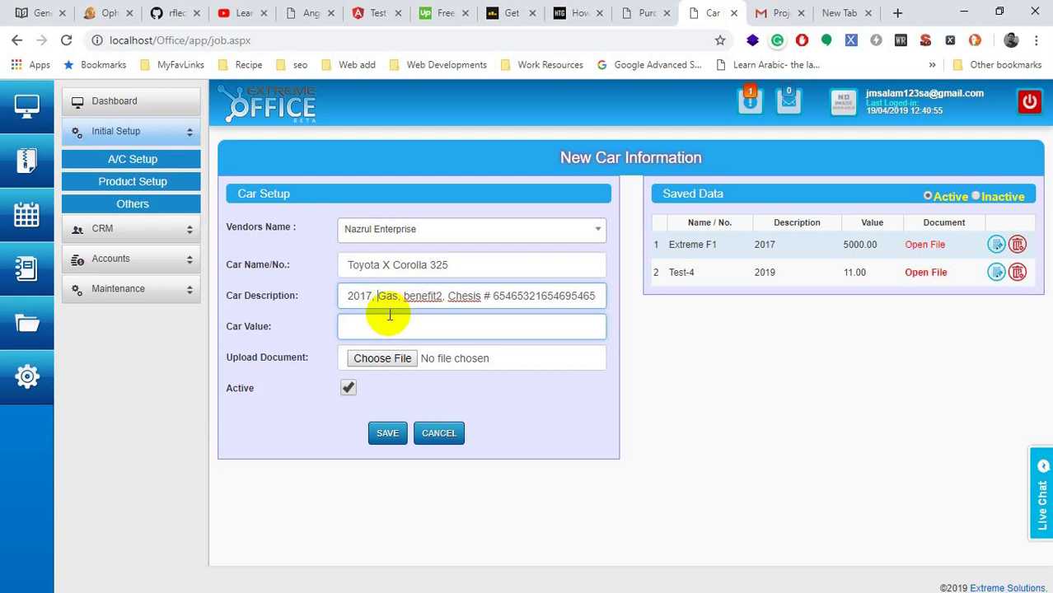
{"action": "key", "text": "BackSpace"}
{"action": "type", "text": ","}
{"action": "double_click", "coordinate": [419, 296]}
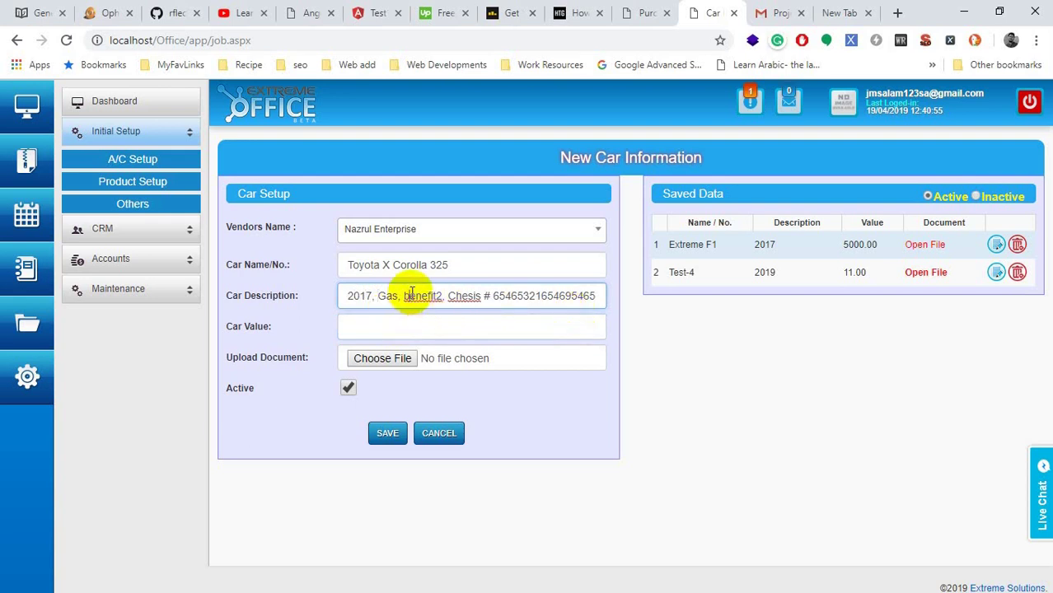
{"action": "double_click", "coordinate": [513, 296]}
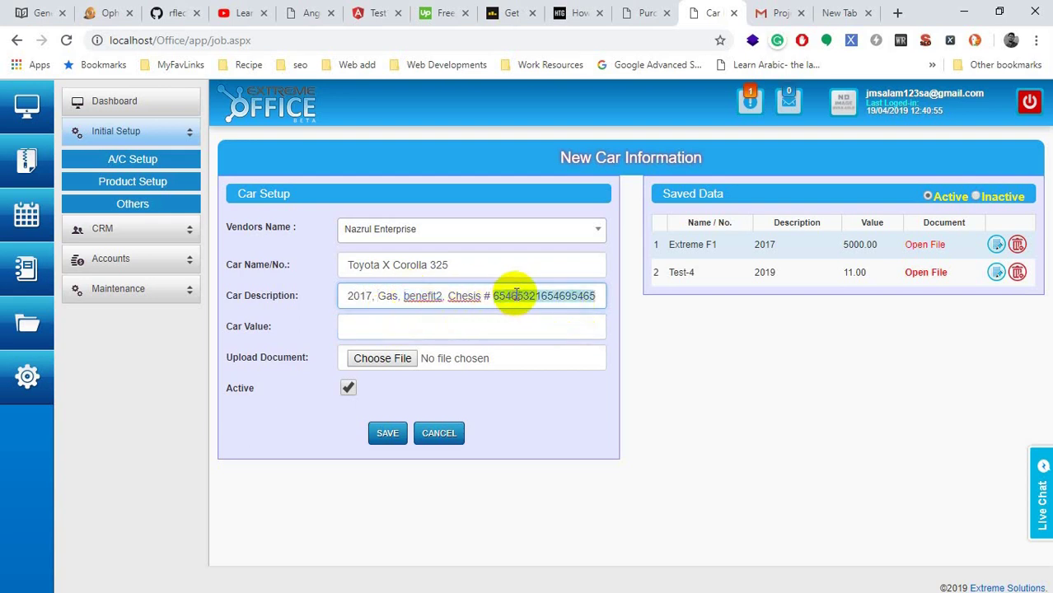
Step: Enter 2500000 as the Car Value and save the car record
{"action": "left_click", "coordinate": [447, 325]}
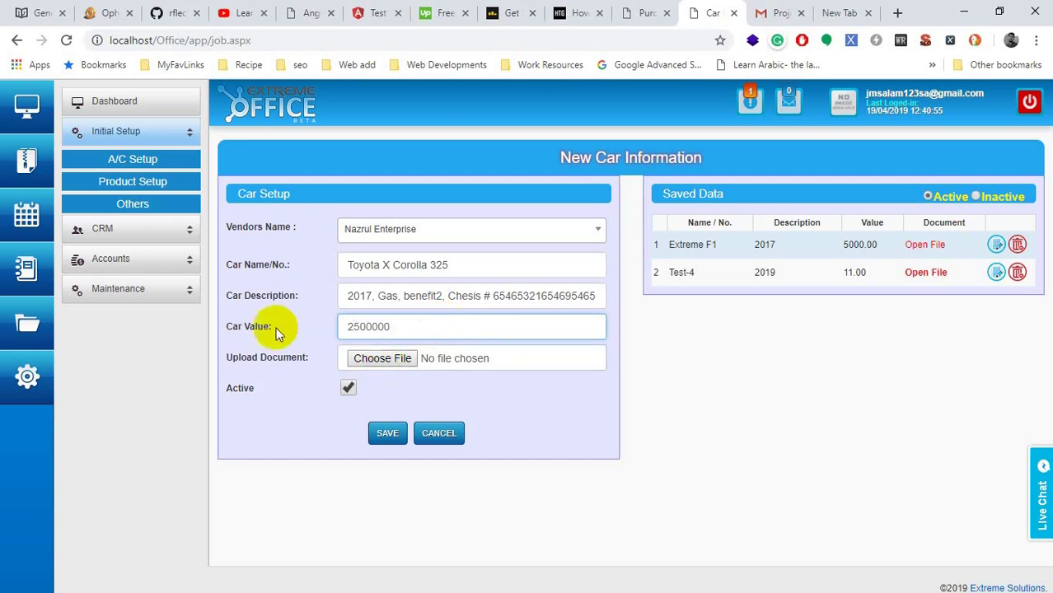
{"action": "left_click_drag", "start_coordinate": [307, 360], "coordinate": [250, 364]}
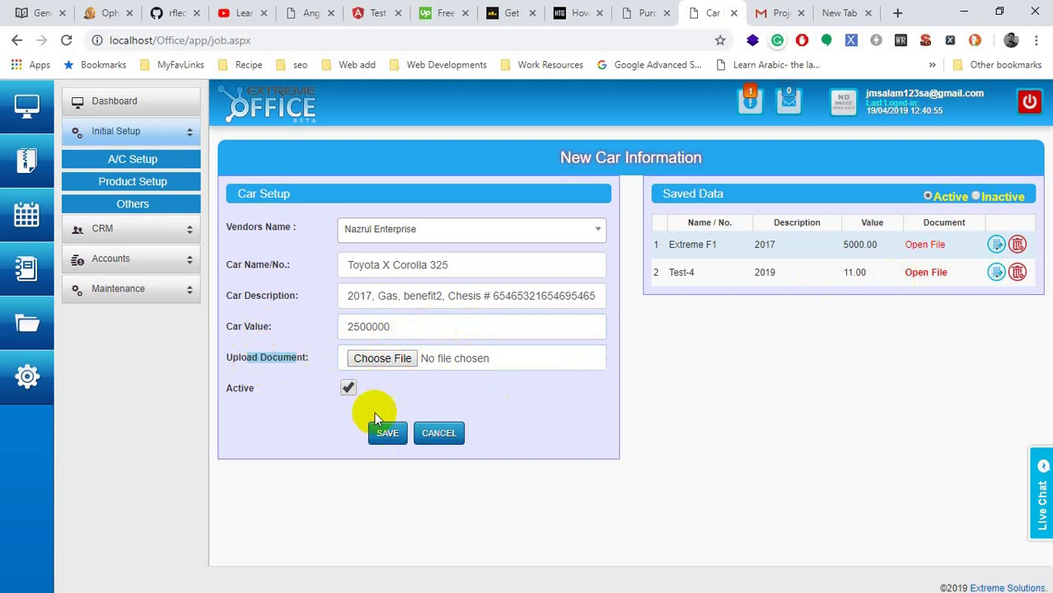
{"action": "left_click", "coordinate": [378, 438]}
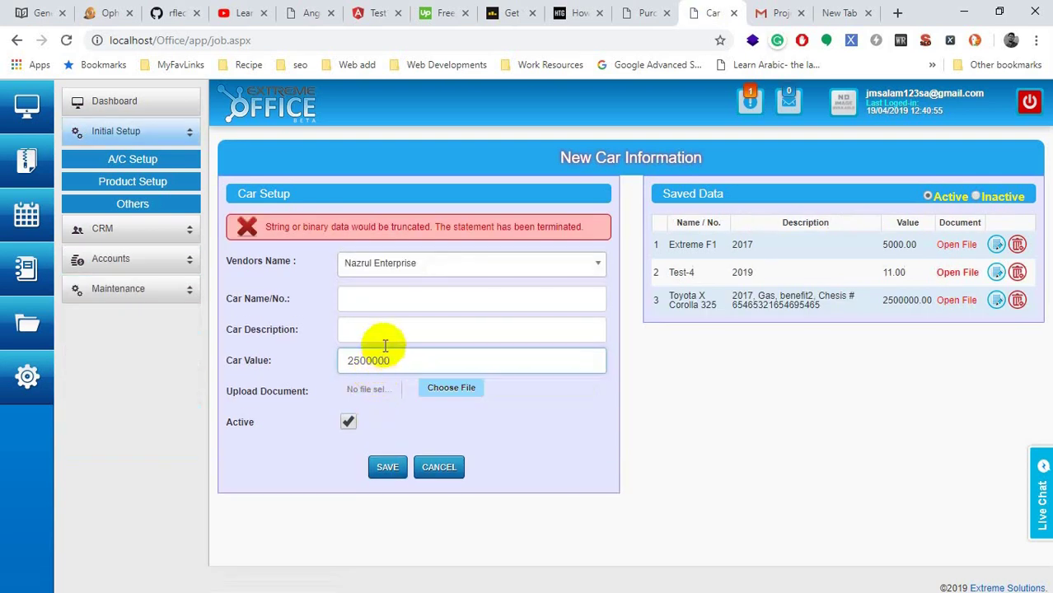
Step: Review the truncation error and the saved Toyota X Corolla 325 row, then open Test-4's attached photo
{"action": "left_click", "coordinate": [352, 298]}
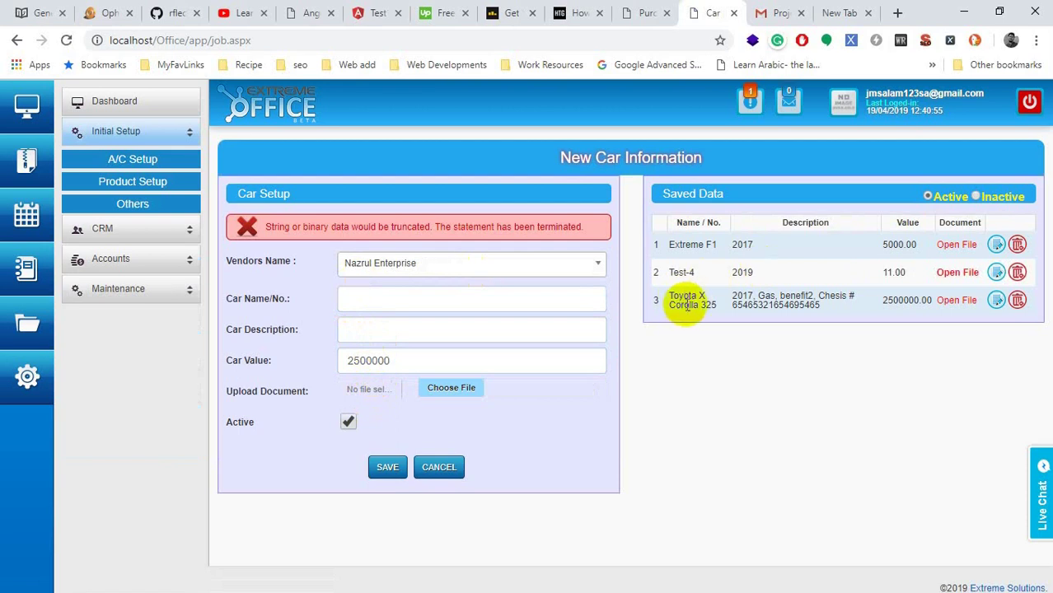
{"action": "double_click", "coordinate": [404, 227]}
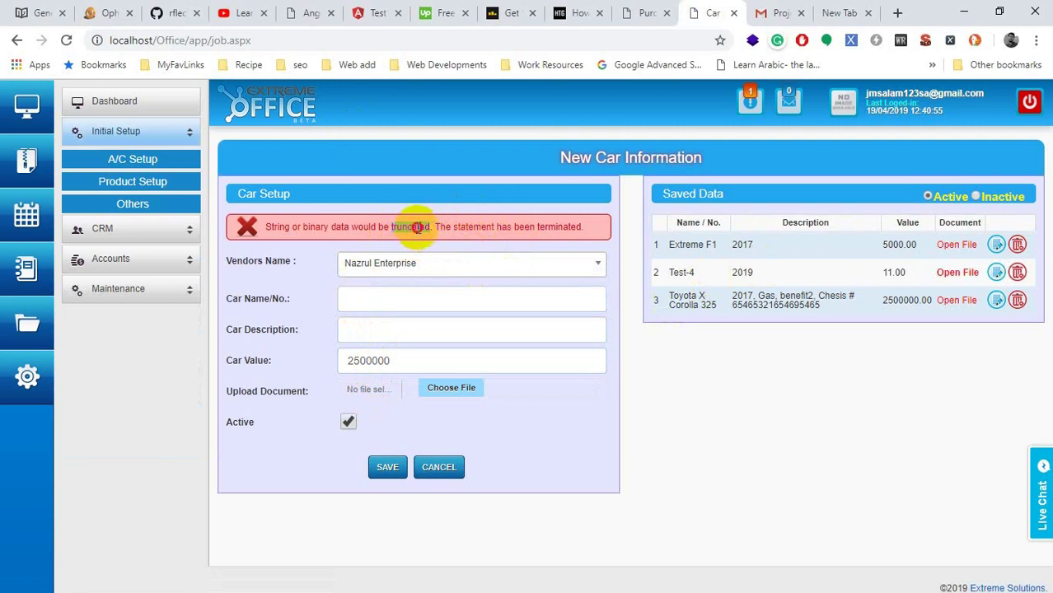
{"action": "left_click", "coordinate": [494, 227]}
{"action": "left_click_drag", "start_coordinate": [623, 236], "coordinate": [270, 225]}
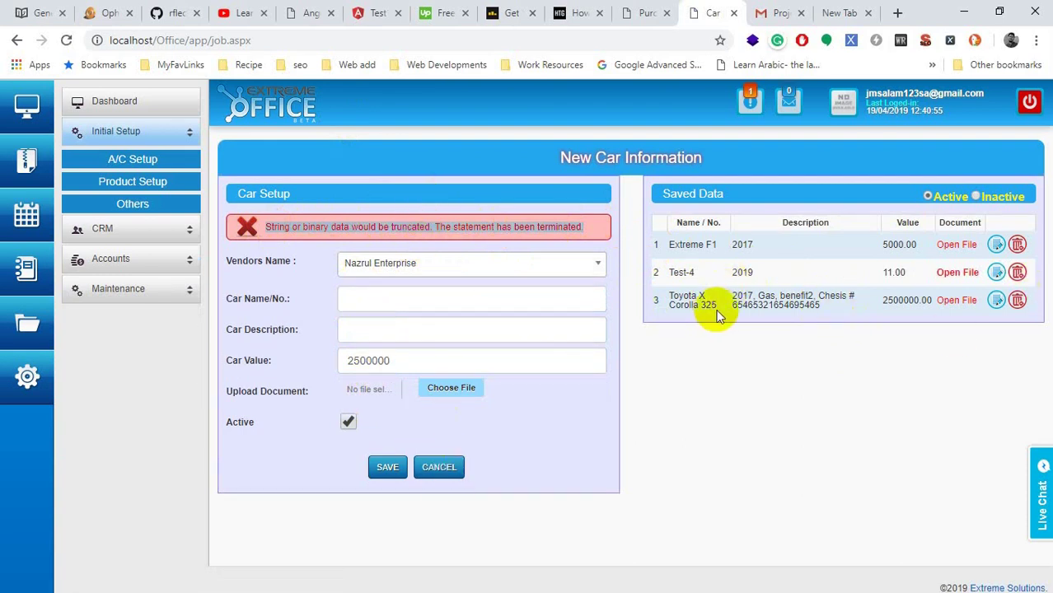
{"action": "left_click_drag", "start_coordinate": [708, 310], "coordinate": [666, 295]}
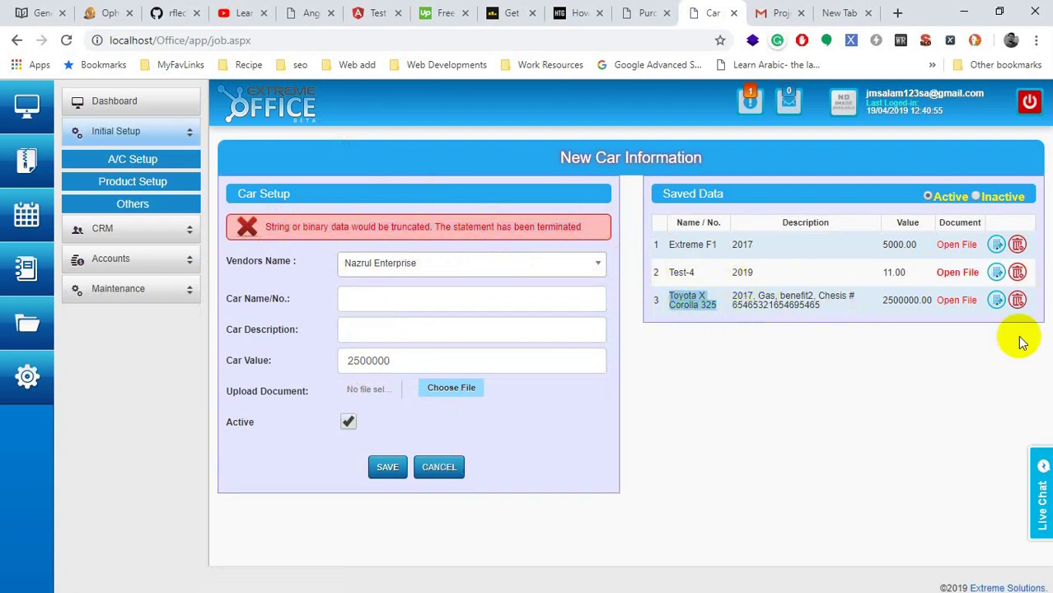
{"action": "left_click_drag", "start_coordinate": [758, 296], "coordinate": [790, 306]}
{"action": "left_click", "coordinate": [955, 273]}
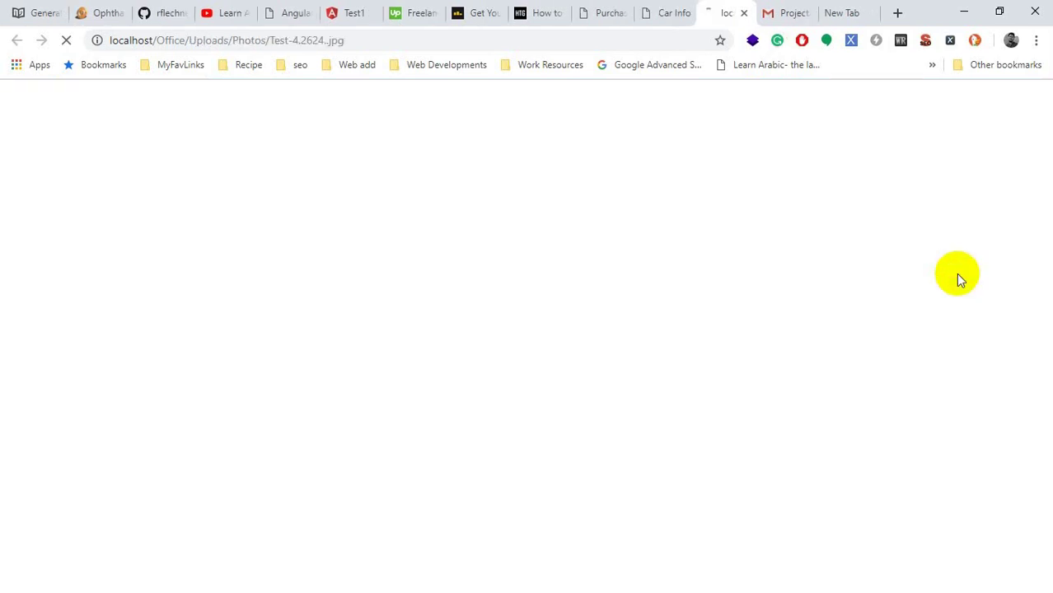
{"action": "left_click", "coordinate": [663, 12]}
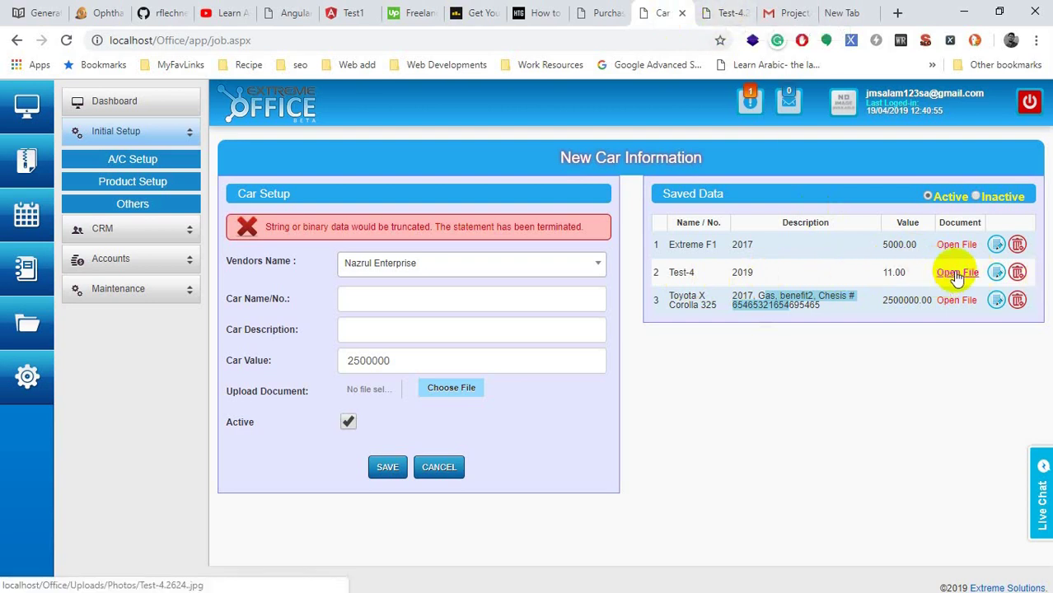
{"action": "left_click", "coordinate": [706, 394]}
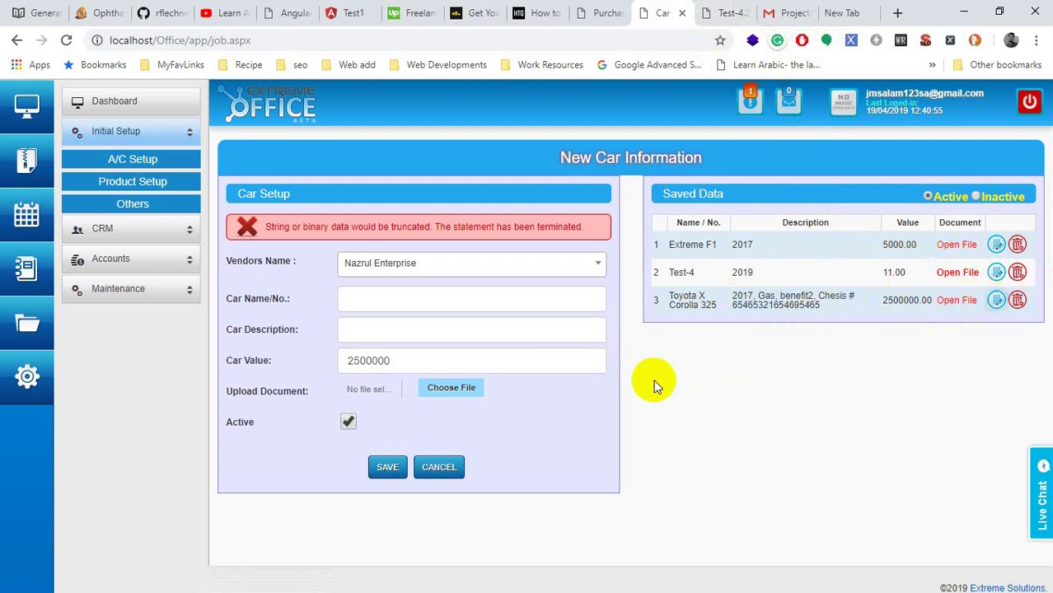
Step: Rename the Test-4 car record to SUZUKI Z and update it
{"action": "left_click", "coordinate": [996, 276]}
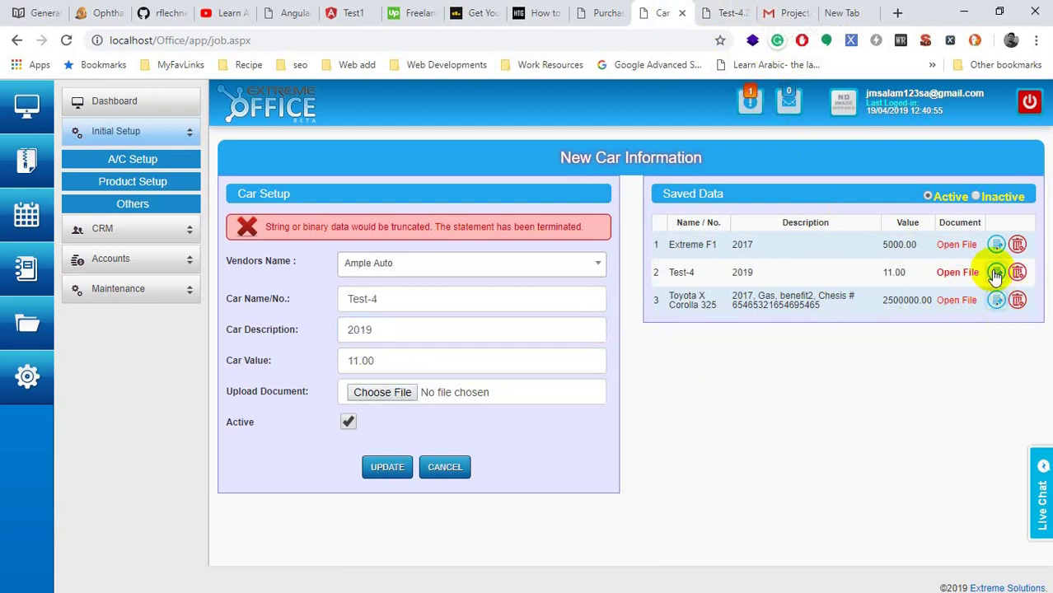
{"action": "left_click_drag", "start_coordinate": [442, 301], "coordinate": [342, 304]}
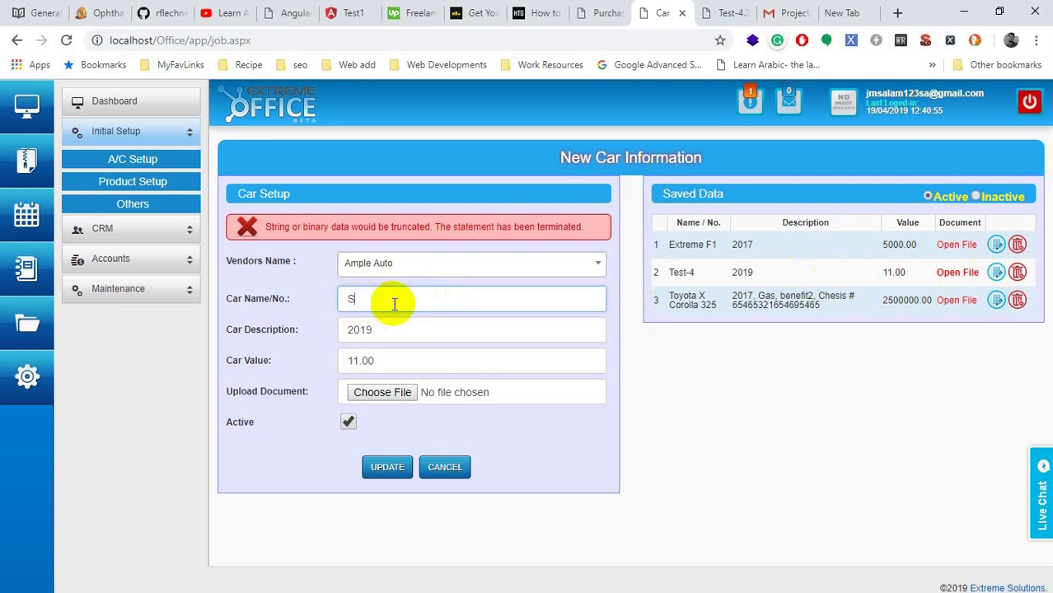
{"action": "left_click", "coordinate": [384, 467]}
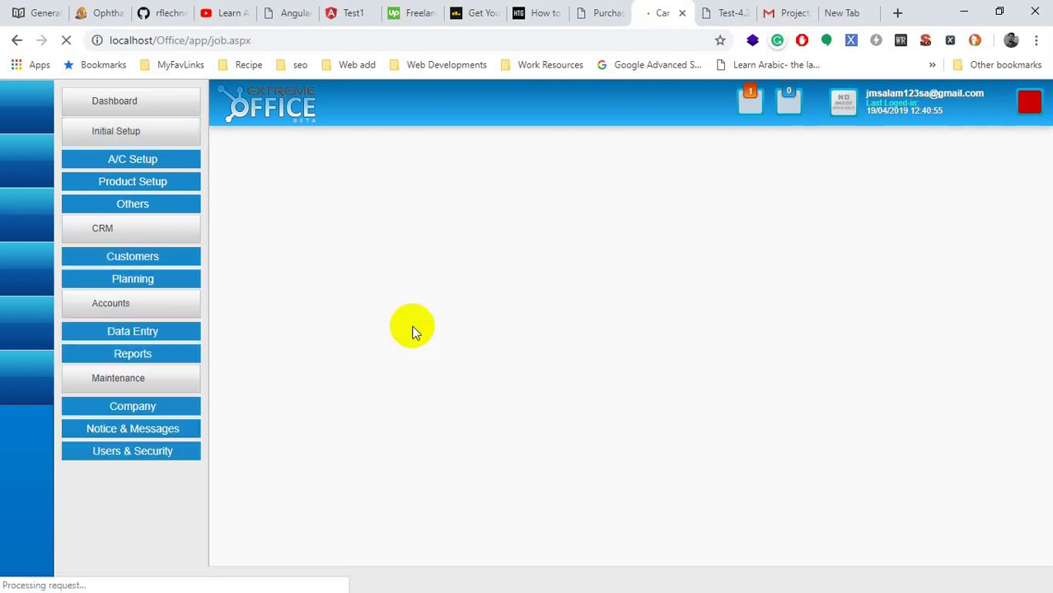
{"action": "left_click_drag", "start_coordinate": [718, 272], "coordinate": [669, 275]}
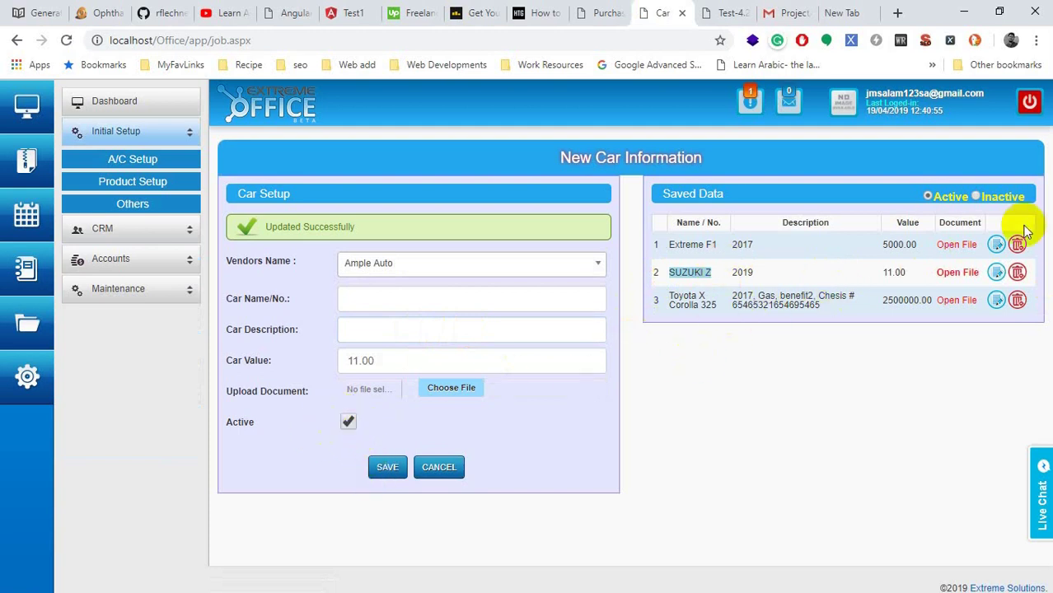
{"action": "left_click", "coordinate": [985, 202]}
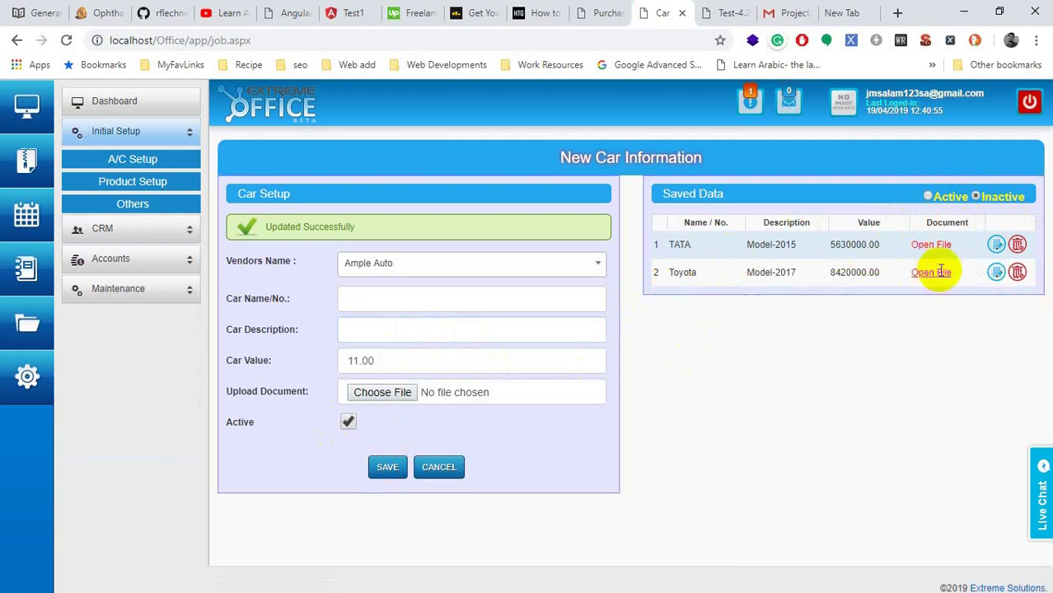
{"action": "left_click_drag", "start_coordinate": [954, 279], "coordinate": [656, 243]}
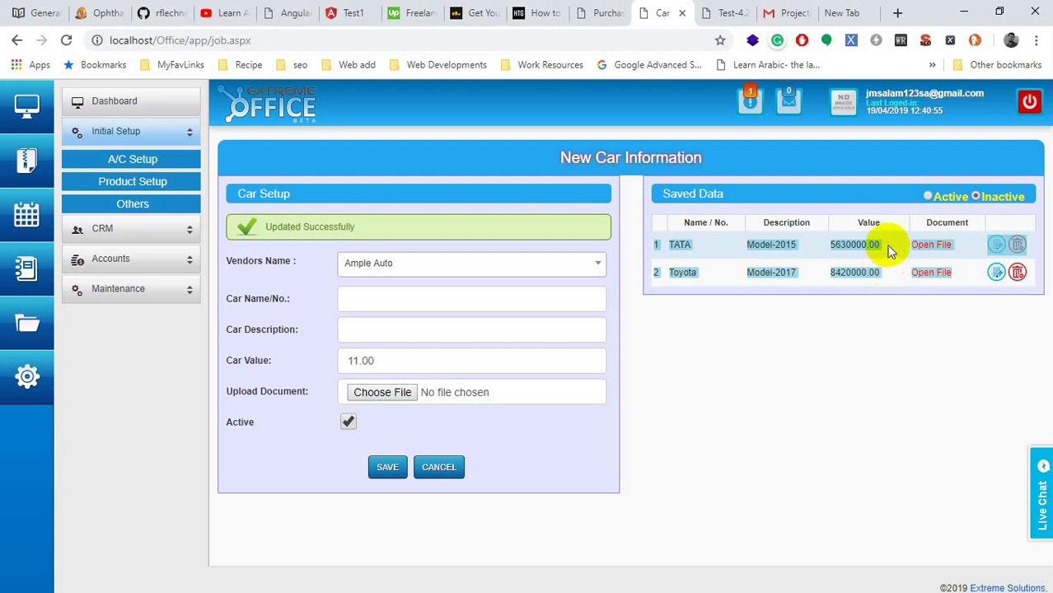
{"action": "left_click", "coordinate": [929, 197]}
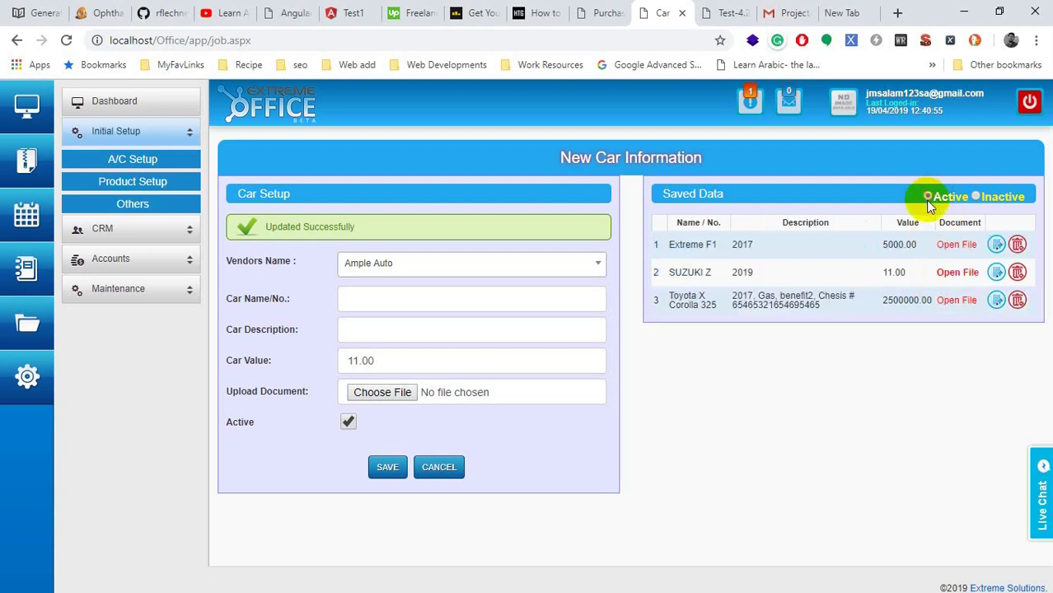
{"action": "left_click", "coordinate": [975, 197]}
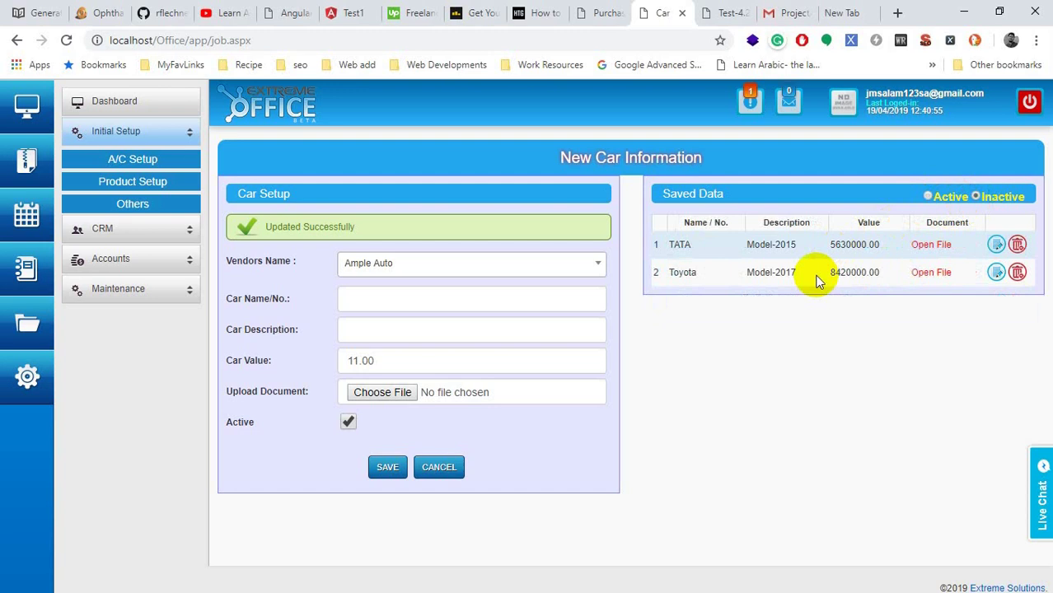
{"action": "left_click", "coordinate": [952, 197]}
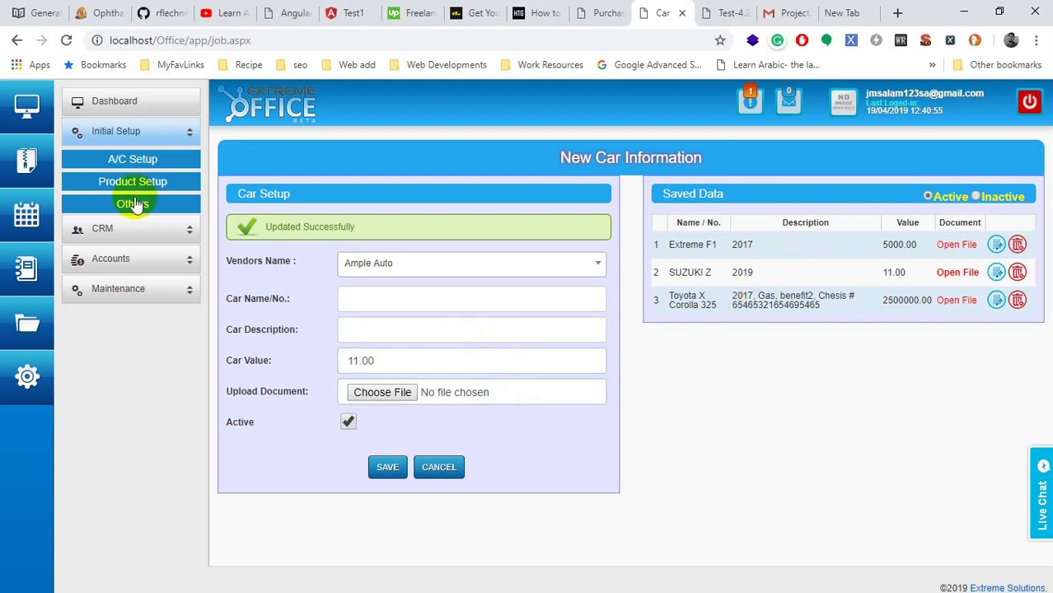
Step: Go through Initial Setup > Product Setup in the sidebar to reach the Product Group page
{"action": "left_click", "coordinate": [136, 237]}
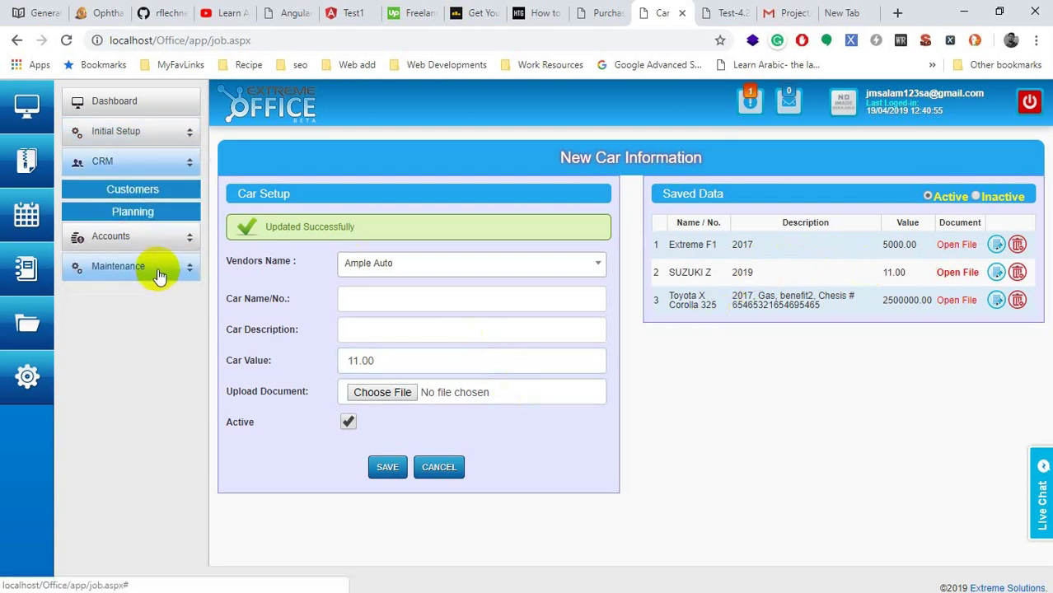
{"action": "left_click", "coordinate": [144, 237]}
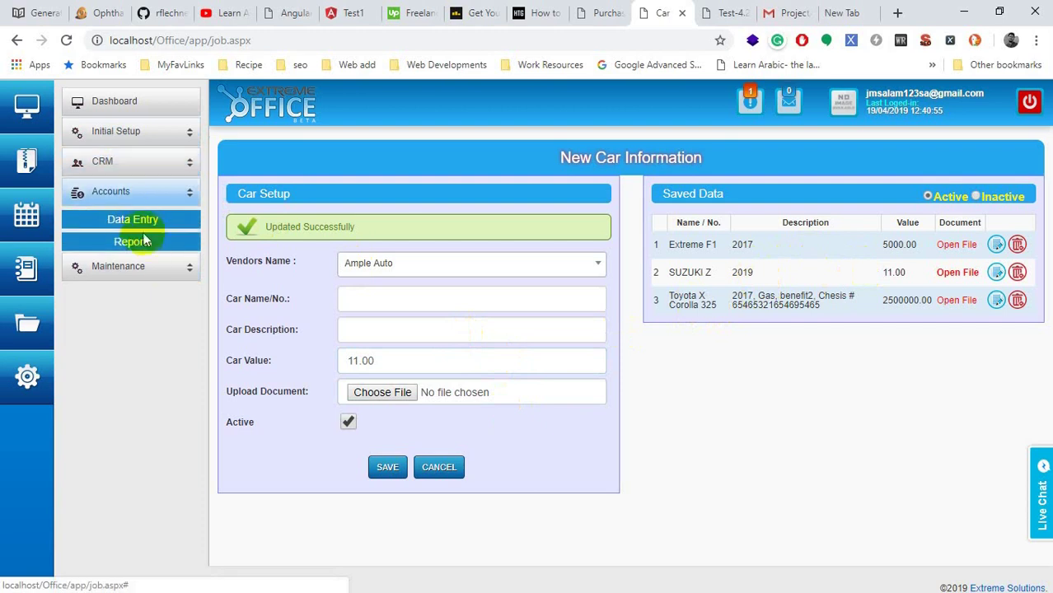
{"action": "left_click", "coordinate": [139, 218]}
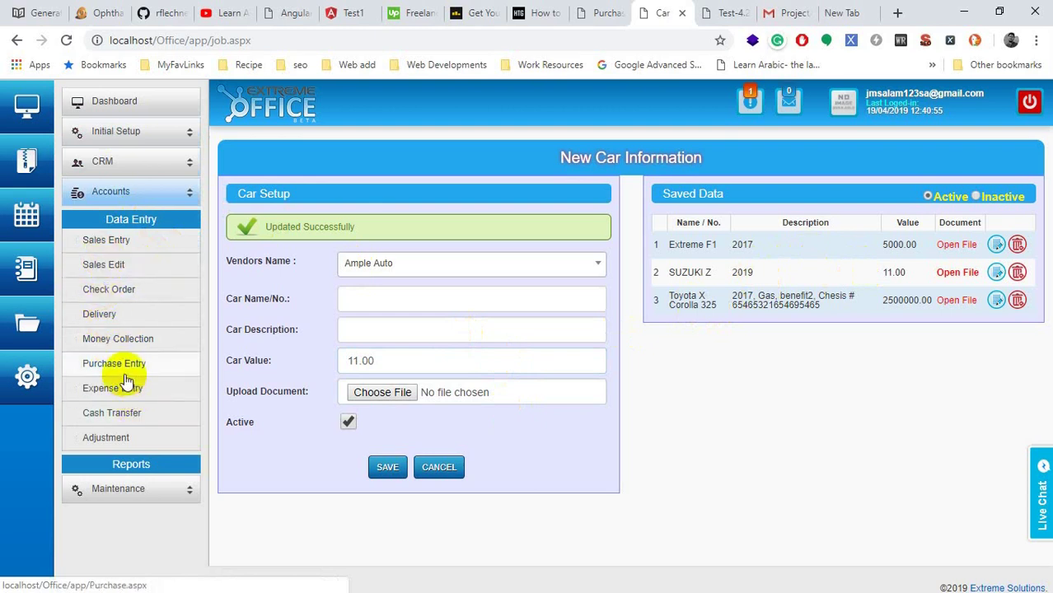
{"action": "left_click", "coordinate": [118, 131]}
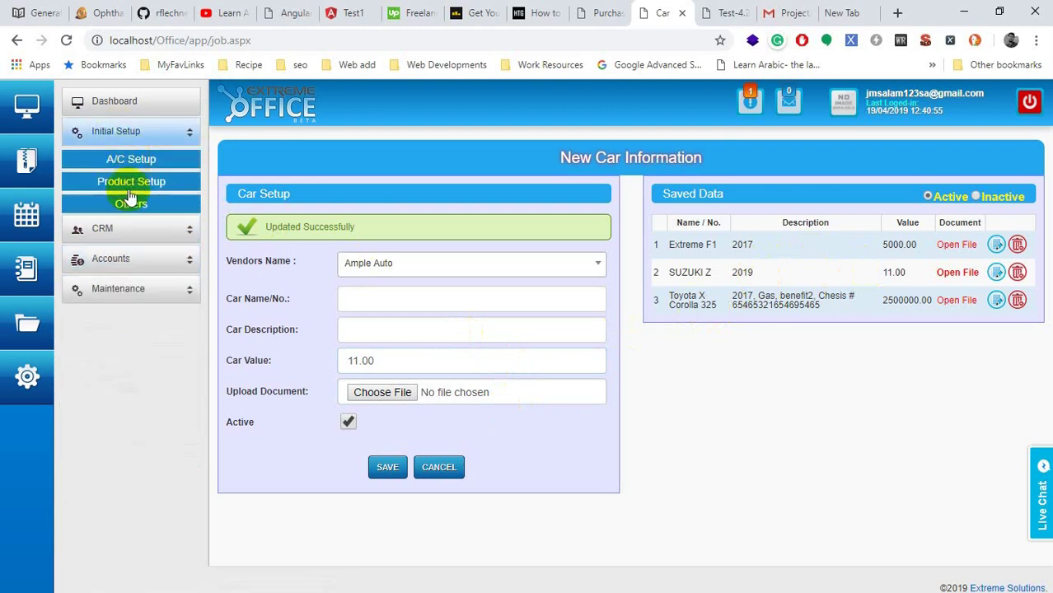
{"action": "left_click", "coordinate": [129, 188]}
{"action": "left_click", "coordinate": [114, 232]}
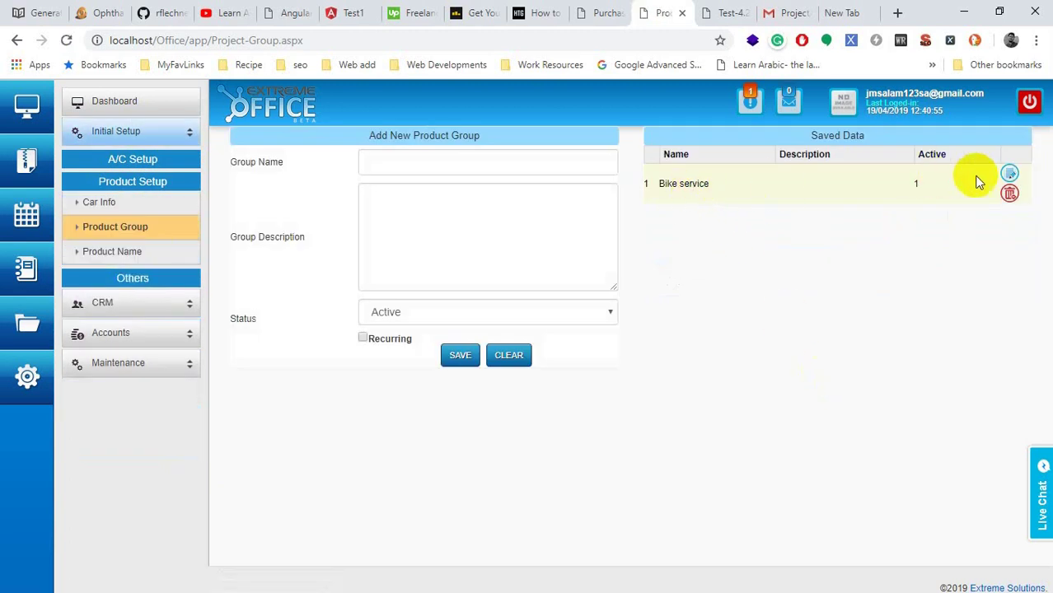
Step: Rename the Bike service product group to Vehicle Expenses, then go to the Product Name page
{"action": "left_click", "coordinate": [482, 204]}
{"action": "left_click", "coordinate": [451, 165]}
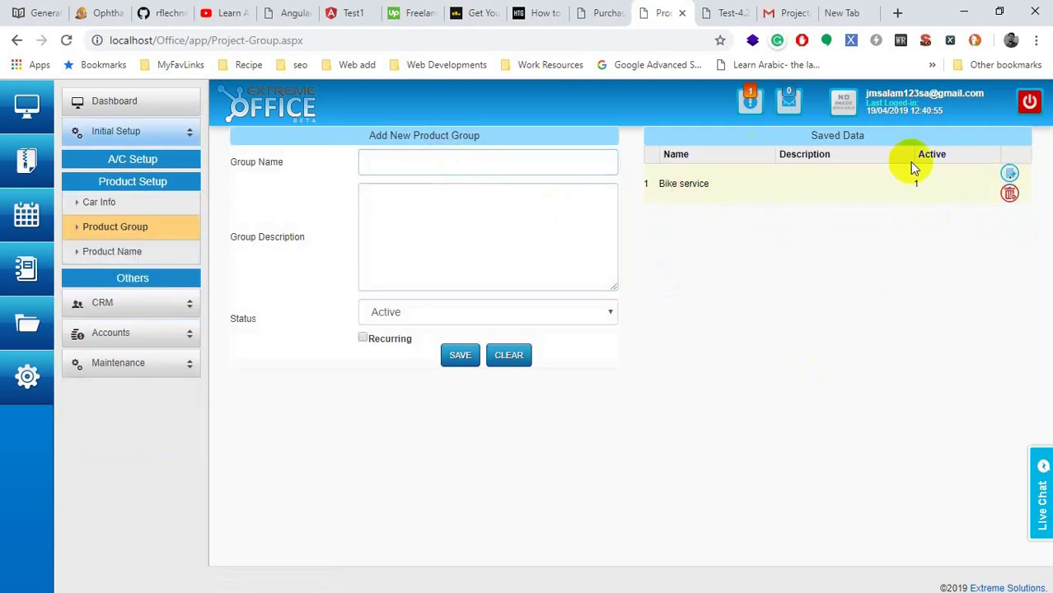
{"action": "left_click", "coordinate": [1010, 174]}
{"action": "left_click_drag", "start_coordinate": [514, 213], "coordinate": [332, 196]}
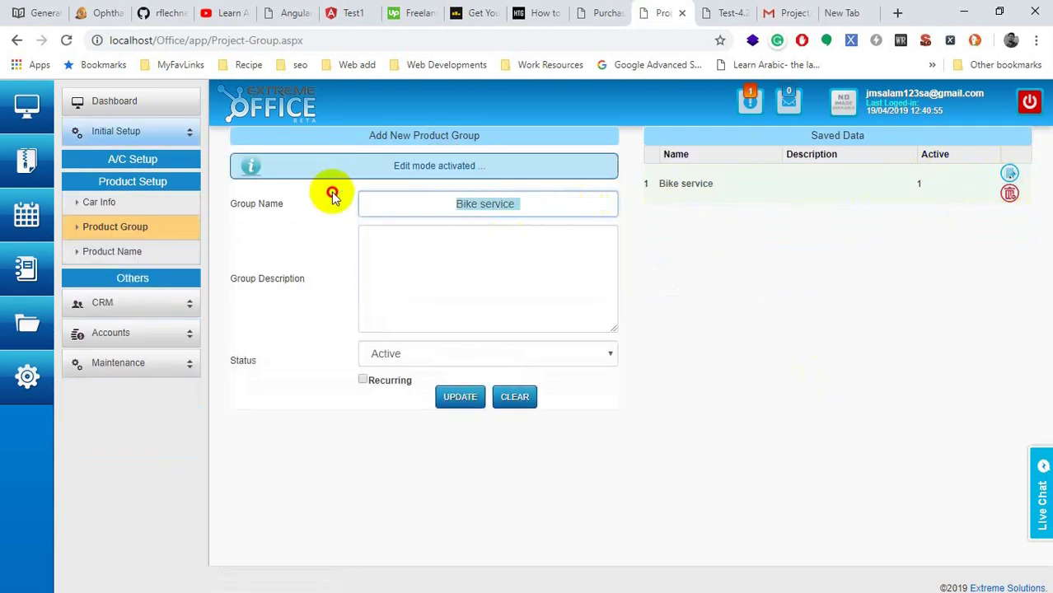
{"action": "type", "text": "Ve"}
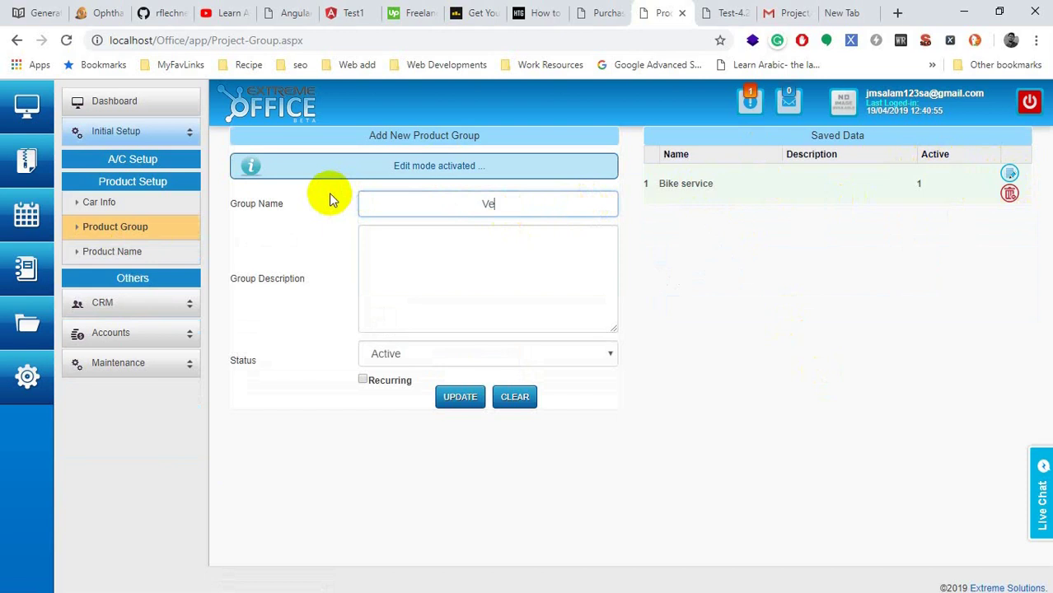
{"action": "type", "text": "hicle Expenses"}
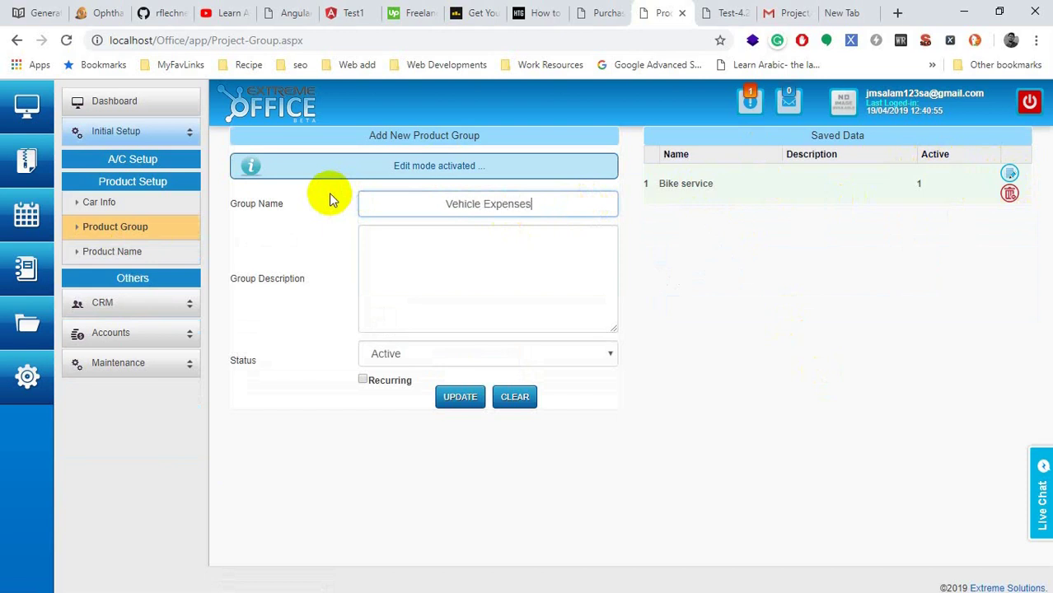
{"action": "left_click", "coordinate": [449, 397]}
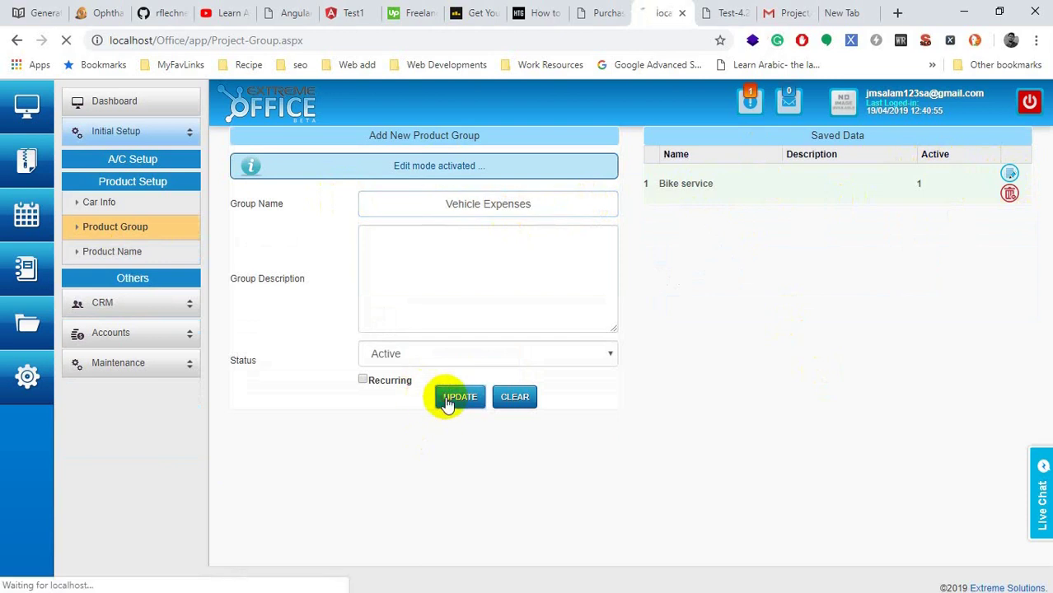
{"action": "left_click", "coordinate": [121, 250]}
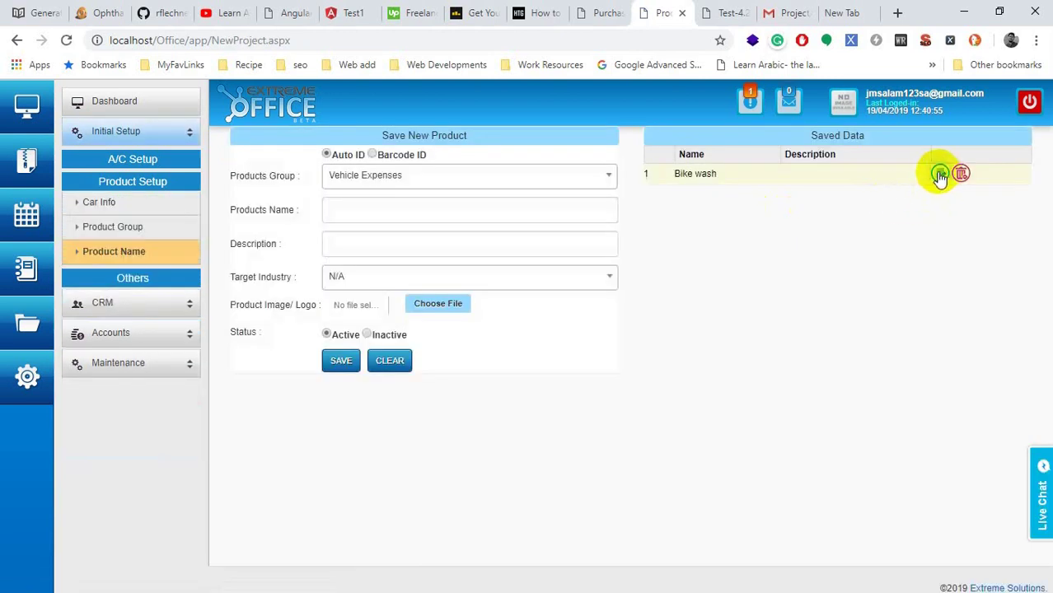
{"action": "left_click", "coordinate": [564, 183]}
Step: Re-save the Bike wash product under the Vehicle Expenses group
{"action": "left_click", "coordinate": [587, 189]}
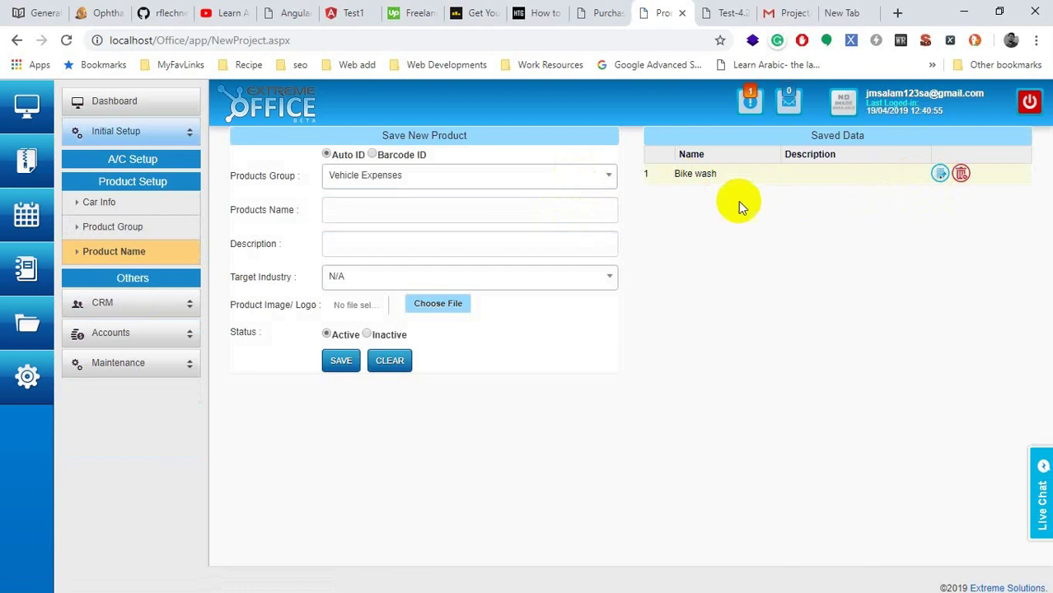
{"action": "left_click", "coordinate": [940, 173]}
{"action": "left_click", "coordinate": [396, 311]}
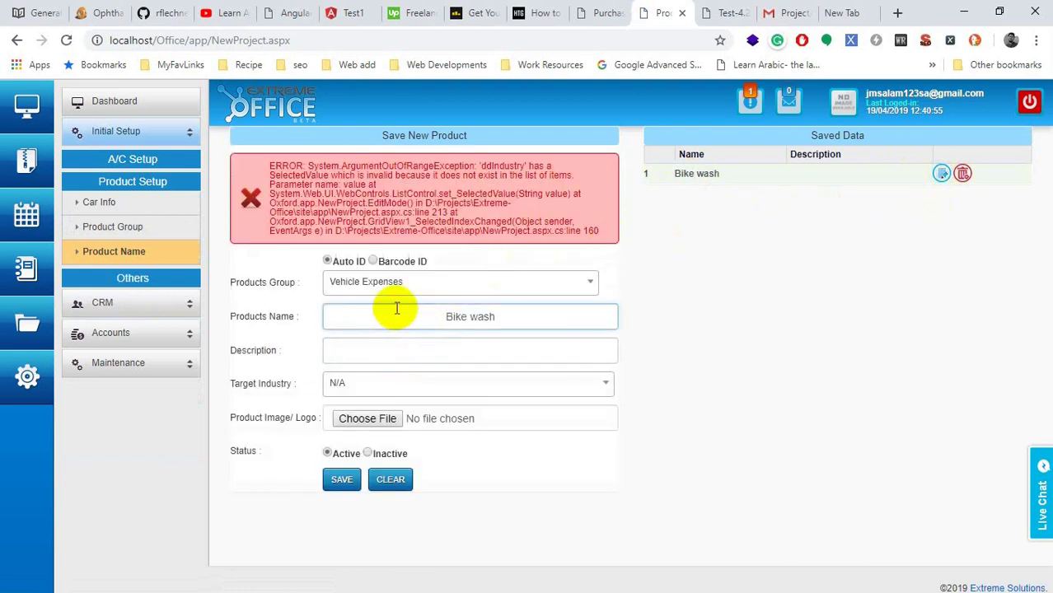
{"action": "left_click_drag", "start_coordinate": [388, 317], "coordinate": [541, 322]}
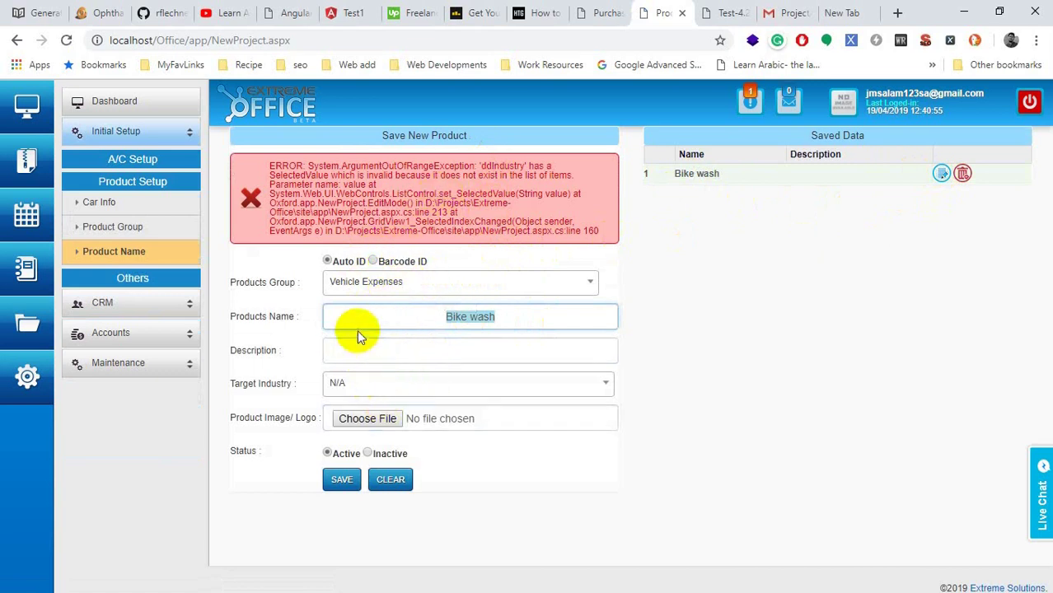
{"action": "left_click", "coordinate": [375, 349]}
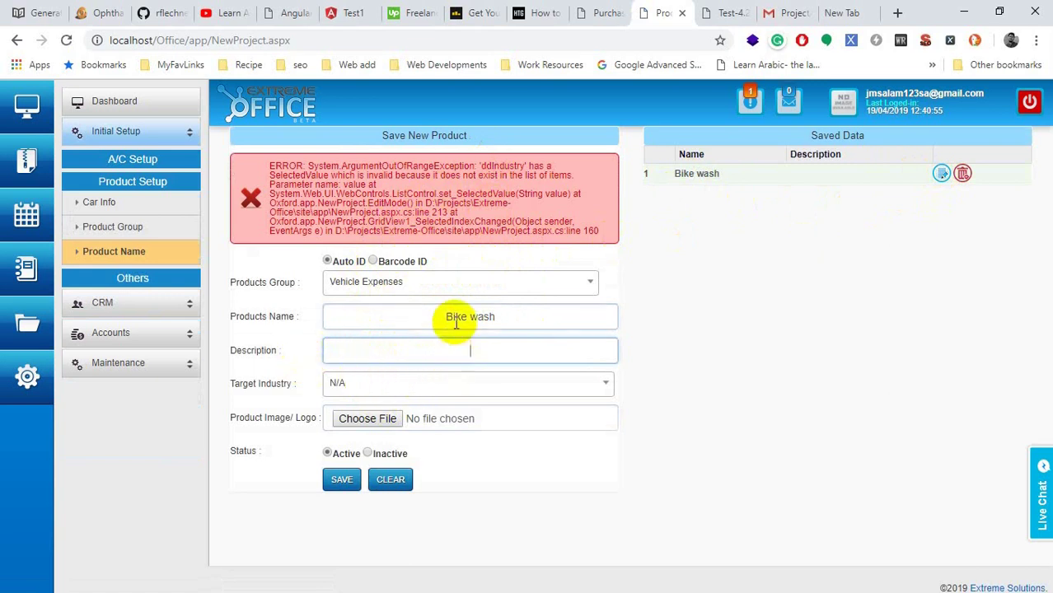
{"action": "left_click_drag", "start_coordinate": [428, 311], "coordinate": [530, 311]}
{"action": "left_click", "coordinate": [524, 298]}
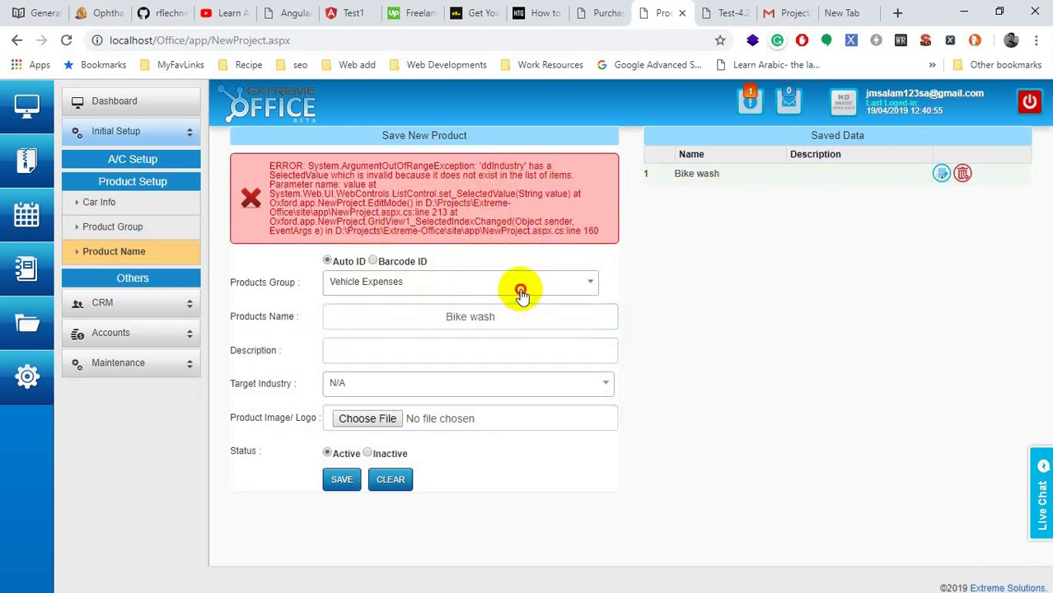
{"action": "left_click", "coordinate": [350, 483]}
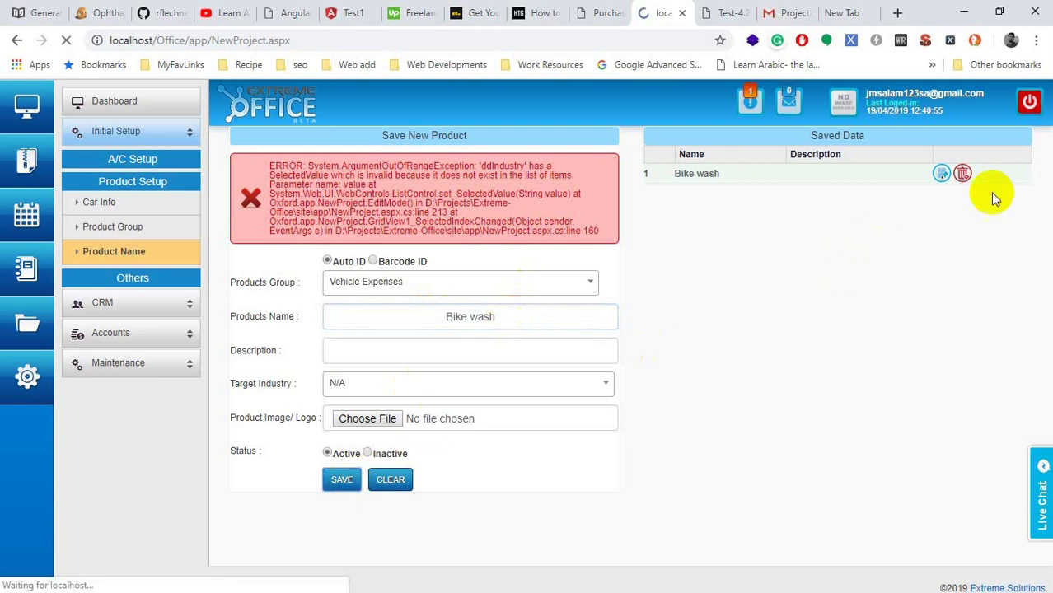
{"action": "left_click", "coordinate": [381, 258]}
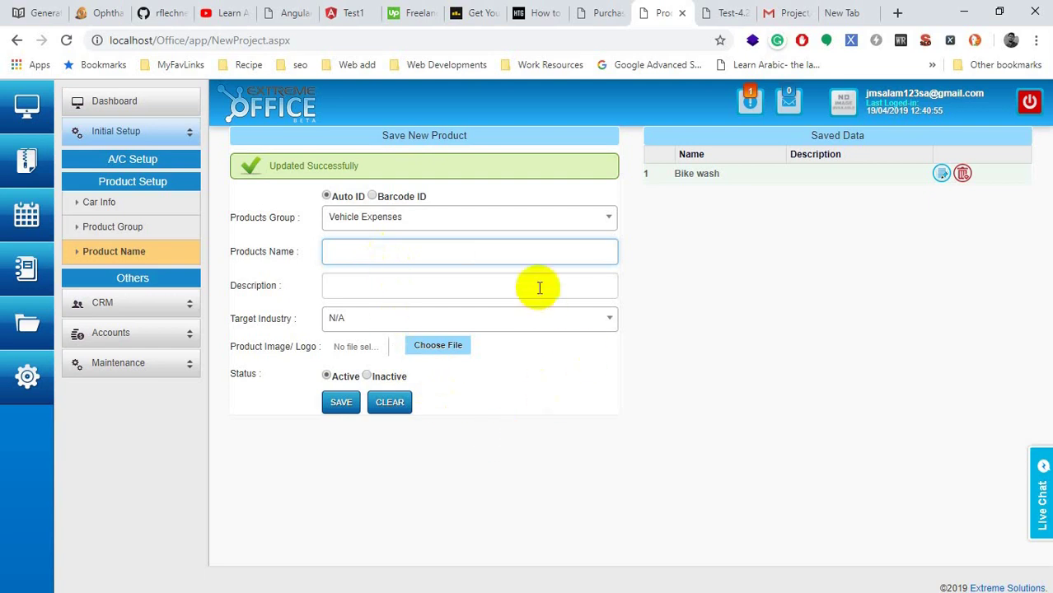
{"action": "left_click", "coordinate": [481, 257]}
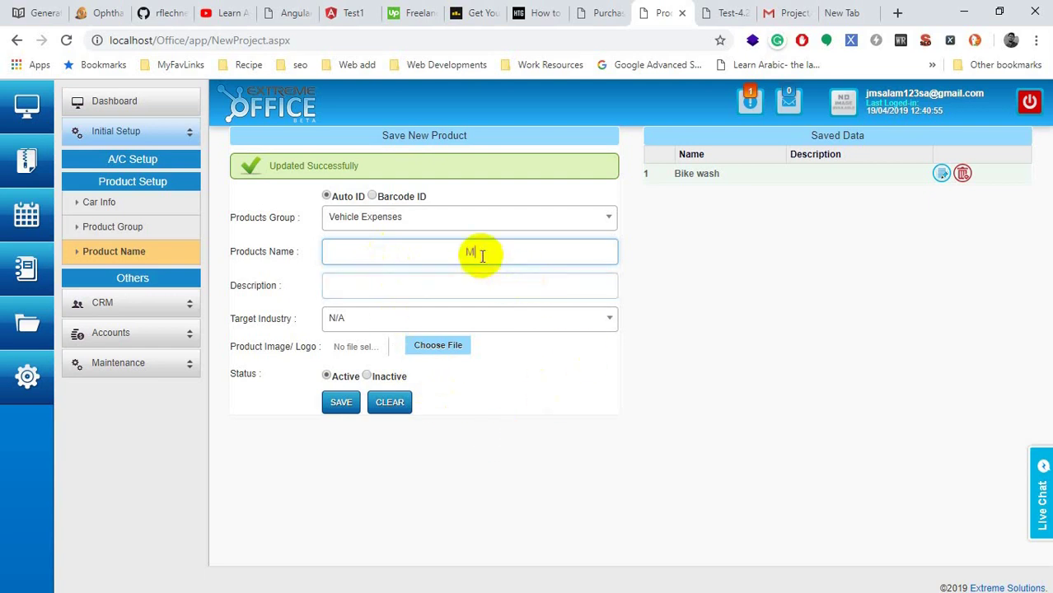
Step: Save the product Mobile and rename Bike wash to Car wash
{"action": "key", "text": "Return"}
{"action": "left_click", "coordinate": [941, 174]}
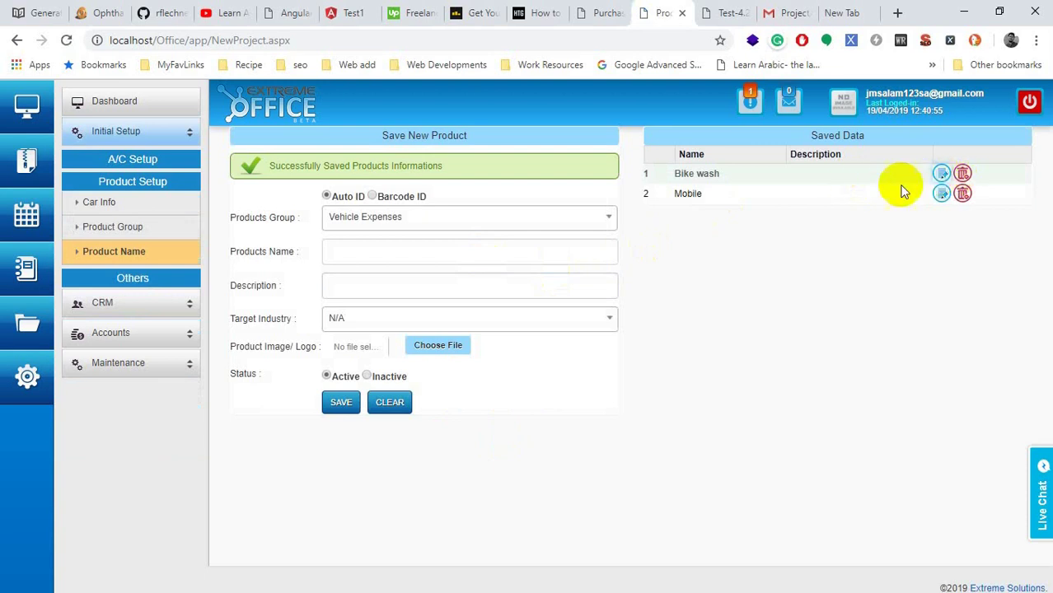
{"action": "double_click", "coordinate": [447, 253]}
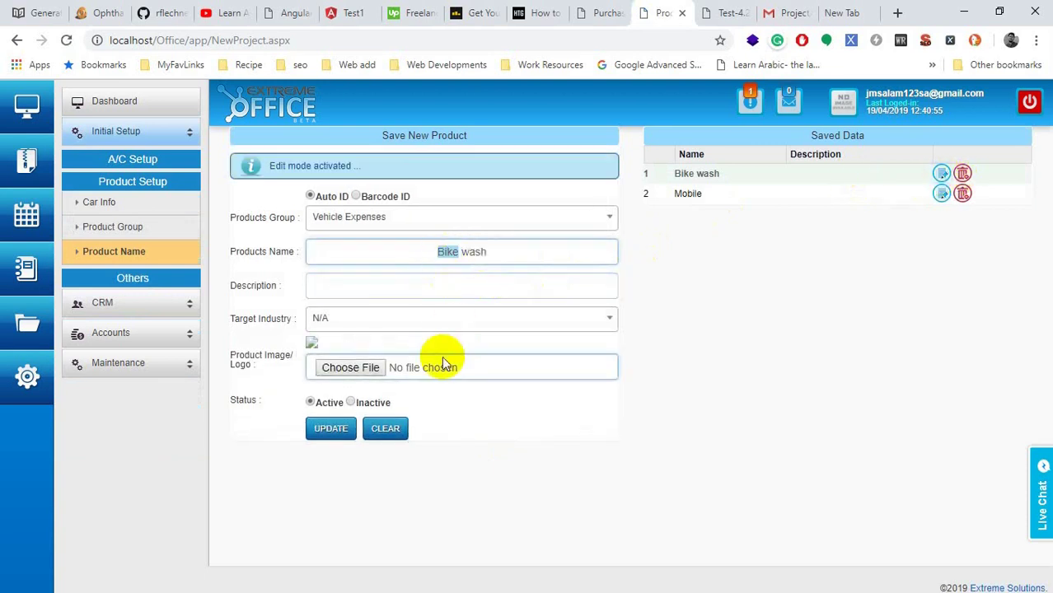
{"action": "type", "text": "Car"}
{"action": "key", "text": "Return"}
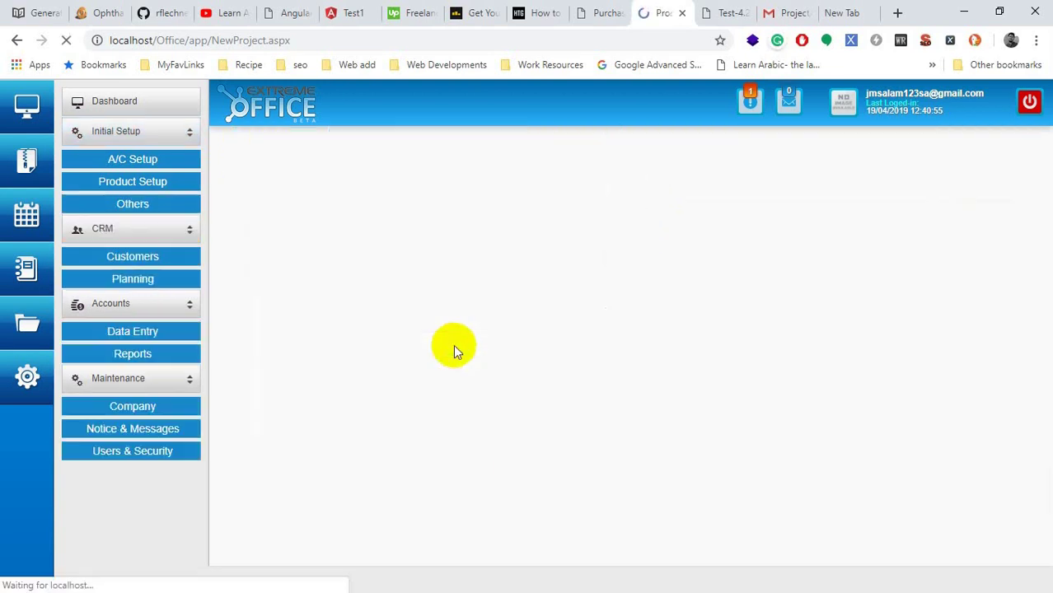
{"action": "left_click", "coordinate": [424, 261]}
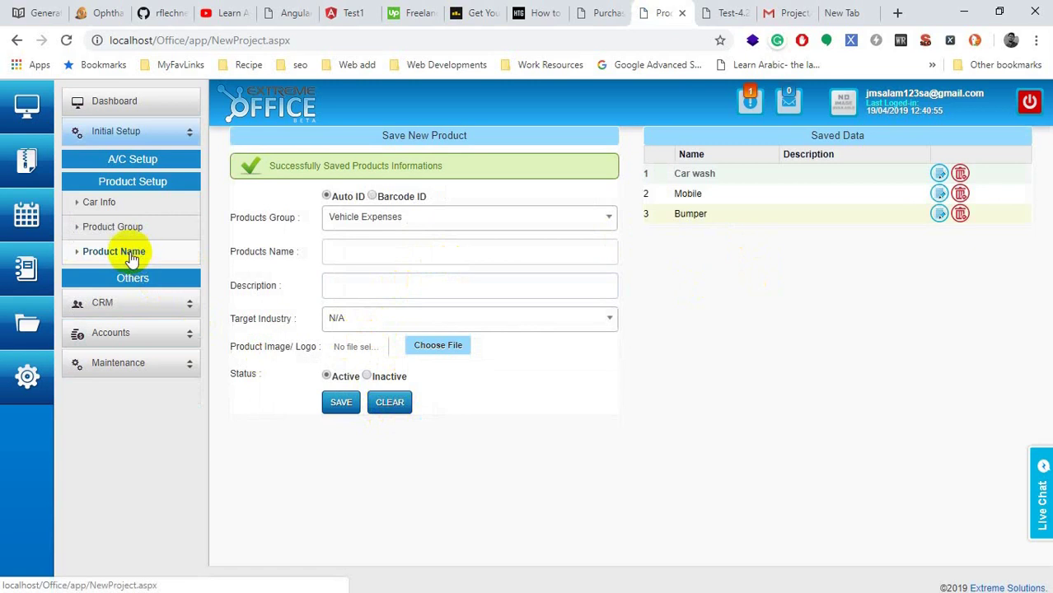
Step: Open the Purchase Entry form under Accounts > Data Entry
{"action": "left_click", "coordinate": [117, 309]}
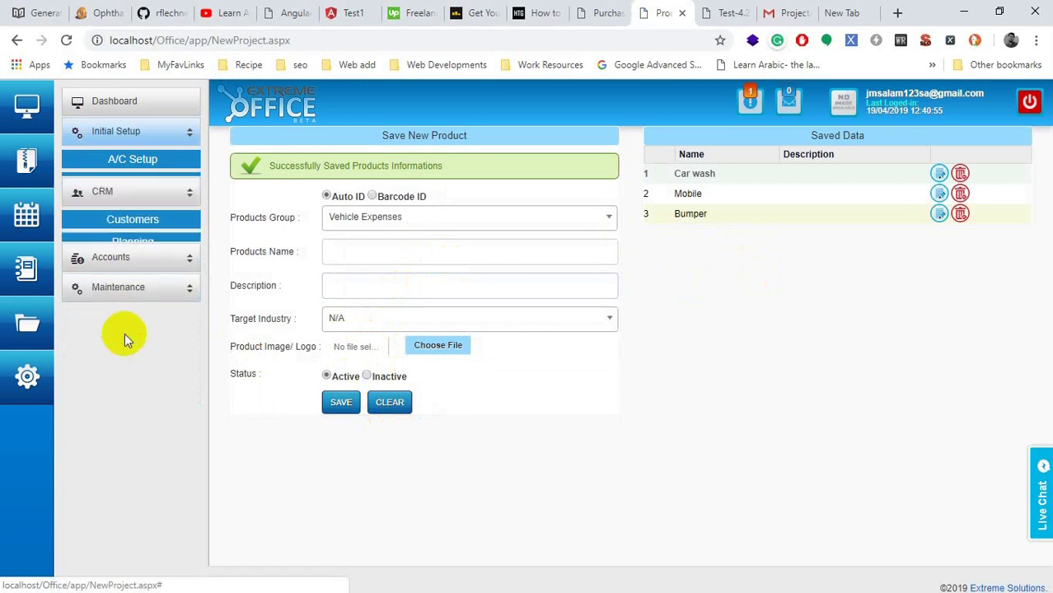
{"action": "left_click", "coordinate": [121, 235]}
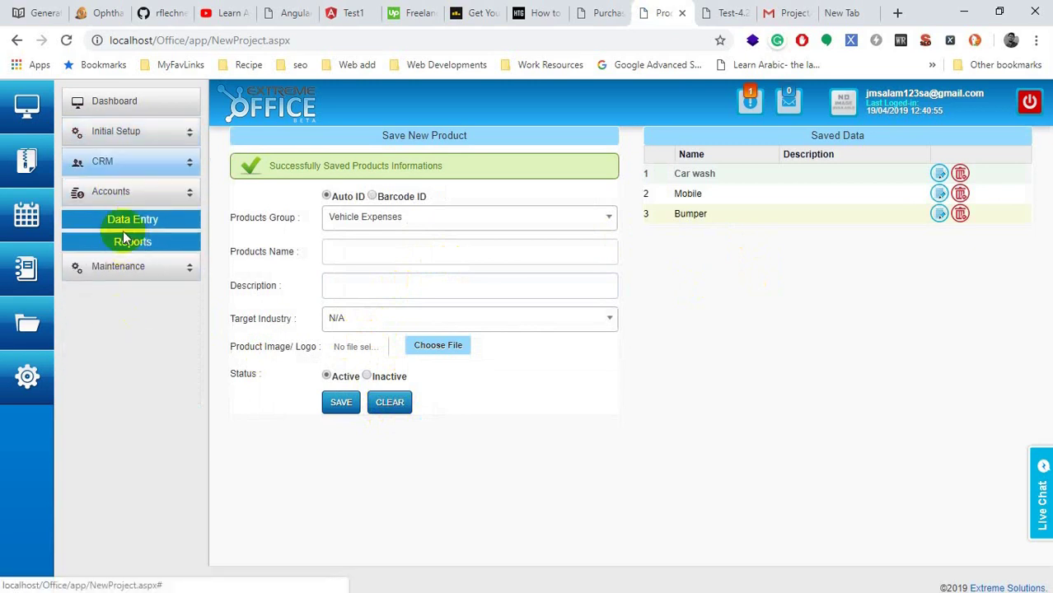
{"action": "left_click", "coordinate": [119, 219]}
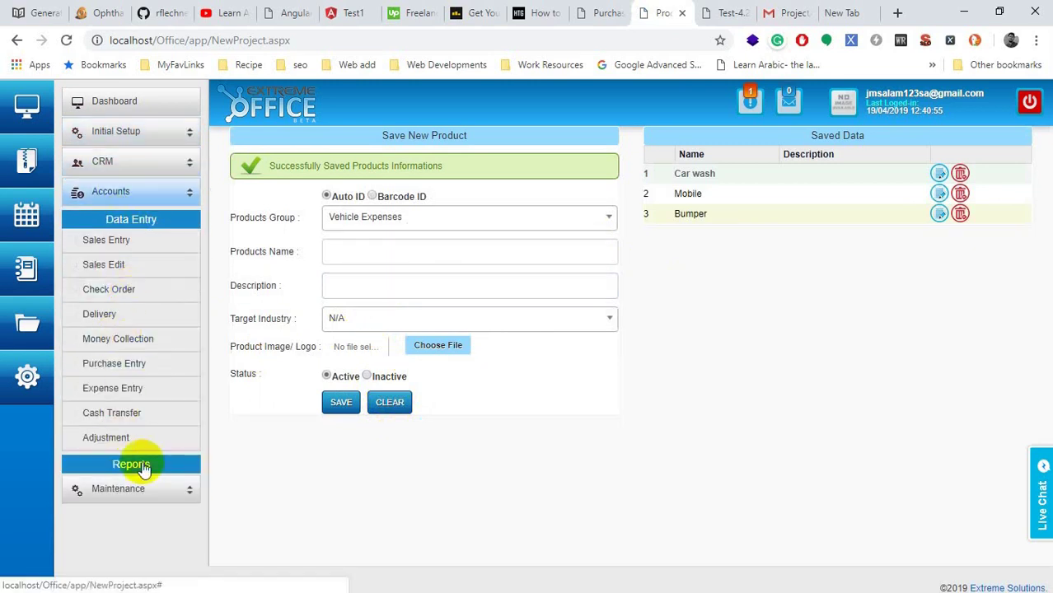
{"action": "left_click", "coordinate": [114, 369]}
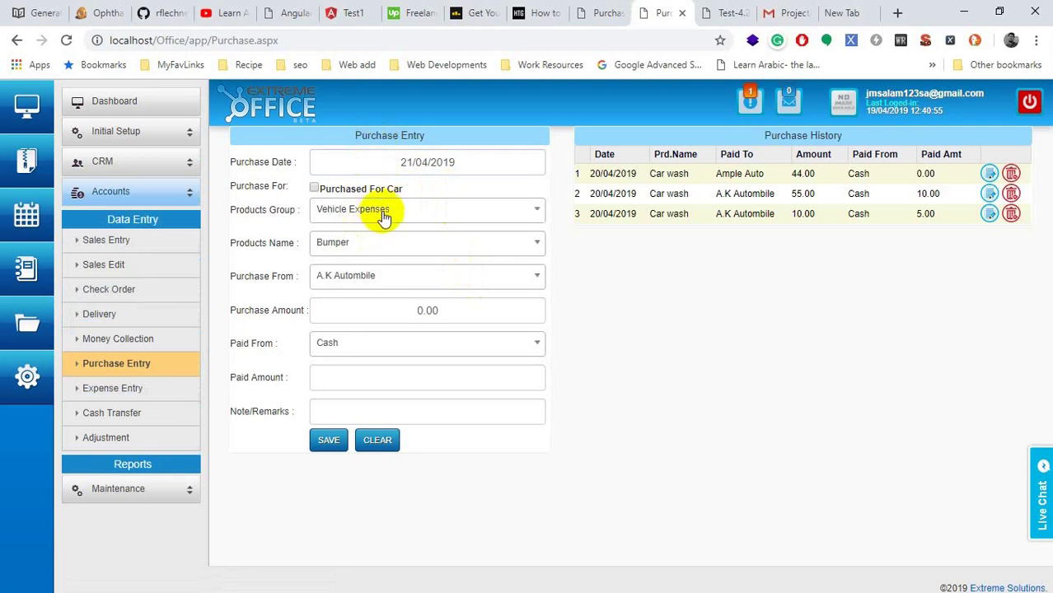
Step: Choose product group Vehicle Expenses and product Bumper, with Ample Auto as vendor
{"action": "left_click", "coordinate": [383, 211]}
{"action": "key", "text": "Return"}
{"action": "left_click", "coordinate": [376, 240]}
{"action": "left_click", "coordinate": [348, 292]}
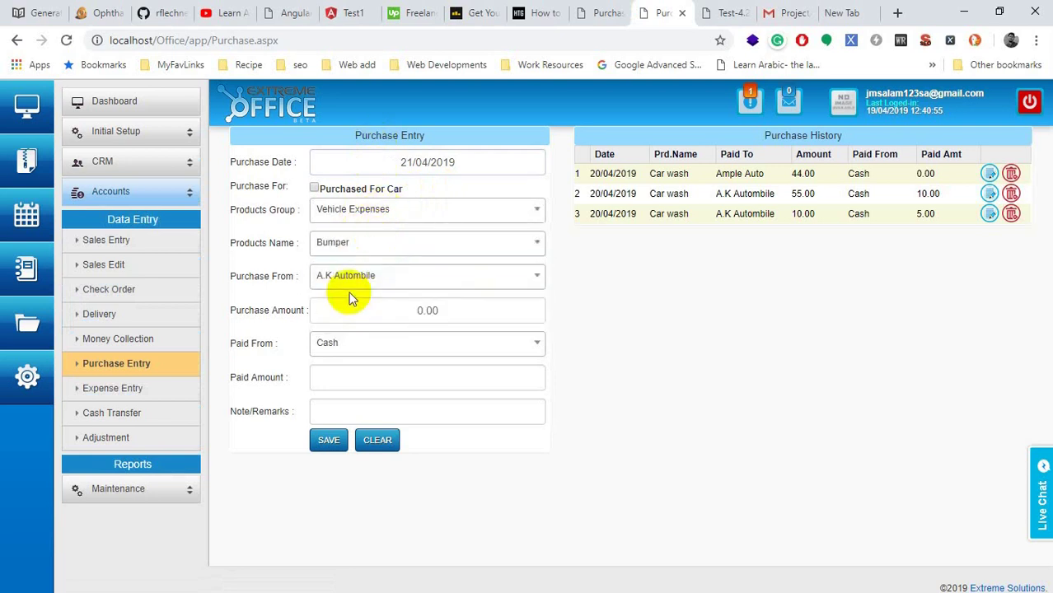
{"action": "left_click", "coordinate": [360, 290]}
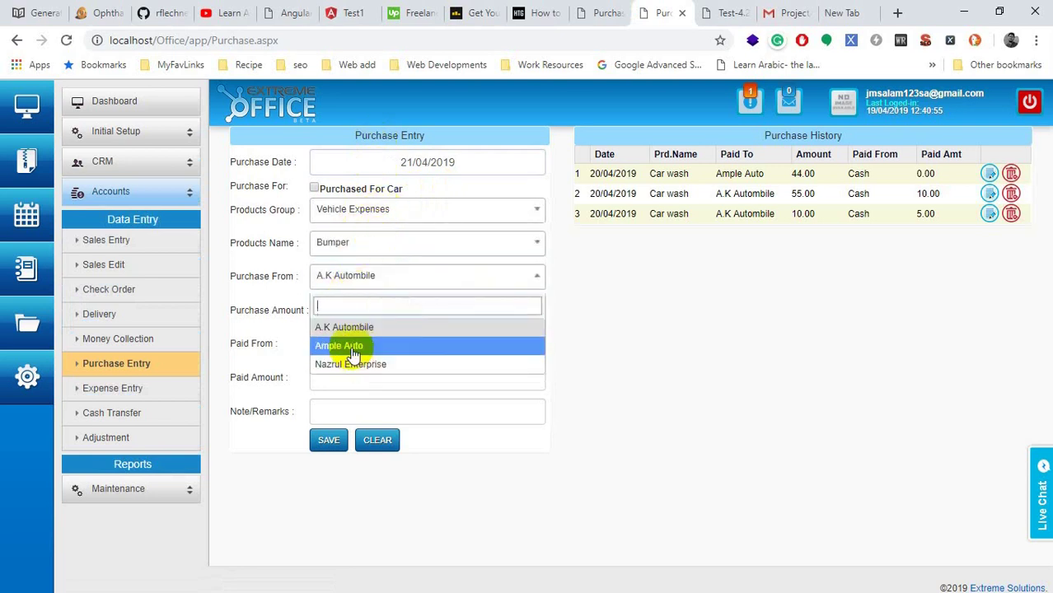
{"action": "left_click", "coordinate": [349, 347]}
{"action": "left_click", "coordinate": [358, 280]}
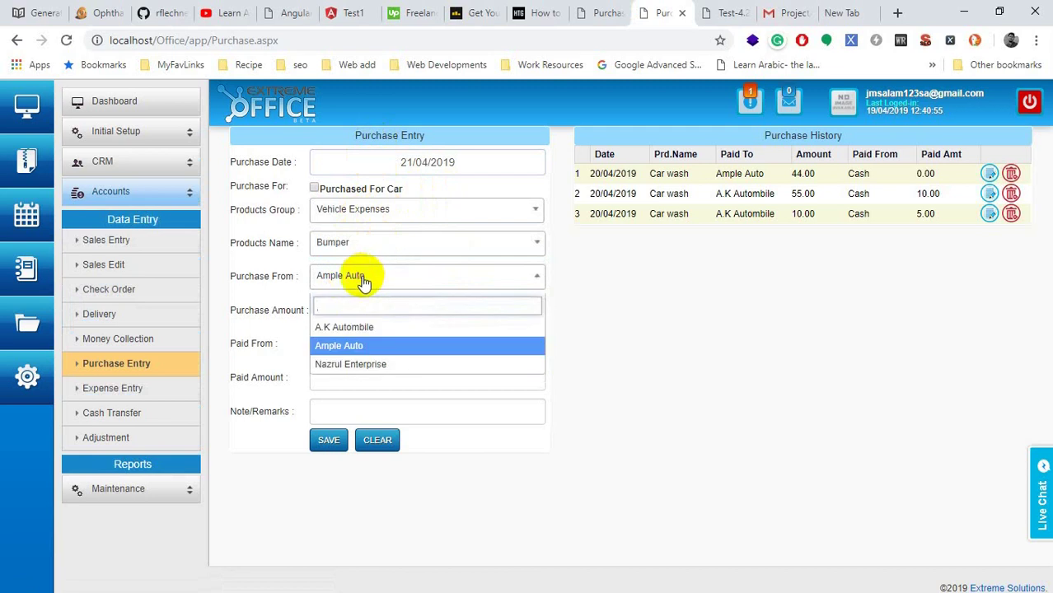
{"action": "left_click", "coordinate": [341, 347]}
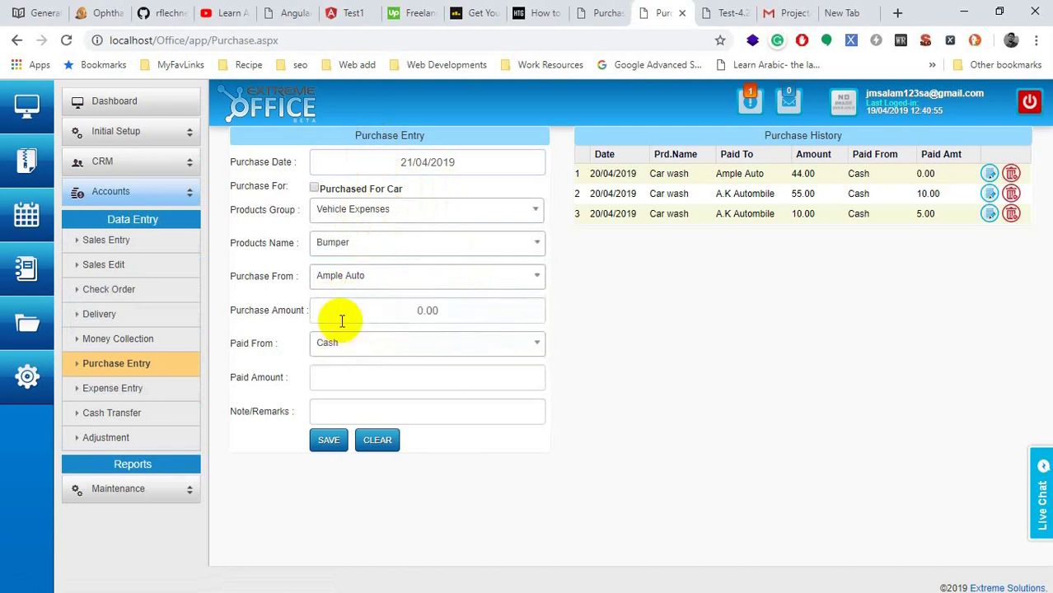
Step: Mark it as bought for the Toyota X Corolla and change the vendor to Nazrul Enterprise
{"action": "left_click", "coordinate": [313, 189]}
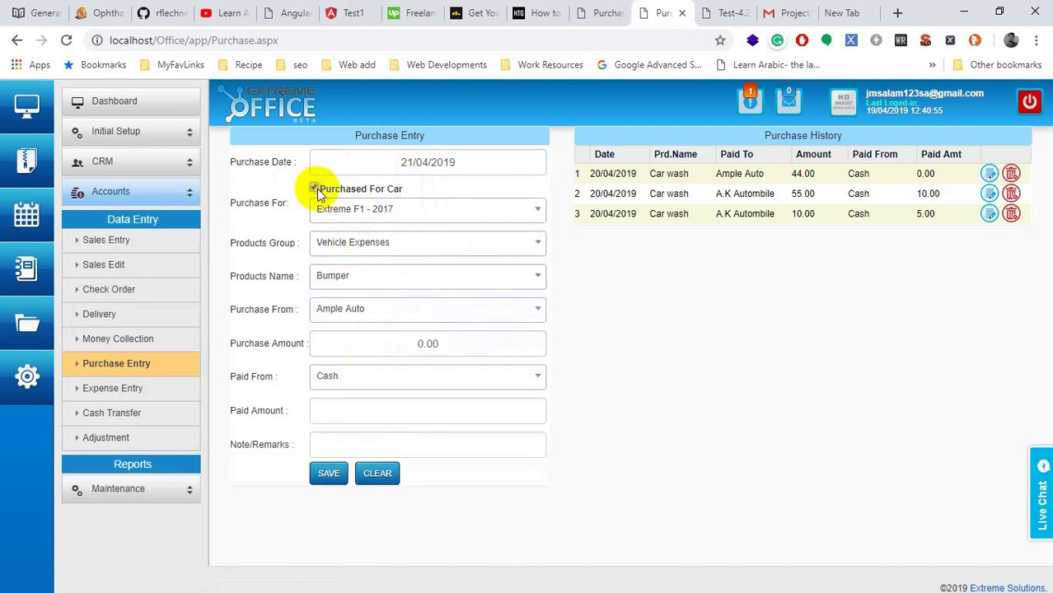
{"action": "left_click", "coordinate": [352, 213]}
{"action": "left_click", "coordinate": [339, 305]}
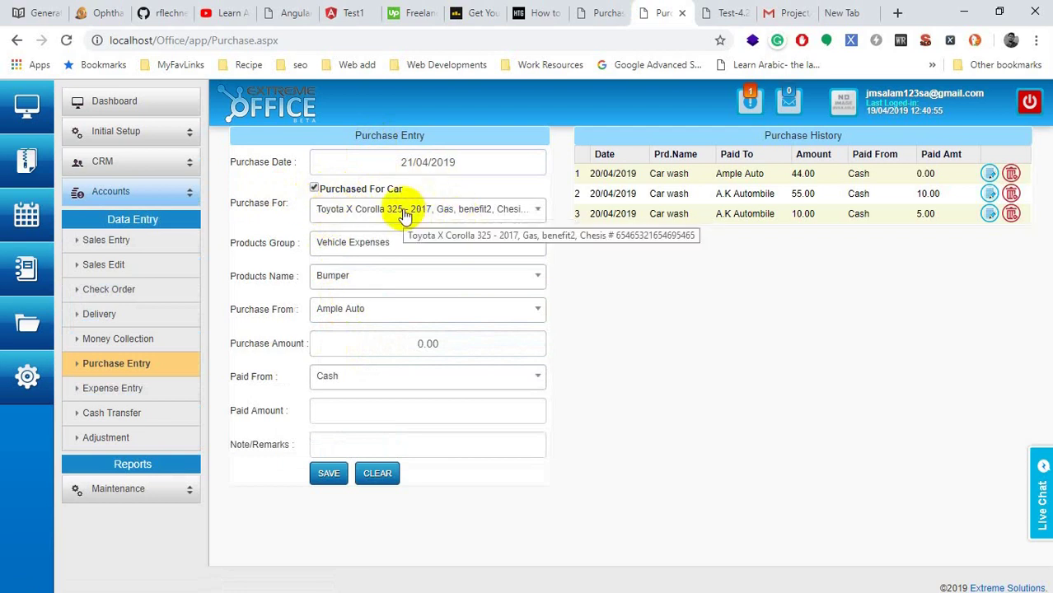
{"action": "left_click_drag", "start_coordinate": [294, 311], "coordinate": [327, 317]}
{"action": "left_click", "coordinate": [329, 312]}
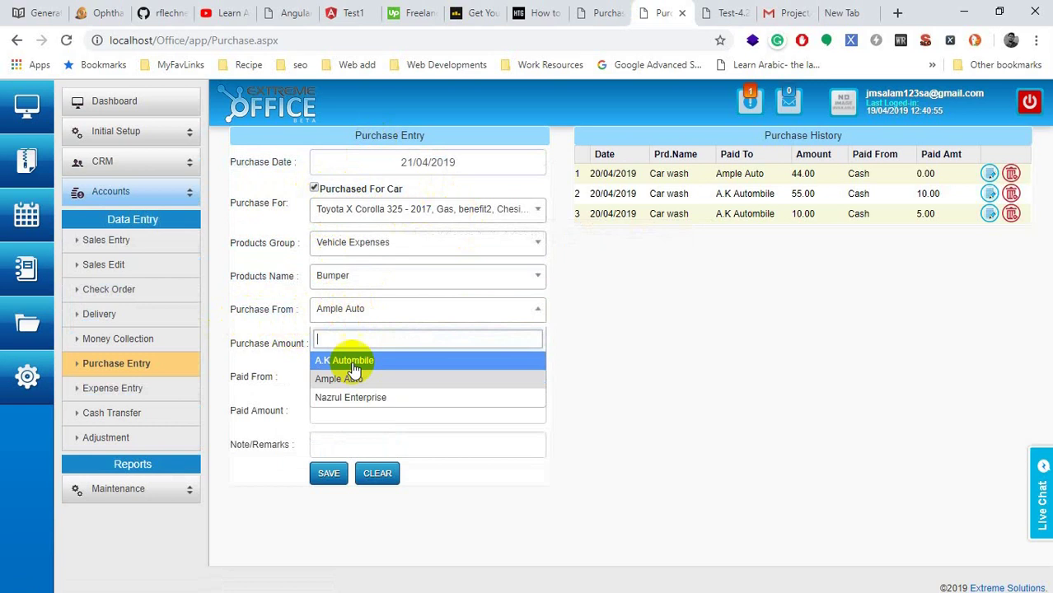
{"action": "left_click", "coordinate": [349, 399]}
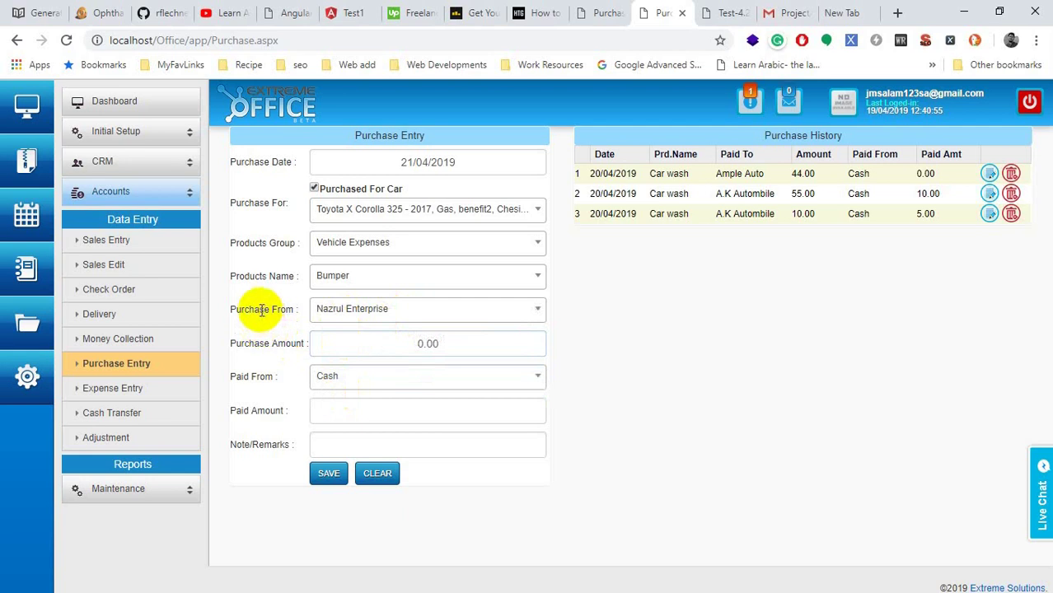
Step: Toggle Purchased For Car on and off, leaving the purchase not marked as for a car
{"action": "double_click", "coordinate": [261, 309]}
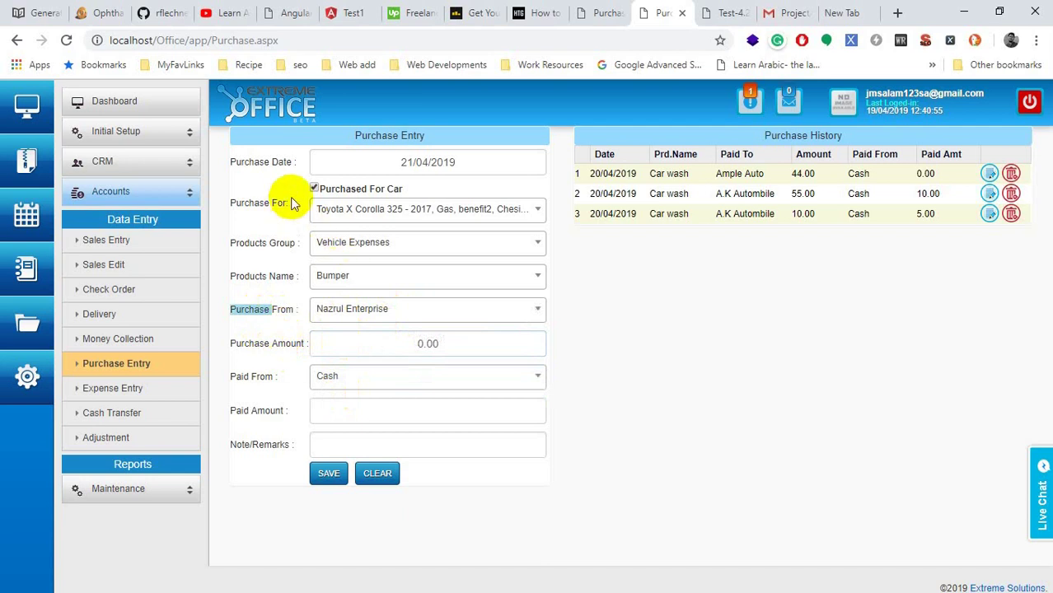
{"action": "left_click", "coordinate": [314, 189]}
{"action": "left_click", "coordinate": [314, 189]}
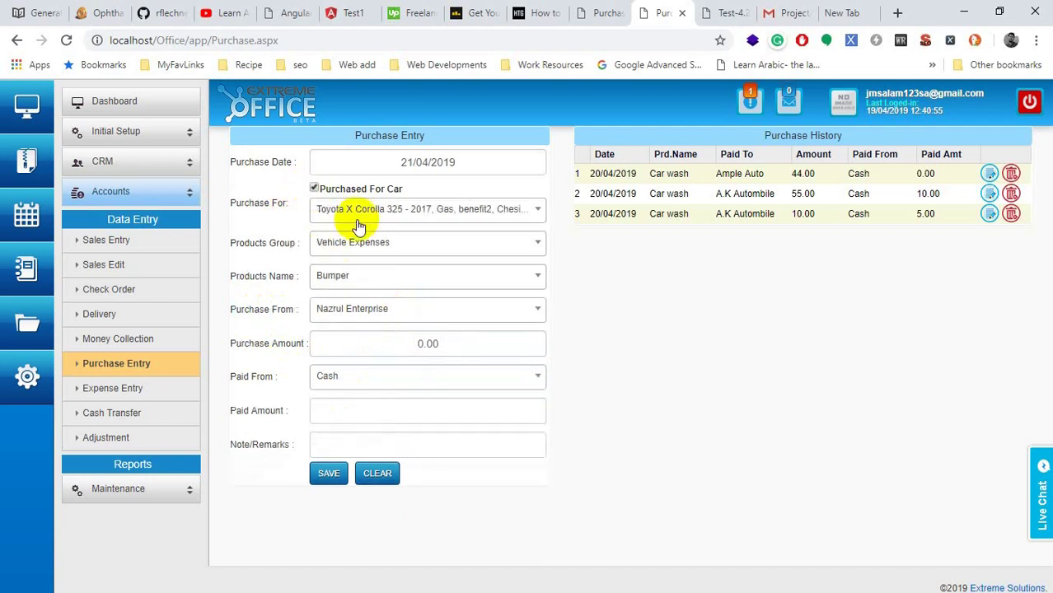
{"action": "left_click", "coordinate": [341, 206]}
{"action": "left_click", "coordinate": [341, 207]}
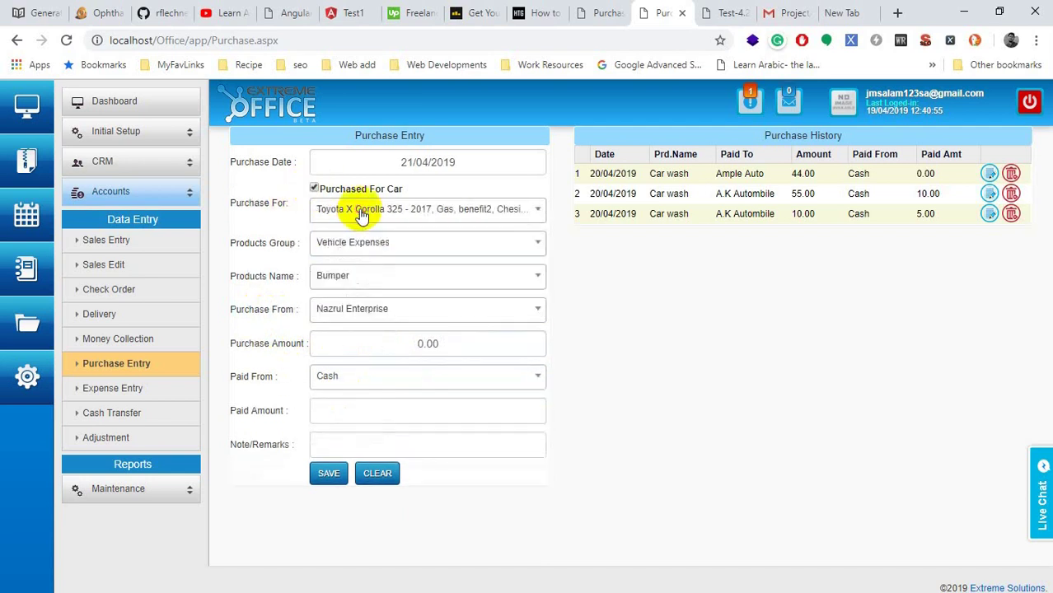
{"action": "left_click", "coordinate": [314, 189]}
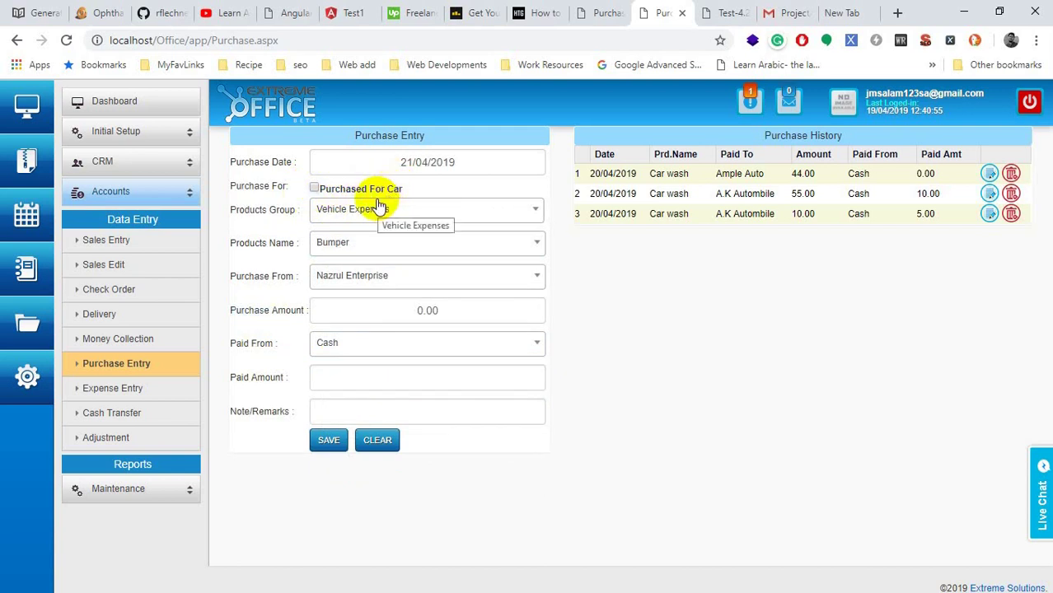
Step: Mark the purchase for Toyota X Corolla, set Purchase Amount 300 and Paid Amount 100, and save
{"action": "left_click", "coordinate": [314, 189]}
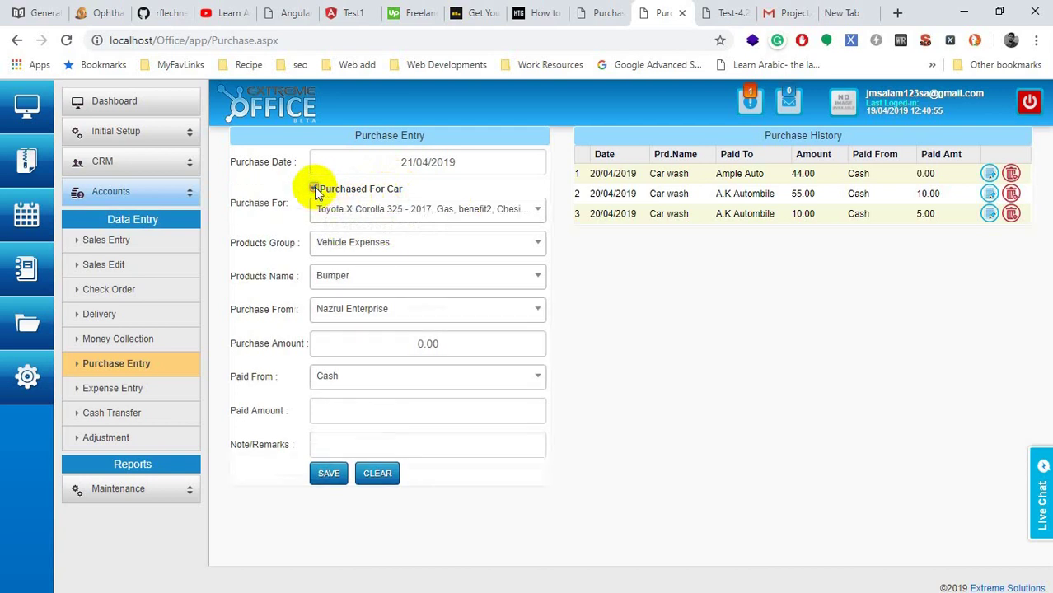
{"action": "left_click", "coordinate": [368, 215]}
{"action": "left_click", "coordinate": [351, 299]}
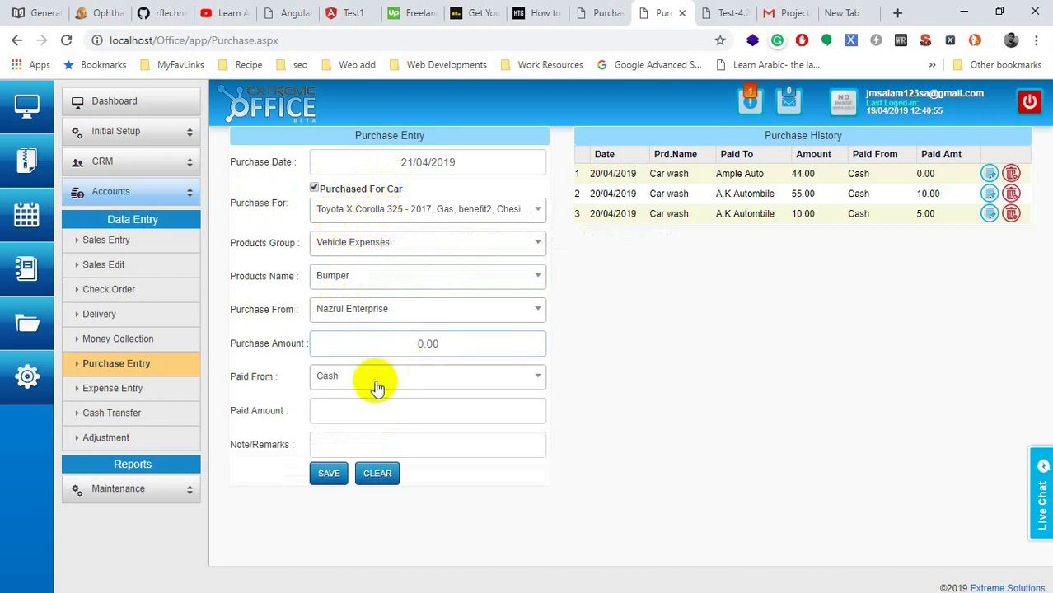
{"action": "left_click", "coordinate": [323, 343]}
{"action": "left_click", "coordinate": [385, 344]}
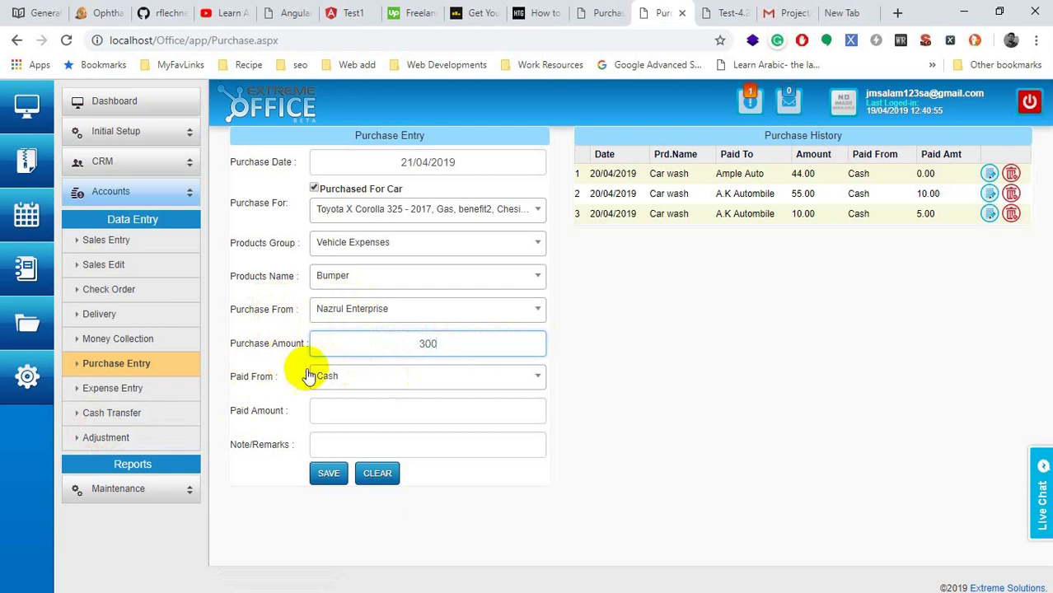
{"action": "left_click", "coordinate": [359, 418]}
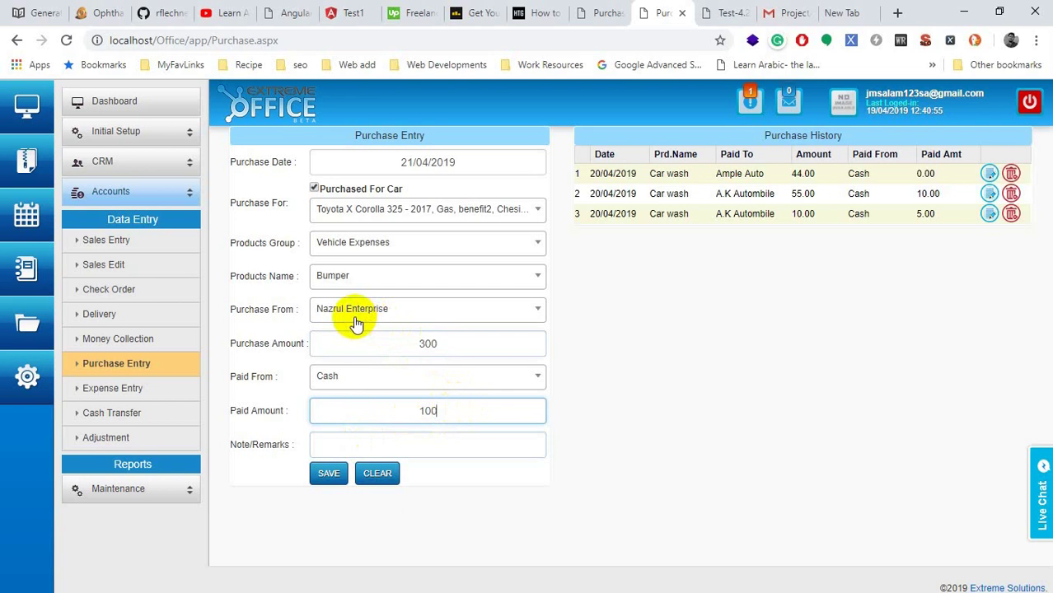
{"action": "left_click_drag", "start_coordinate": [458, 346], "coordinate": [399, 338]}
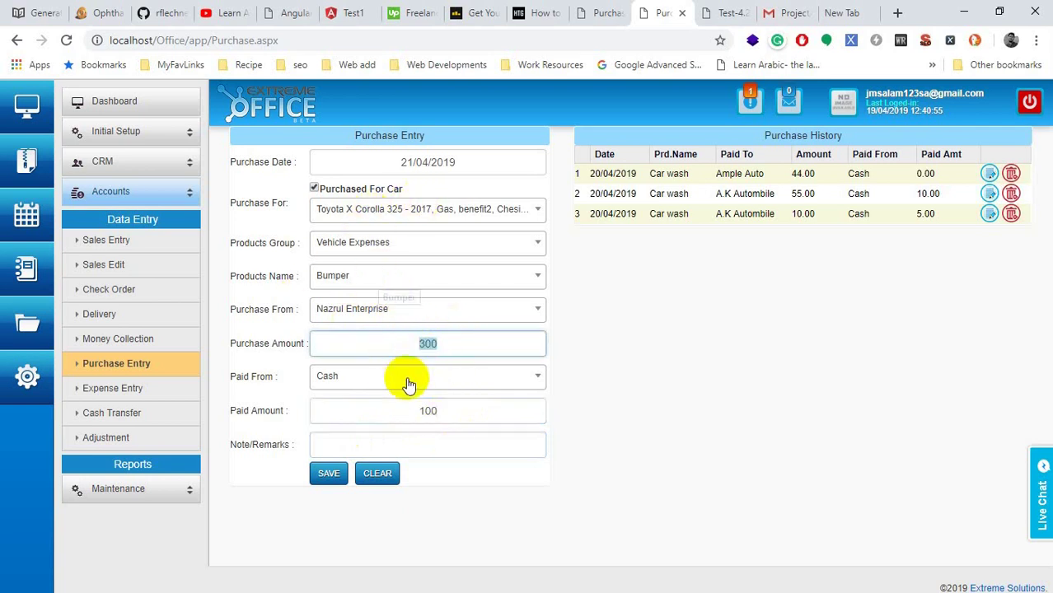
{"action": "left_click_drag", "start_coordinate": [365, 410], "coordinate": [442, 413]}
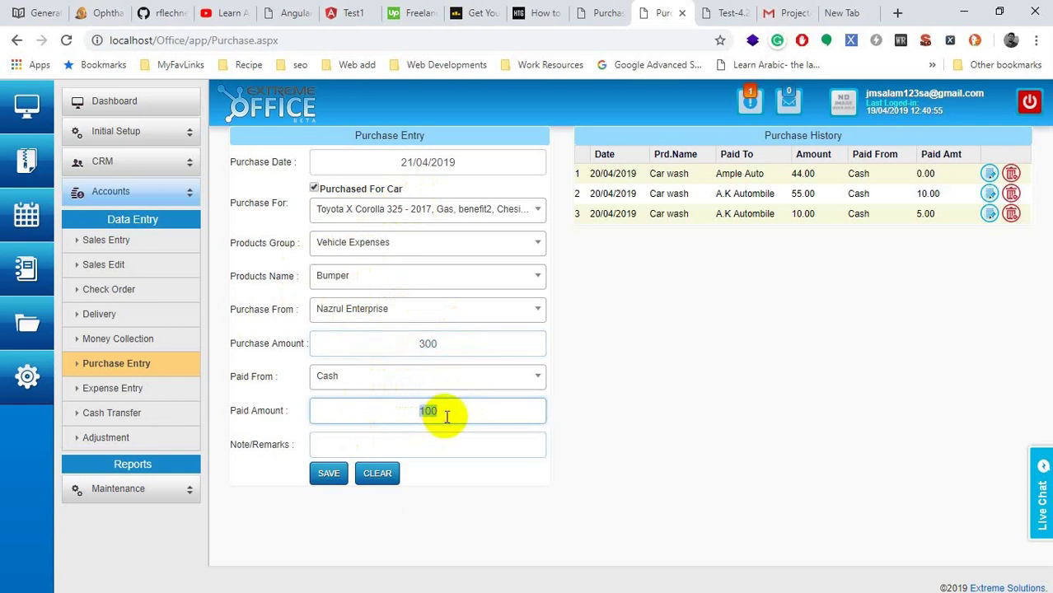
{"action": "left_click", "coordinate": [424, 343]}
{"action": "left_click_drag", "start_coordinate": [410, 343], "coordinate": [469, 343]}
{"action": "left_click_drag", "start_coordinate": [410, 411], "coordinate": [446, 418]}
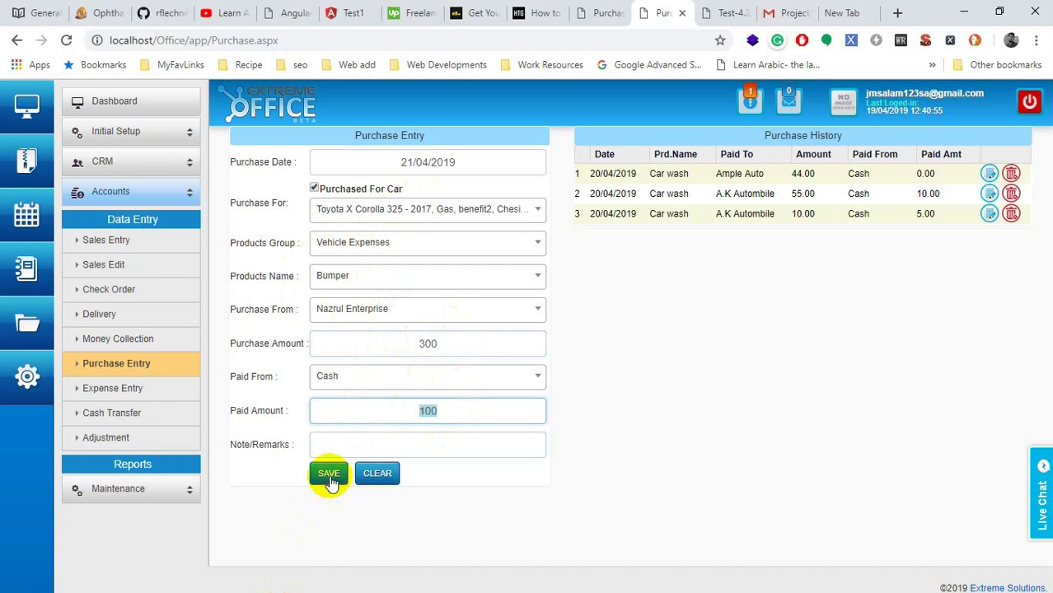
{"action": "left_click", "coordinate": [328, 477]}
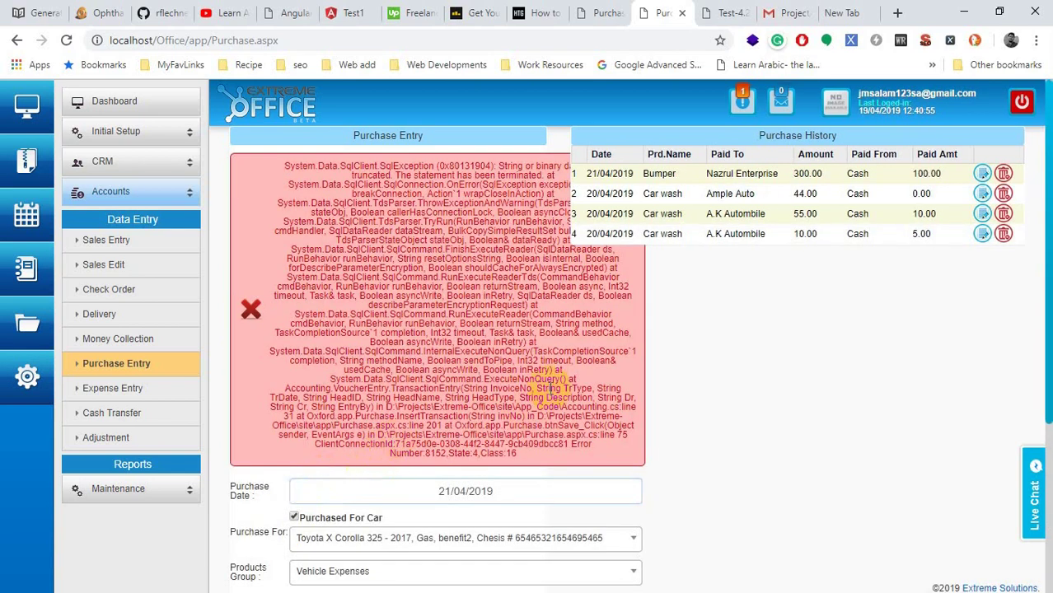
Step: Edit the 21/04/2019 Bumper purchase, tick Purchased For Car, update it, and expand Reports
{"action": "scroll", "coordinate": [486, 288], "scroll_direction": "down", "scroll_amount": 3}
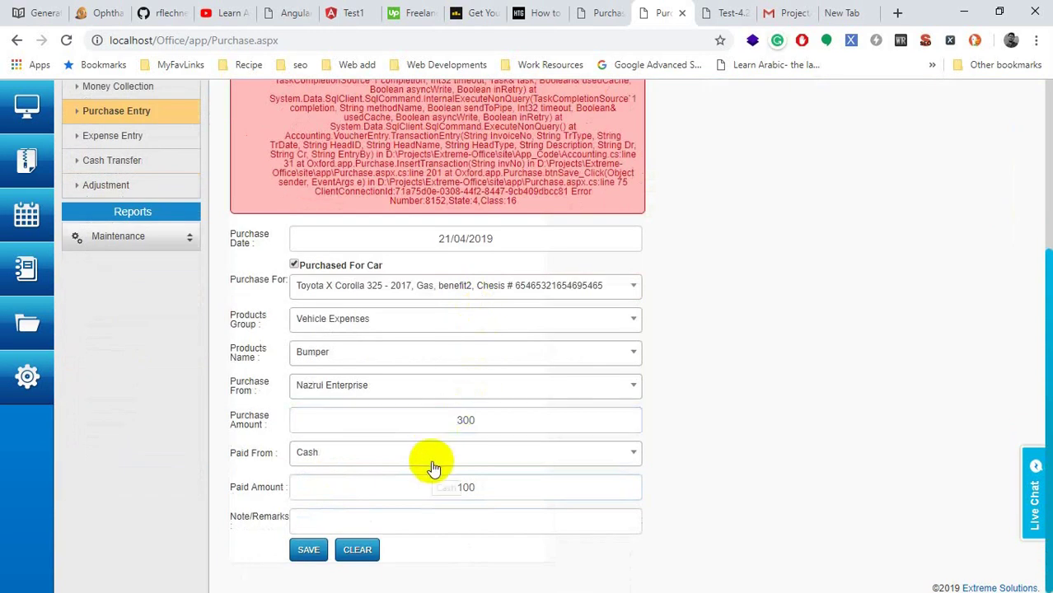
{"action": "scroll", "coordinate": [435, 453], "scroll_direction": "up", "scroll_amount": 3}
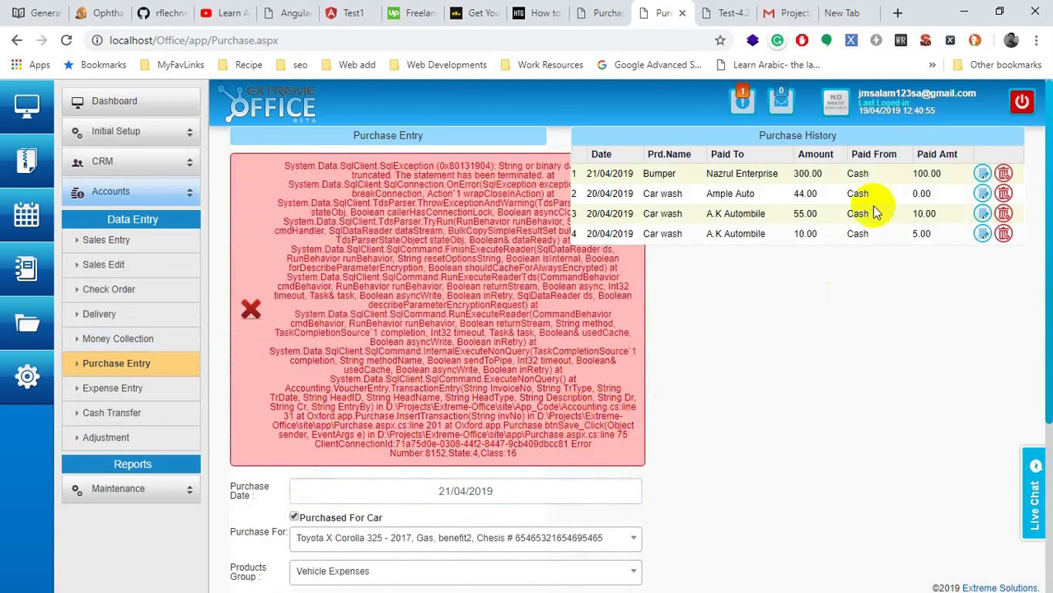
{"action": "left_click", "coordinate": [974, 178]}
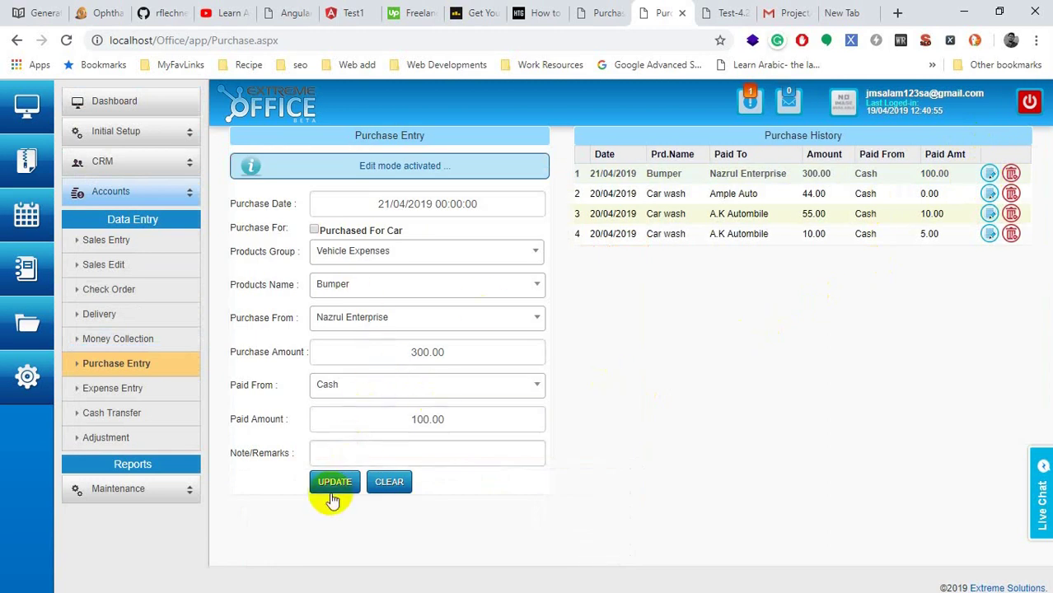
{"action": "left_click", "coordinate": [314, 230]}
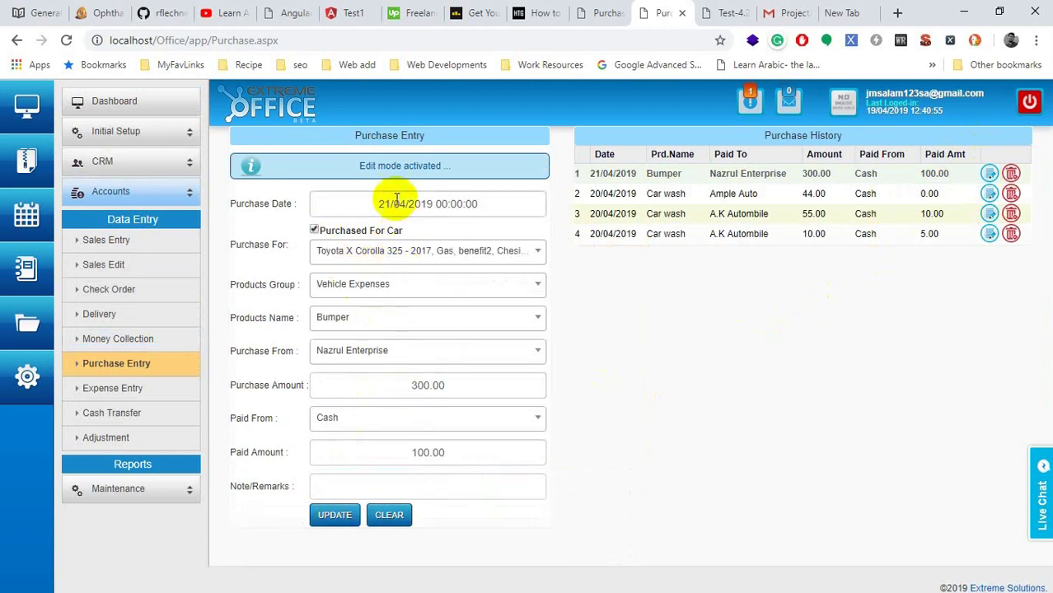
{"action": "left_click", "coordinate": [341, 519]}
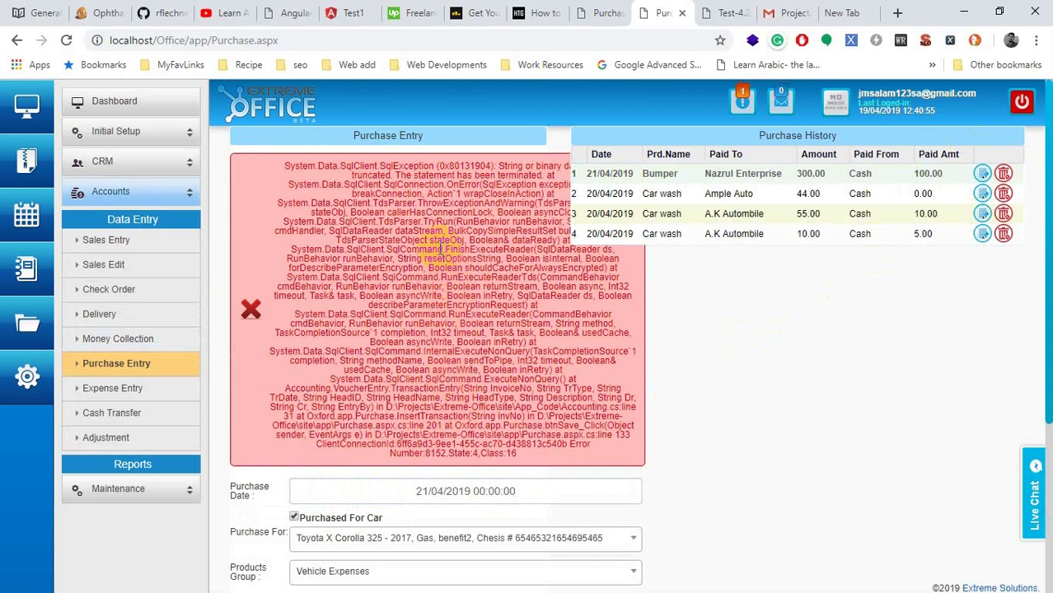
{"action": "left_click", "coordinate": [153, 466]}
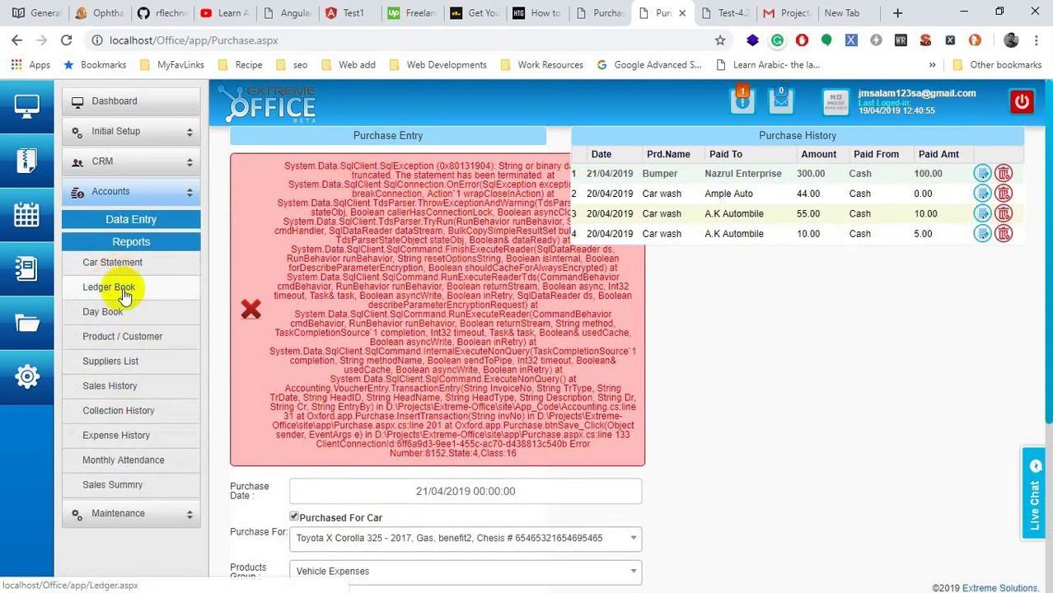
Step: Open the Ledger Book report in a new tab and close the stray photo tab
{"action": "right_click", "coordinate": [123, 293]}
{"action": "left_click", "coordinate": [197, 301]}
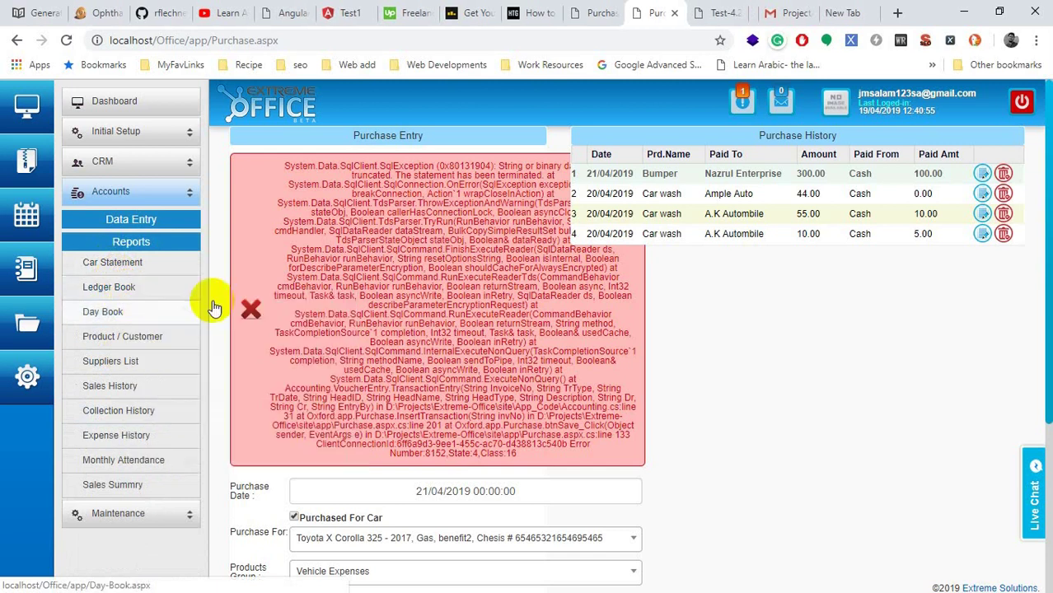
{"action": "left_click", "coordinate": [679, 12]}
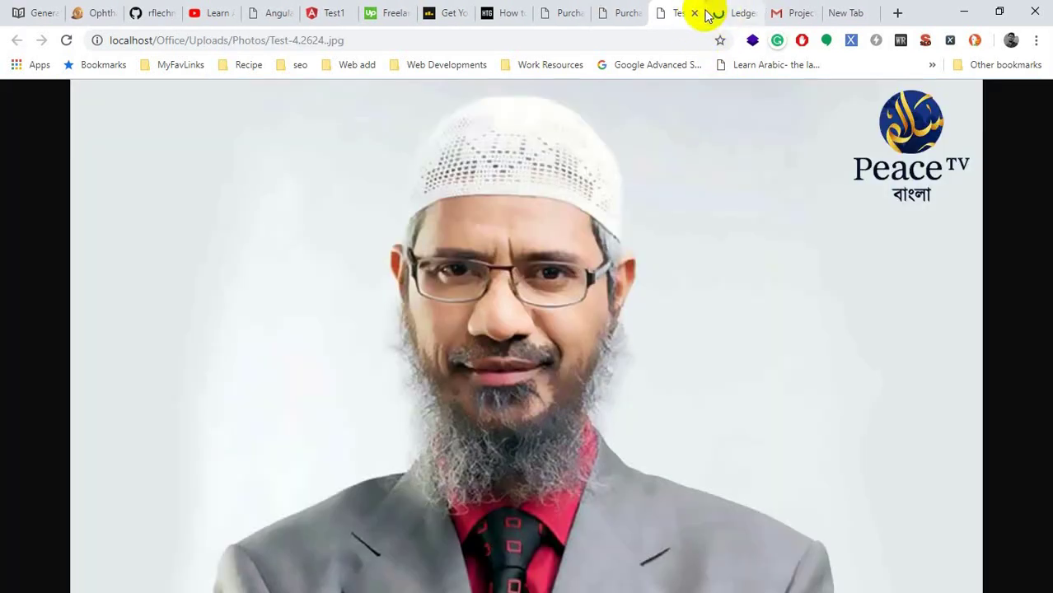
{"action": "left_click", "coordinate": [696, 14]}
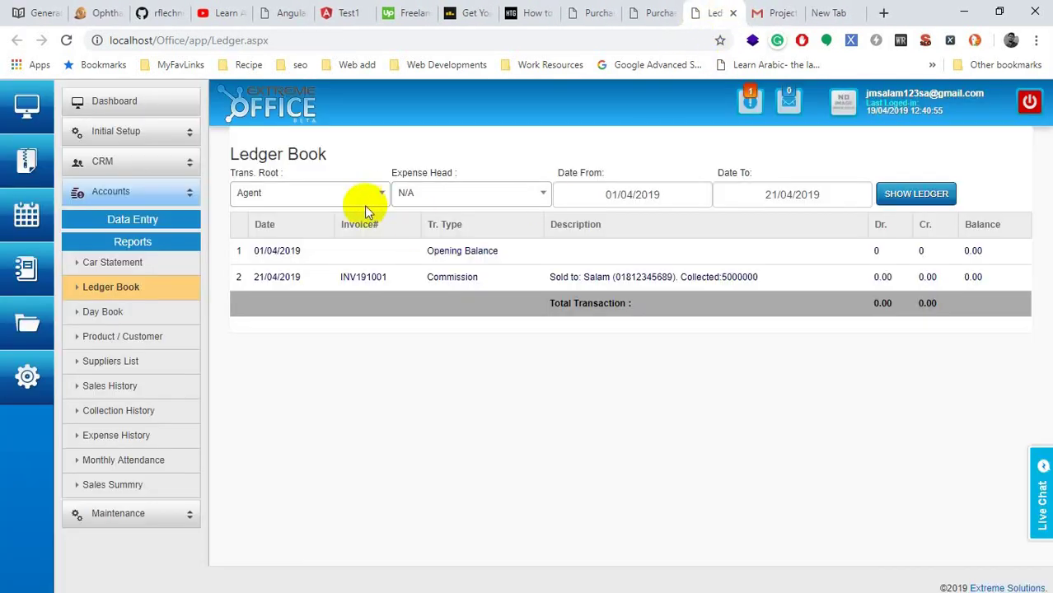
Step: Show the BankCash ledger and highlight row 8's 100.00 Vehicle Expenses credit
{"action": "left_click", "coordinate": [363, 197]}
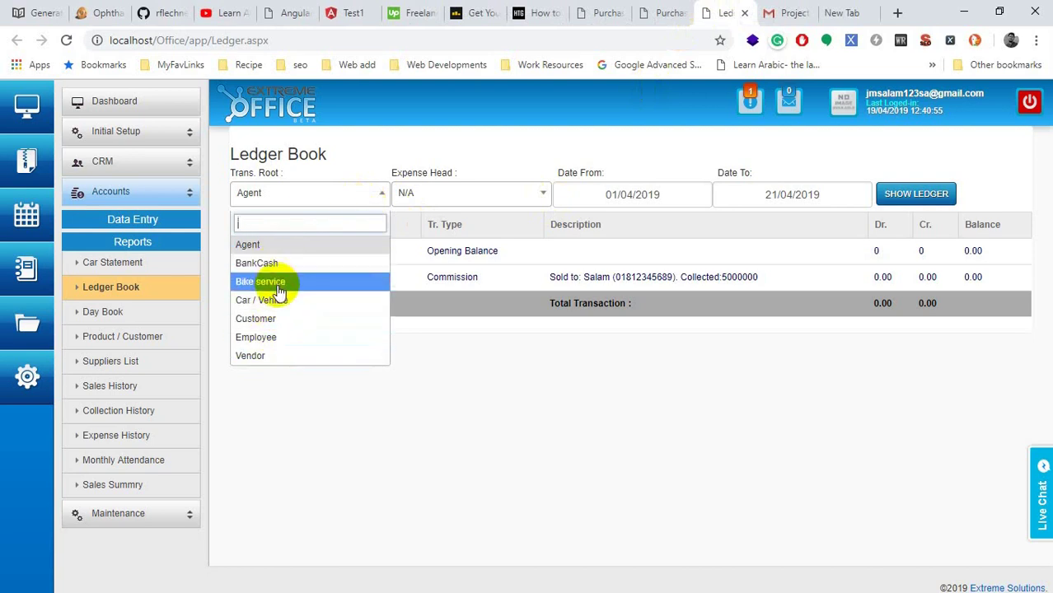
{"action": "left_click", "coordinate": [276, 266]}
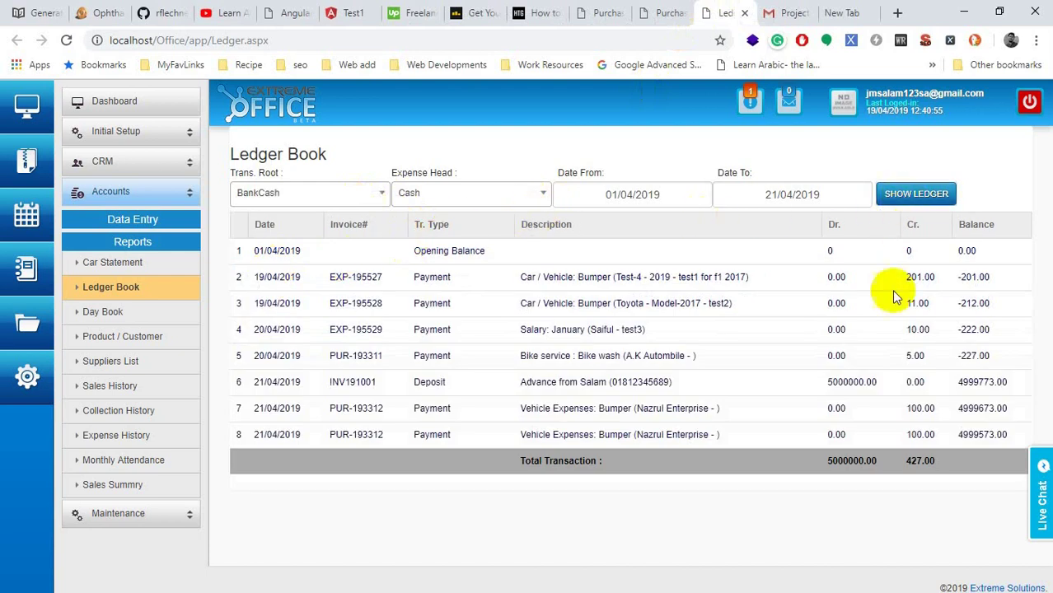
{"action": "double_click", "coordinate": [918, 435]}
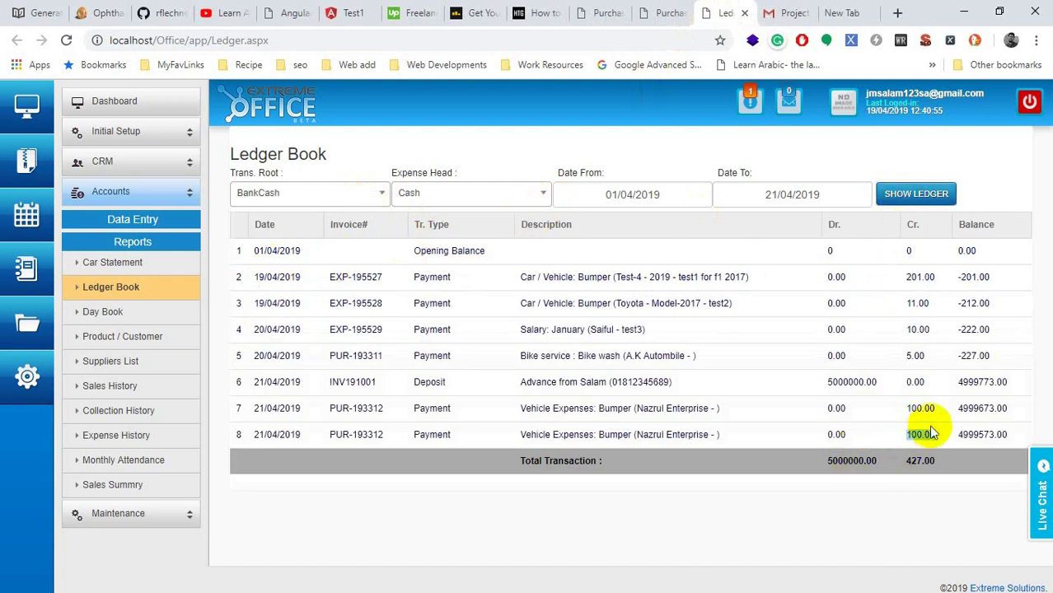
{"action": "left_click_drag", "start_coordinate": [515, 434], "coordinate": [722, 438]}
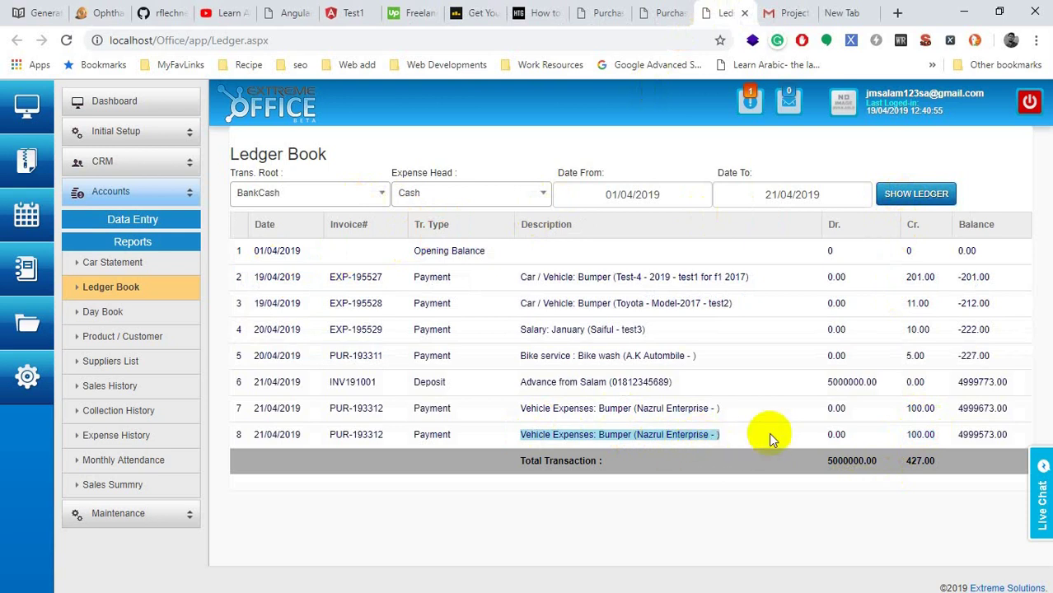
{"action": "double_click", "coordinate": [920, 434]}
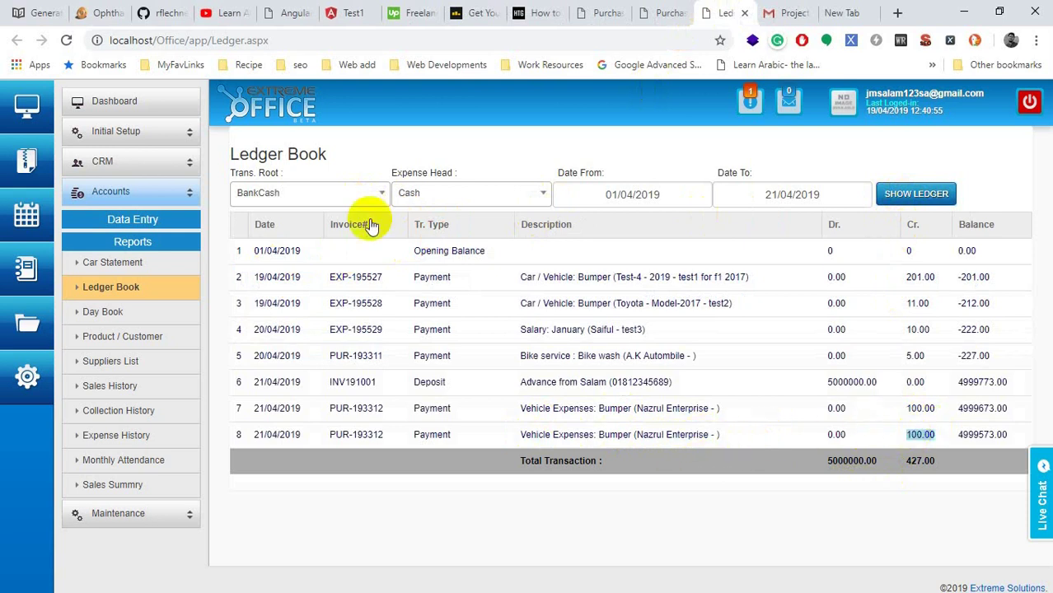
Step: Switch the ledger to Vendor accounts for Nazrul Enterprise
{"action": "left_click", "coordinate": [302, 193]}
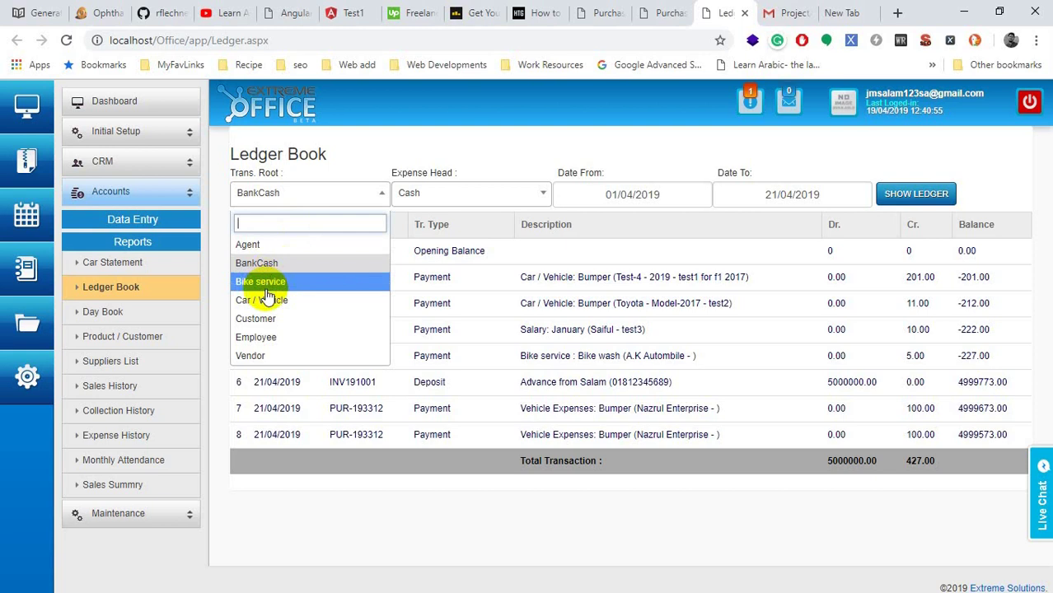
{"action": "left_click", "coordinate": [249, 356]}
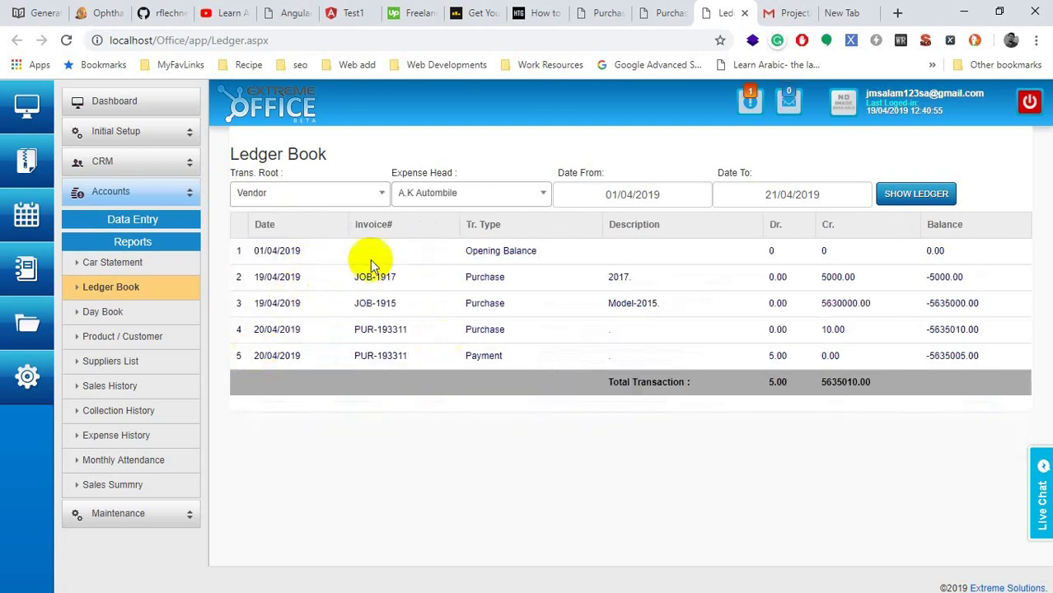
{"action": "left_click", "coordinate": [434, 198]}
{"action": "left_click", "coordinate": [432, 281]}
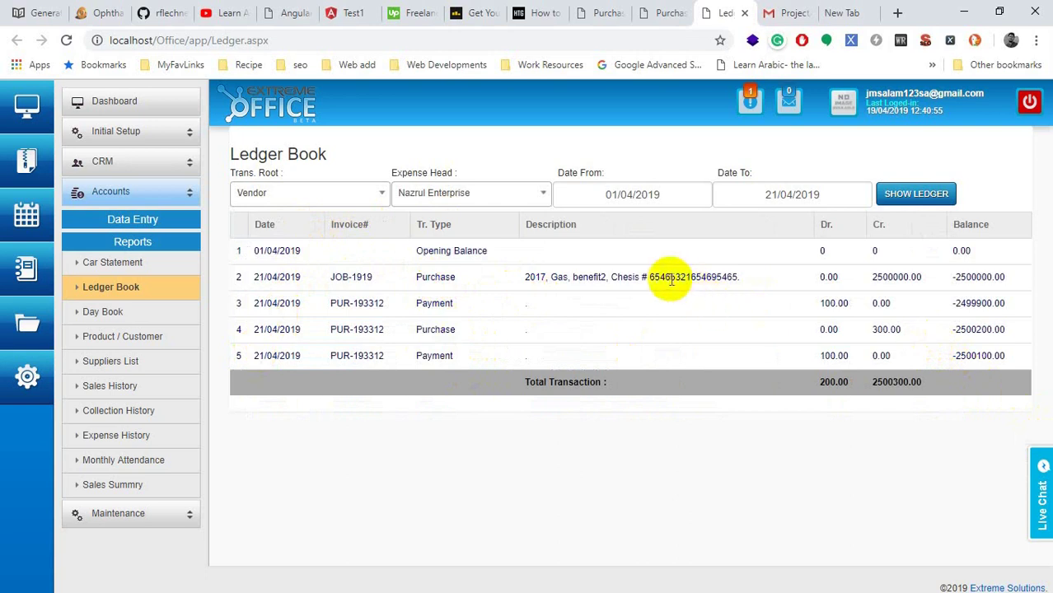
Step: Highlight the 2500000.00 car purchase, 300.00 purchase, two 100.00 payments and 2500300.00 total
{"action": "left_click_drag", "start_coordinate": [671, 277], "coordinate": [571, 278]}
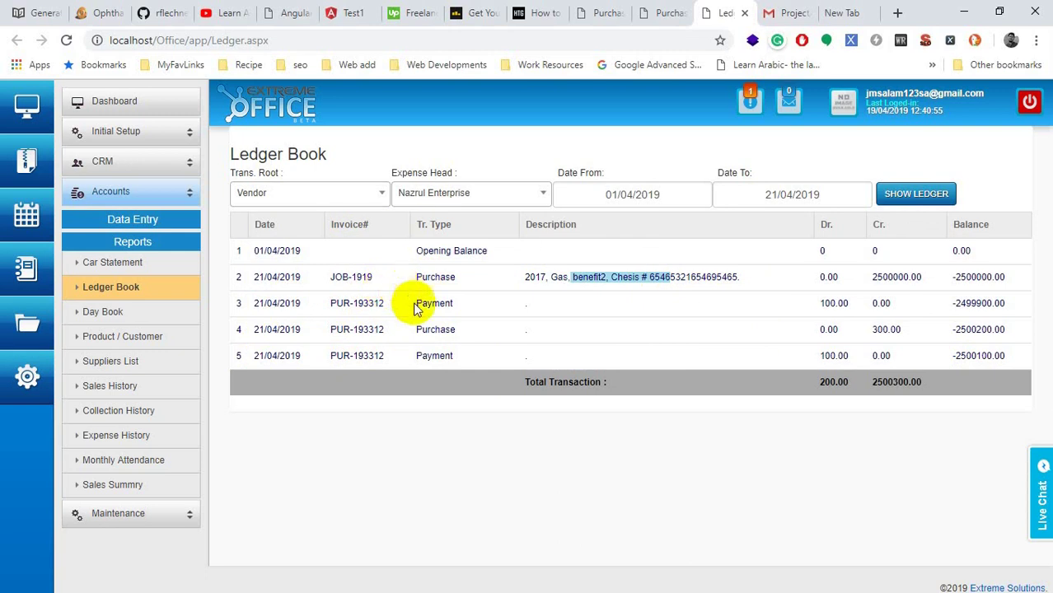
{"action": "double_click", "coordinate": [894, 277]}
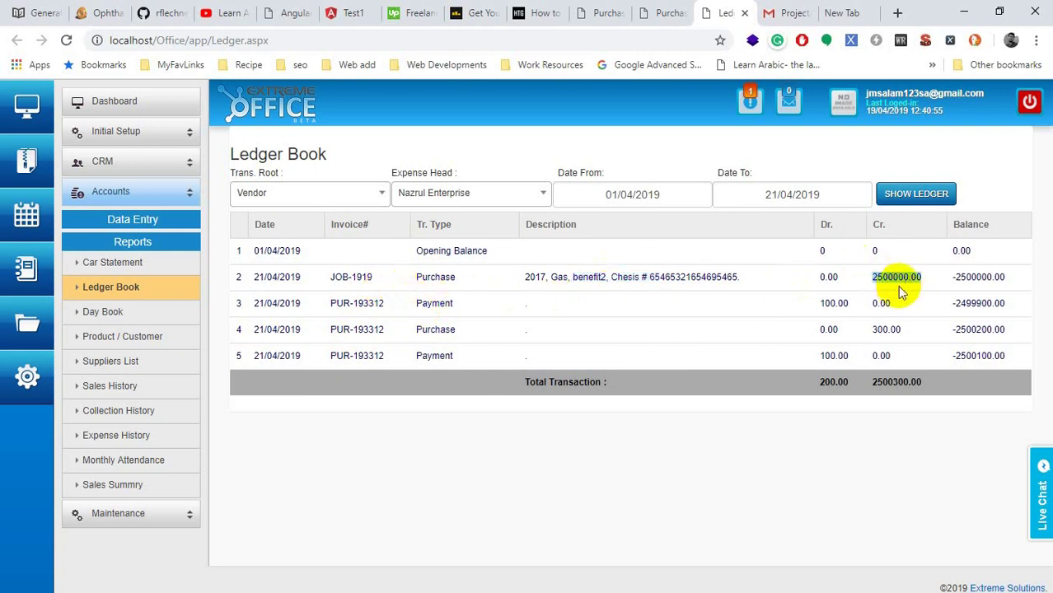
{"action": "double_click", "coordinate": [834, 303]}
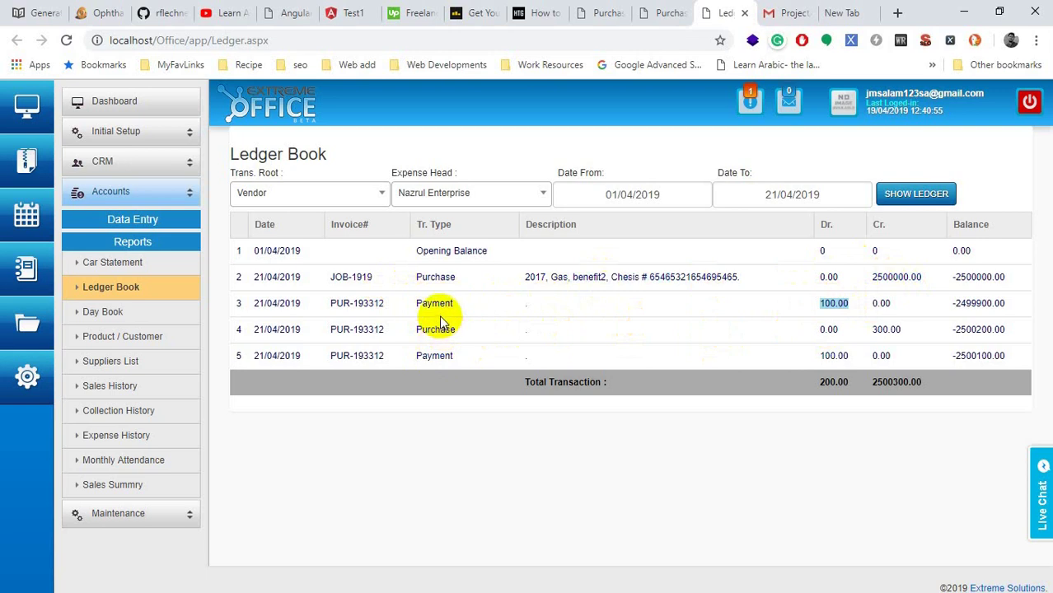
{"action": "double_click", "coordinate": [832, 355]}
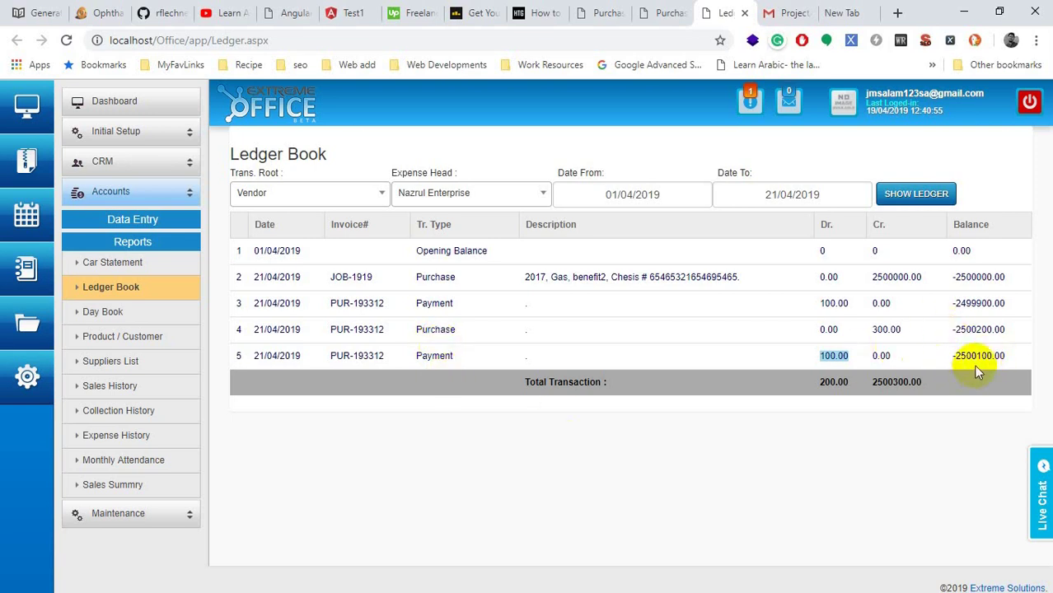
{"action": "double_click", "coordinate": [887, 330]}
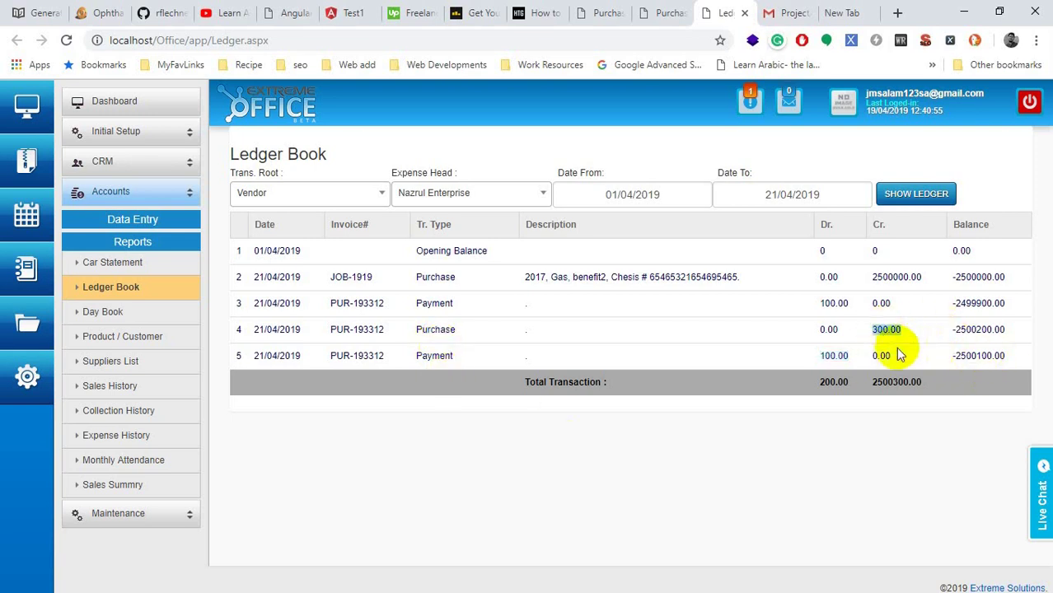
{"action": "double_click", "coordinate": [835, 355]}
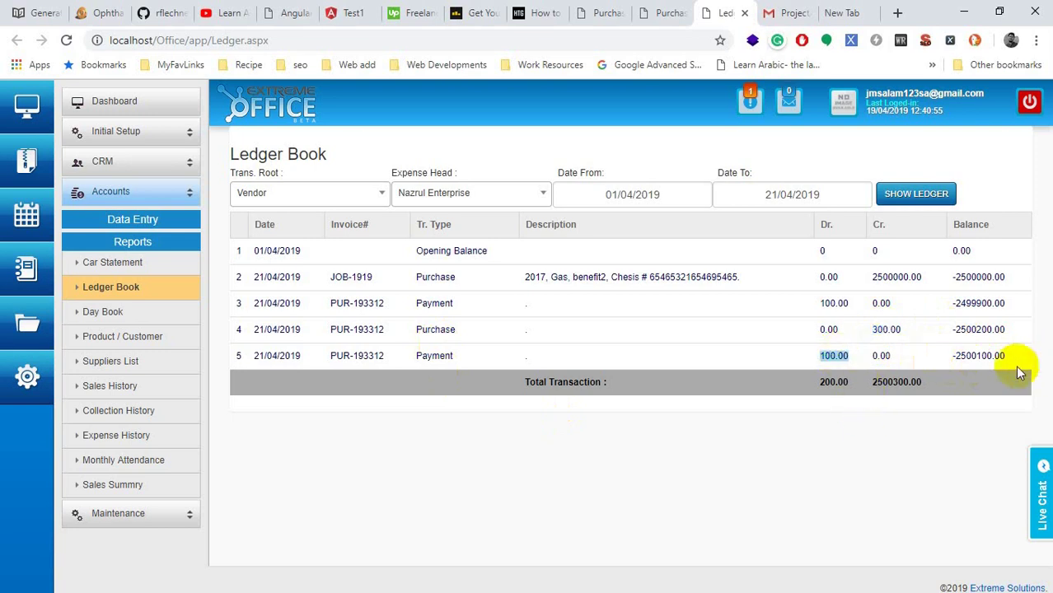
{"action": "double_click", "coordinate": [895, 383]}
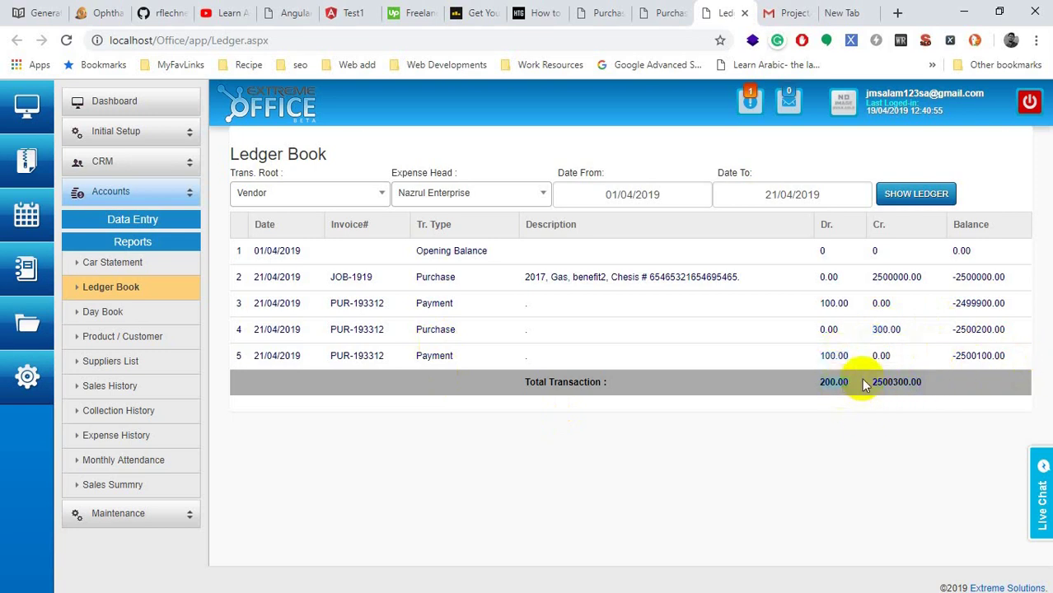
{"action": "left_click", "coordinate": [889, 383]}
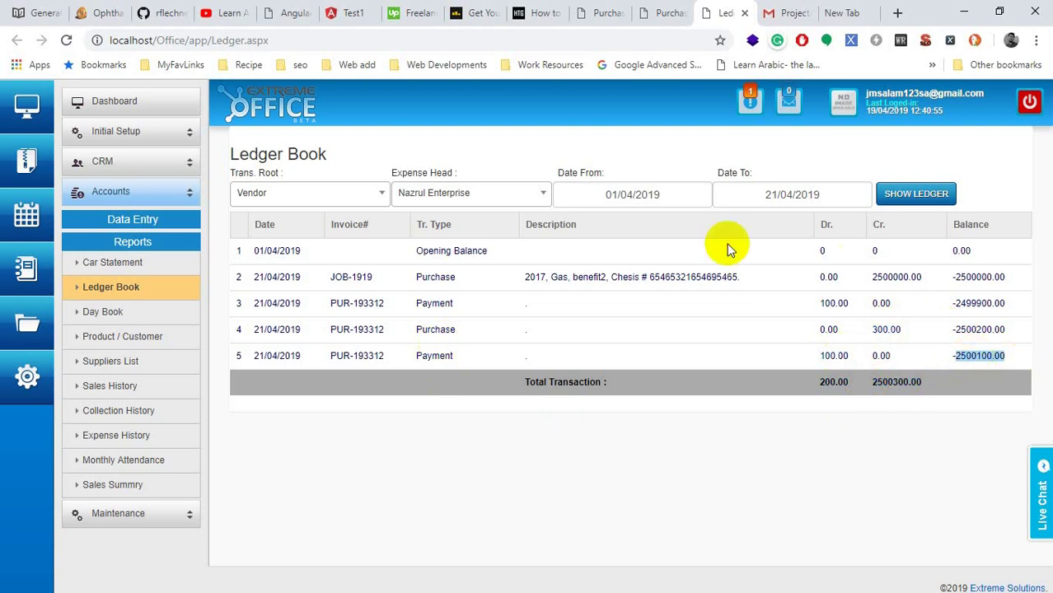
{"action": "left_click", "coordinate": [534, 198]}
Step: Show Ample Auto's vendor ledger, highlighting its 0.00 opening, 8420000.00 purchase and 201.00 payment
{"action": "left_click", "coordinate": [509, 243]}
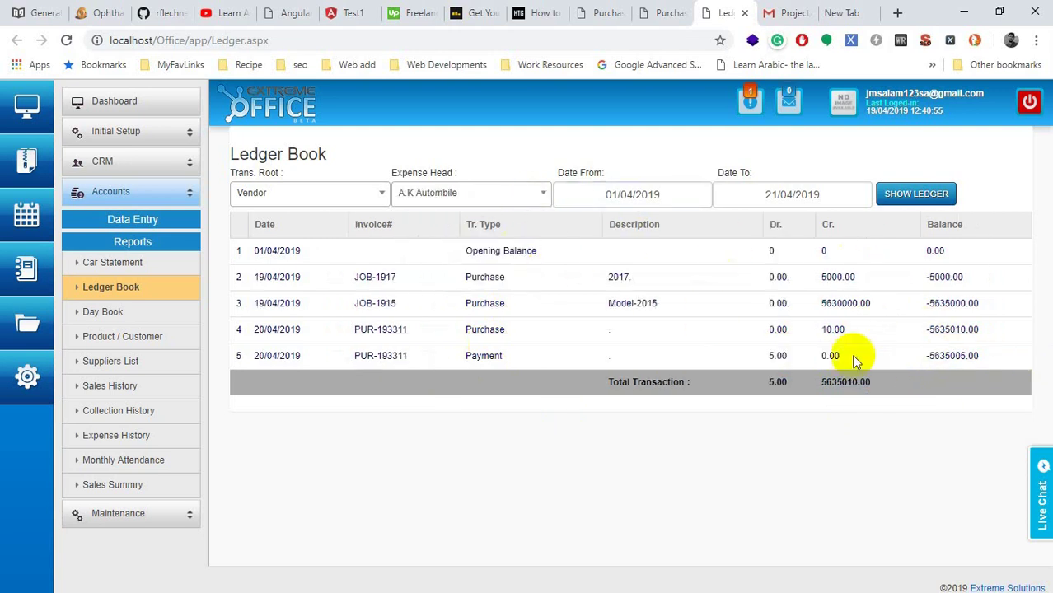
{"action": "left_click", "coordinate": [505, 200]}
{"action": "left_click", "coordinate": [498, 259]}
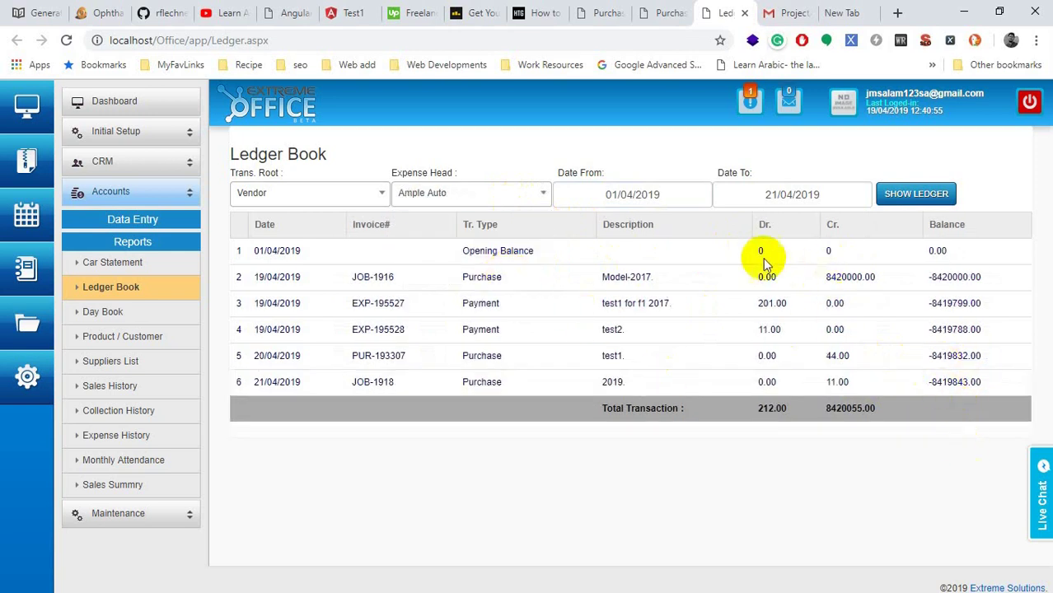
{"action": "left_click_drag", "start_coordinate": [928, 250], "coordinate": [958, 252]}
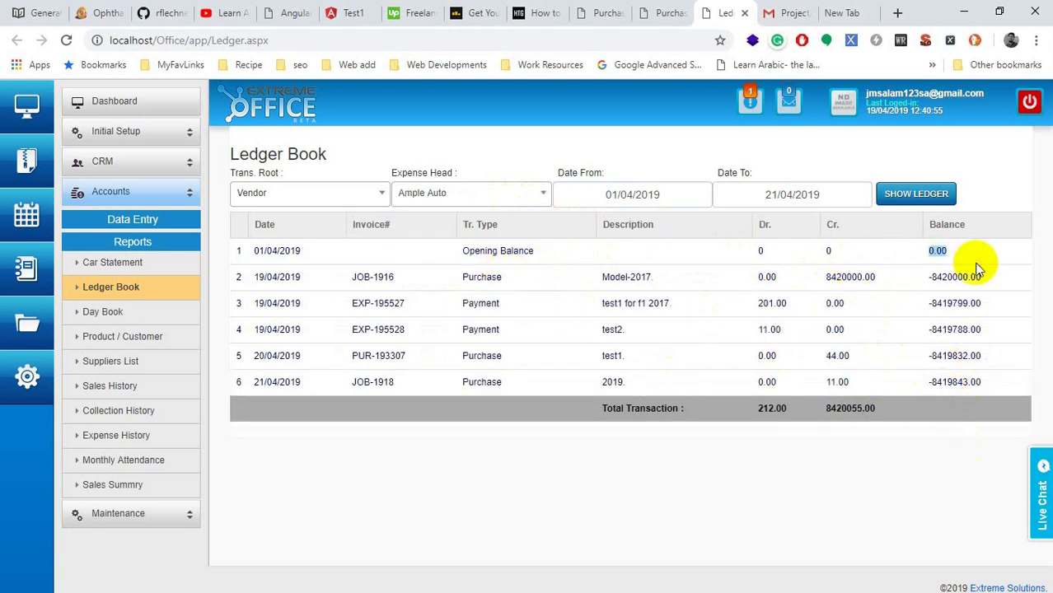
{"action": "left_click_drag", "start_coordinate": [822, 277], "coordinate": [855, 298]}
{"action": "left_click_drag", "start_coordinate": [757, 303], "coordinate": [788, 303]}
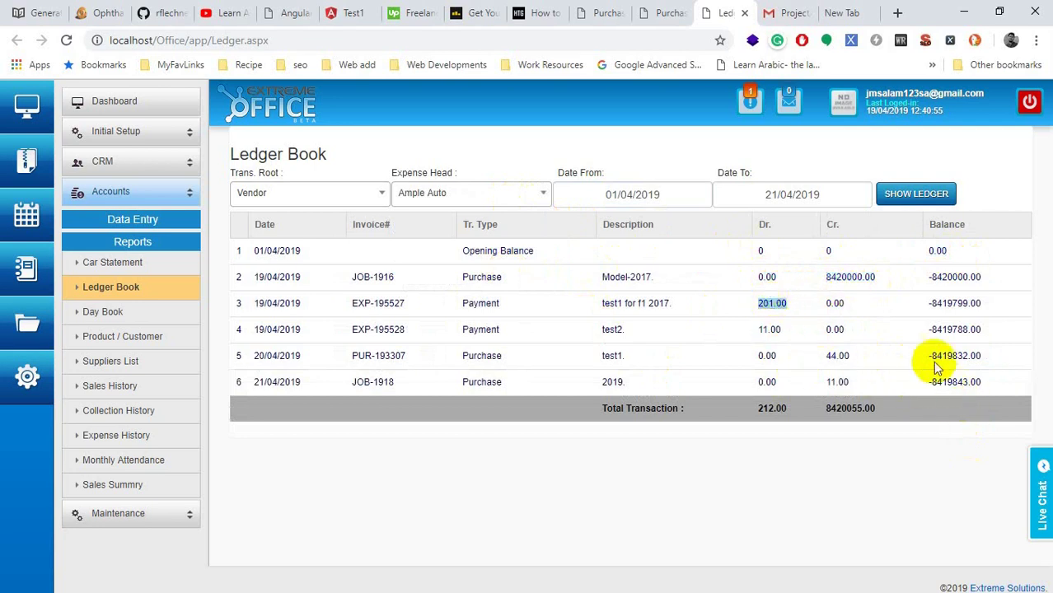
Step: Highlight the -8419843.00 final balance and the debit and credit totals
{"action": "left_click_drag", "start_coordinate": [983, 382], "coordinate": [935, 410]}
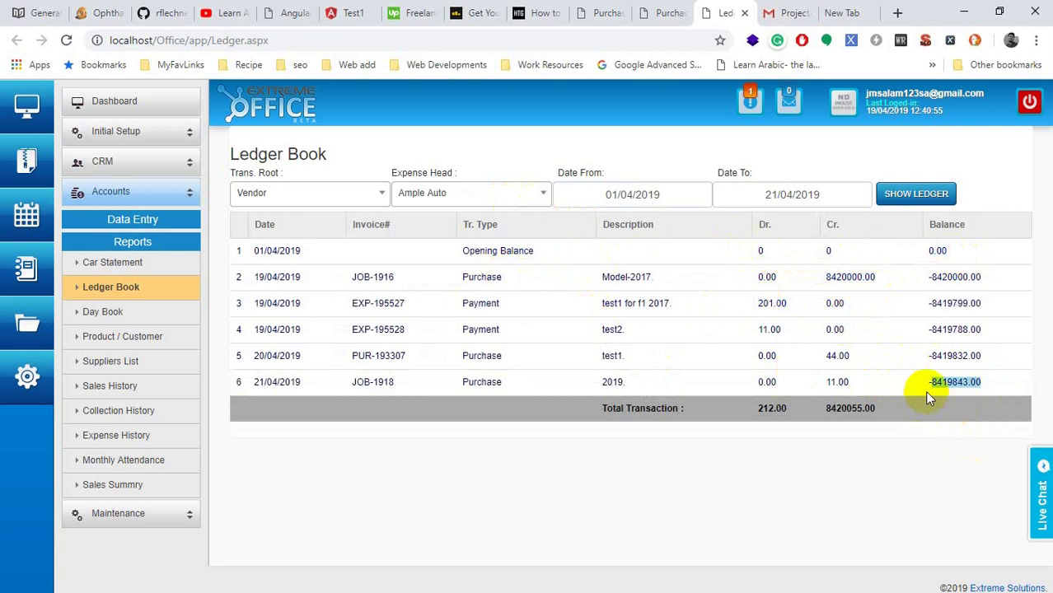
{"action": "left_click_drag", "start_coordinate": [756, 408], "coordinate": [840, 421]}
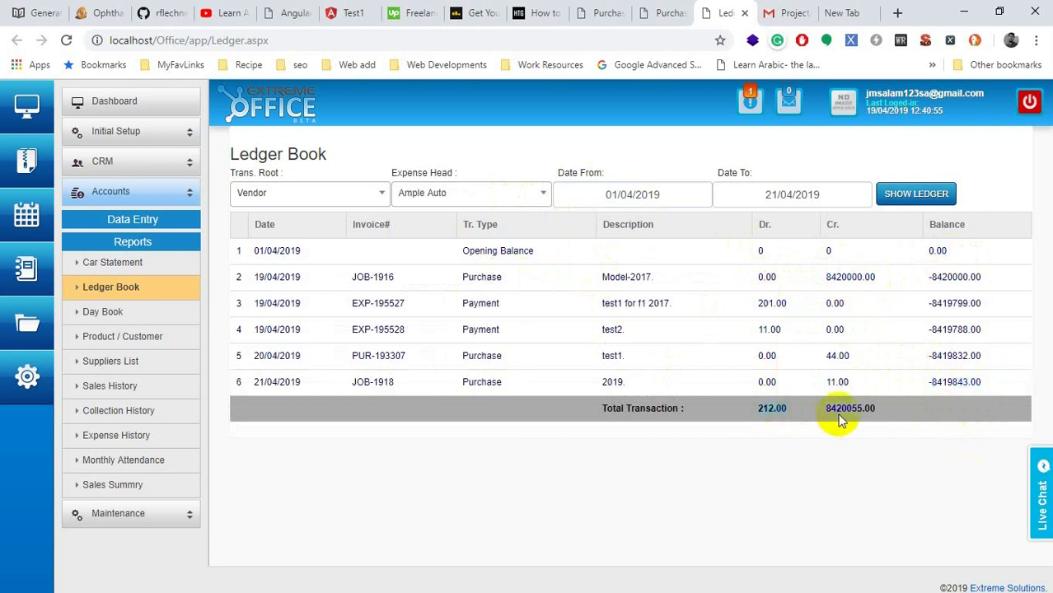
{"action": "left_click", "coordinate": [842, 409]}
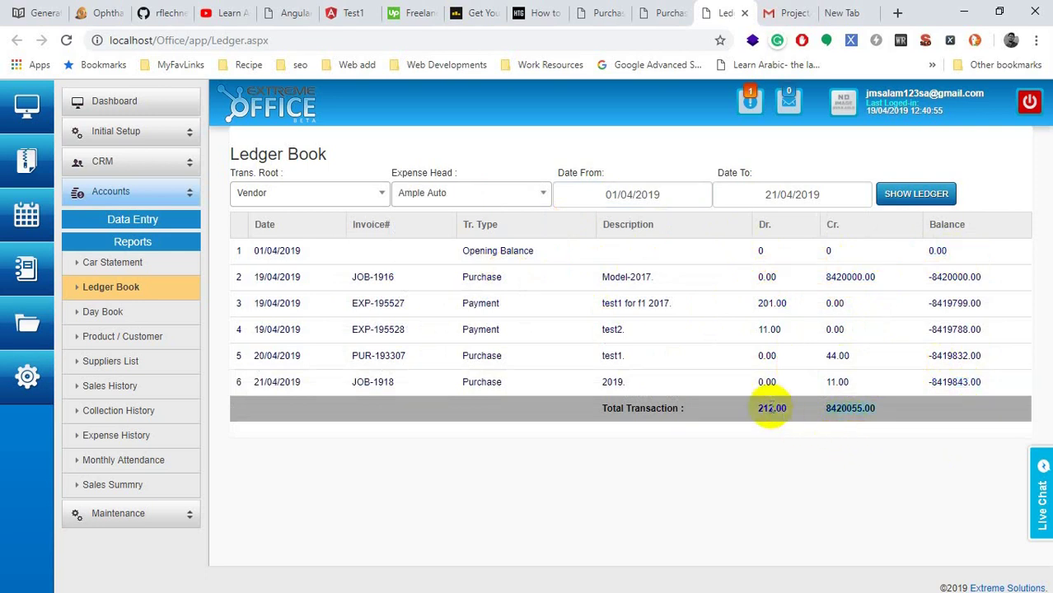
{"action": "left_click_drag", "start_coordinate": [755, 407], "coordinate": [857, 427]}
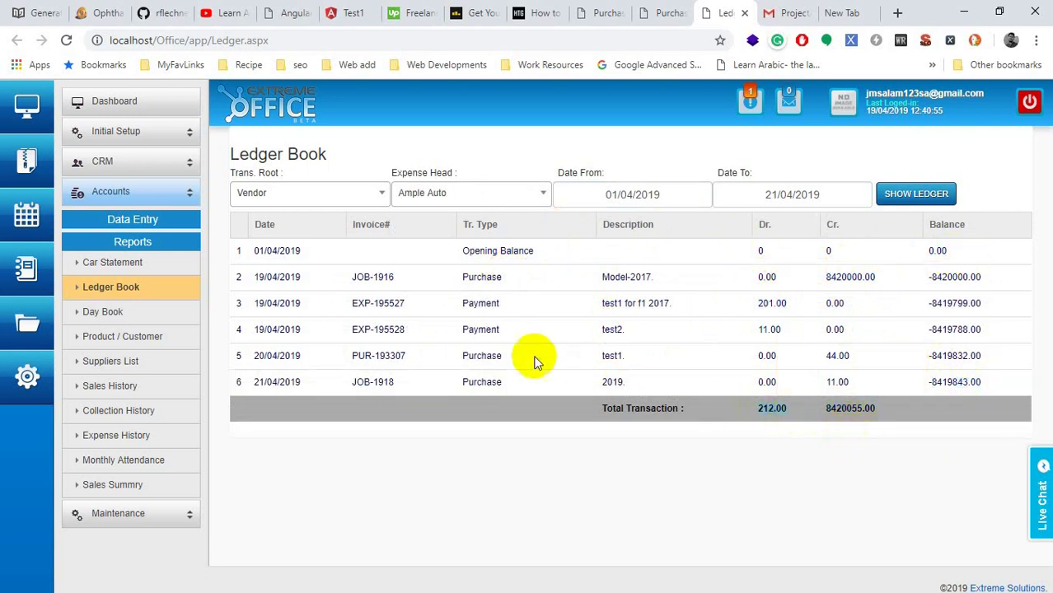
{"action": "left_click", "coordinate": [353, 189]}
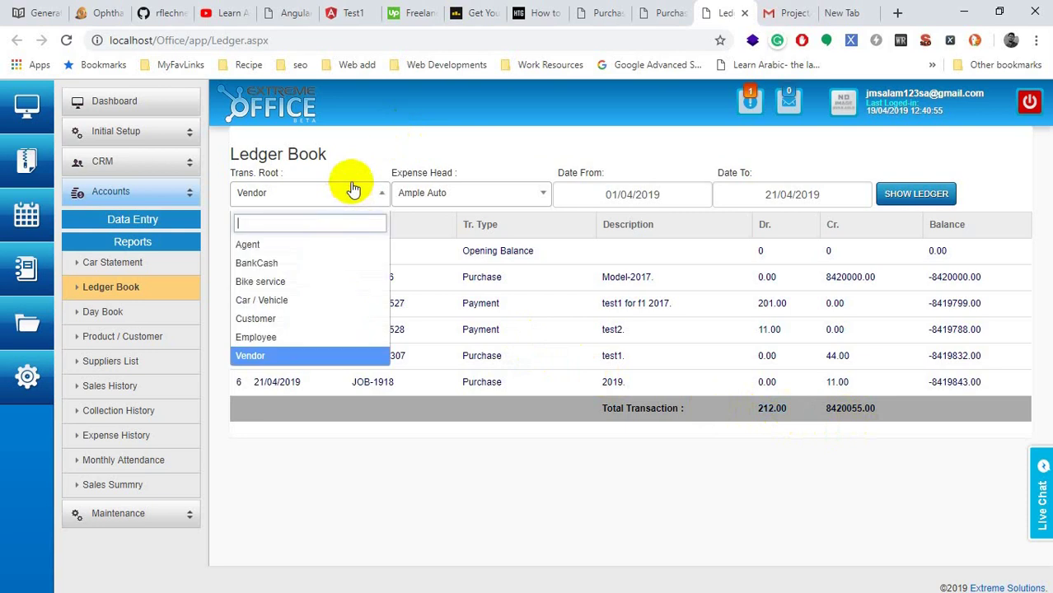
Step: Show the Car / Vehicle ledger for Toyota - Model-2017 and its 8420000.00 purchase
{"action": "left_click", "coordinate": [272, 302]}
{"action": "left_click", "coordinate": [445, 198]}
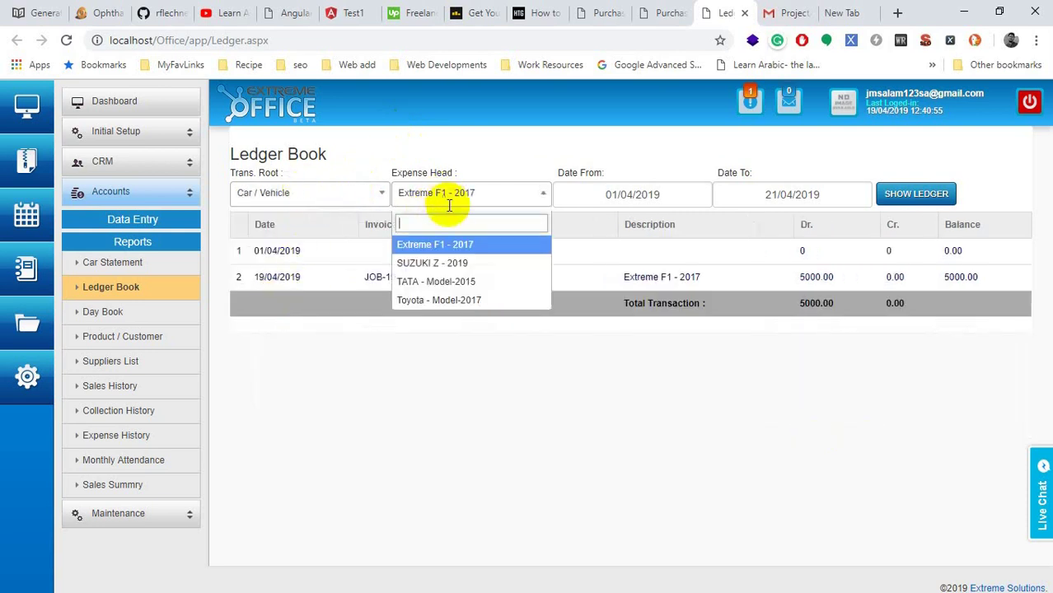
{"action": "left_click", "coordinate": [435, 300]}
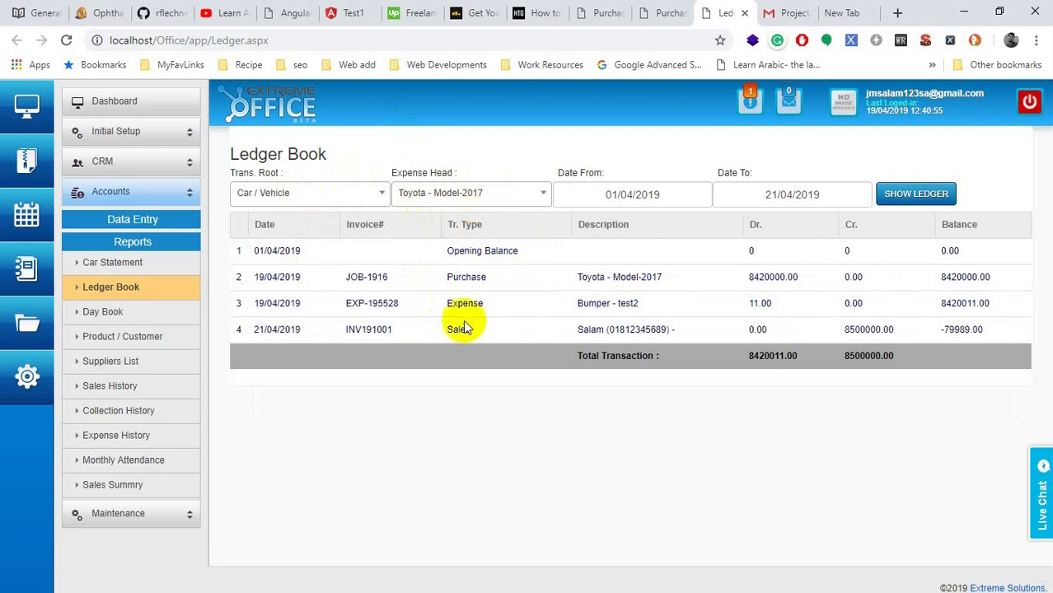
{"action": "double_click", "coordinate": [624, 278]}
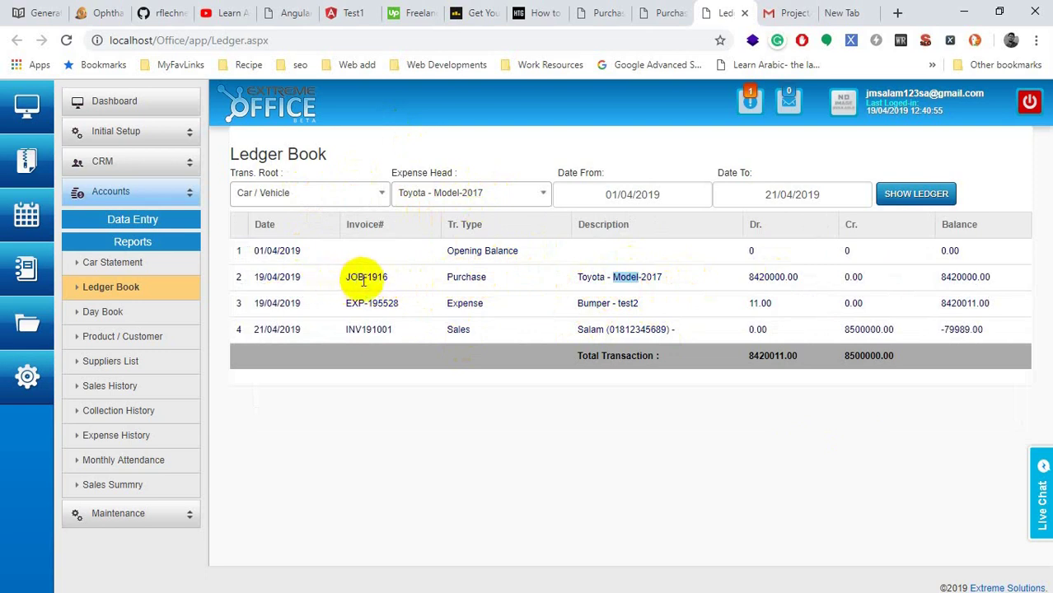
{"action": "double_click", "coordinate": [979, 280]}
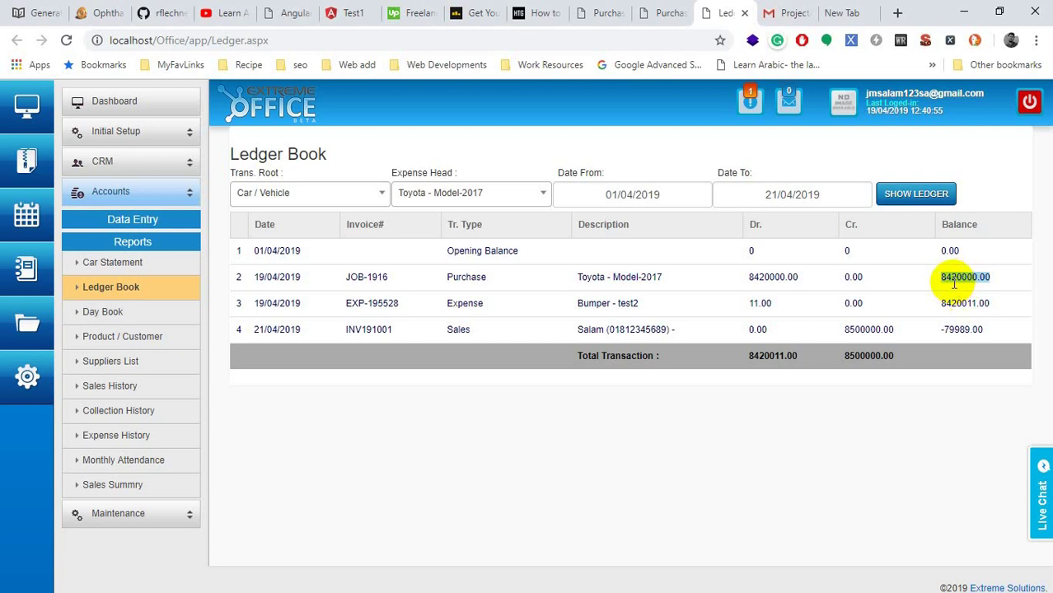
Step: Switch the vehicle to TATA - Model-2015 to see its 5630000.00 purchase
{"action": "left_click", "coordinate": [502, 198]}
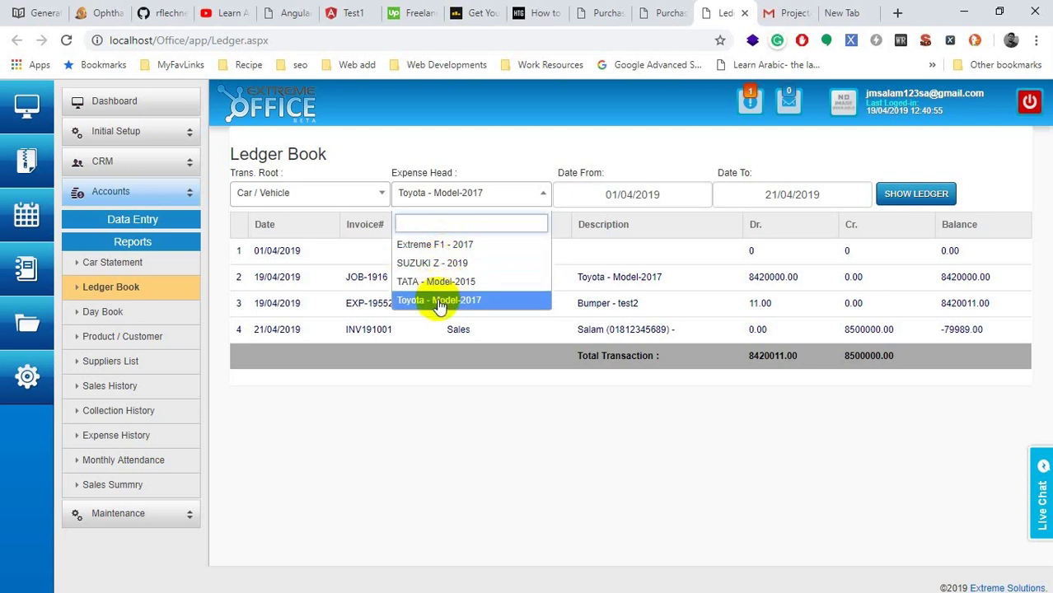
{"action": "left_click", "coordinate": [440, 304]}
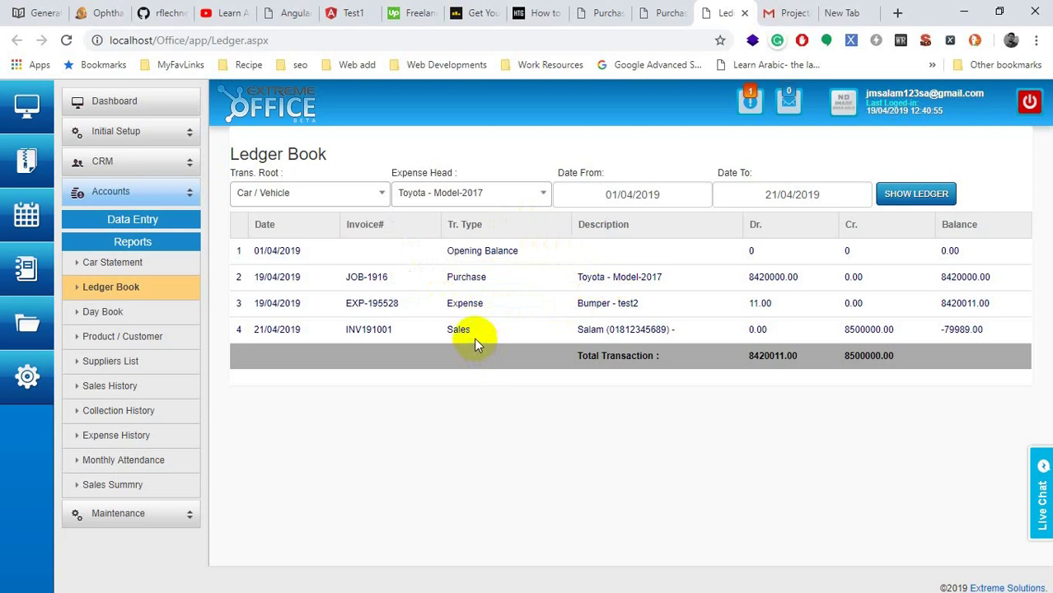
{"action": "left_click", "coordinate": [435, 199]}
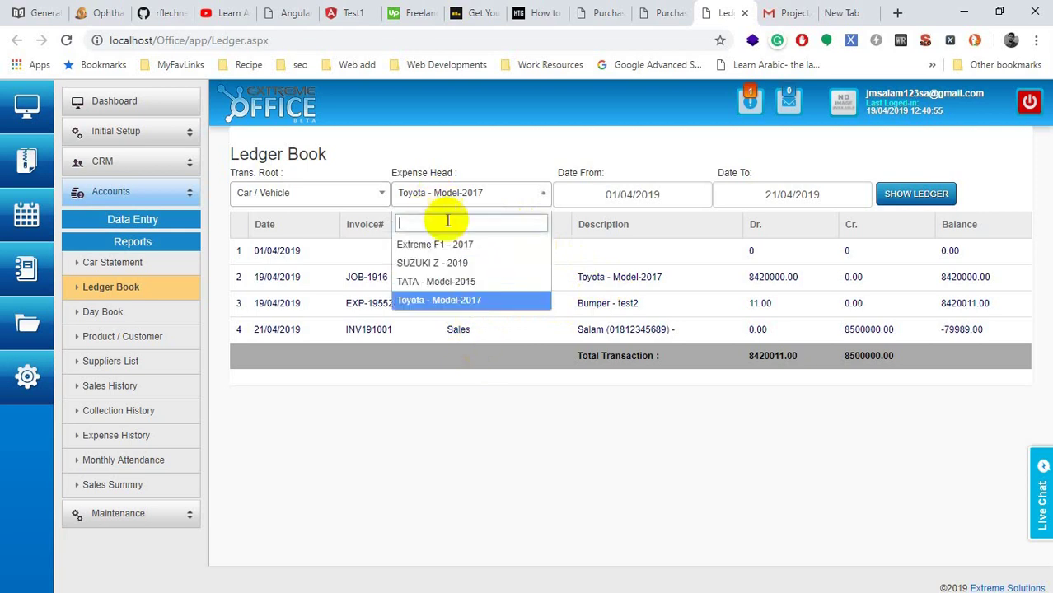
{"action": "left_click", "coordinate": [439, 281]}
{"action": "left_click", "coordinate": [362, 196]}
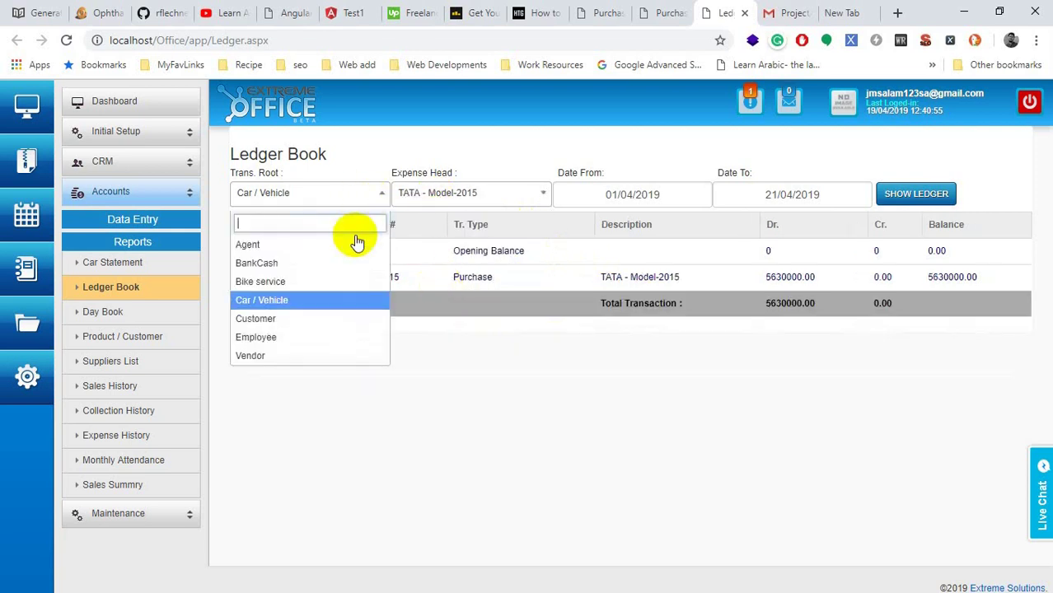
Step: Cycle the Trans. Root through Bike service, Vendor and BankCash, then back to Car / Vehicle
{"action": "left_click", "coordinate": [268, 282]}
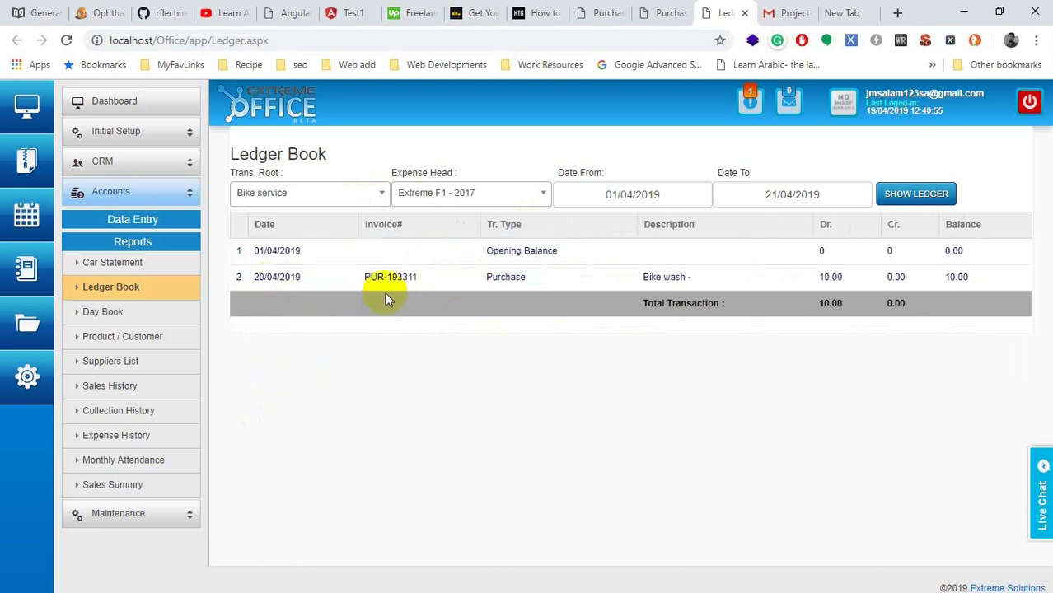
{"action": "left_click", "coordinate": [284, 193]}
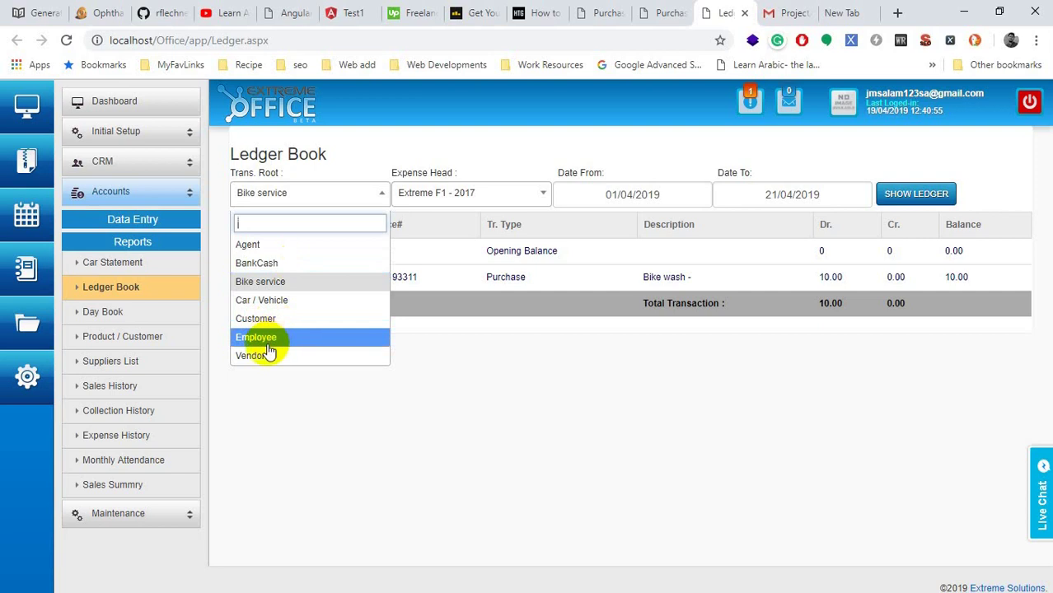
{"action": "left_click", "coordinate": [437, 194]}
{"action": "left_click", "coordinate": [329, 193]}
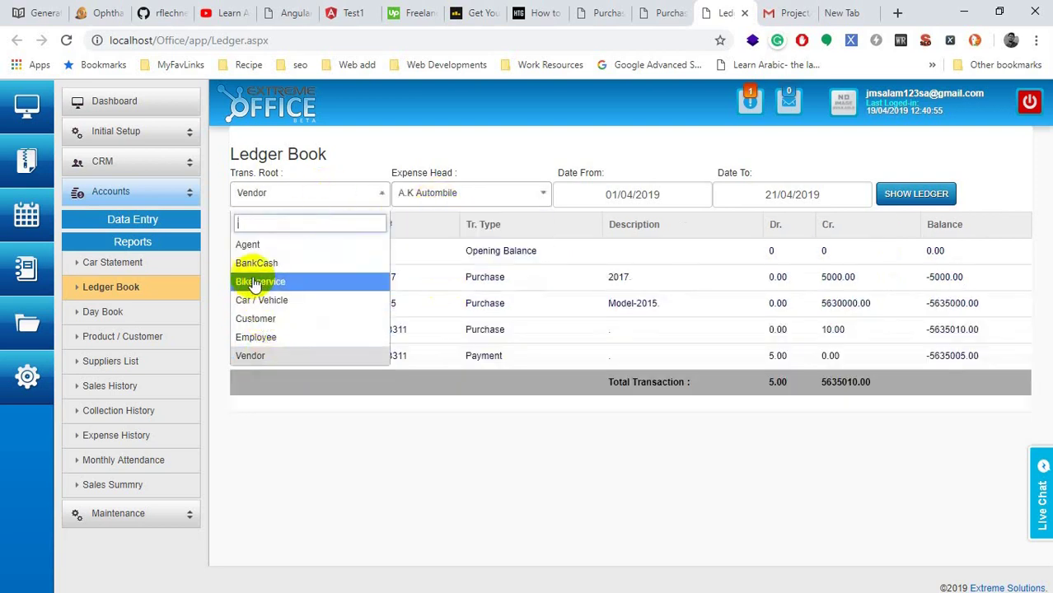
{"action": "left_click", "coordinate": [256, 263]}
{"action": "left_click", "coordinate": [301, 198]}
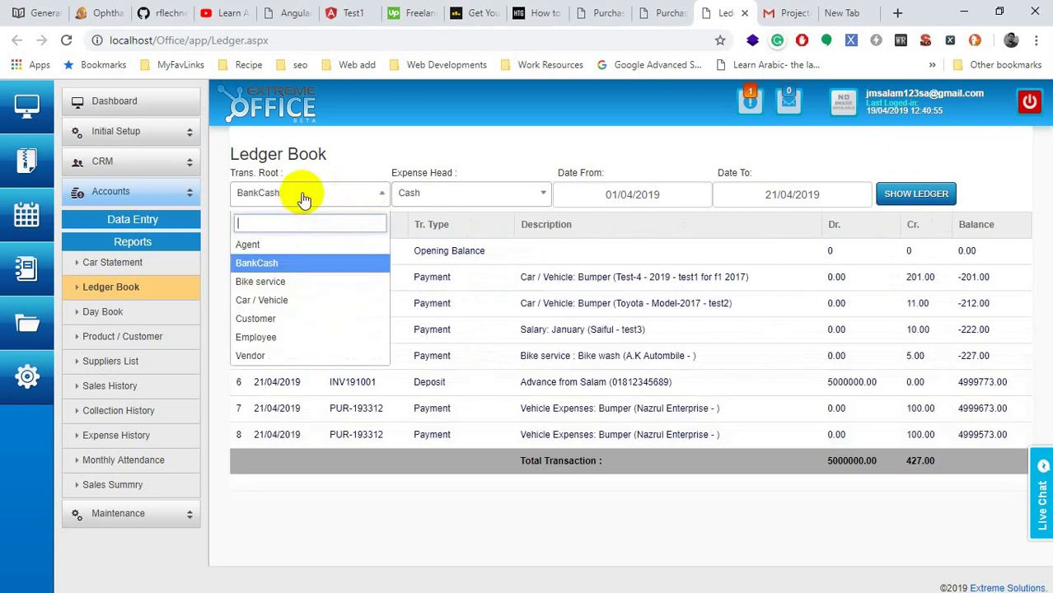
{"action": "left_click", "coordinate": [275, 300]}
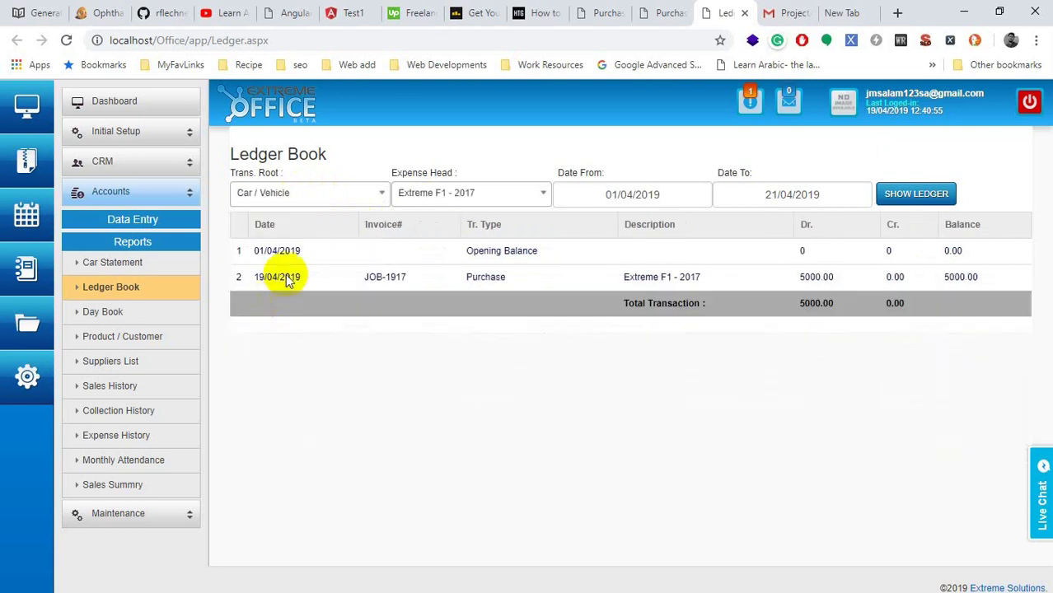
Step: View the SUZUKI Z - 2019, TATA - Model-2015, then Toyota - Model-2017 vehicle ledgers
{"action": "left_click", "coordinate": [433, 199]}
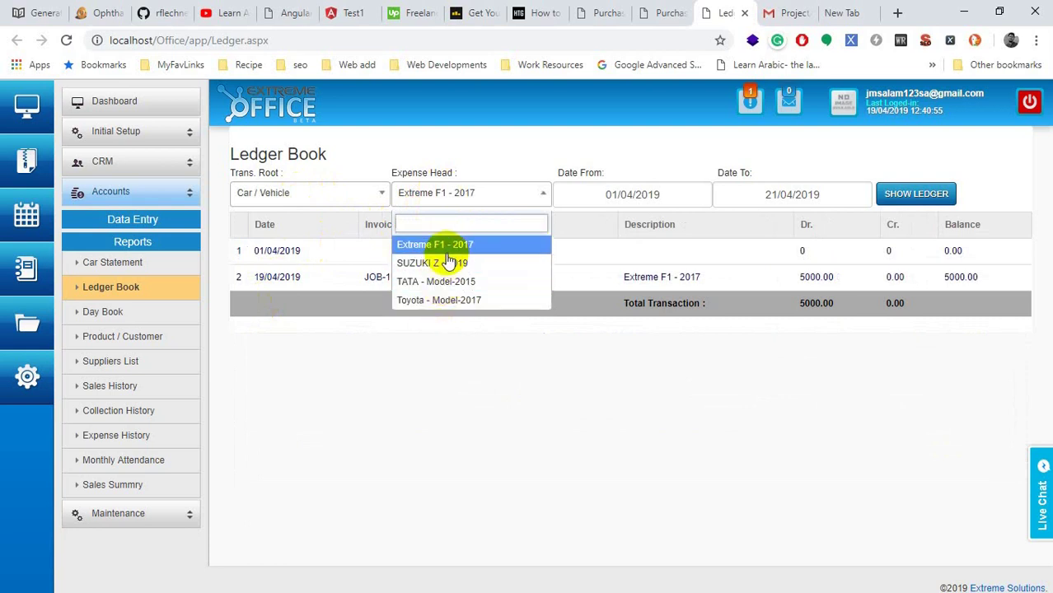
{"action": "left_click", "coordinate": [443, 265]}
{"action": "left_click", "coordinate": [435, 195]}
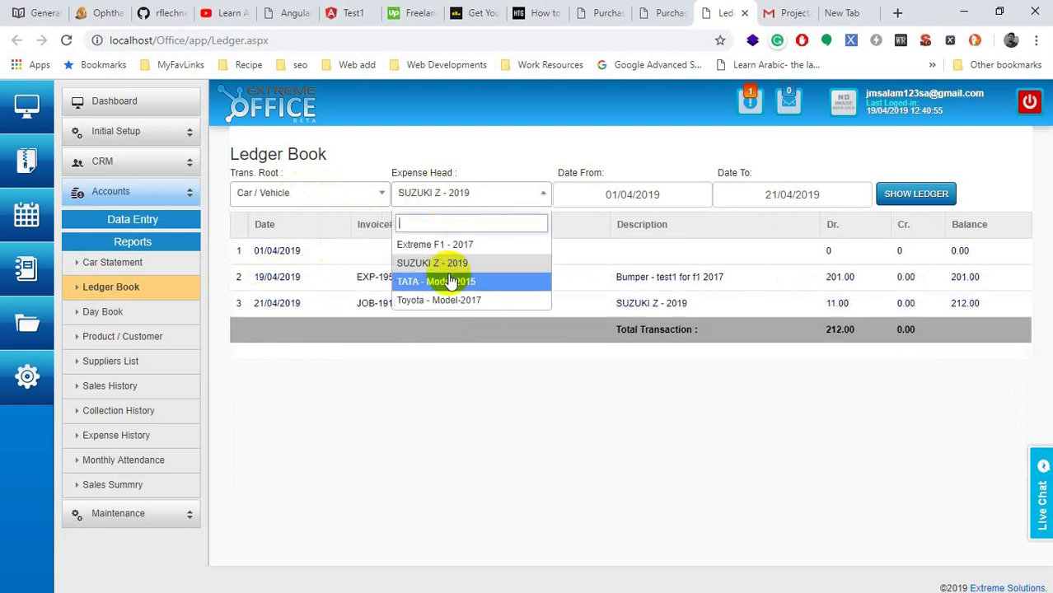
{"action": "left_click", "coordinate": [451, 282]}
{"action": "left_click", "coordinate": [461, 191]}
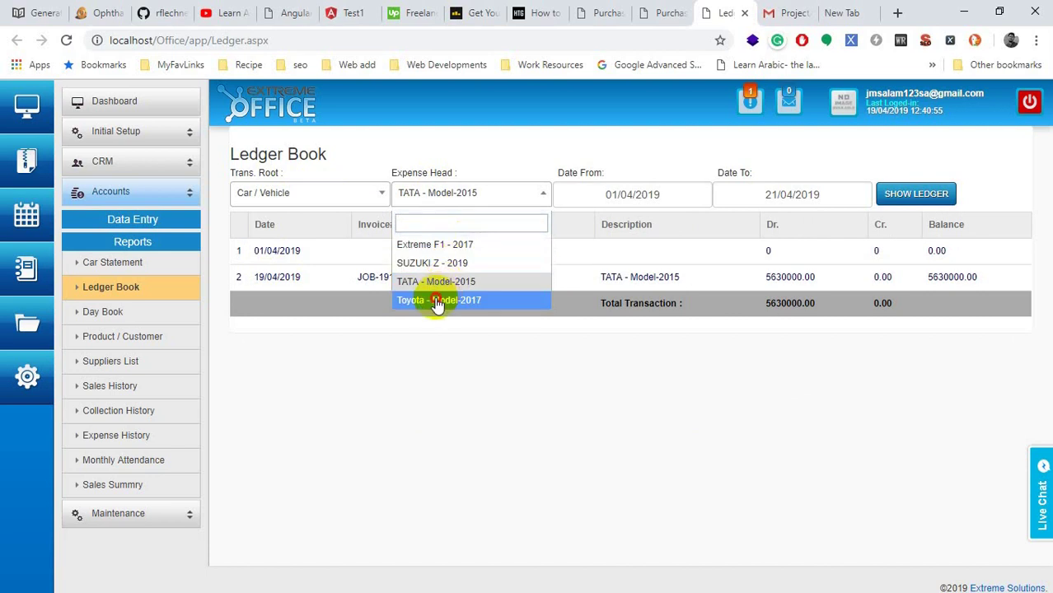
{"action": "left_click", "coordinate": [437, 300]}
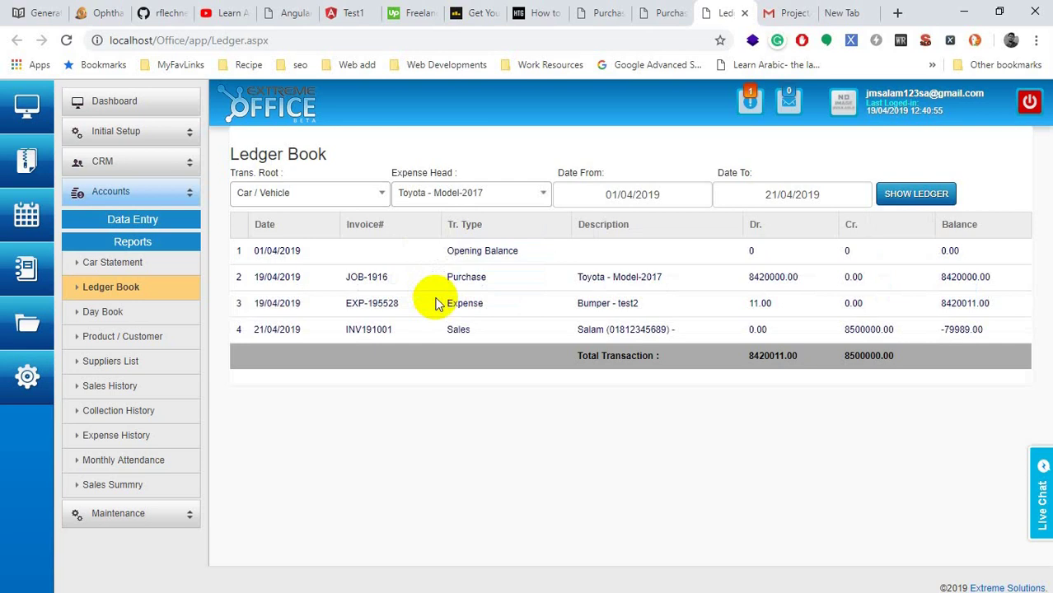
Step: Keep Toyota - Model-2017 selected and highlight its 8420000.00 purchase debit
{"action": "left_click", "coordinate": [666, 193]}
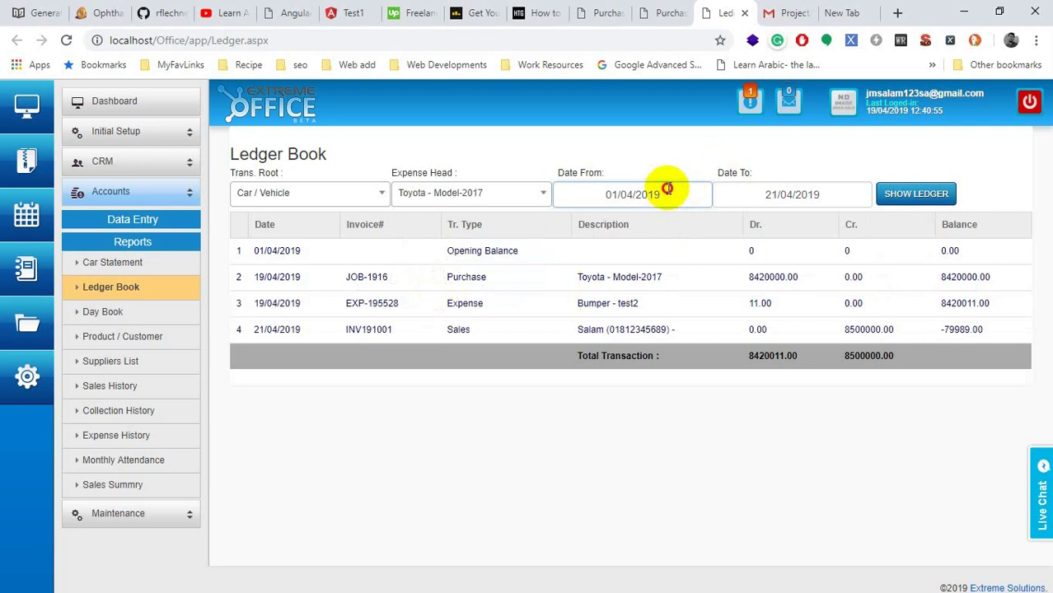
{"action": "left_click", "coordinate": [457, 196]}
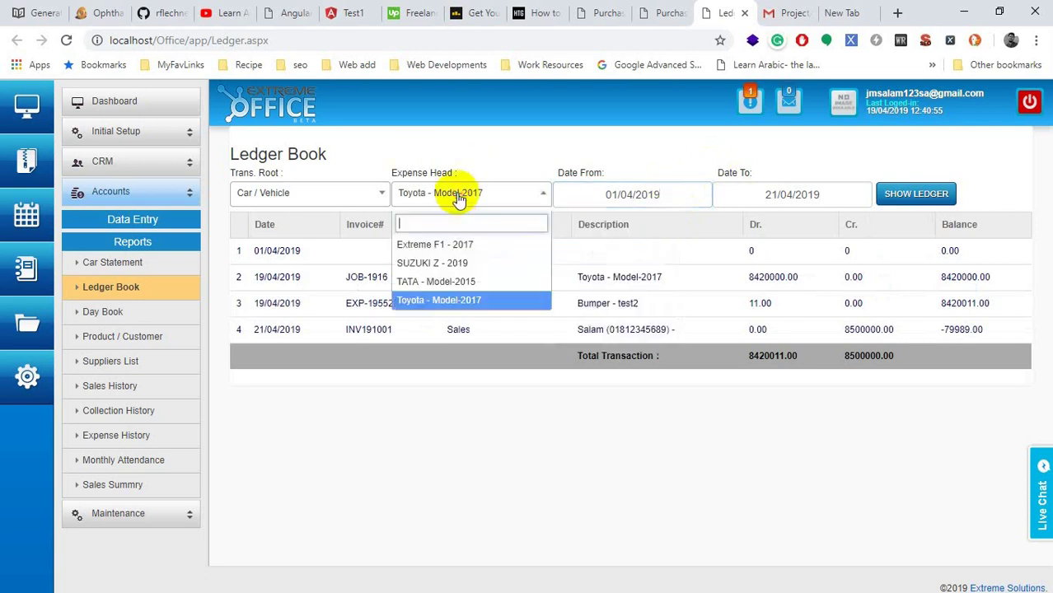
{"action": "left_click", "coordinate": [445, 300]}
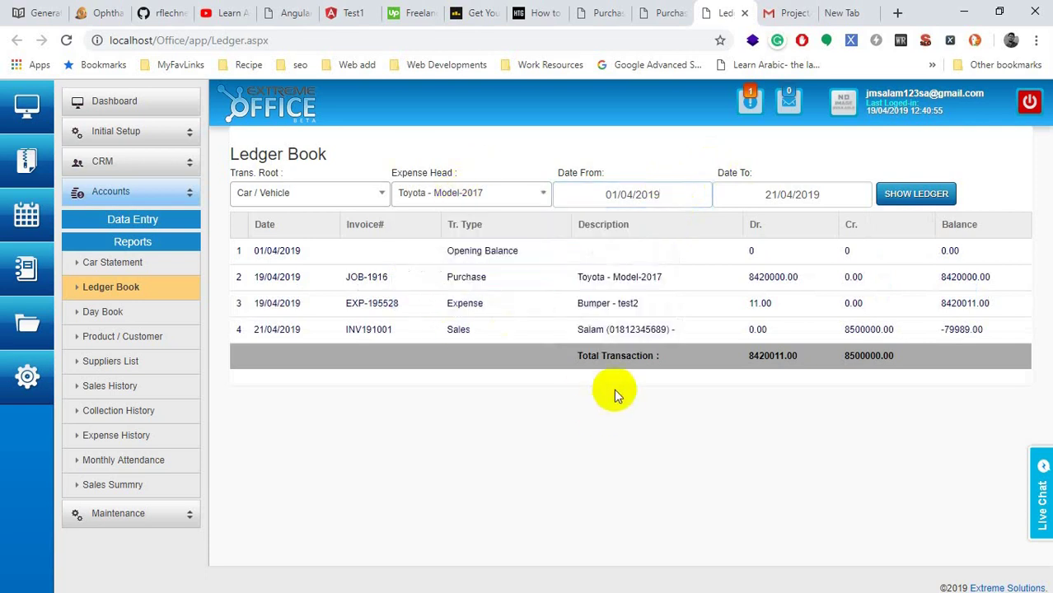
{"action": "double_click", "coordinate": [764, 277]}
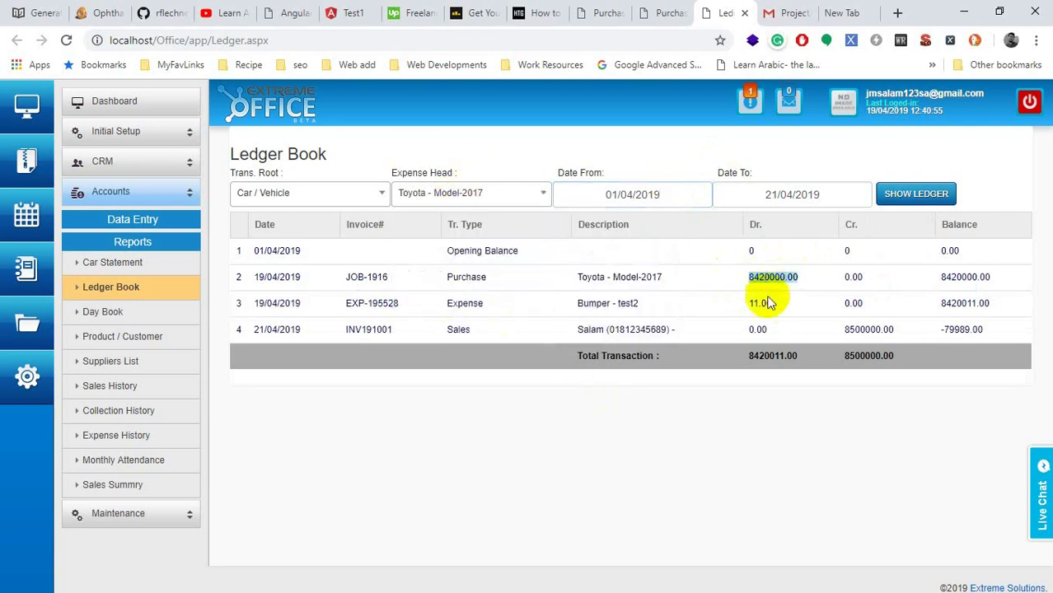
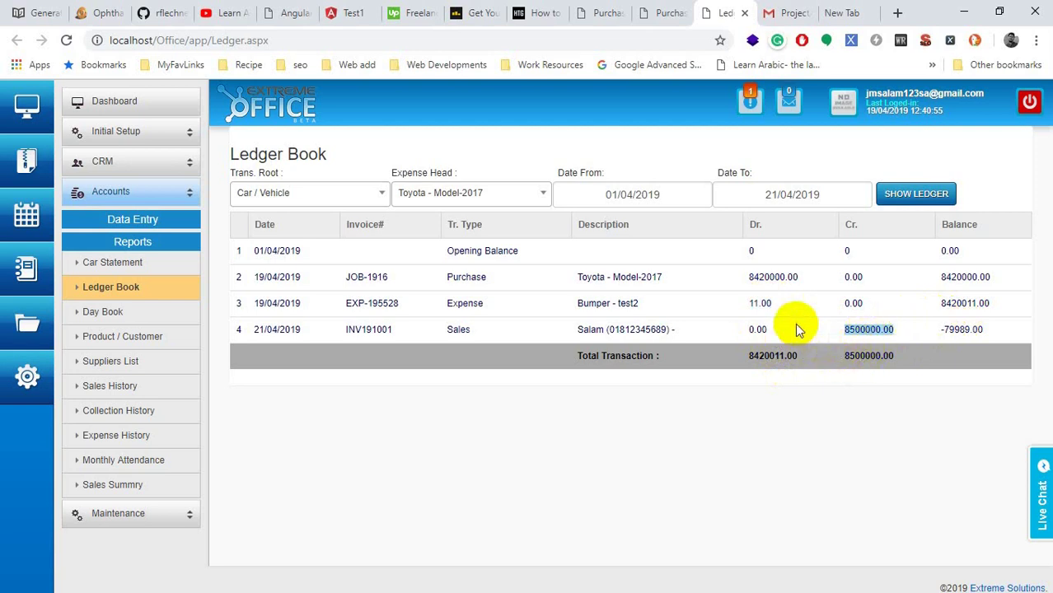
Step: Highlight the Ledger Book's 8500000.00 credit and the 8420011.00 and -79989.00 balances
{"action": "double_click", "coordinate": [958, 330]}
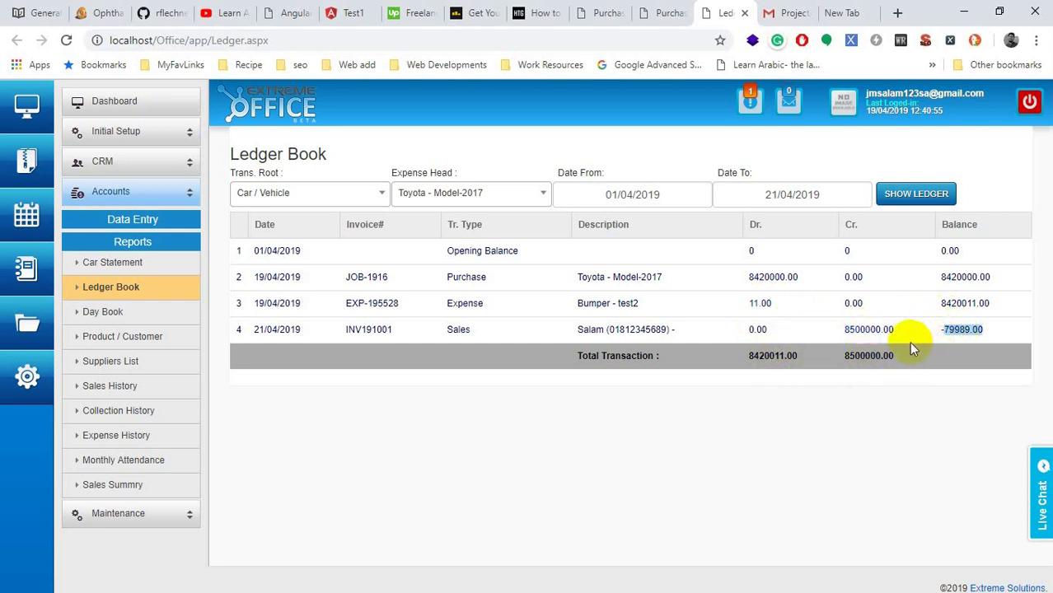
{"action": "left_click", "coordinate": [968, 334]}
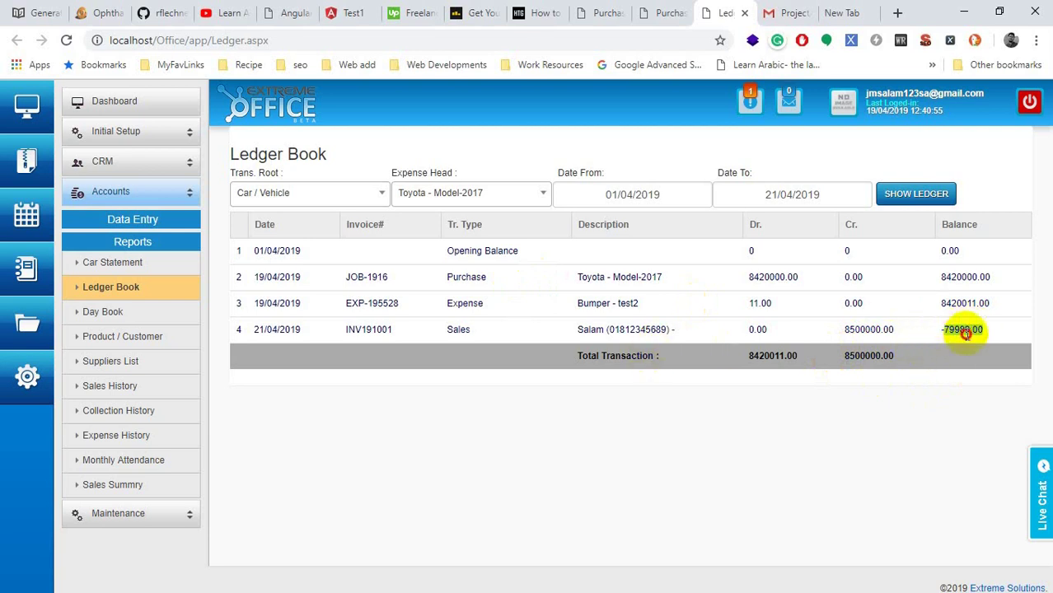
{"action": "double_click", "coordinate": [965, 333]}
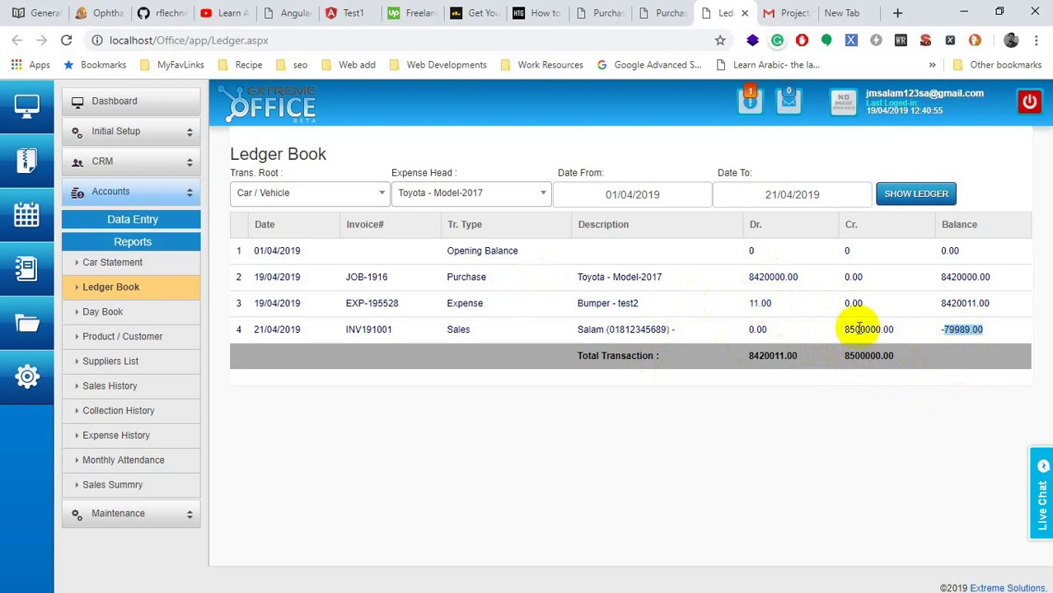
{"action": "left_click_drag", "start_coordinate": [856, 328], "coordinate": [843, 330]}
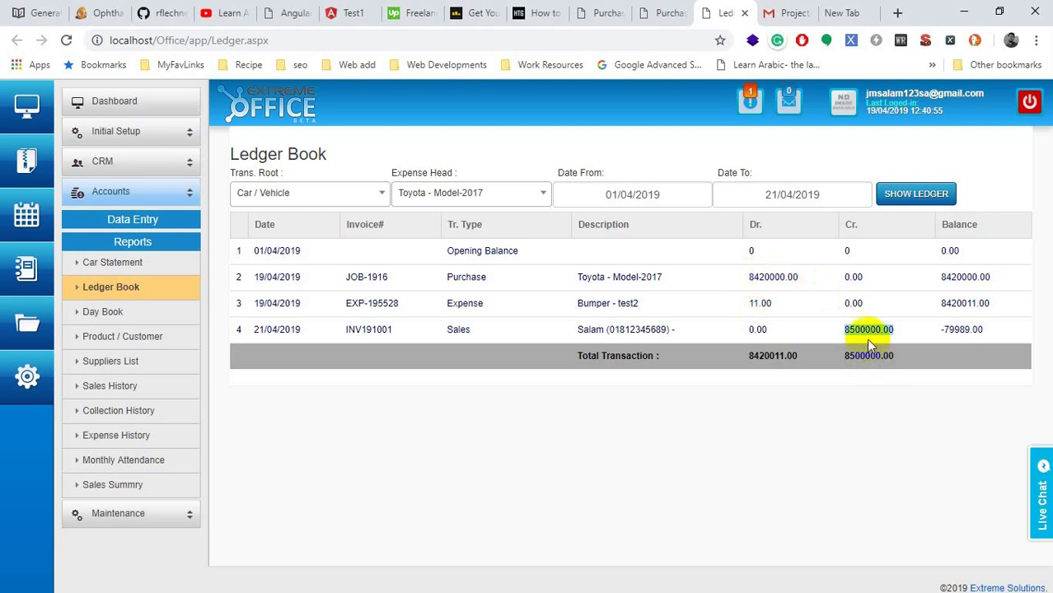
{"action": "left_click_drag", "start_coordinate": [982, 330], "coordinate": [943, 333]}
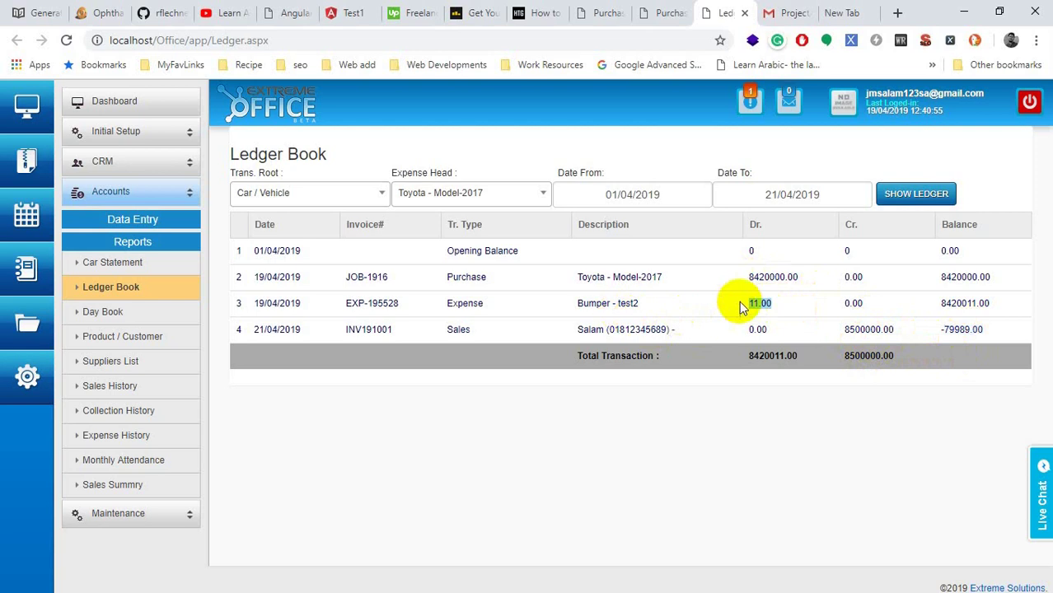
{"action": "double_click", "coordinate": [964, 301]}
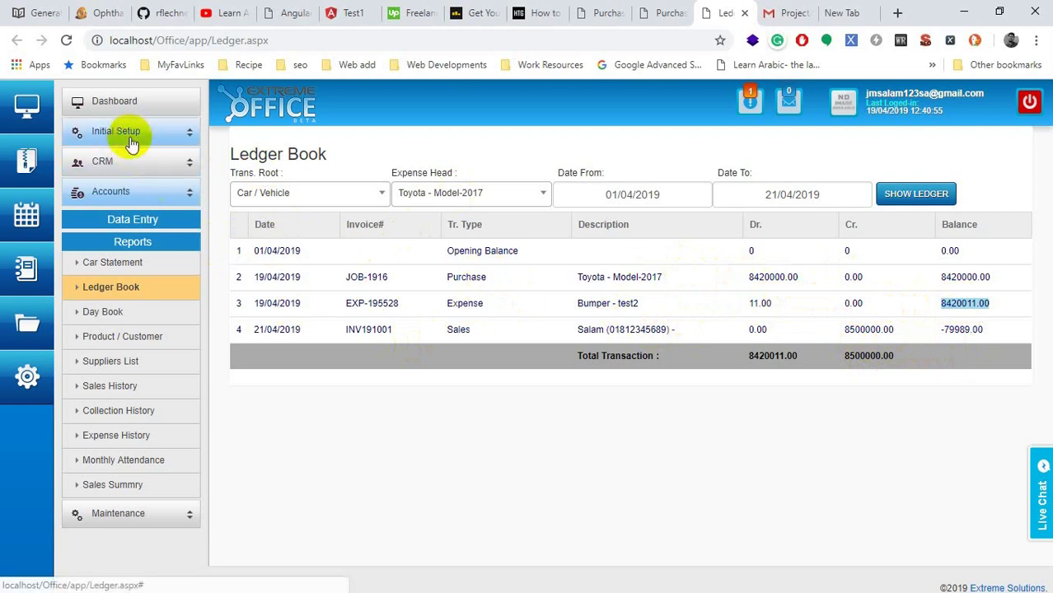
Step: View the Expense History report, then go to the Accounts Data Entry pages
{"action": "left_click", "coordinate": [134, 169]}
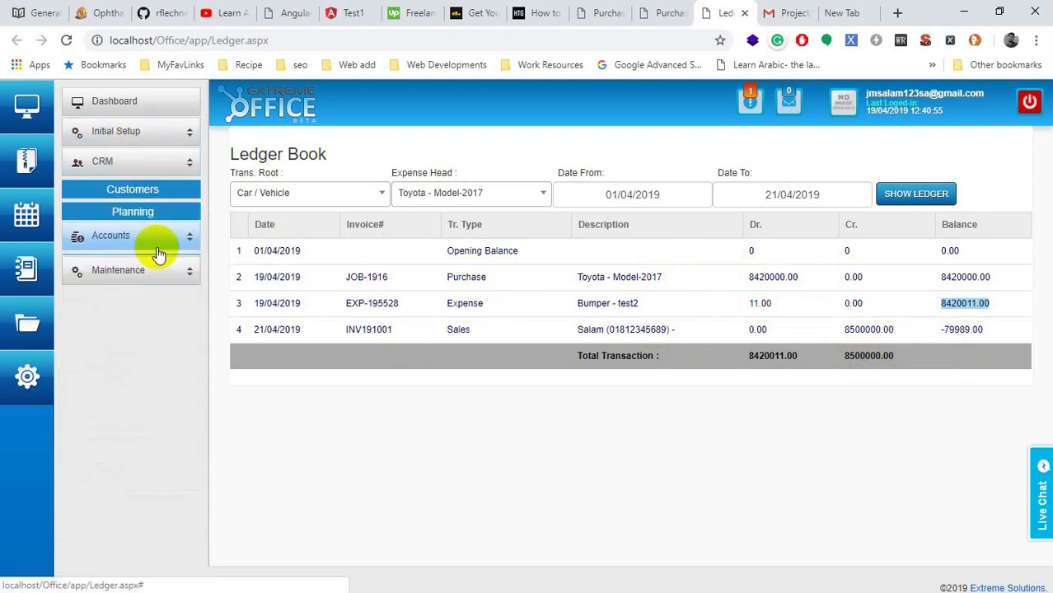
{"action": "left_click", "coordinate": [139, 237]}
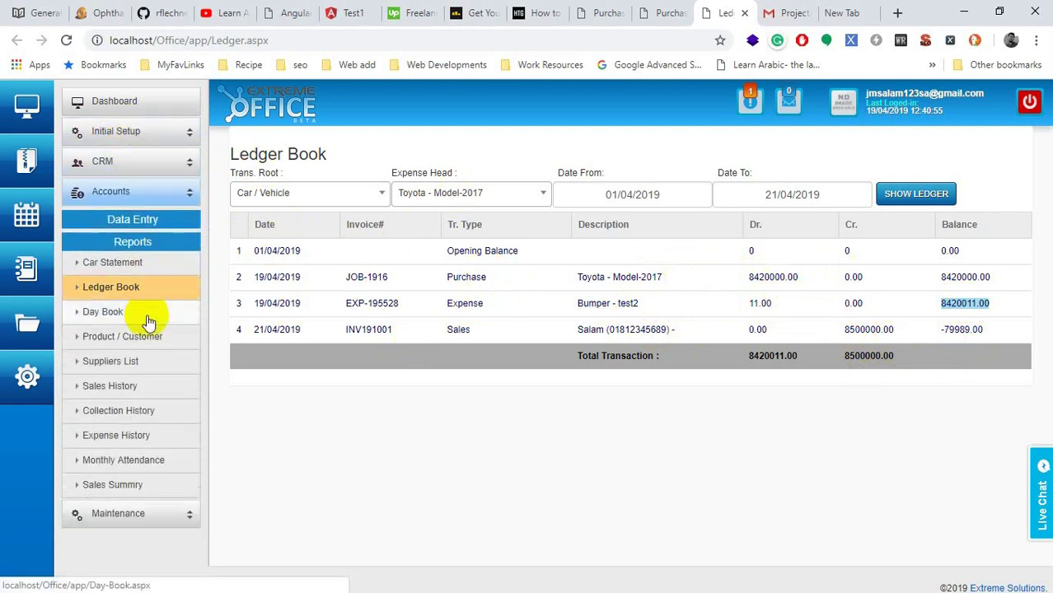
{"action": "left_click", "coordinate": [105, 445]}
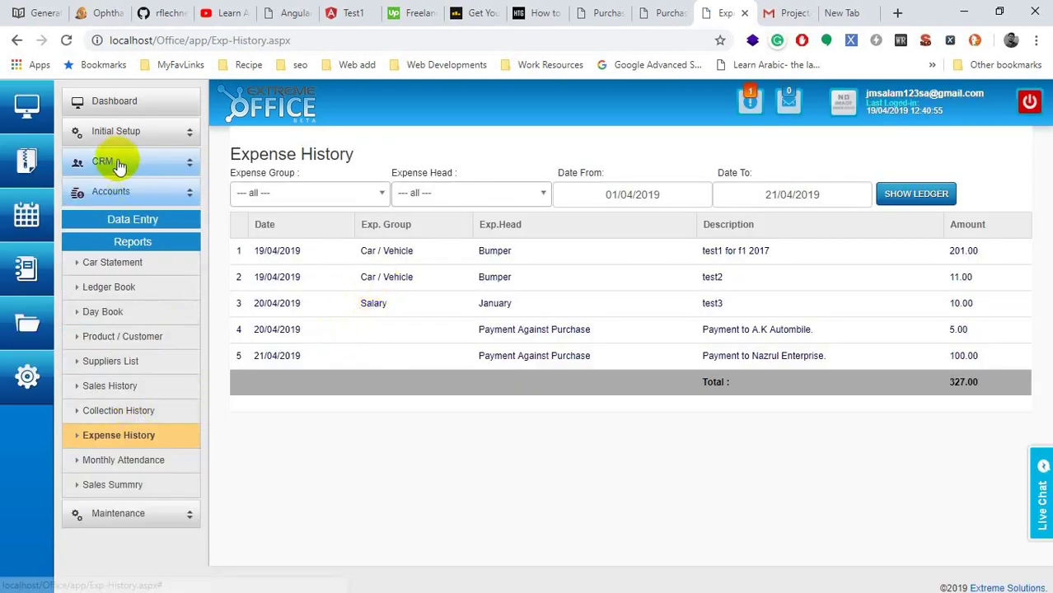
{"action": "left_click", "coordinate": [120, 192]}
{"action": "left_click", "coordinate": [103, 218]}
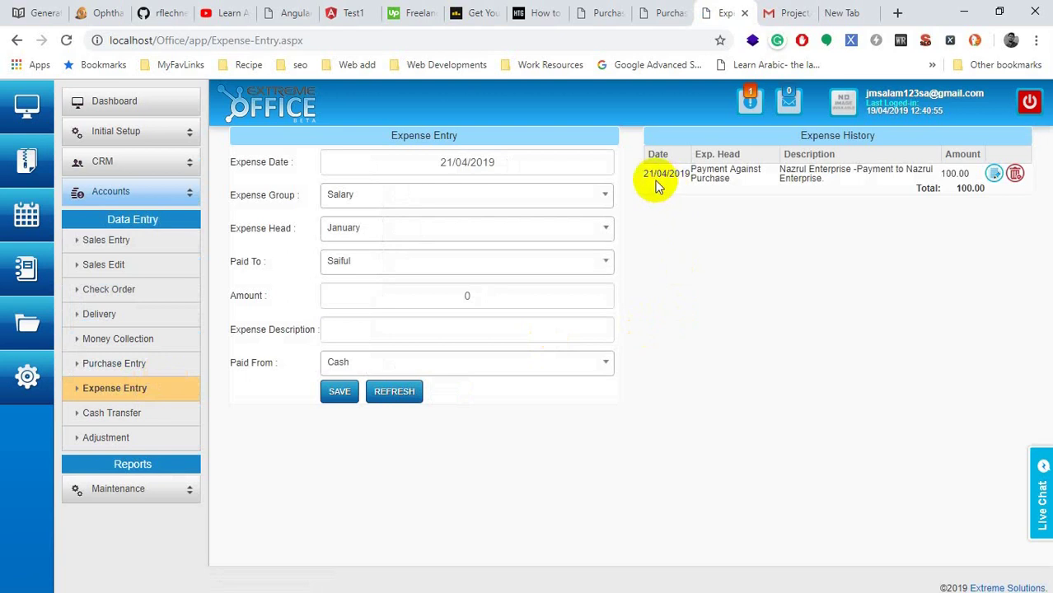
Step: Set the expense to Car / Vehicle, Auto Parts, the Toyota Corolla car, paid to Ample Auto
{"action": "left_click", "coordinate": [412, 162]}
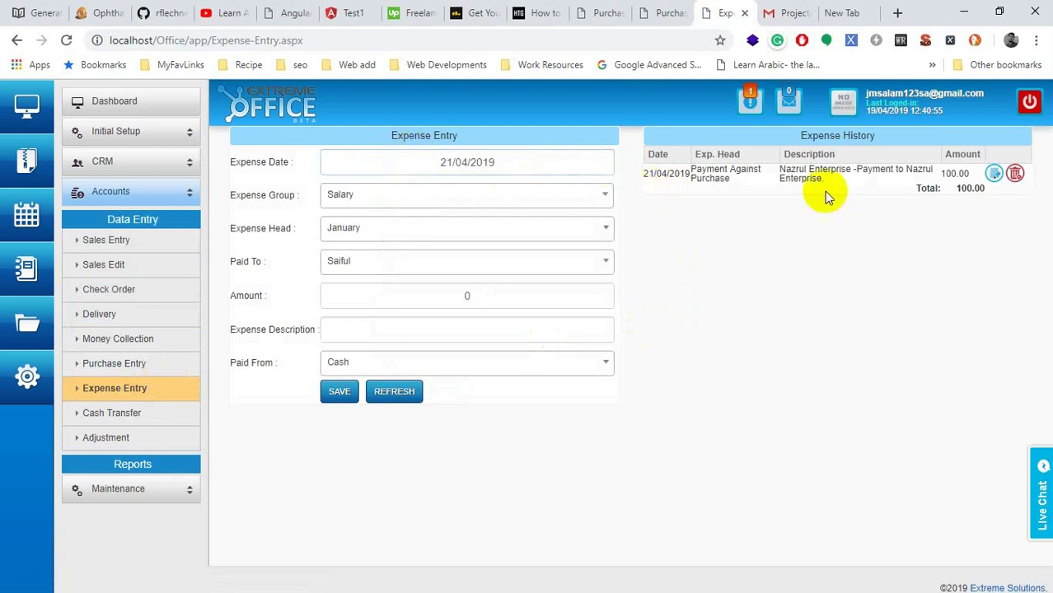
{"action": "left_click_drag", "start_coordinate": [692, 180], "coordinate": [764, 182]}
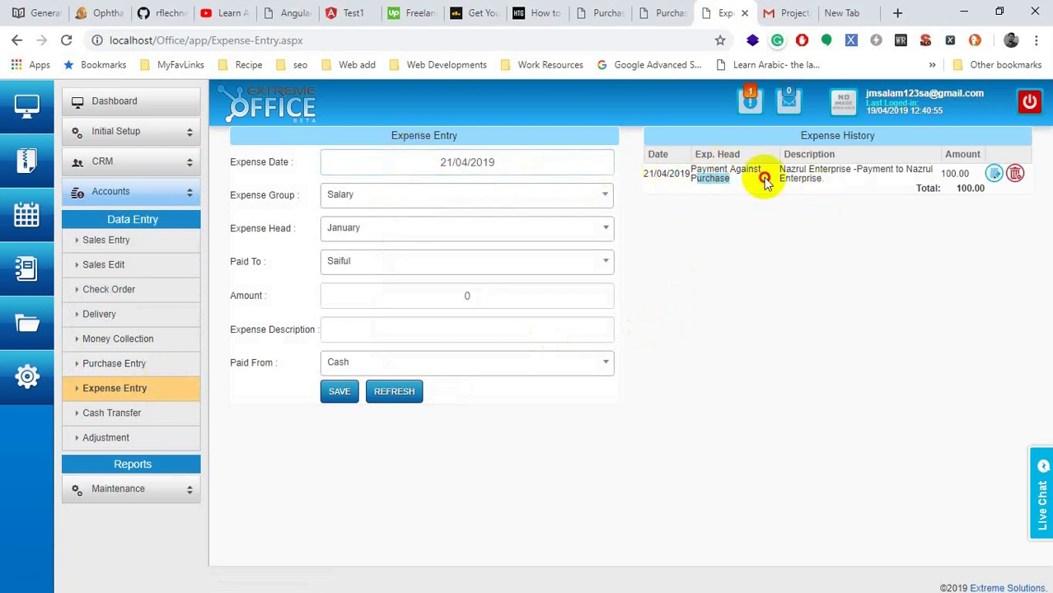
{"action": "left_click", "coordinate": [433, 202]}
{"action": "left_click", "coordinate": [374, 288]}
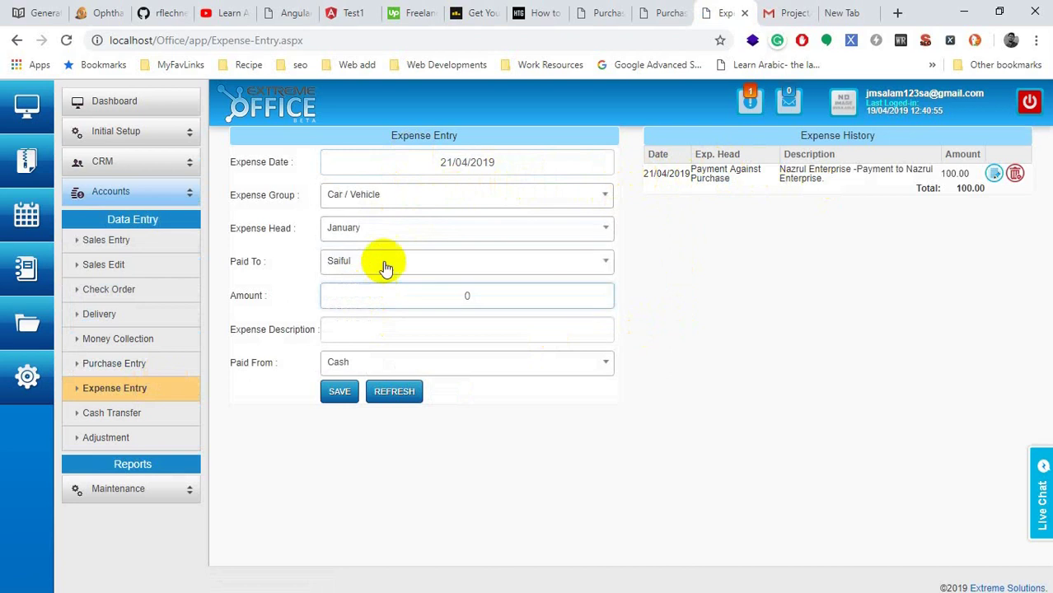
{"action": "left_click", "coordinate": [376, 234]}
{"action": "left_click", "coordinate": [376, 234]}
{"action": "left_click", "coordinate": [383, 262]}
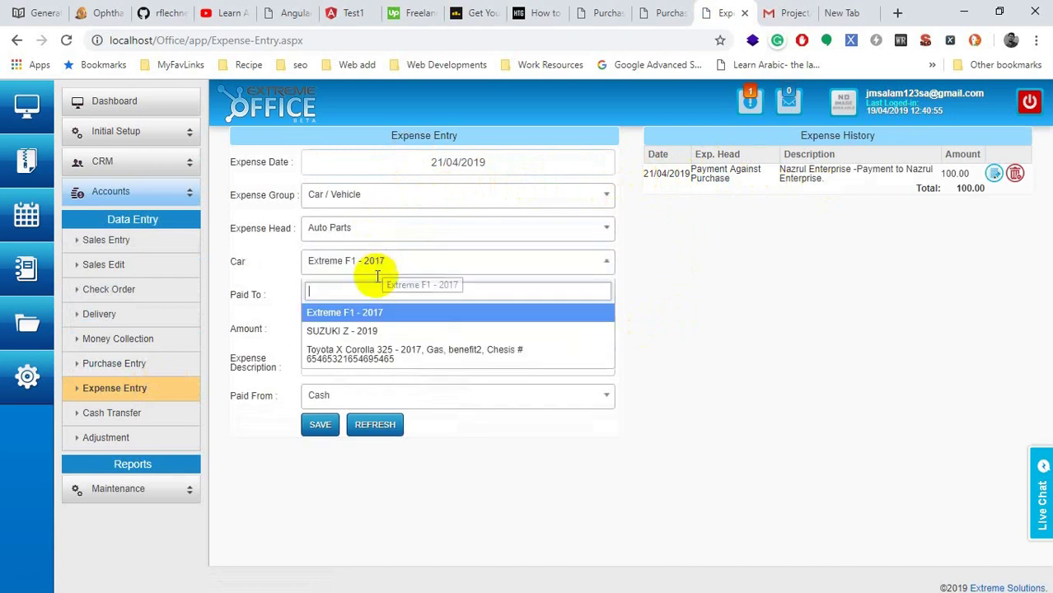
{"action": "left_click", "coordinate": [347, 352]}
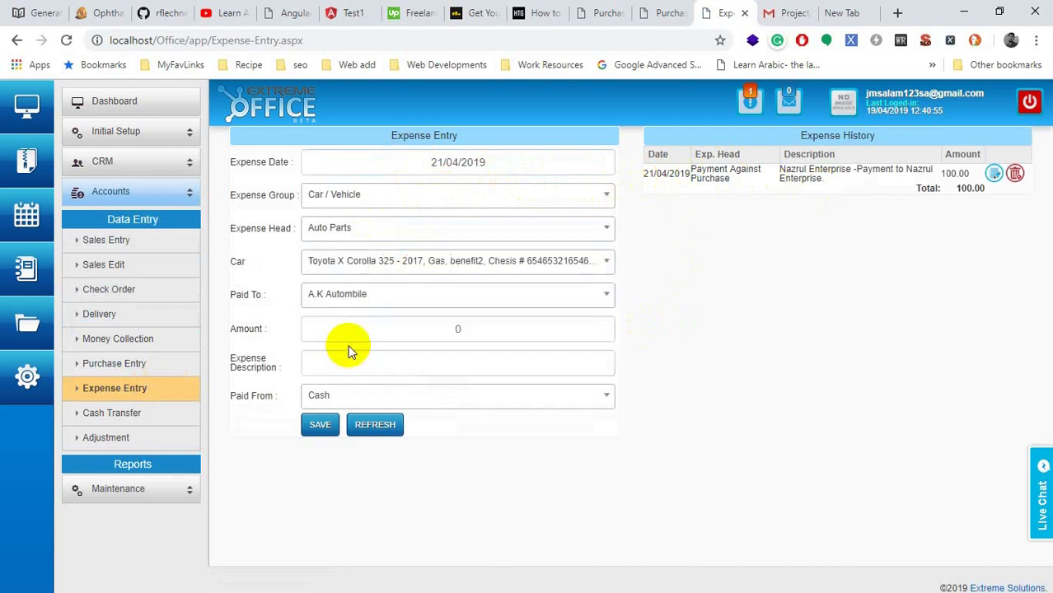
{"action": "left_click", "coordinate": [364, 297]}
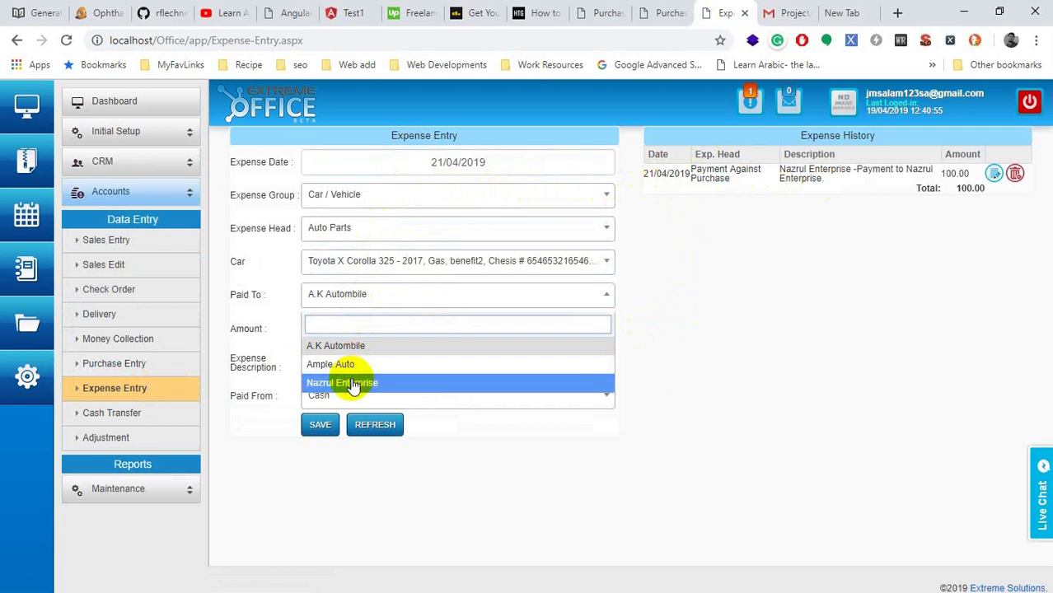
{"action": "left_click", "coordinate": [349, 365]}
Step: Recheck the expense head choices, keeping Auto Parts as the head
{"action": "left_click", "coordinate": [504, 317]}
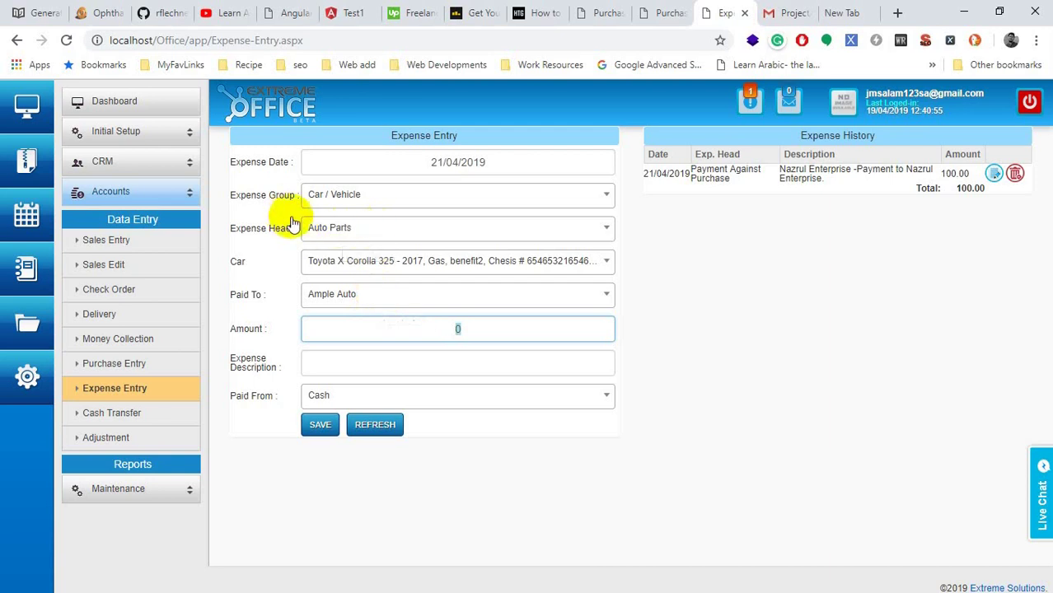
{"action": "left_click", "coordinate": [358, 231]}
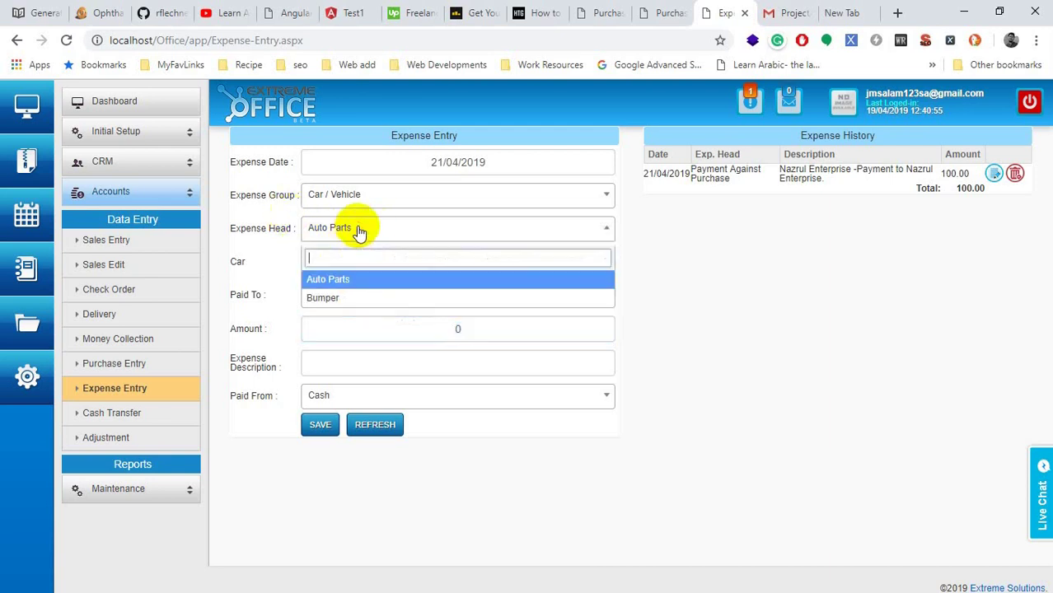
{"action": "left_click", "coordinate": [331, 280]}
{"action": "left_click", "coordinate": [334, 220]}
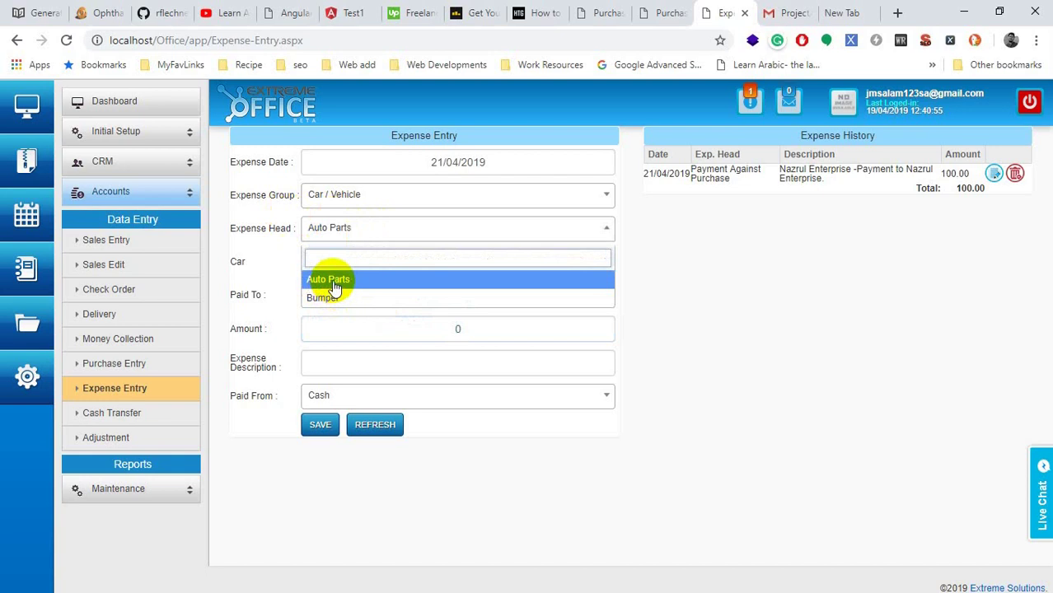
{"action": "left_click", "coordinate": [740, 174]}
{"action": "left_click_drag", "start_coordinate": [700, 182], "coordinate": [886, 183]}
{"action": "left_click", "coordinate": [455, 228]}
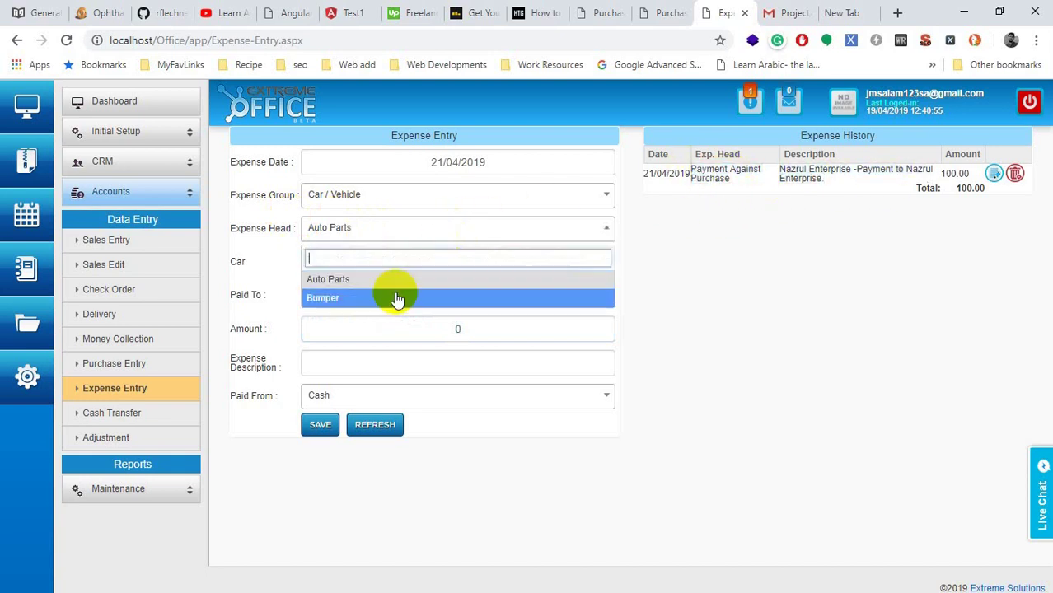
{"action": "left_click", "coordinate": [353, 281]}
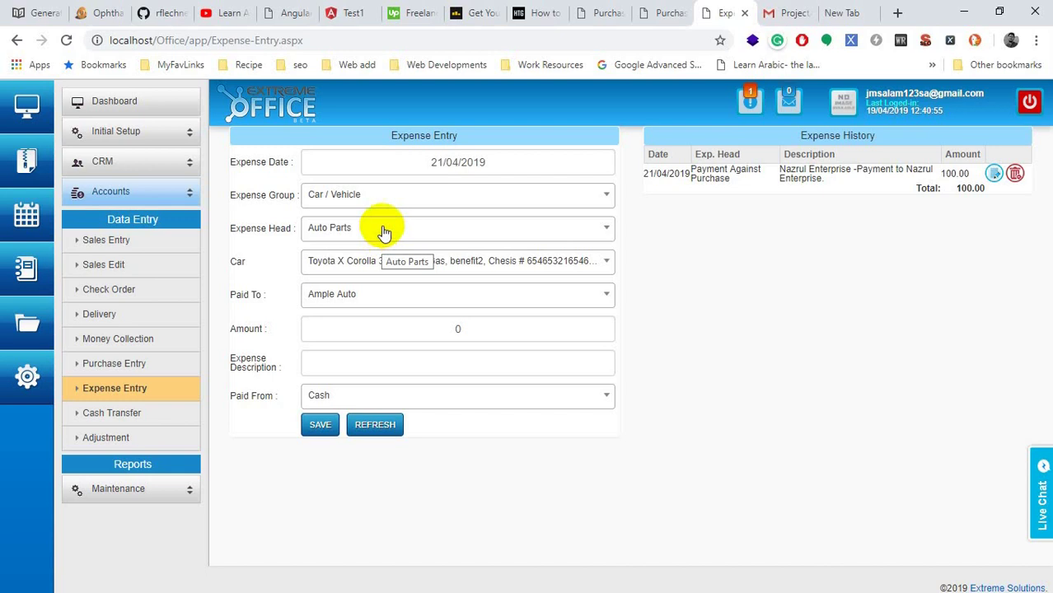
Step: Browse the expense groups, switching from Car / Vehicle to Salary to see its payees
{"action": "left_click", "coordinate": [360, 226]}
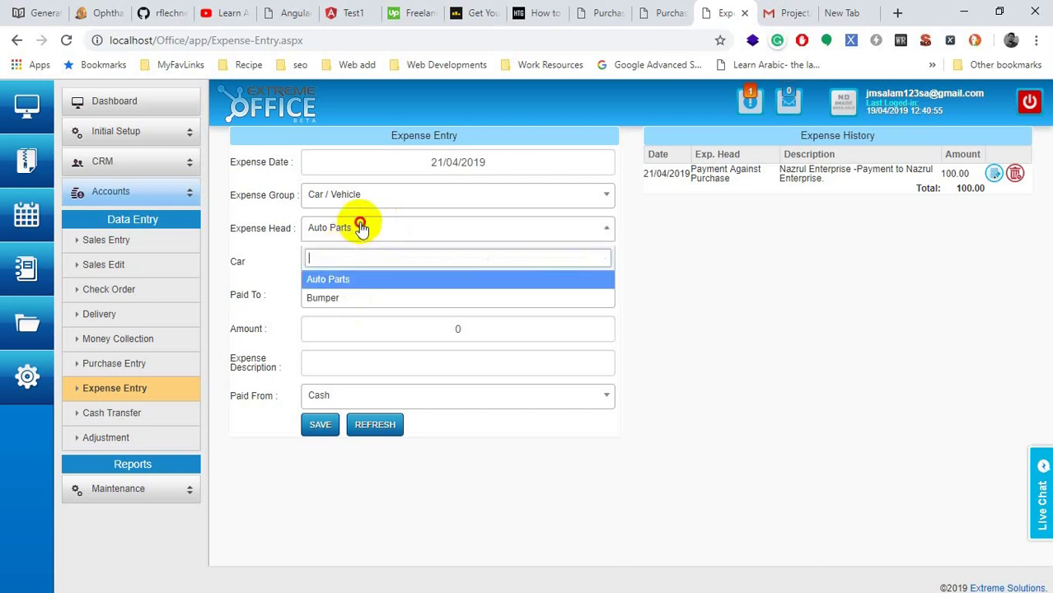
{"action": "left_click", "coordinate": [372, 195]}
{"action": "left_click", "coordinate": [742, 327]}
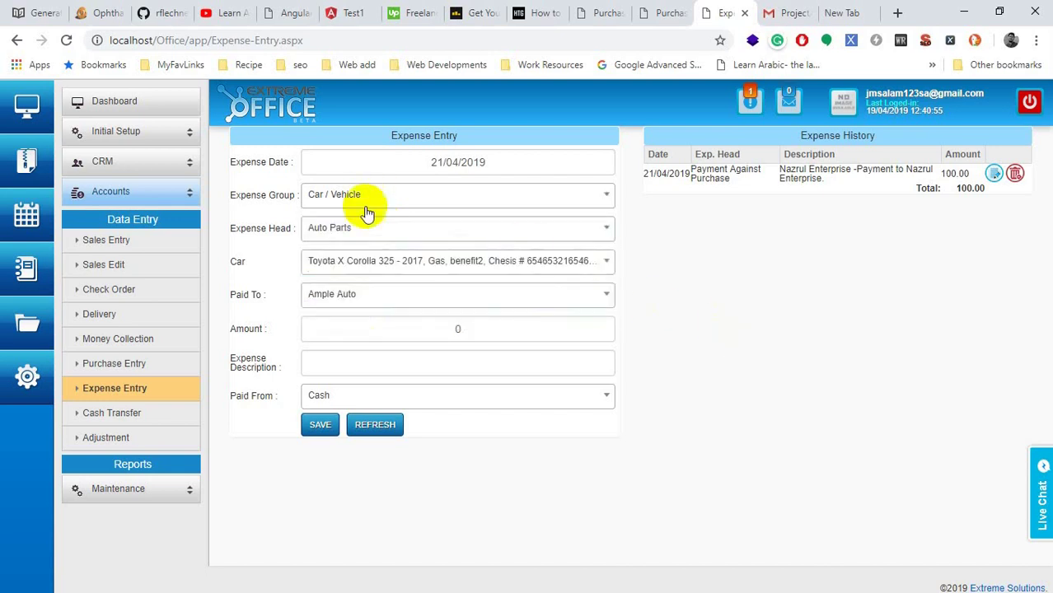
{"action": "left_click", "coordinate": [345, 195]}
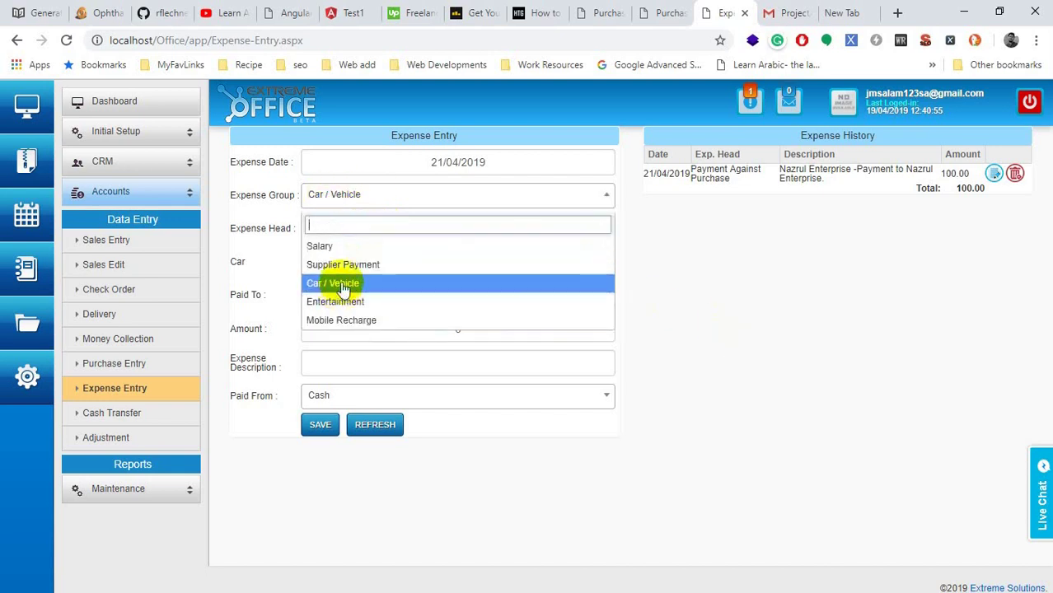
{"action": "left_click", "coordinate": [237, 263]}
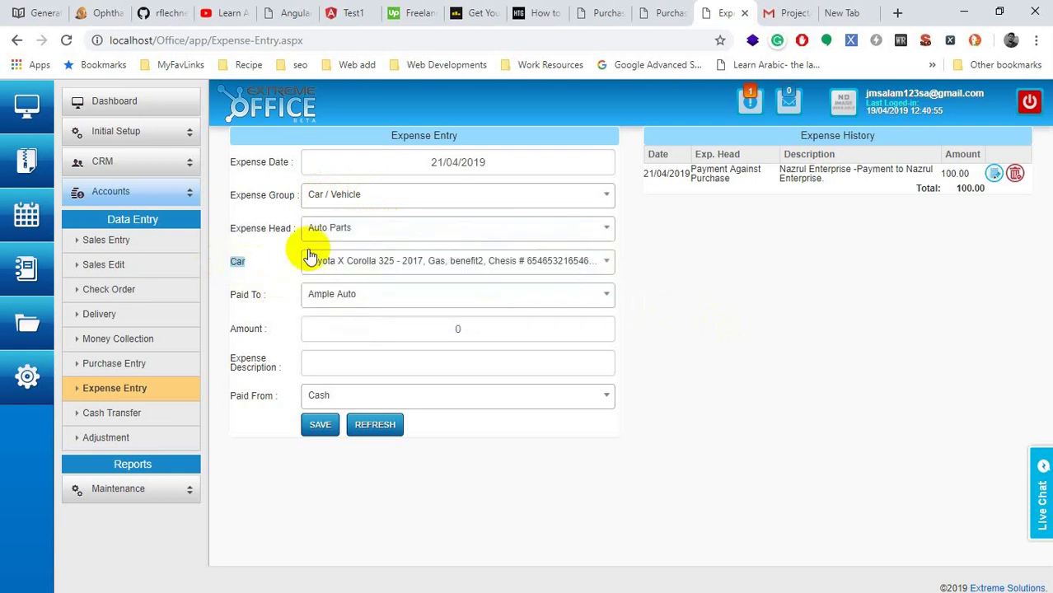
{"action": "left_click", "coordinate": [347, 200]}
{"action": "left_click", "coordinate": [342, 249]}
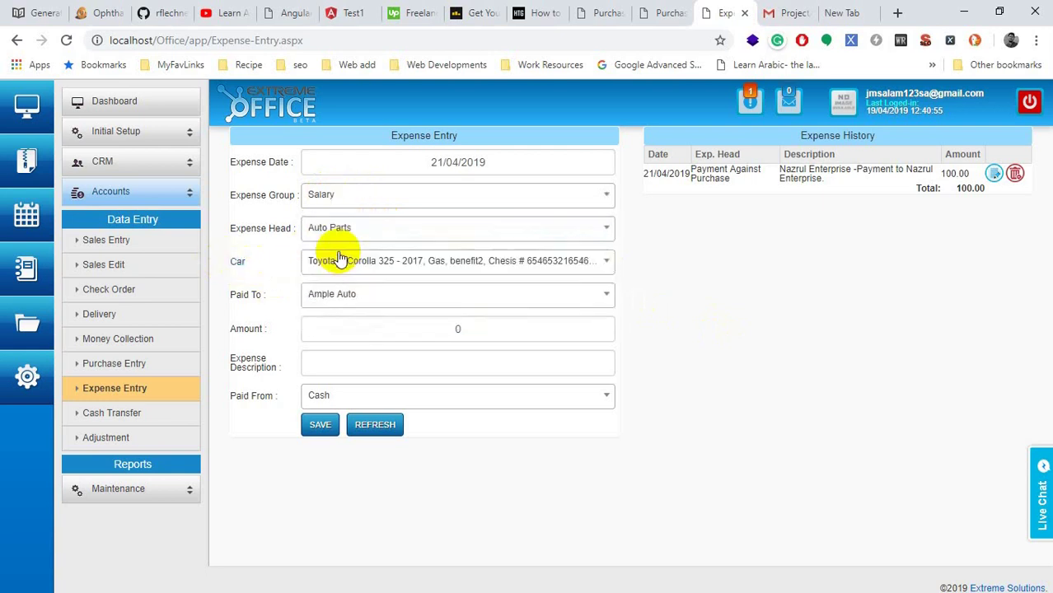
{"action": "left_click", "coordinate": [346, 261]}
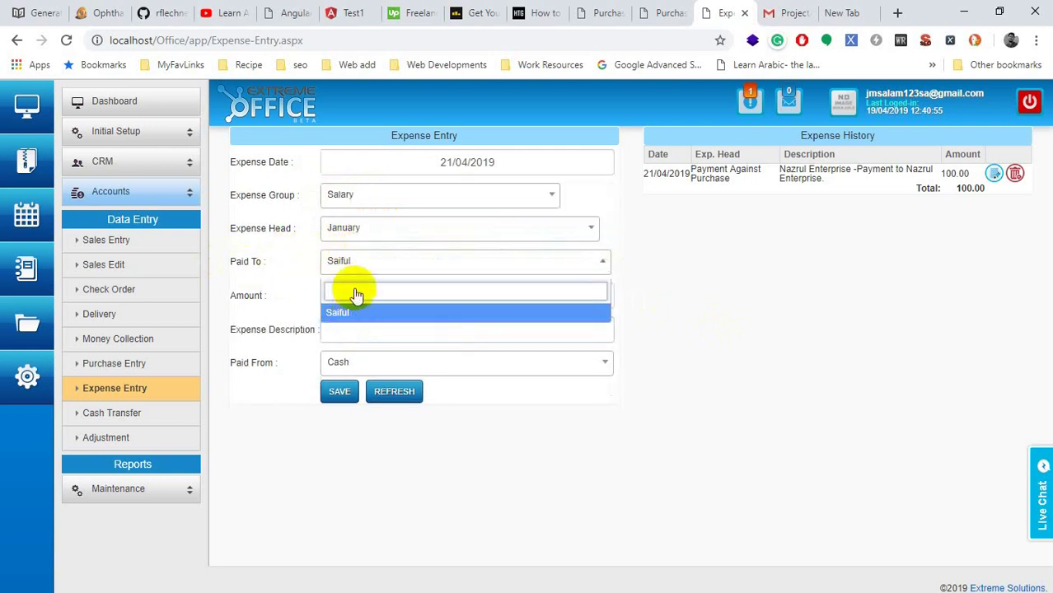
Step: Cycle the expense group through Supplier Payment and Car / Vehicle to Mobile Recharge
{"action": "left_click", "coordinate": [355, 195]}
{"action": "left_click", "coordinate": [343, 272]}
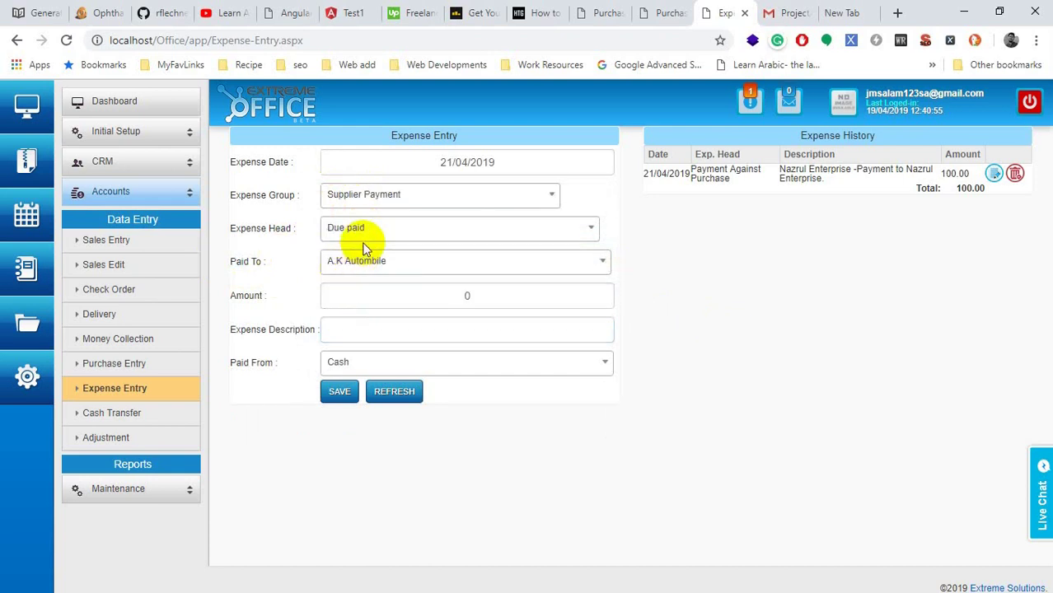
{"action": "left_click", "coordinate": [363, 261]}
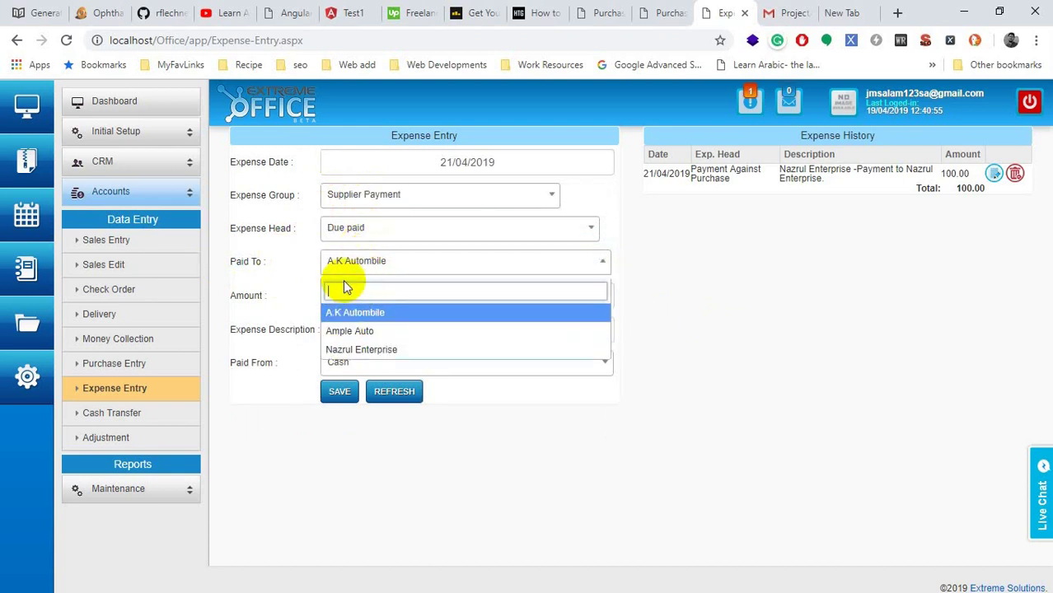
{"action": "left_click", "coordinate": [383, 200]}
{"action": "left_click", "coordinate": [363, 285]}
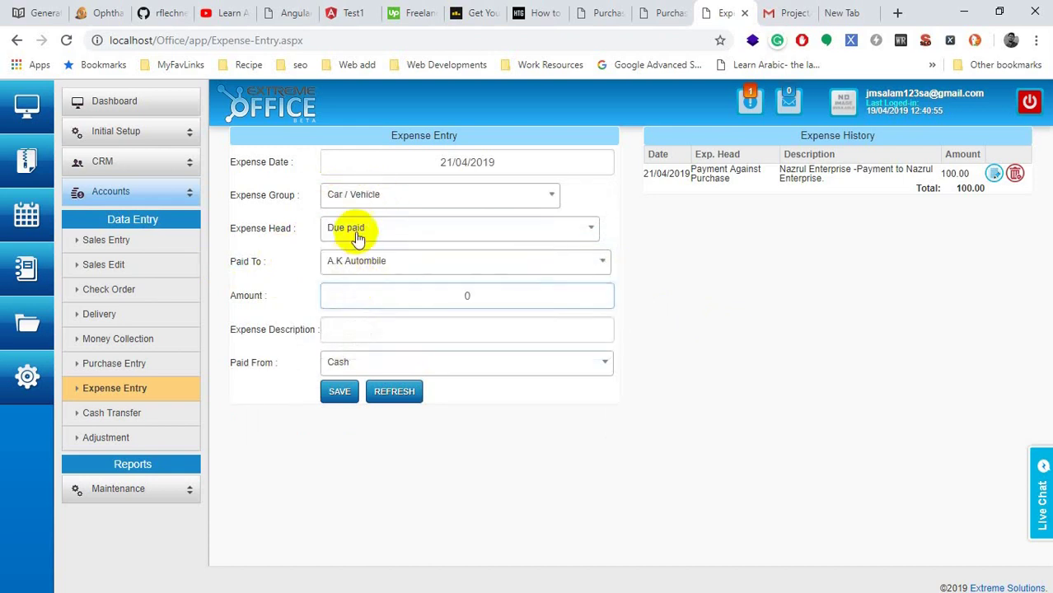
{"action": "left_click", "coordinate": [364, 195]}
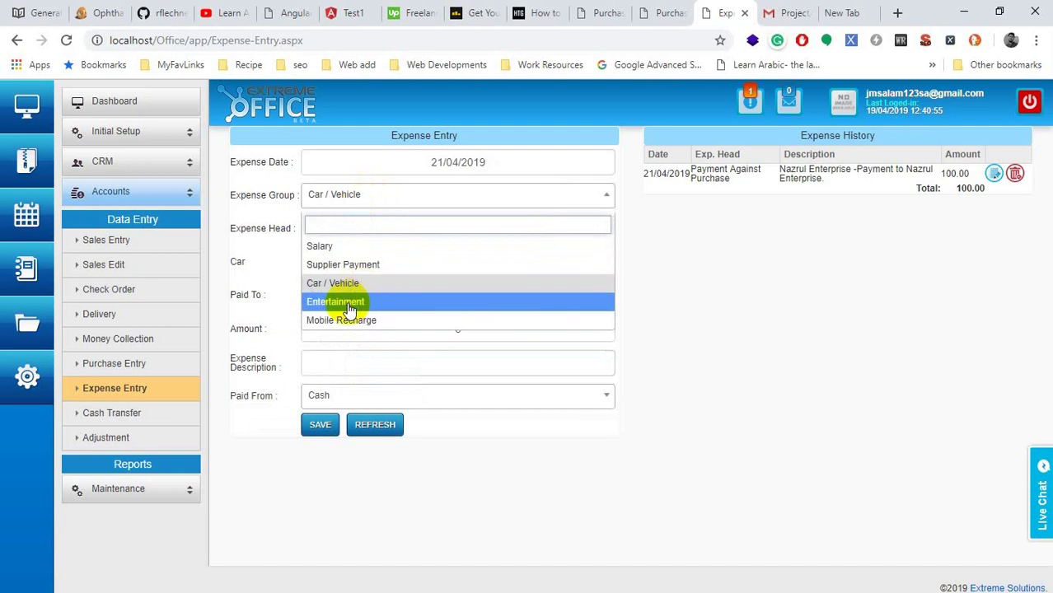
{"action": "left_click", "coordinate": [345, 320]}
Step: Keep the only mobile number as expense head, then view existing customers on Sales Entry INV195731
{"action": "left_click", "coordinate": [359, 233]}
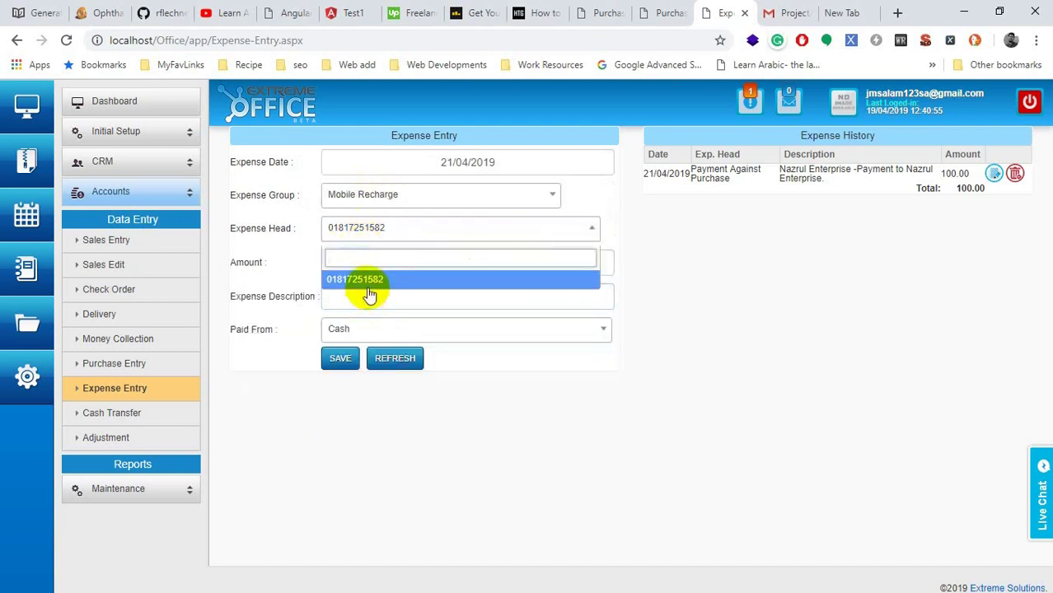
{"action": "left_click", "coordinate": [367, 280]}
{"action": "left_click", "coordinate": [412, 258]}
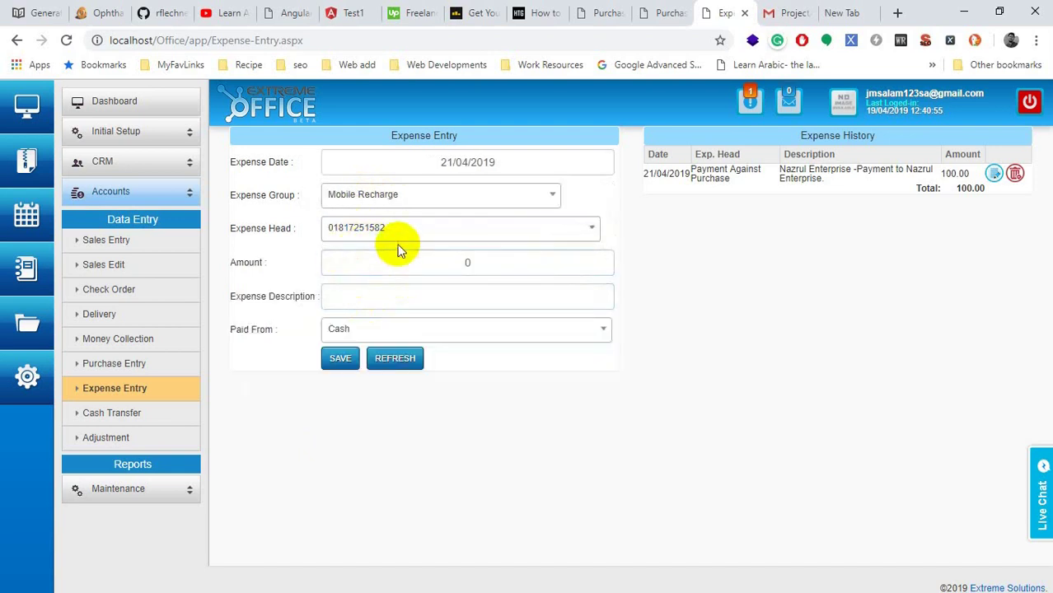
{"action": "left_click", "coordinate": [388, 297]}
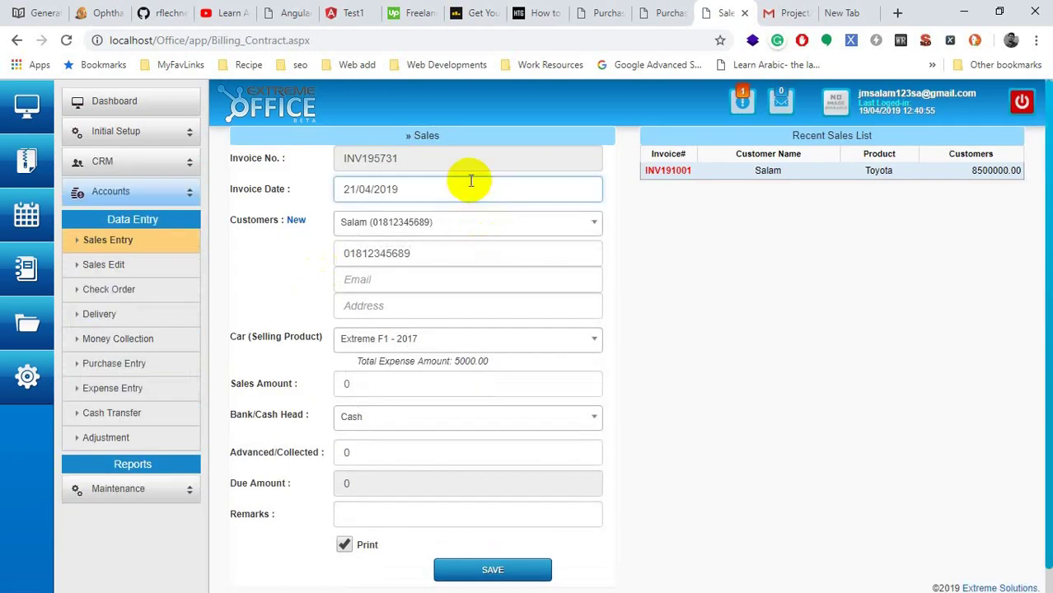
{"action": "left_click", "coordinate": [410, 221]}
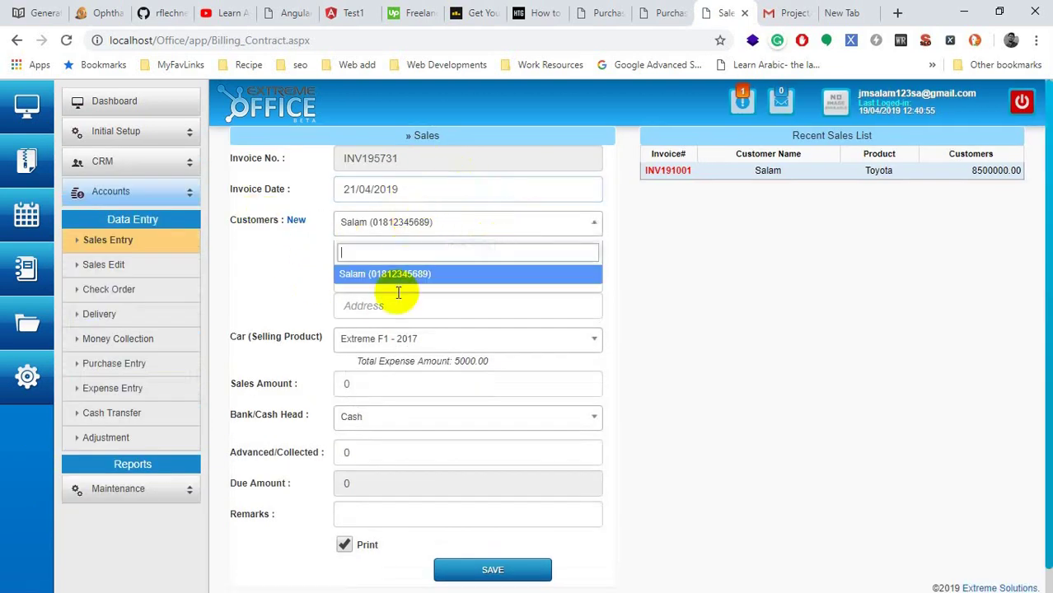
{"action": "left_click", "coordinate": [389, 275]}
Step: Add a new customer to the invoice with name, mobile number, e-mail and address
{"action": "left_click", "coordinate": [295, 221]}
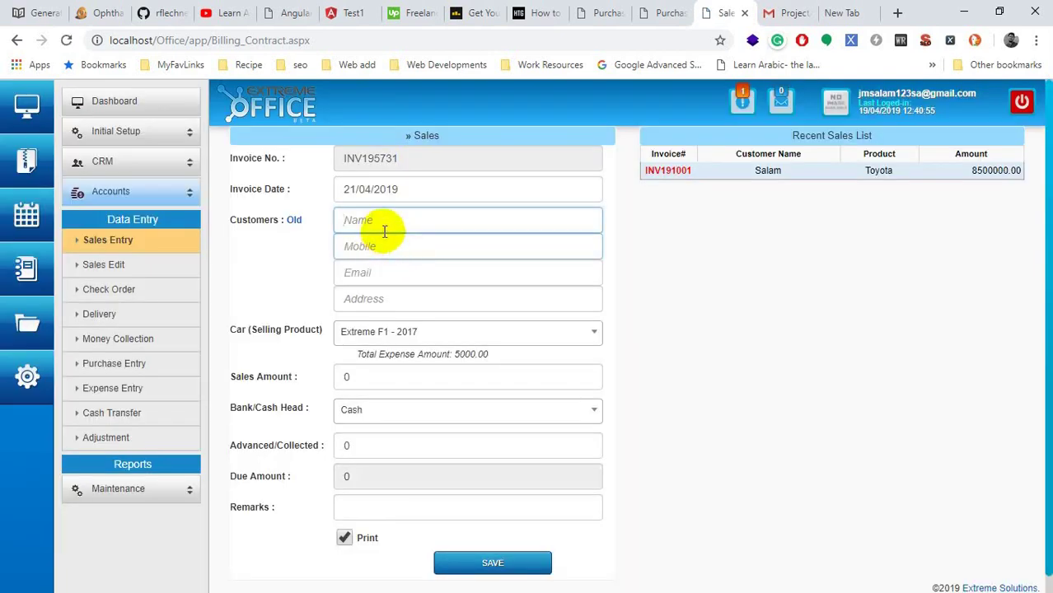
{"action": "left_click", "coordinate": [382, 222]}
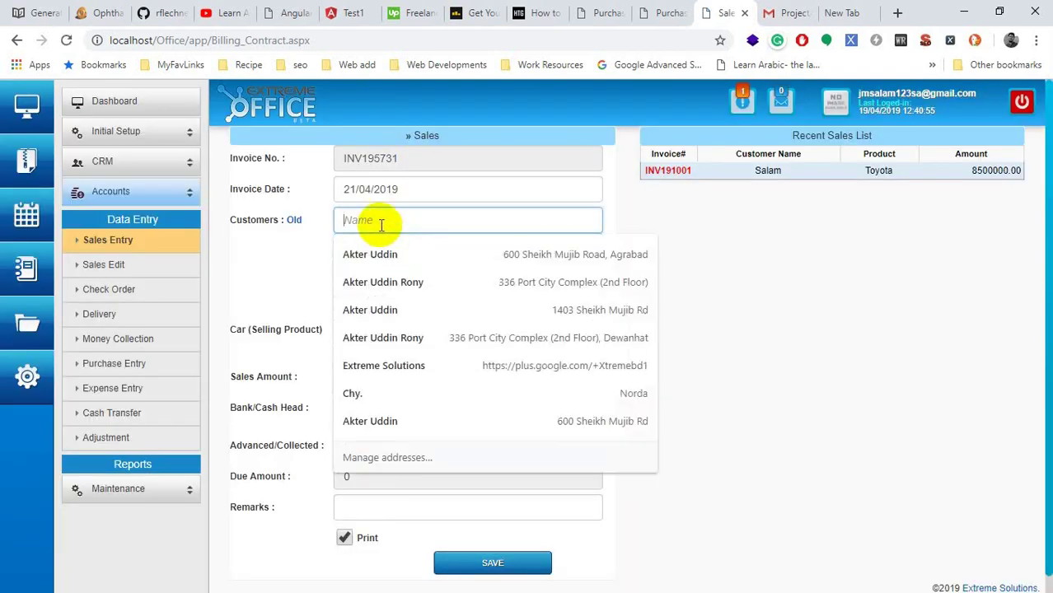
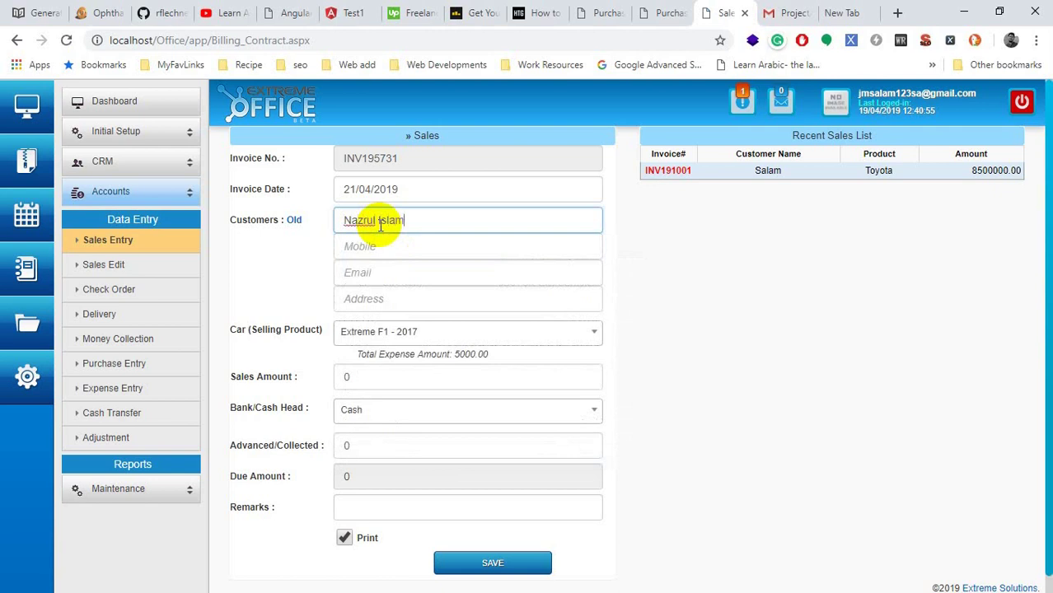
{"action": "key", "text": "Tab"}
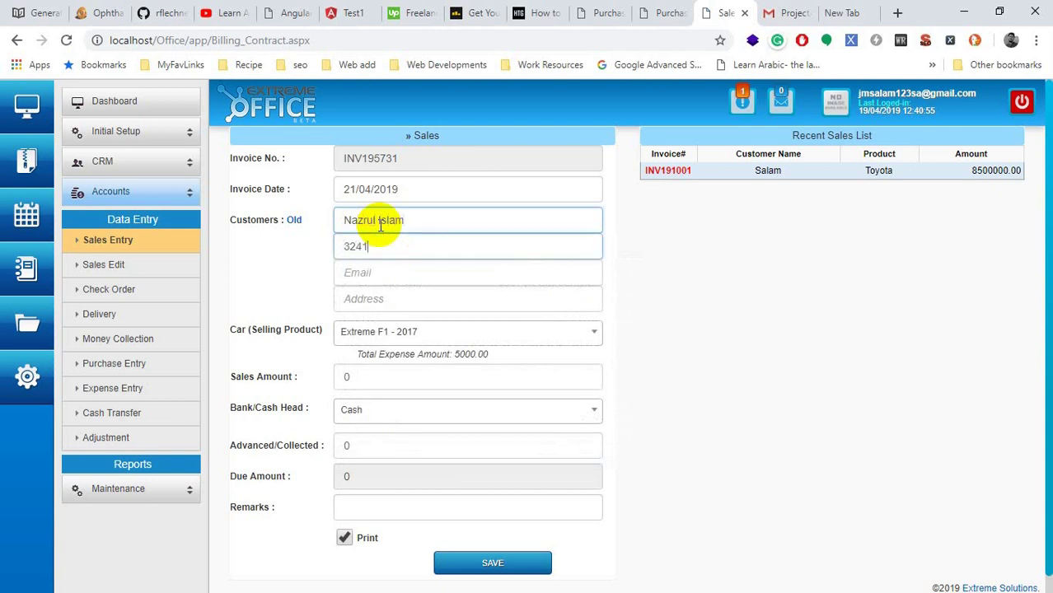
{"action": "key", "text": "Tab"}
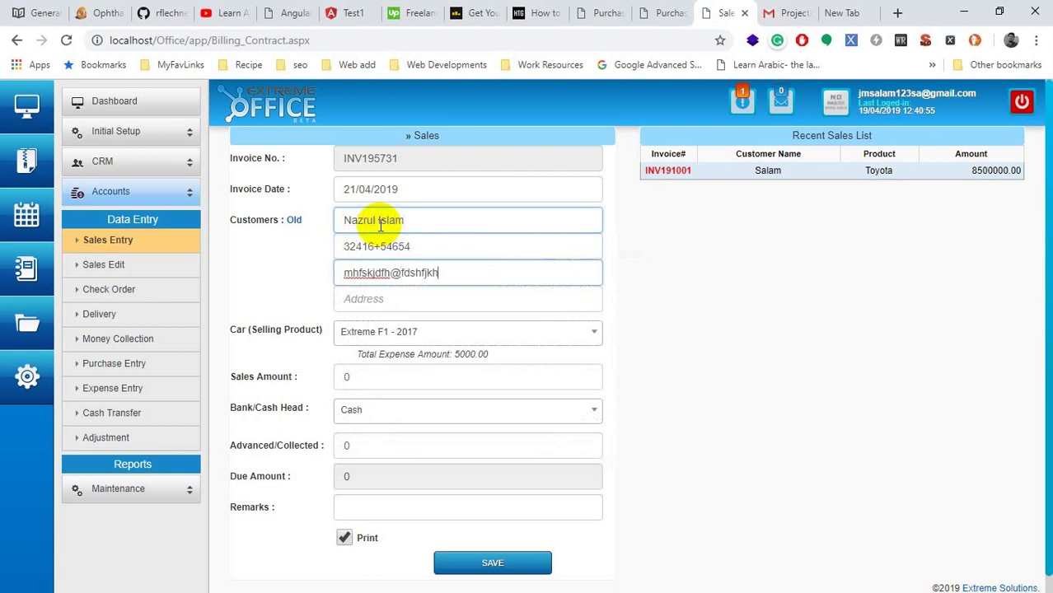
{"action": "key", "text": "Tab"}
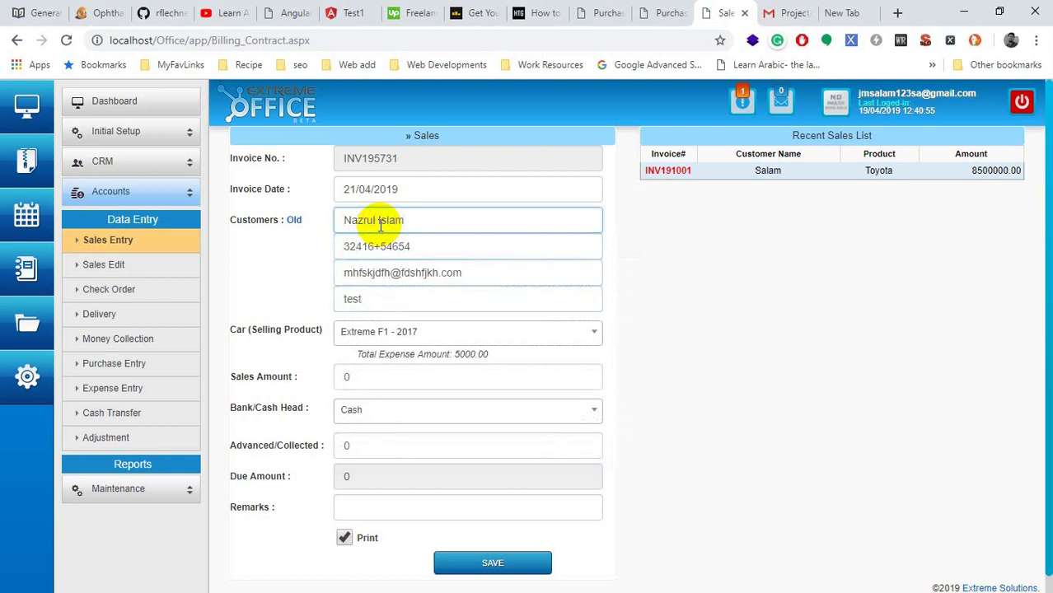
{"action": "left_click", "coordinate": [549, 329]}
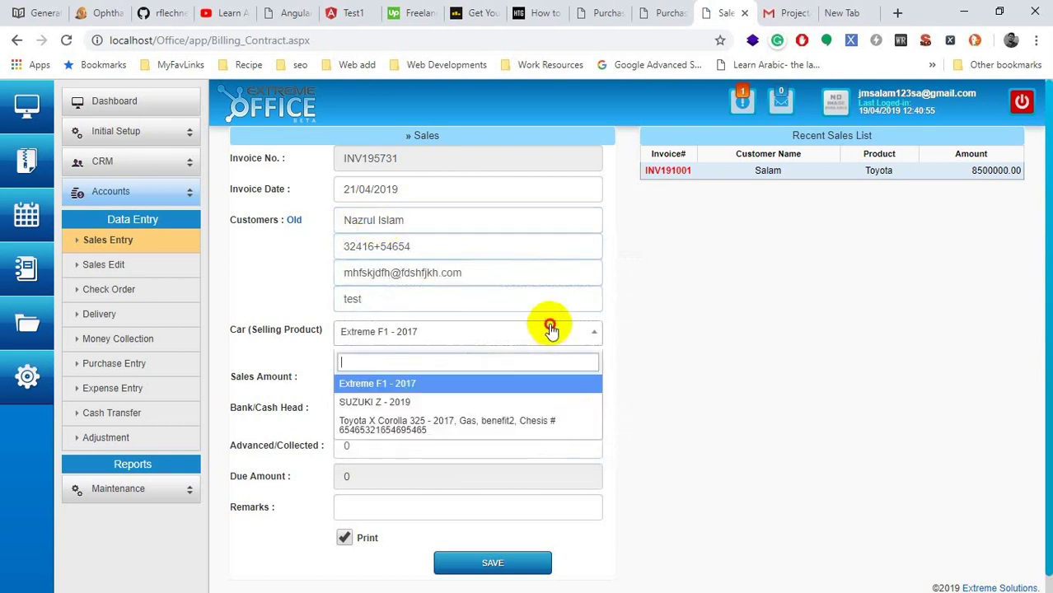
{"action": "left_click", "coordinate": [423, 425]}
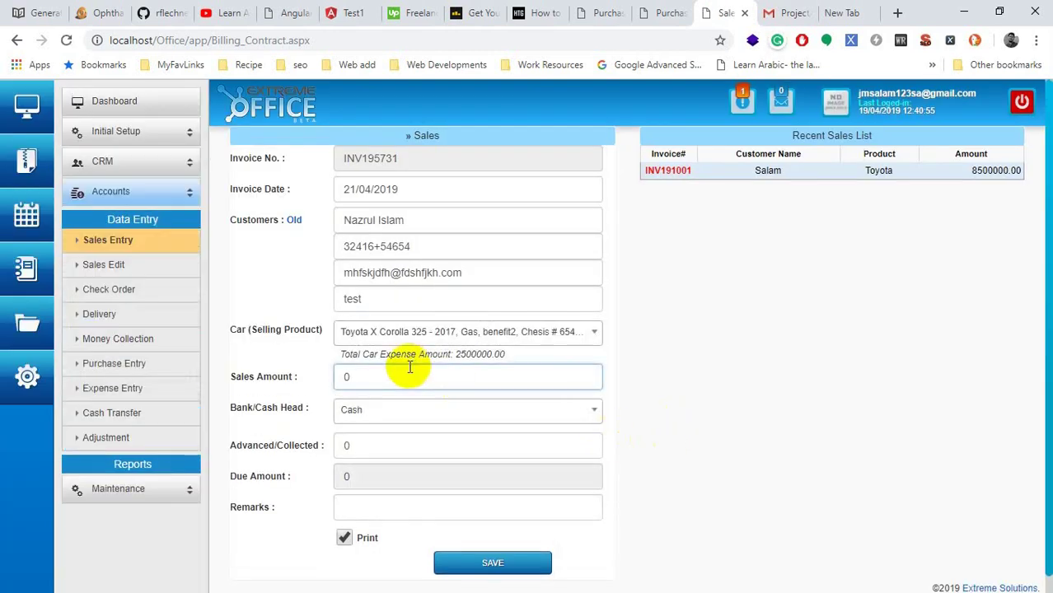
{"action": "double_click", "coordinate": [372, 376]}
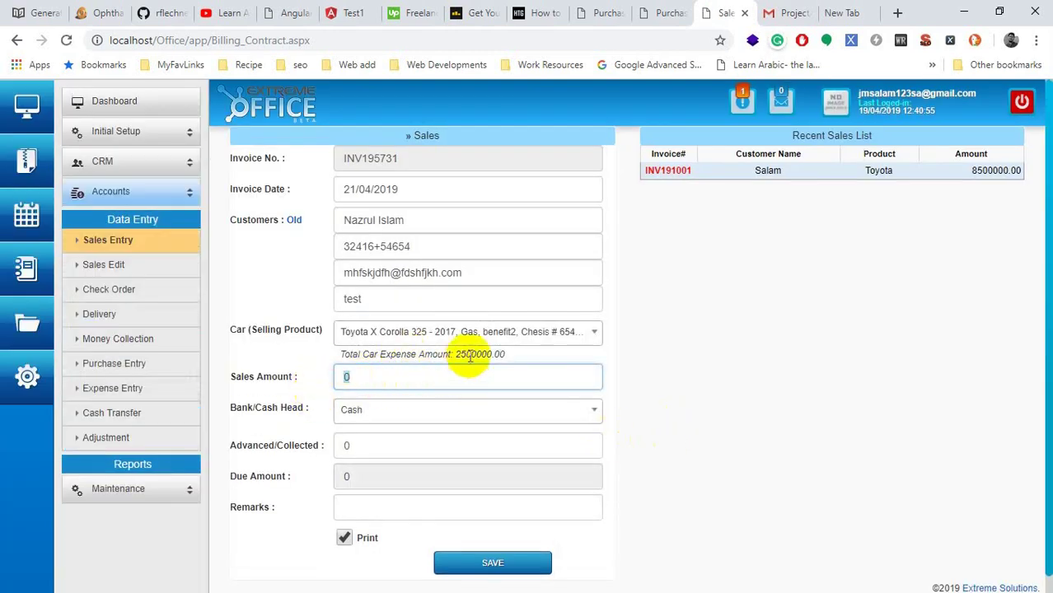
{"action": "left_click_drag", "start_coordinate": [456, 354], "coordinate": [488, 358]}
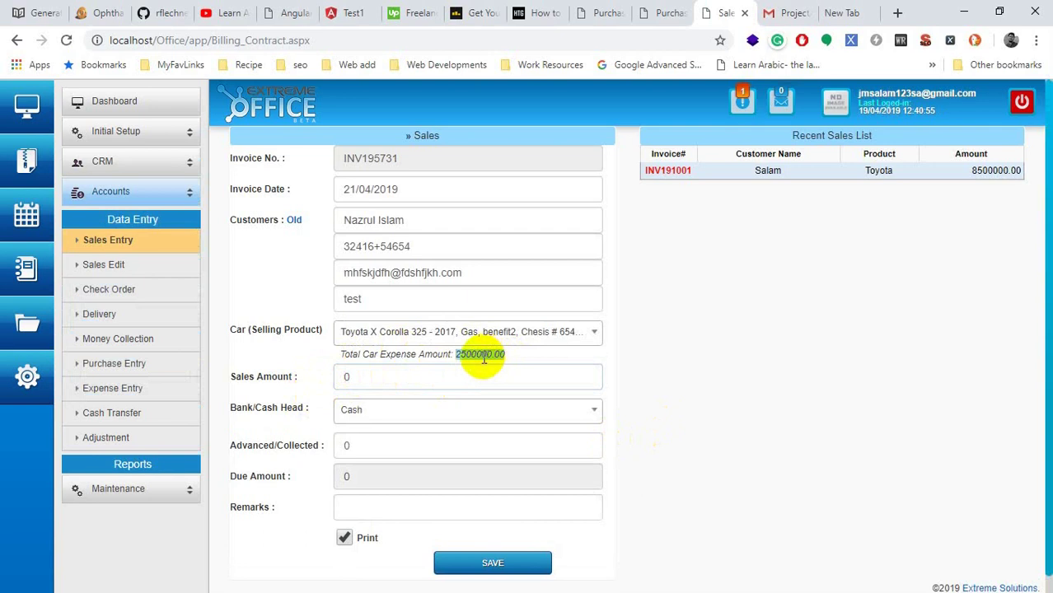
{"action": "double_click", "coordinate": [375, 376]}
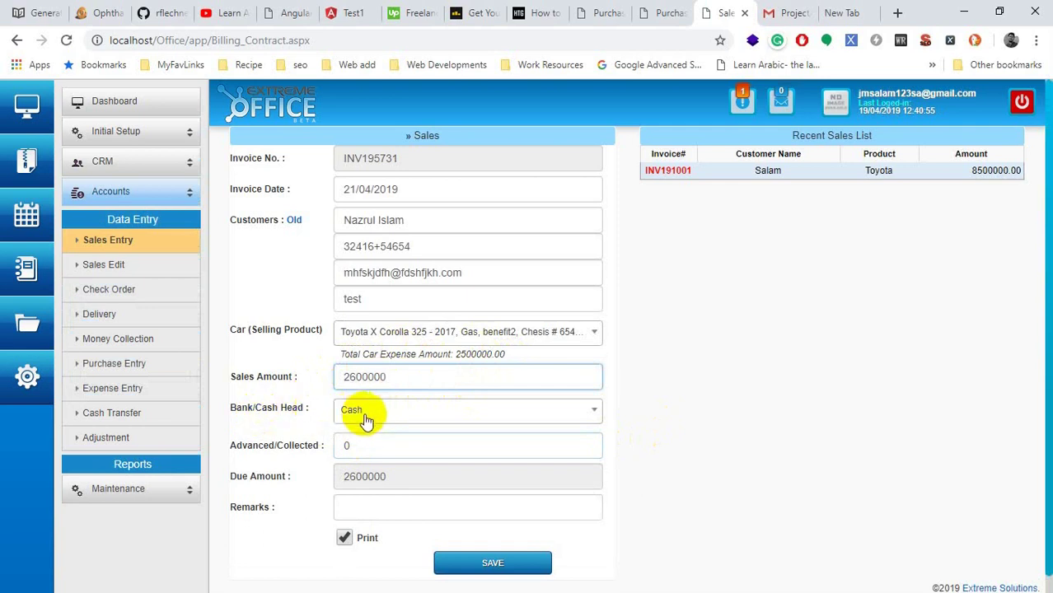
{"action": "left_click", "coordinate": [369, 416]}
{"action": "left_click", "coordinate": [659, 449]}
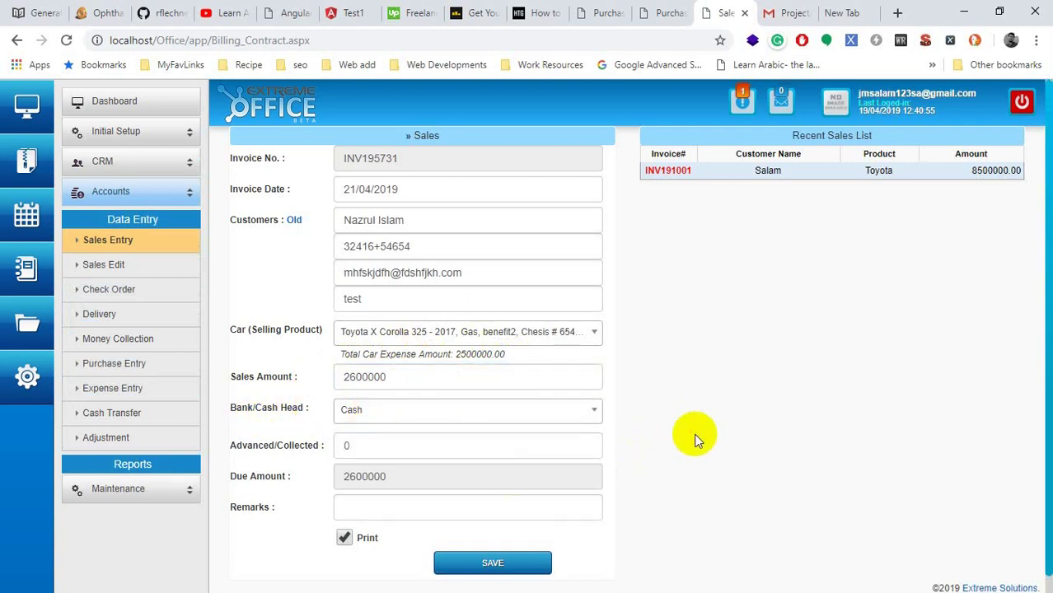
{"action": "left_click", "coordinate": [383, 447]}
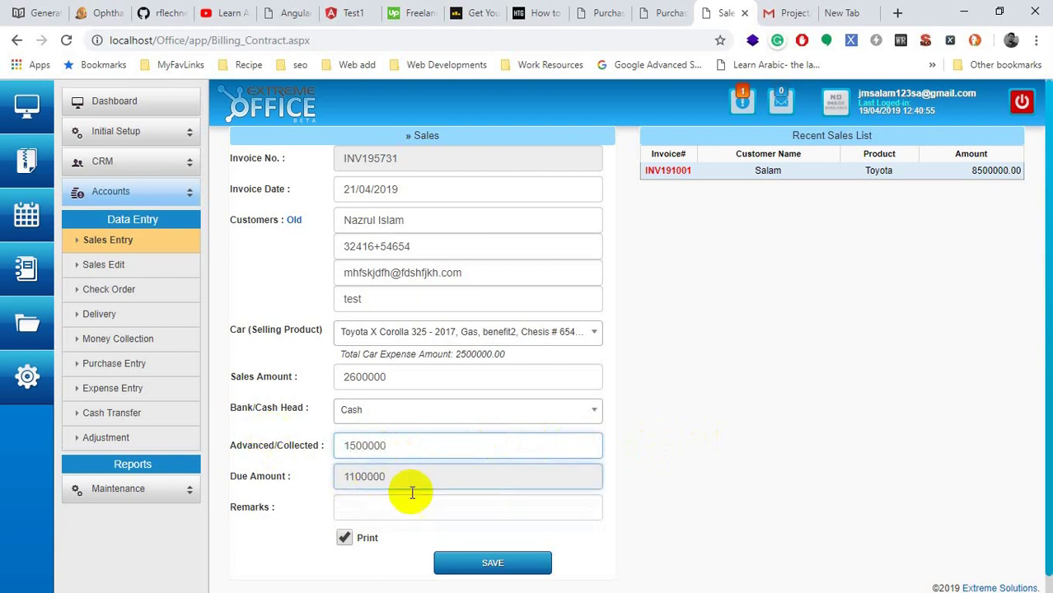
{"action": "left_click_drag", "start_coordinate": [411, 486], "coordinate": [343, 473]}
{"action": "left_click", "coordinate": [377, 512]}
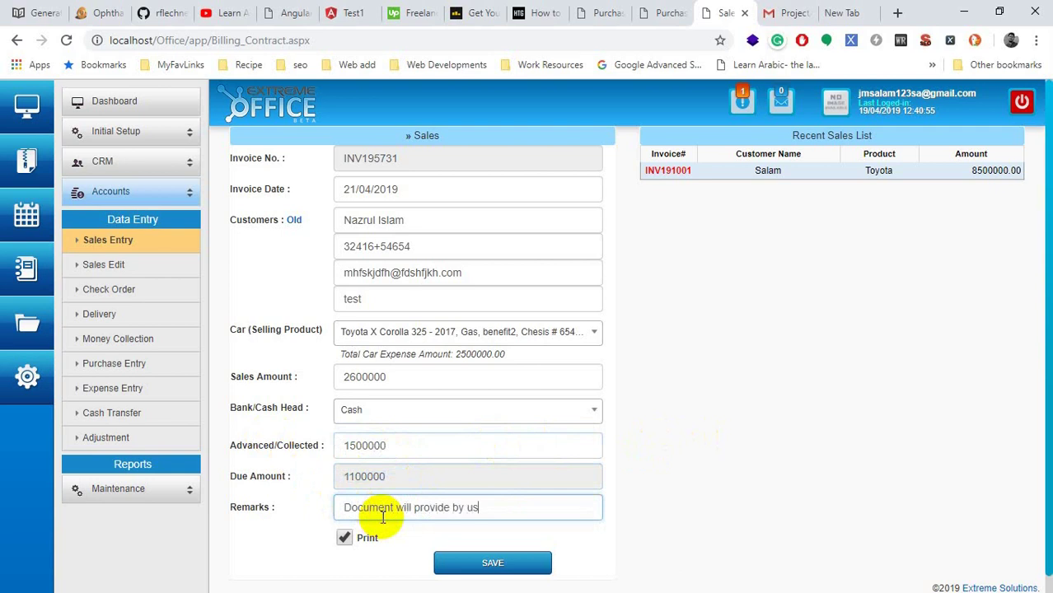
Step: Save the sales invoice and scroll through the resulting SQL error
{"action": "left_click", "coordinate": [476, 570]}
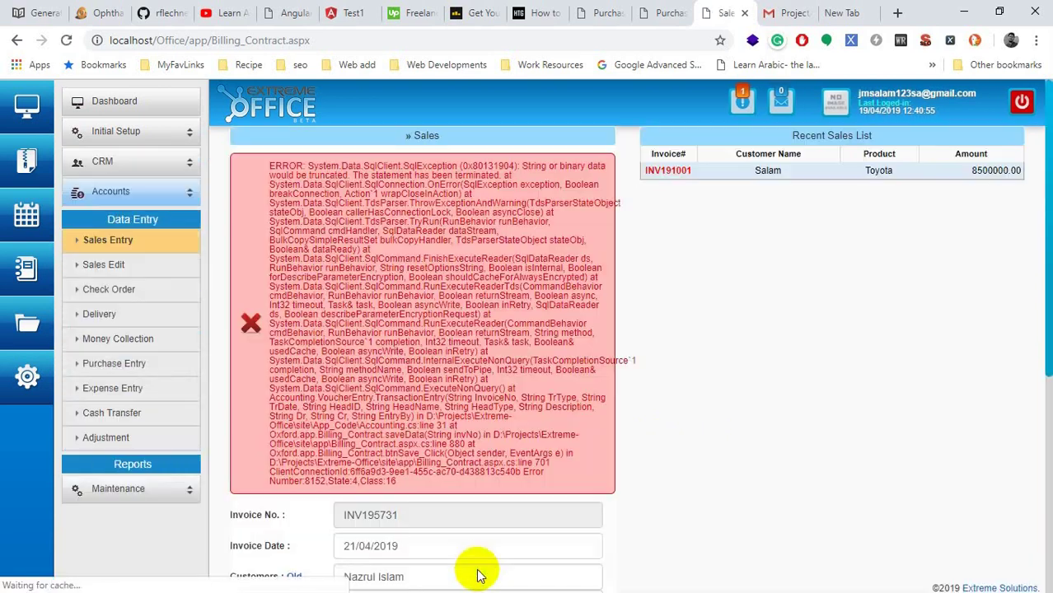
{"action": "scroll", "coordinate": [499, 371], "scroll_direction": "down", "scroll_amount": 5}
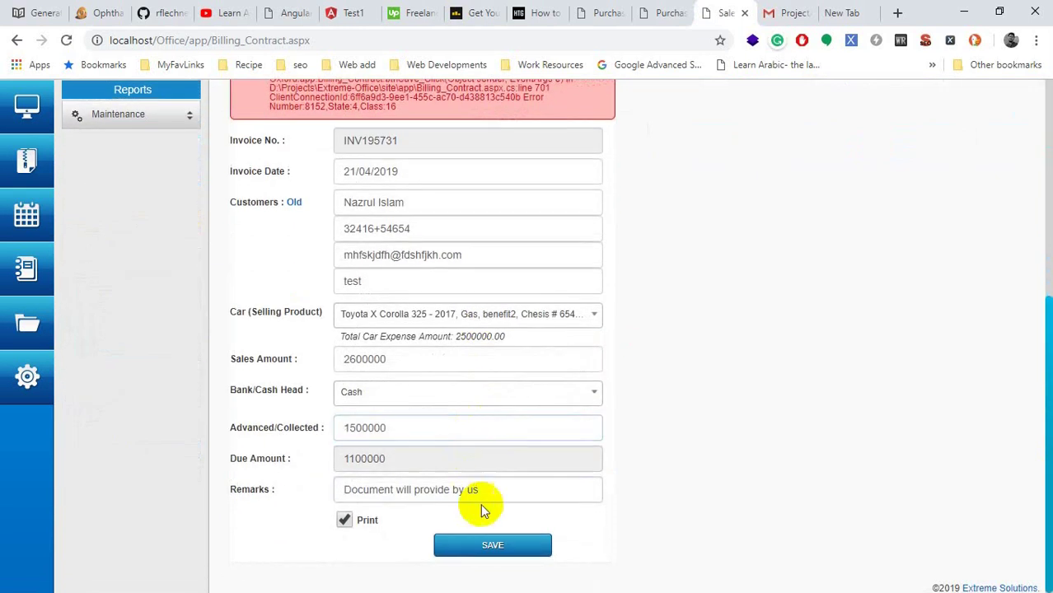
{"action": "scroll", "coordinate": [462, 494], "scroll_direction": "up", "scroll_amount": 5}
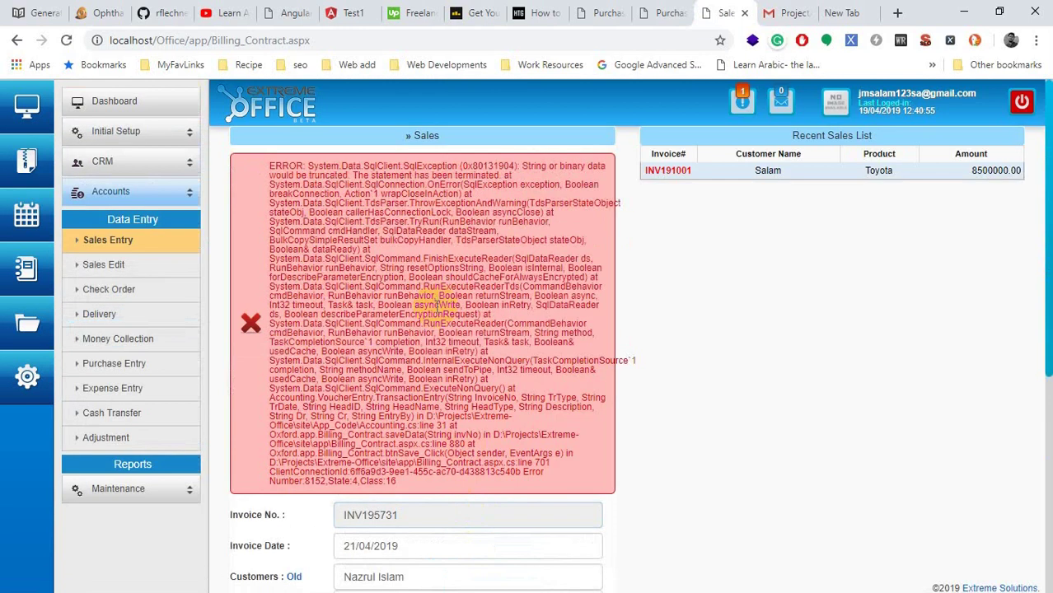
{"action": "left_click_drag", "start_coordinate": [540, 167], "coordinate": [583, 166]}
{"action": "scroll", "coordinate": [425, 188], "scroll_direction": "down", "scroll_amount": 5}
{"action": "scroll", "coordinate": [689, 467], "scroll_direction": "up", "scroll_amount": 5}
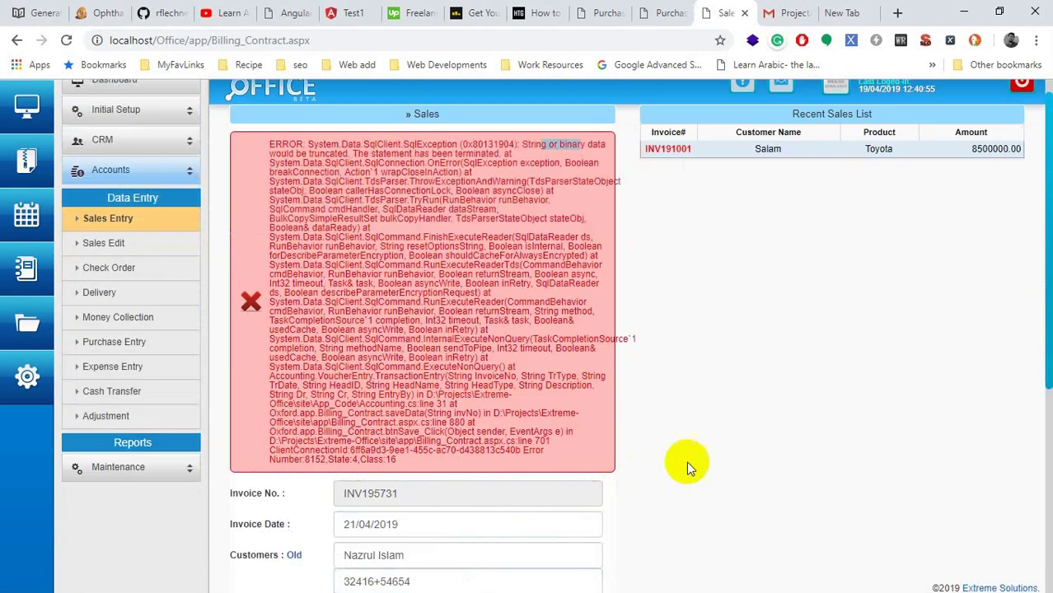
Step: Resubmit the sale as INV195732, get a duplicate-customer error, and switch to an existing customer
{"action": "left_click_drag", "start_coordinate": [782, 170], "coordinate": [752, 171]}
{"action": "scroll", "coordinate": [806, 341], "scroll_direction": "down", "scroll_amount": 4}
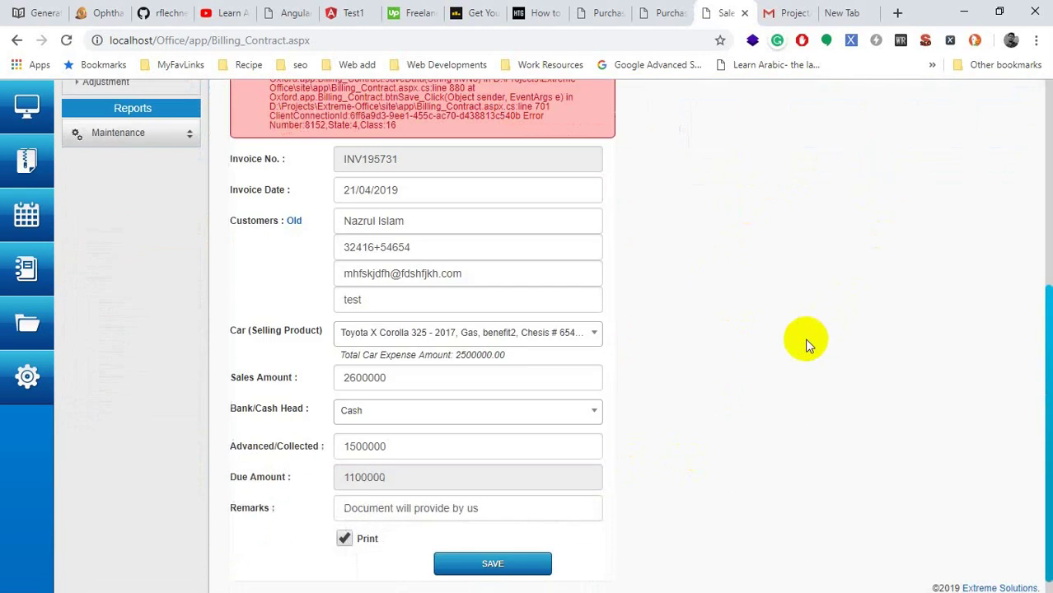
{"action": "scroll", "coordinate": [461, 280], "scroll_direction": "up", "scroll_amount": 4}
{"action": "scroll", "coordinate": [534, 310], "scroll_direction": "down", "scroll_amount": 4}
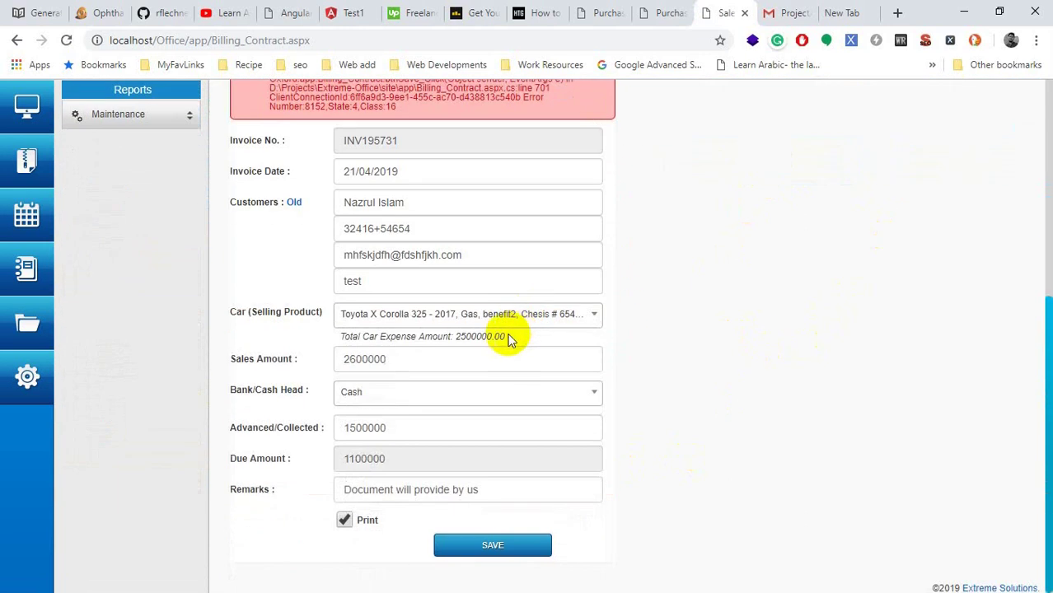
{"action": "left_click", "coordinate": [510, 546]}
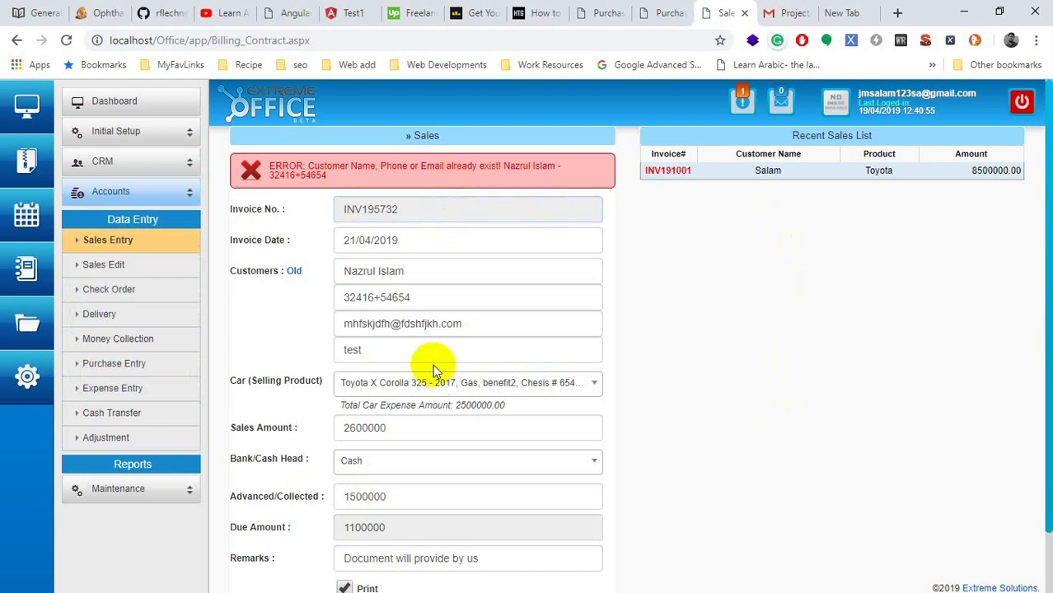
{"action": "left_click", "coordinate": [292, 273]}
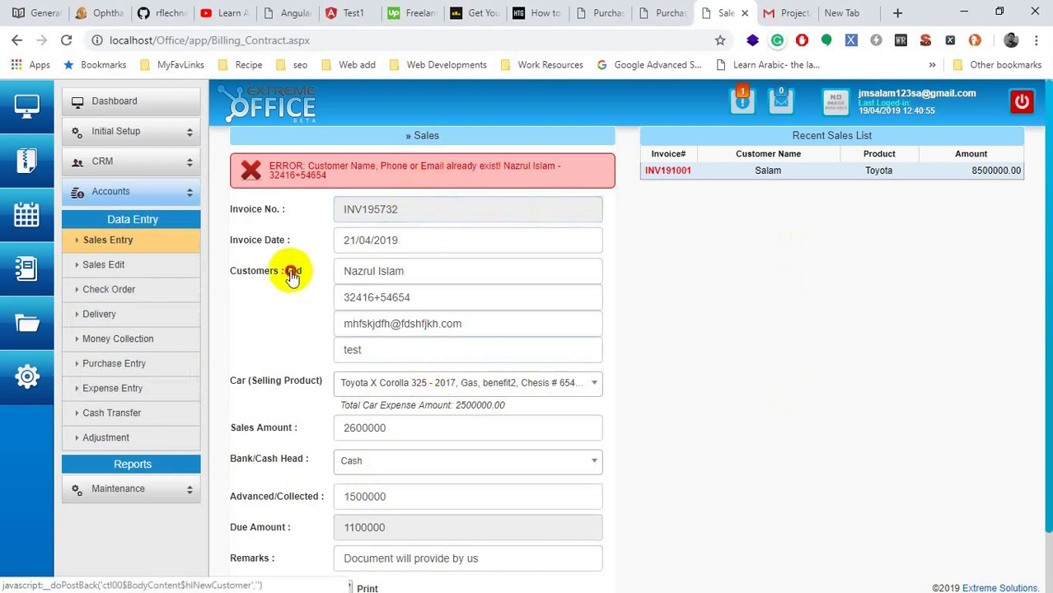
Step: Save with the existing customer, hitting a 'string or binary data would be truncated' error, and expand Reports
{"action": "scroll", "coordinate": [394, 367], "scroll_direction": "down", "scroll_amount": 1}
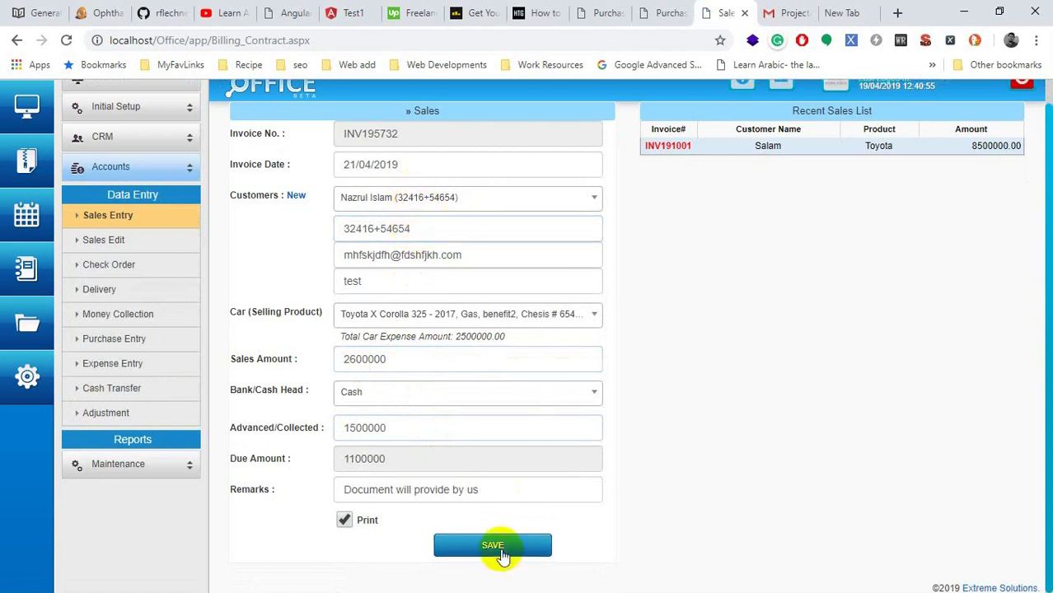
{"action": "left_click", "coordinate": [499, 548]}
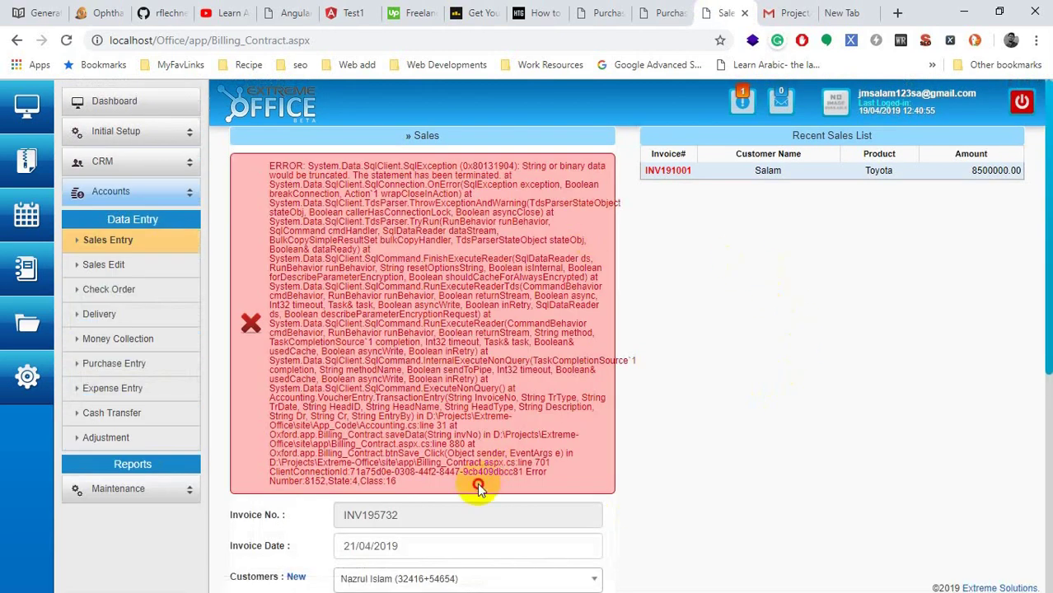
{"action": "left_click_drag", "start_coordinate": [477, 483], "coordinate": [288, 186]}
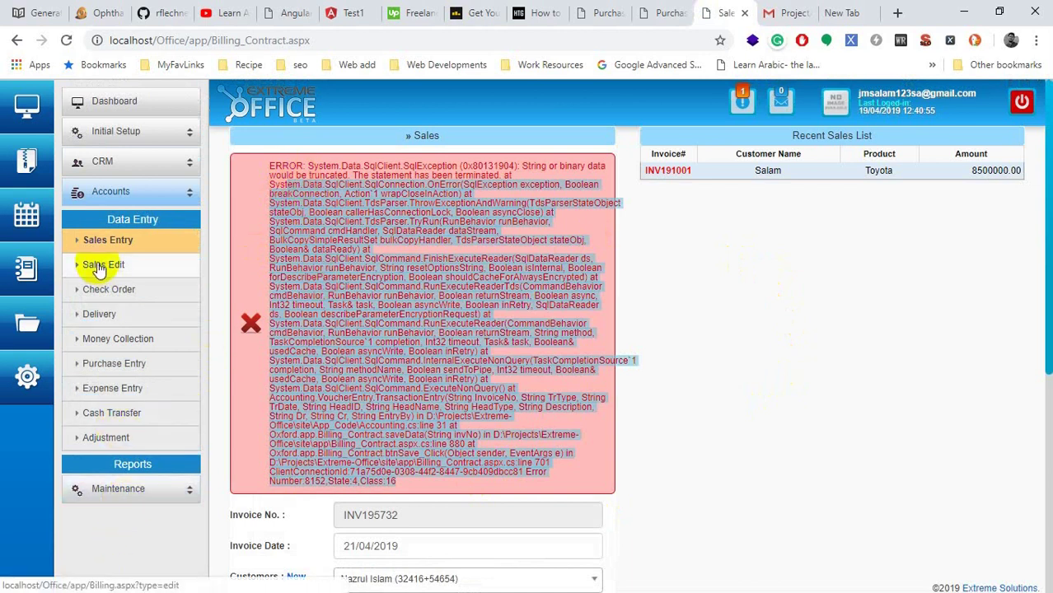
{"action": "left_click", "coordinate": [120, 474]}
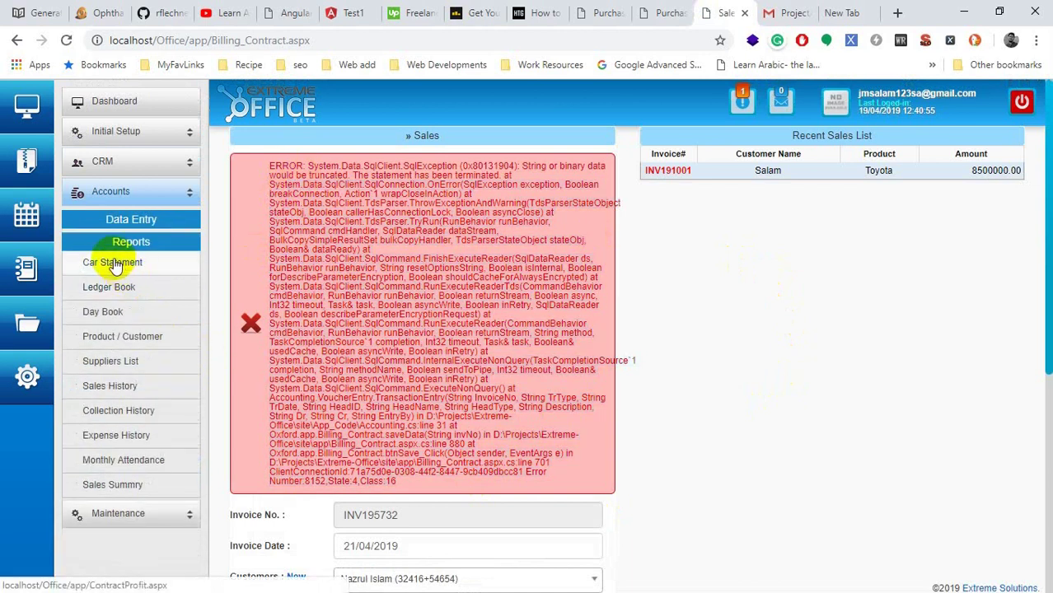
Step: Open the car Selling Statement and compare the three unsold cars with the two sold ones
{"action": "left_click", "coordinate": [113, 264]}
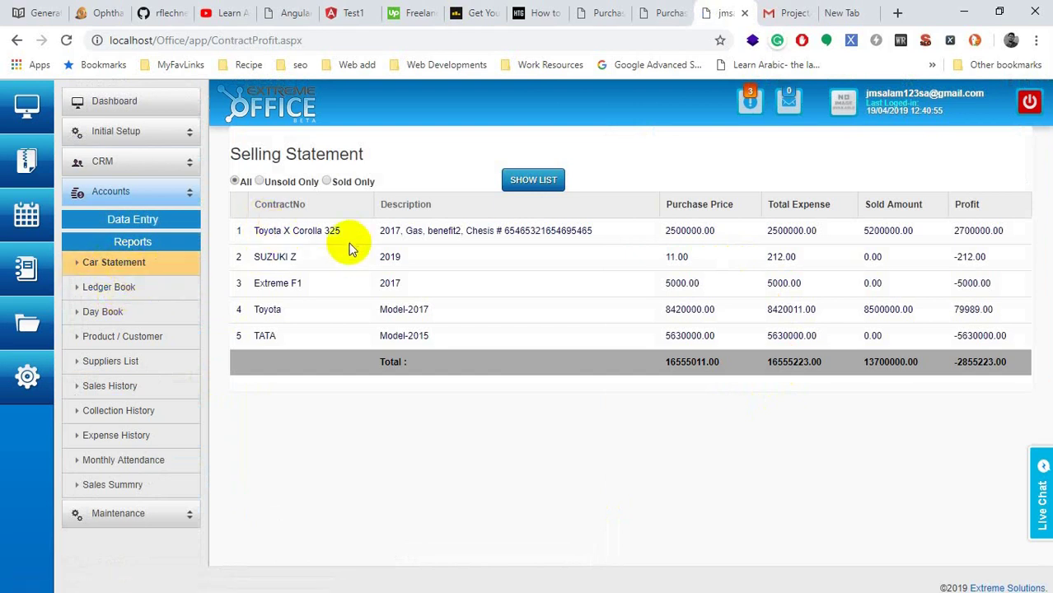
{"action": "left_click_drag", "start_coordinate": [341, 232], "coordinate": [280, 226]}
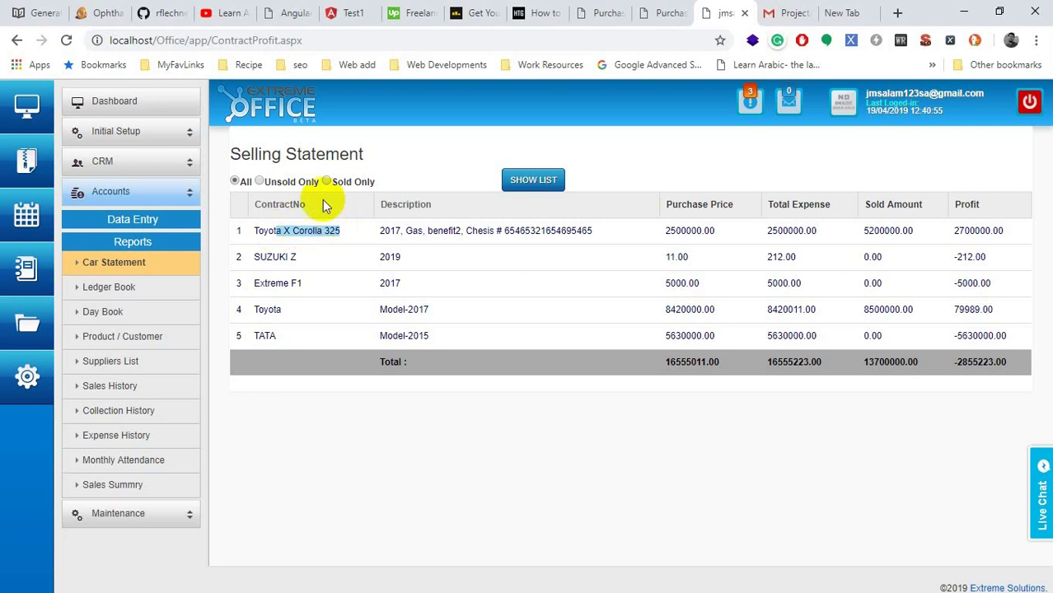
{"action": "left_click", "coordinate": [279, 182]}
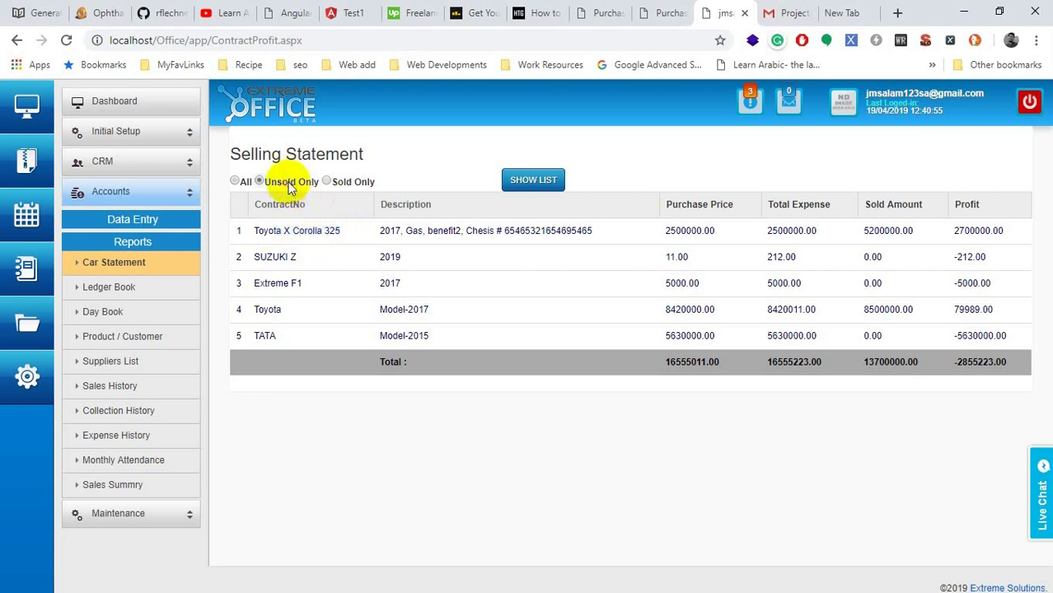
{"action": "left_click", "coordinate": [534, 182]}
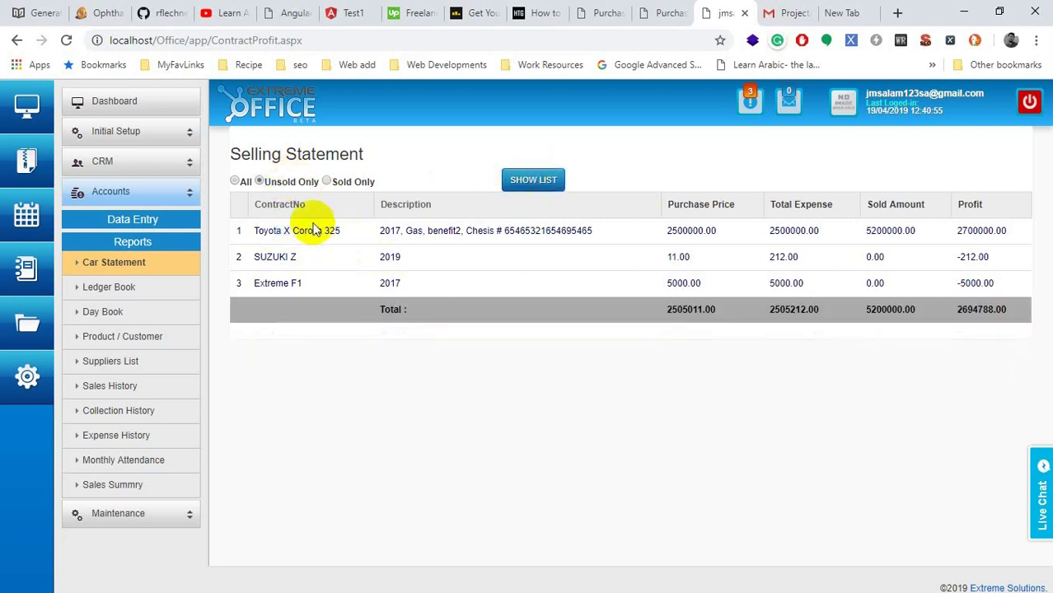
{"action": "left_click_drag", "start_coordinate": [284, 233], "coordinate": [370, 301]}
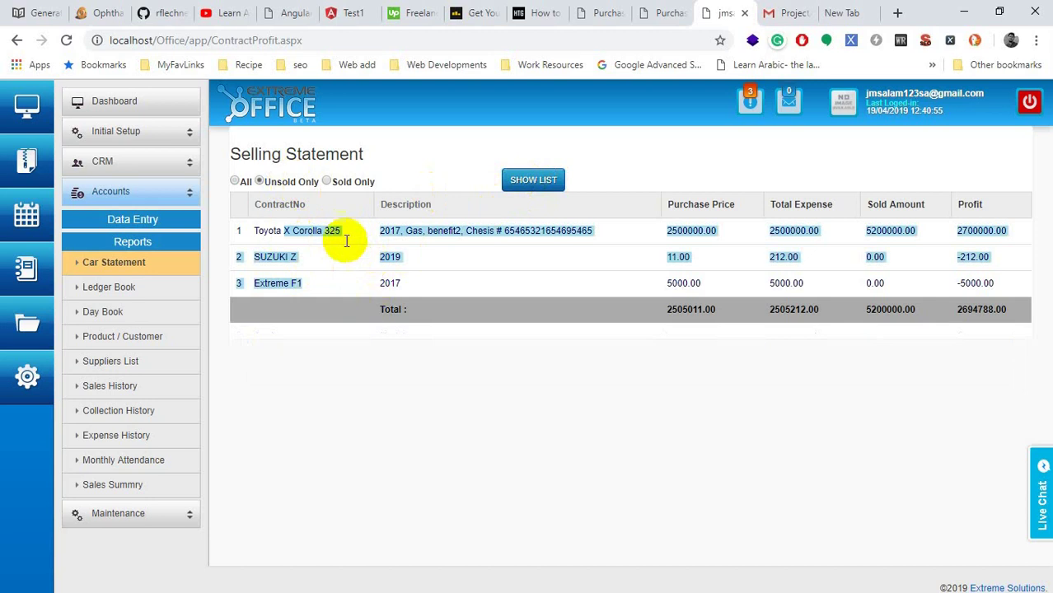
{"action": "left_click", "coordinate": [328, 182]}
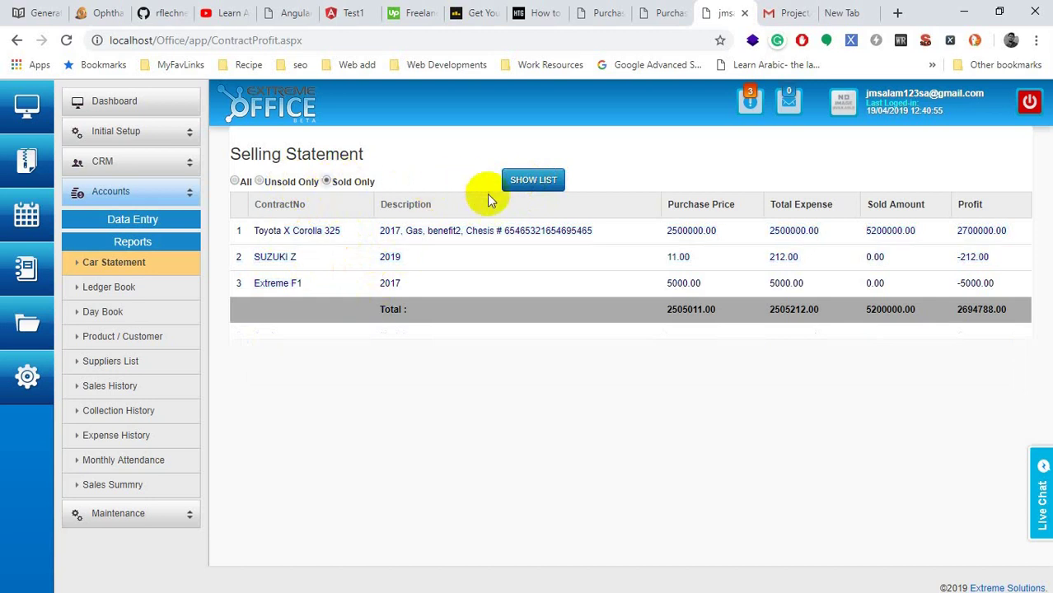
{"action": "left_click", "coordinate": [519, 182]}
{"action": "left_click_drag", "start_coordinate": [325, 236], "coordinate": [592, 276]}
{"action": "left_click", "coordinate": [586, 290]}
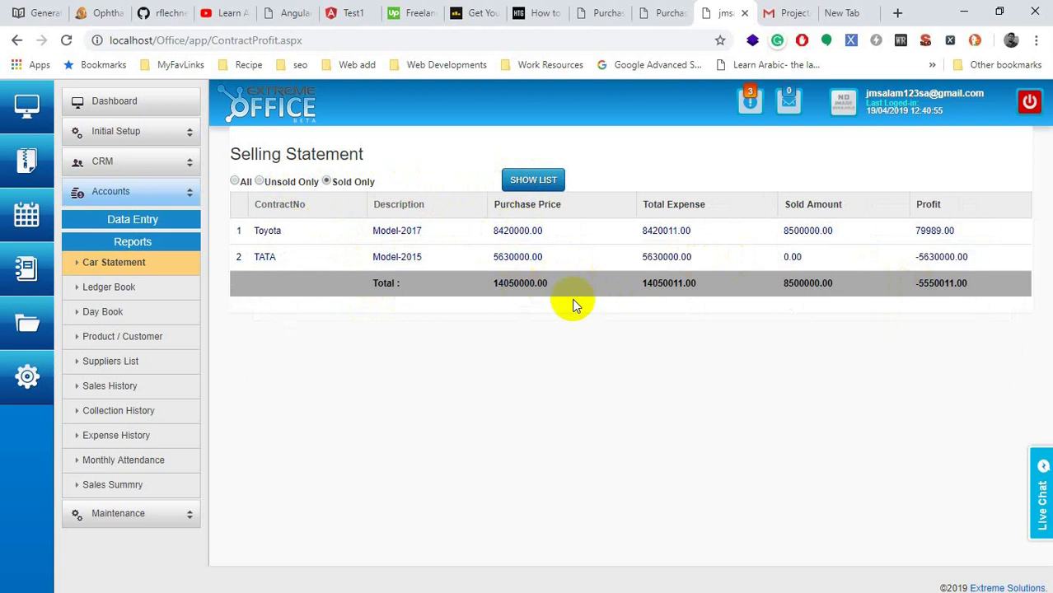
Step: Check the sold totals, then the unsold list's Purchase Price, Total Expense, Sold Amount and Profit columns
{"action": "double_click", "coordinate": [668, 282]}
{"action": "double_click", "coordinate": [808, 284]}
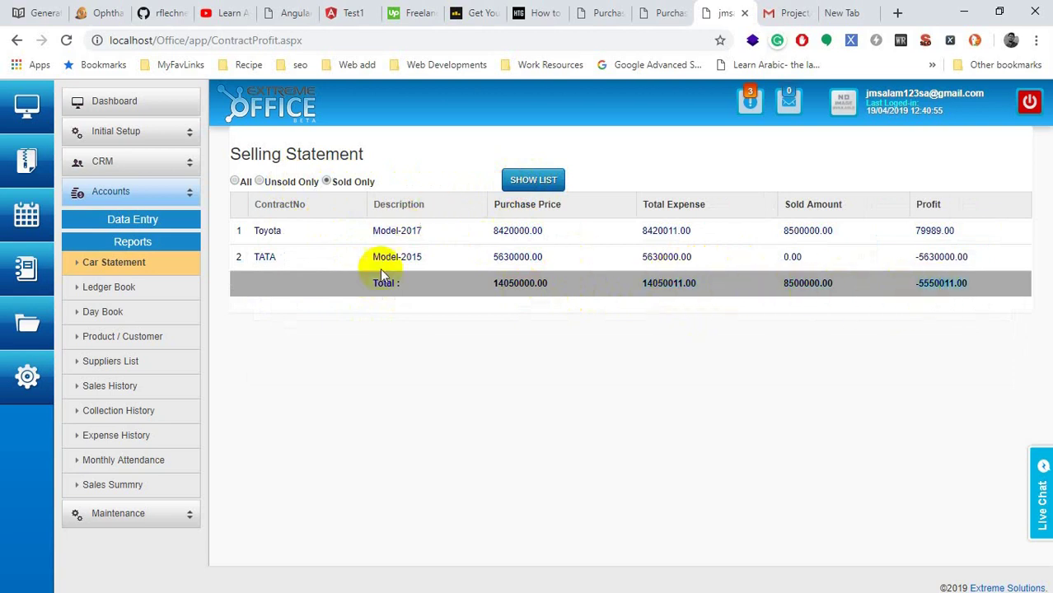
{"action": "left_click", "coordinate": [262, 182]}
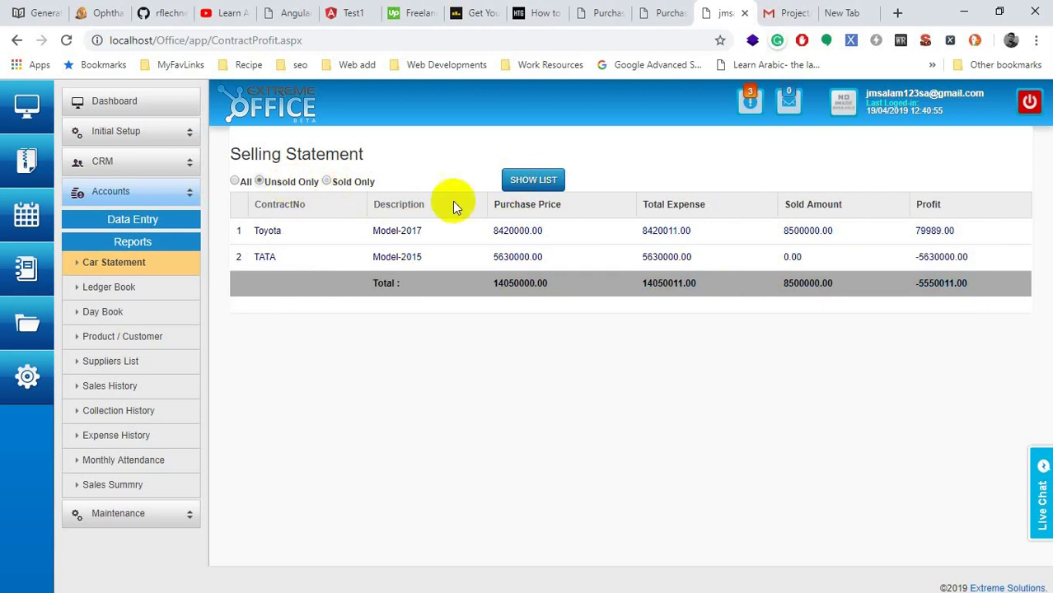
{"action": "left_click", "coordinate": [542, 181]}
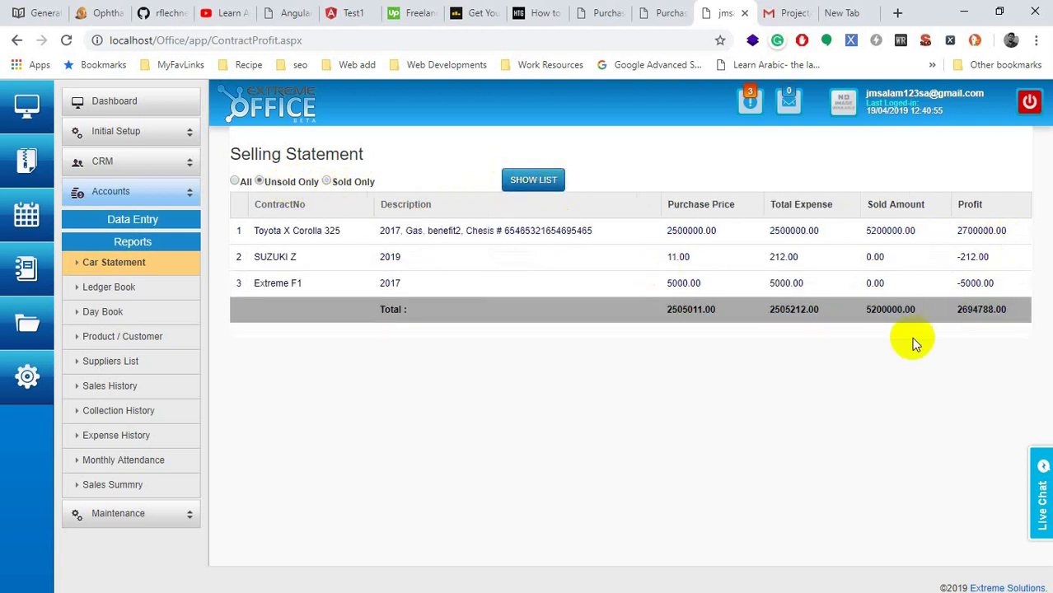
{"action": "double_click", "coordinate": [692, 205]}
{"action": "double_click", "coordinate": [781, 205]}
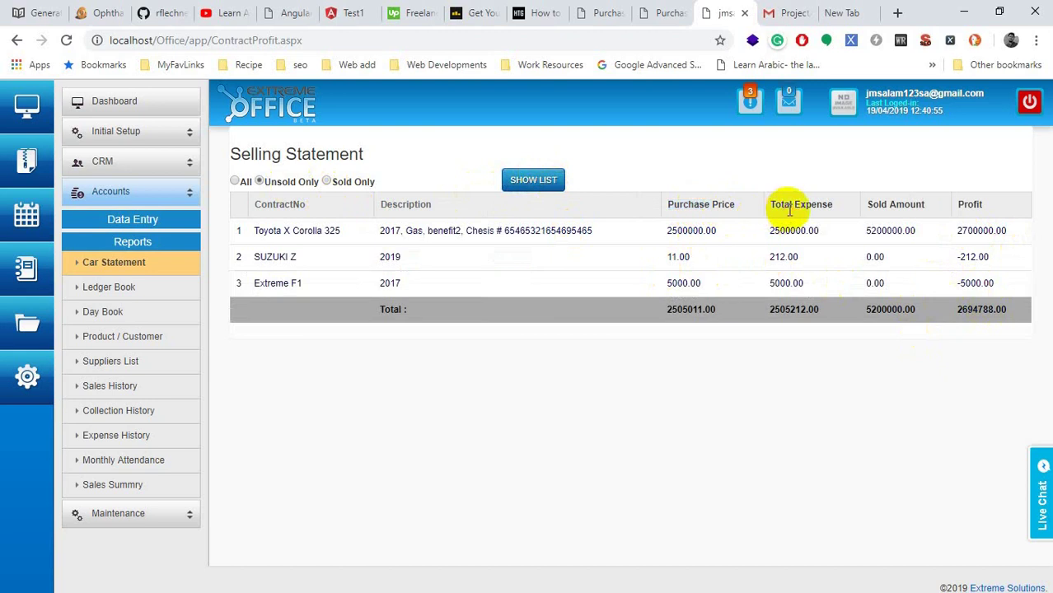
{"action": "double_click", "coordinate": [906, 205]}
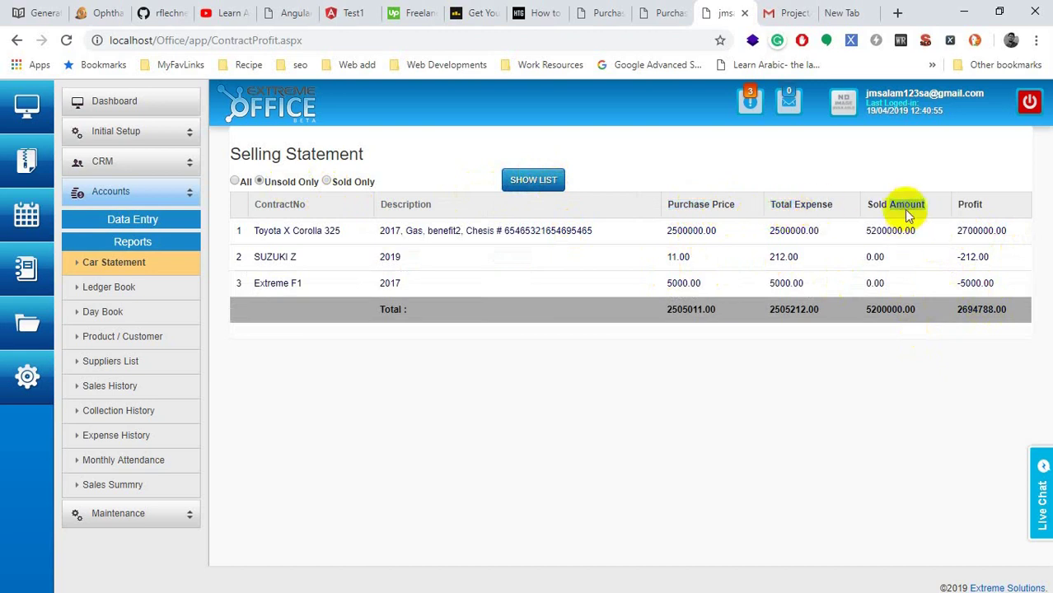
{"action": "double_click", "coordinate": [968, 205]}
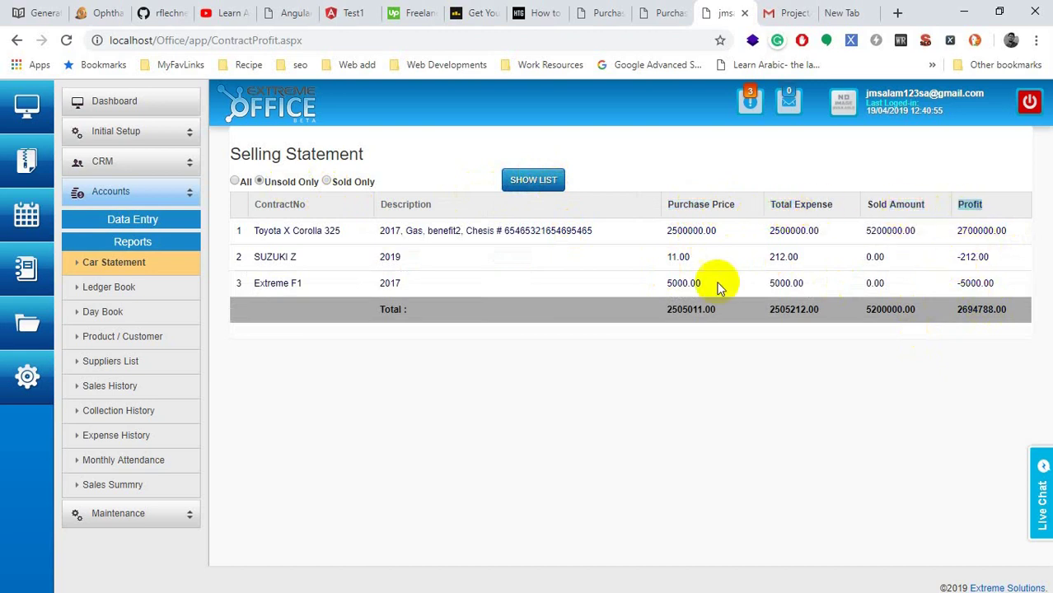
Step: Note SUZUKI Z's 212.00 total expense and toggle the Sold Only / Unsold Only filter
{"action": "left_click", "coordinate": [351, 184]}
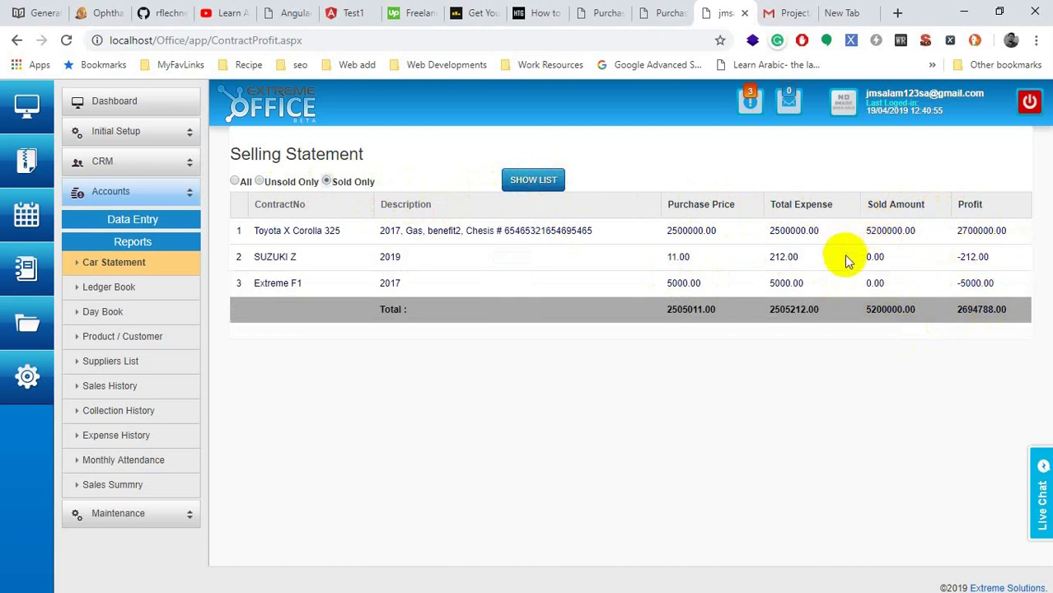
{"action": "left_click", "coordinate": [789, 257]}
{"action": "double_click", "coordinate": [789, 257]}
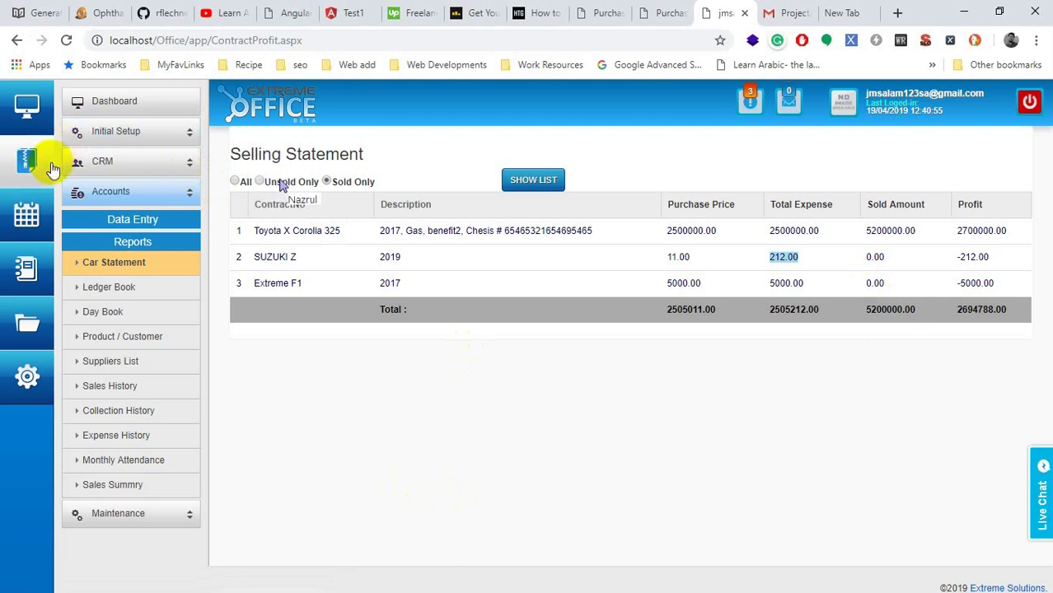
{"action": "left_click", "coordinate": [262, 182]}
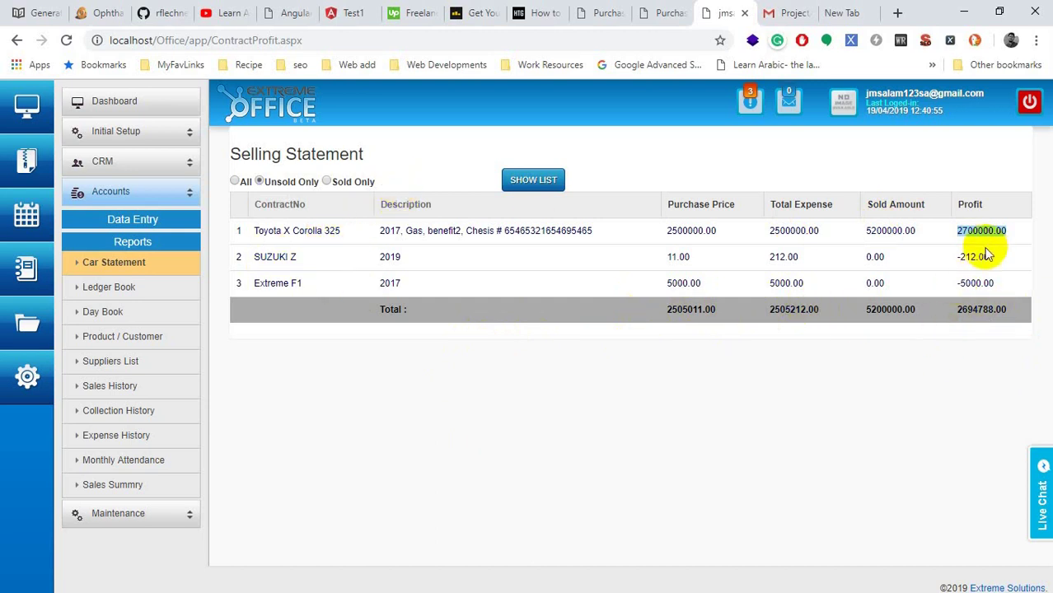
{"action": "left_click", "coordinate": [342, 181]}
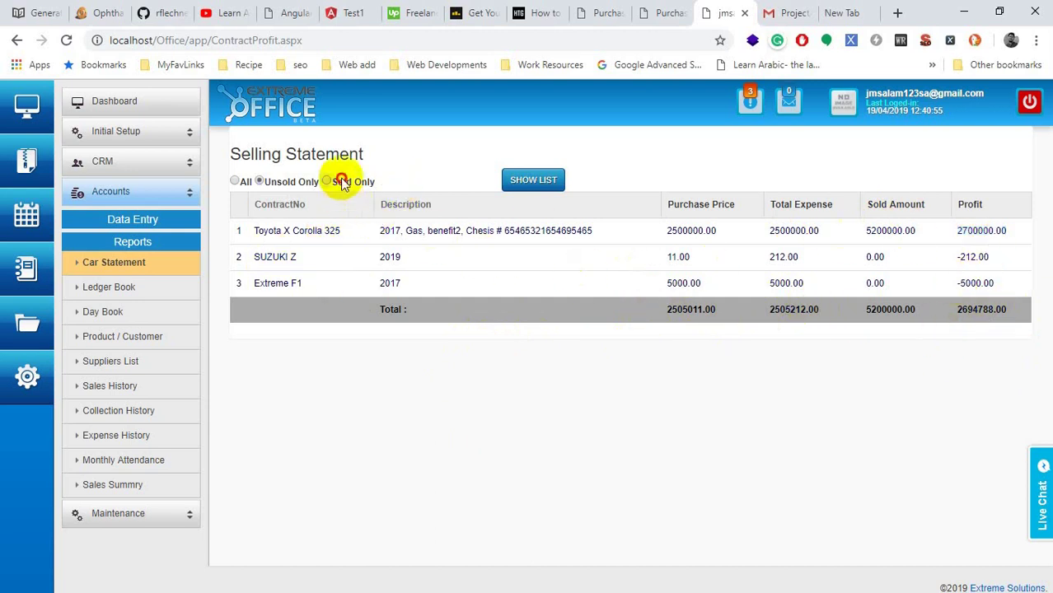
{"action": "left_click", "coordinate": [533, 180]}
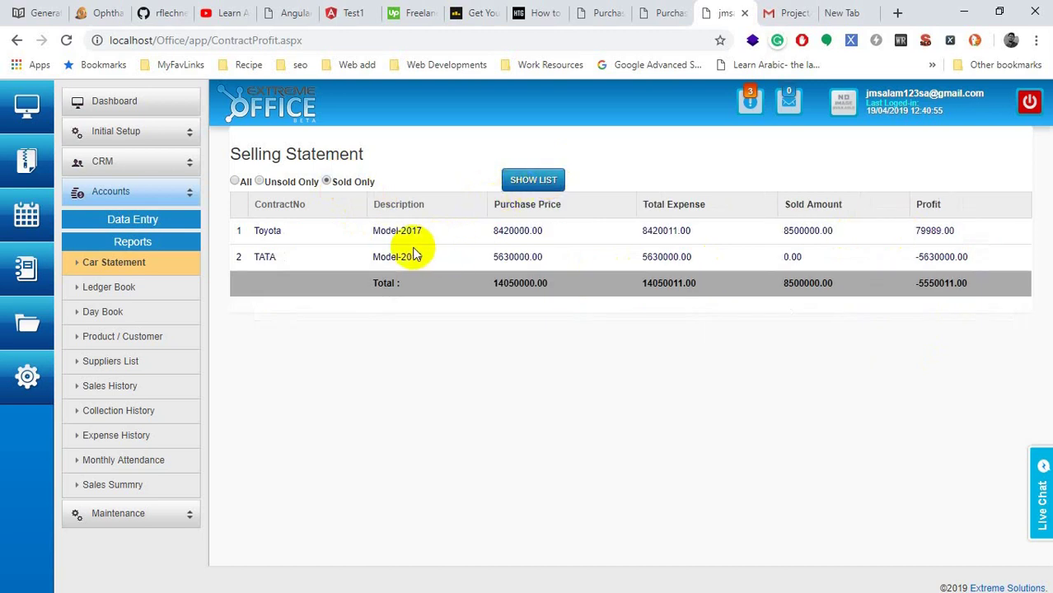
Step: List the three unsold cars again, then finish on Sold Only showing Toyota and TATA
{"action": "left_click", "coordinate": [297, 182]}
{"action": "left_click", "coordinate": [515, 183]}
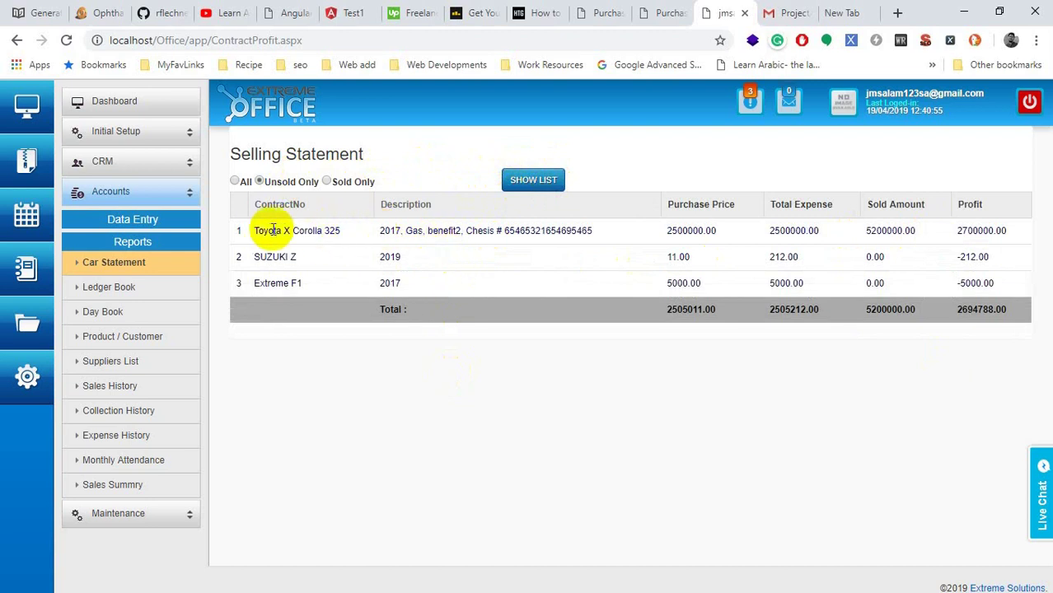
{"action": "left_click_drag", "start_coordinate": [263, 231], "coordinate": [988, 284]}
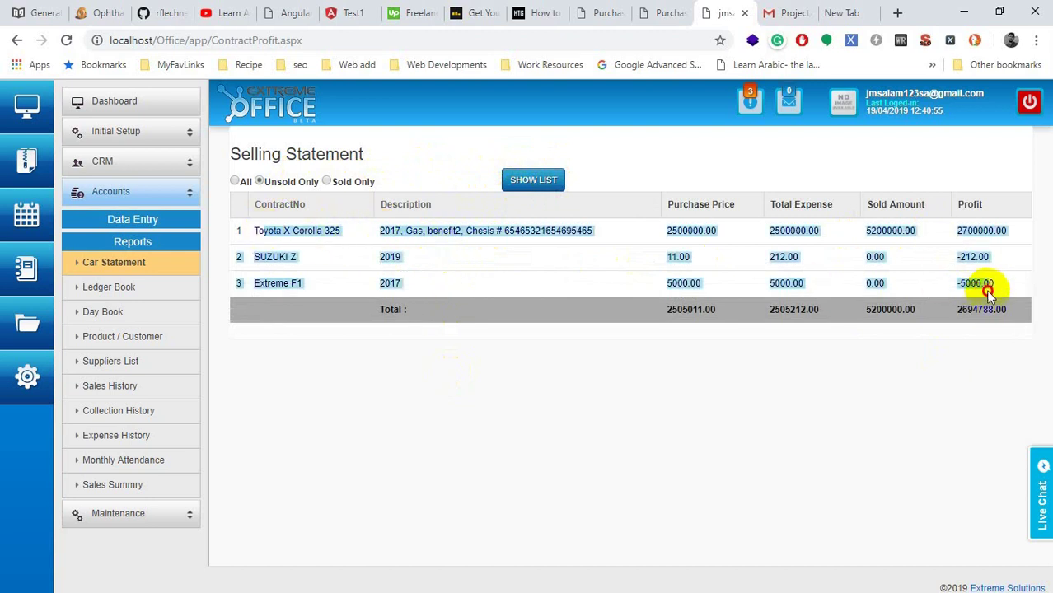
{"action": "left_click", "coordinate": [352, 182]}
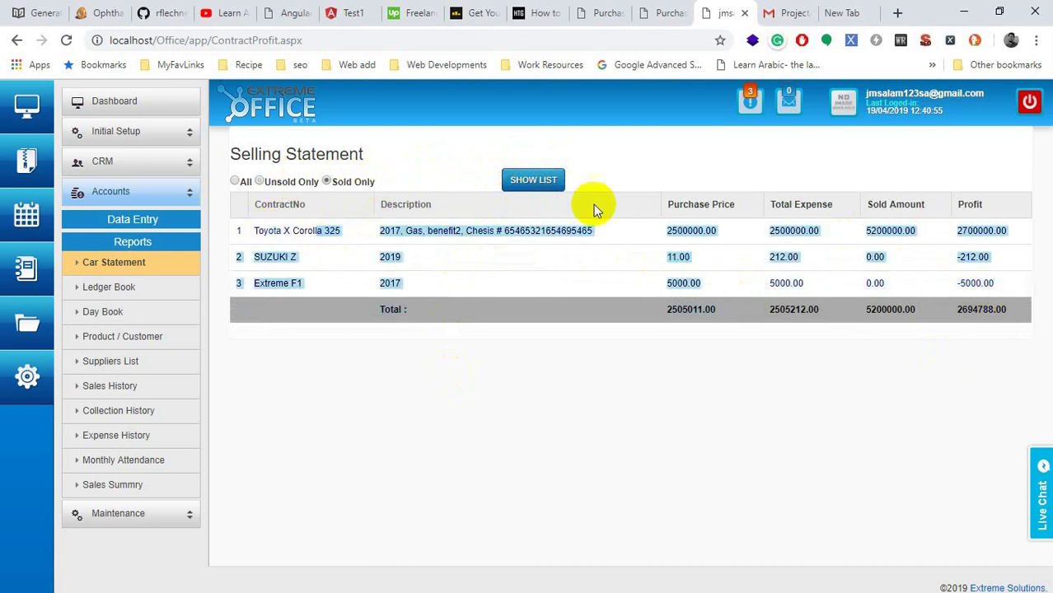
{"action": "left_click", "coordinate": [557, 183]}
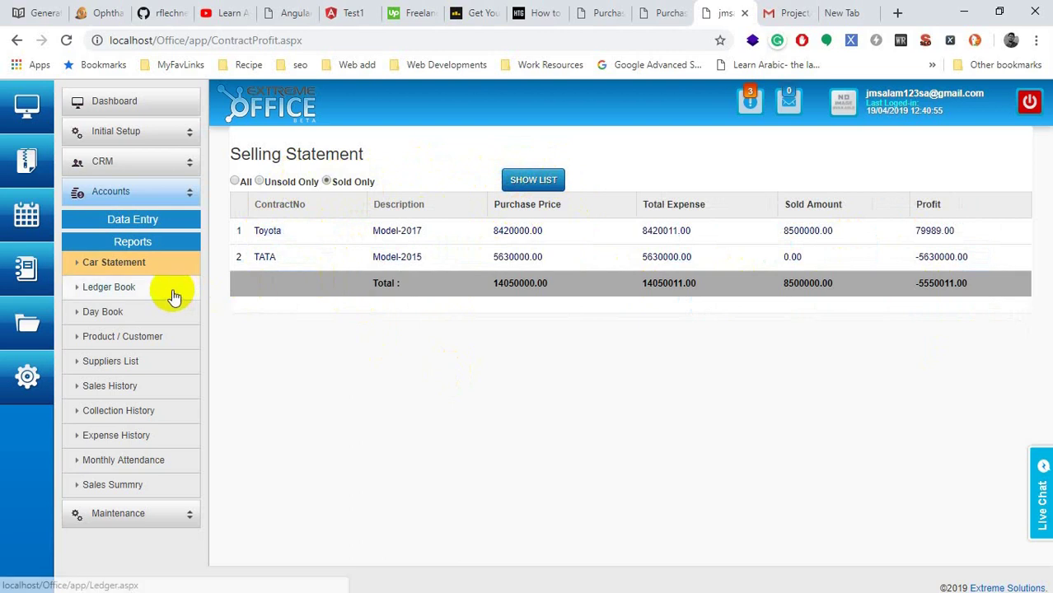
{"action": "left_click", "coordinate": [125, 290]}
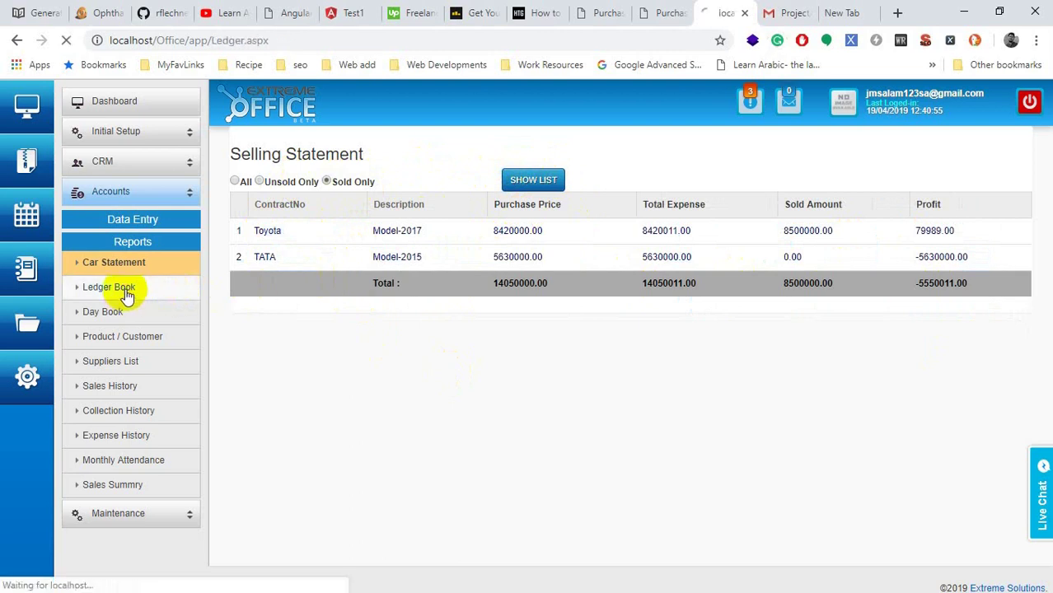
Step: Keep Agent as the Ledger Book's transaction root for 01/04/2019–21/04/2019, then open the Day Book
{"action": "left_click", "coordinate": [288, 206]}
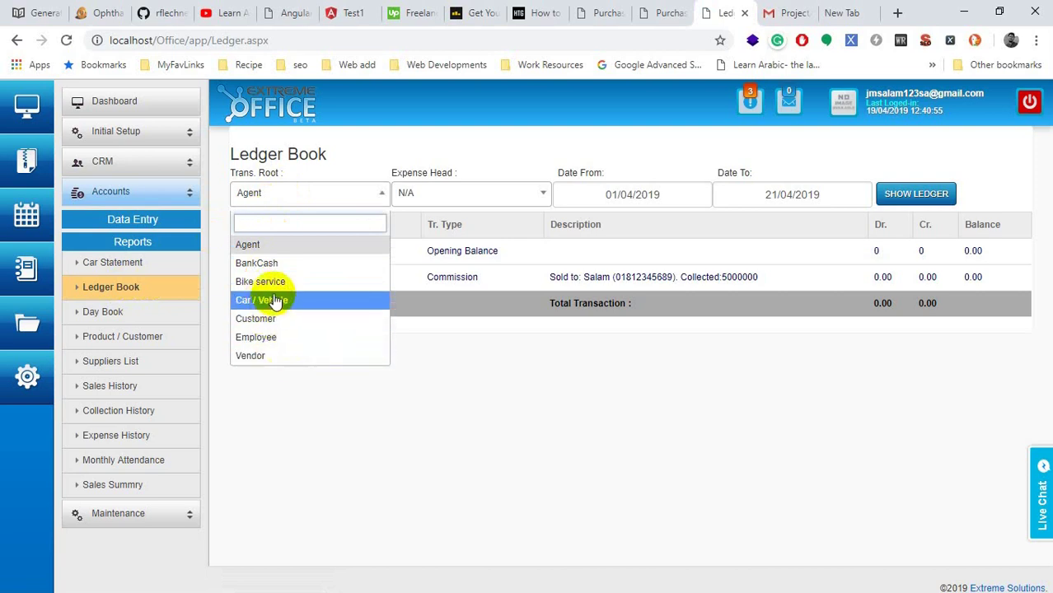
{"action": "left_click", "coordinate": [134, 317]}
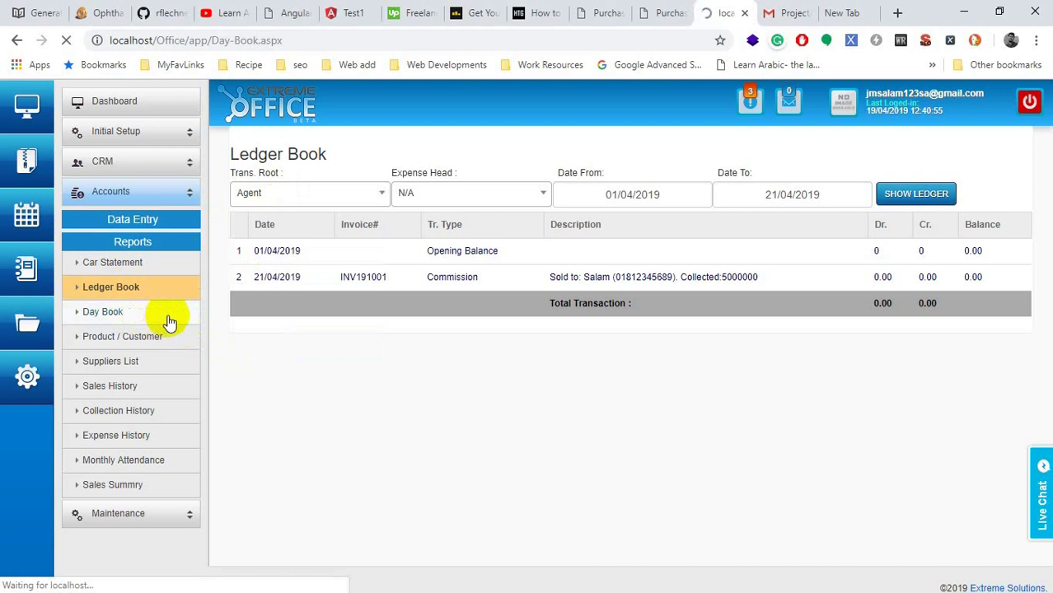
Step: Review the Day Book's 5,200,000.00 and 8,500,000.00 sales, leaving the start date unchanged
{"action": "scroll", "coordinate": [494, 346], "scroll_direction": "down", "scroll_amount": 3}
{"action": "scroll", "coordinate": [507, 388], "scroll_direction": "up", "scroll_amount": 3}
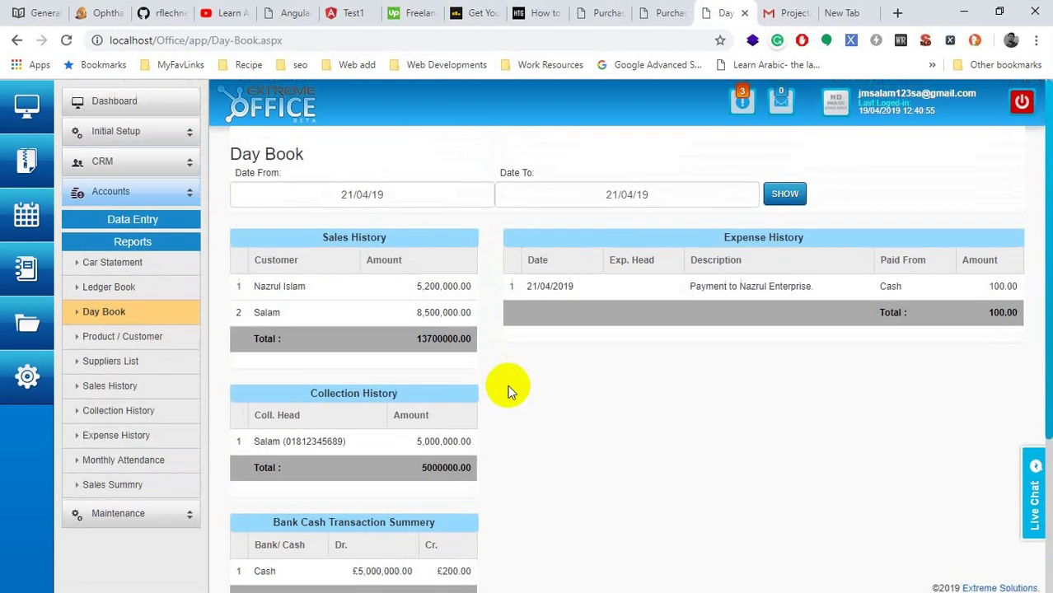
{"action": "double_click", "coordinate": [305, 287]}
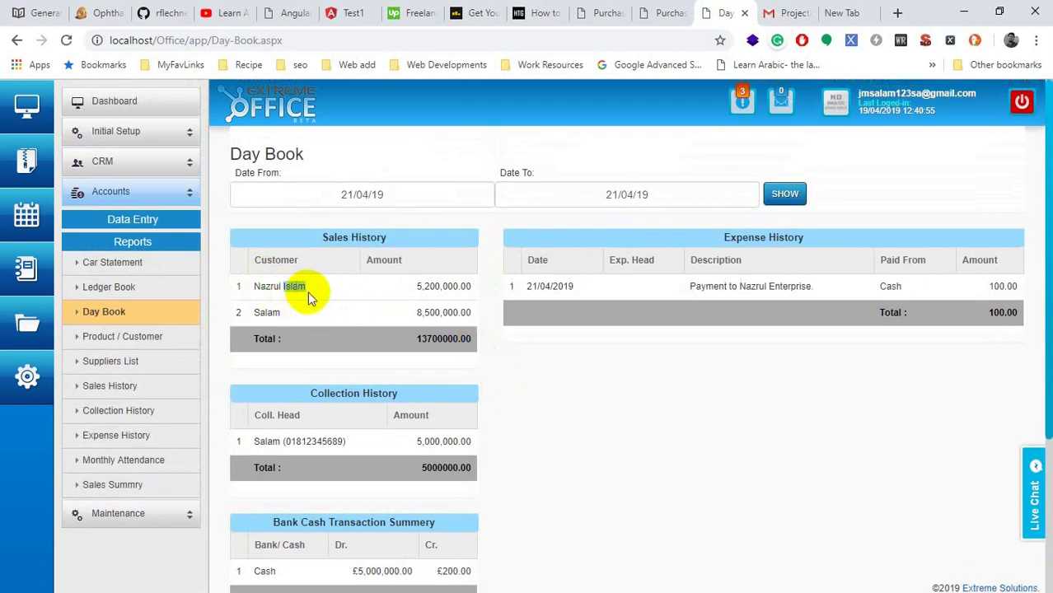
{"action": "double_click", "coordinate": [434, 286]}
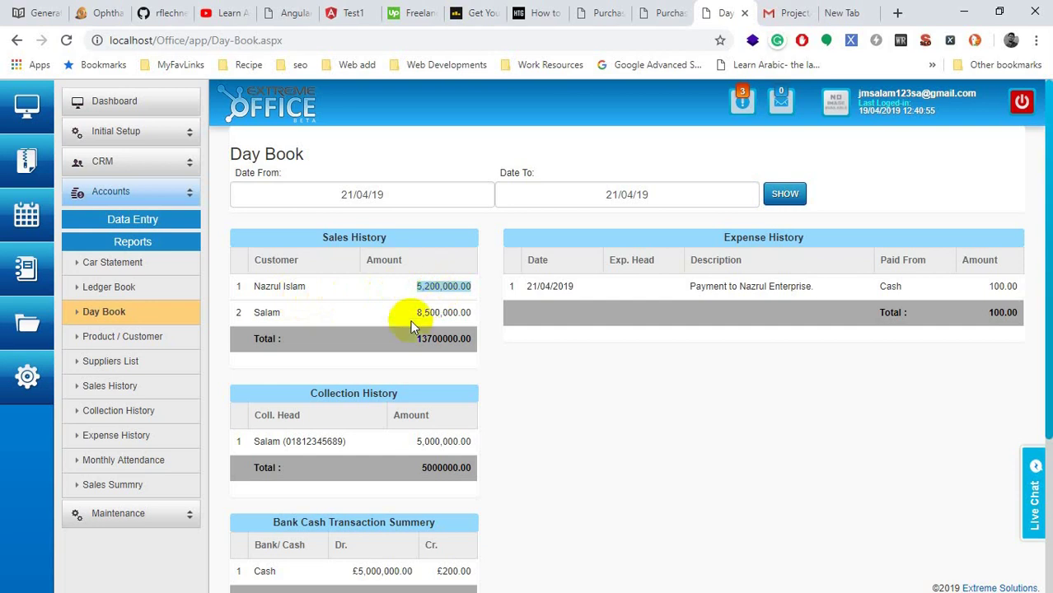
{"action": "double_click", "coordinate": [437, 315]}
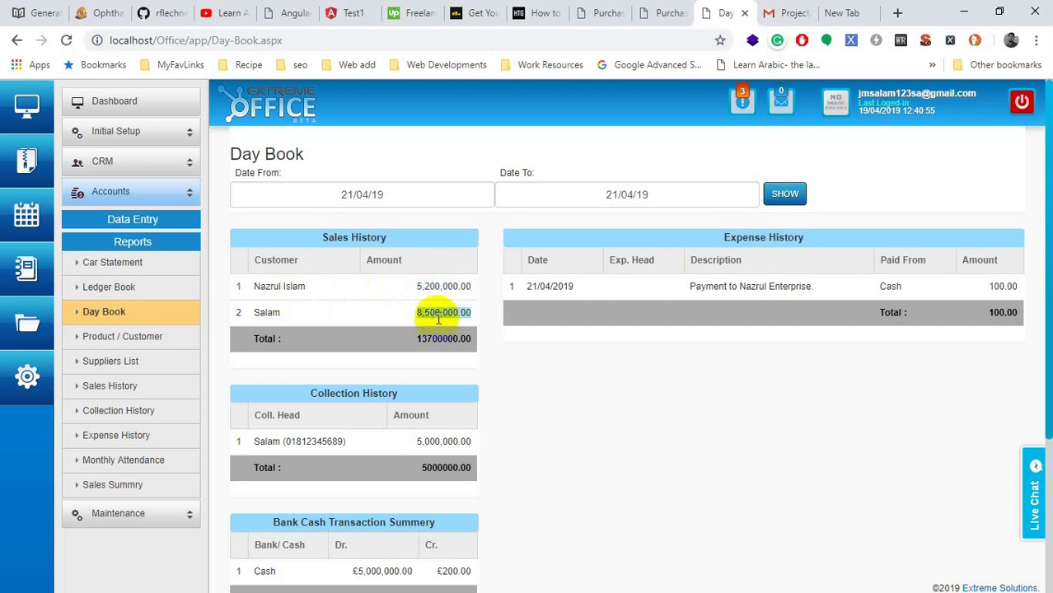
{"action": "scroll", "coordinate": [379, 379], "scroll_direction": "down", "scroll_amount": 2}
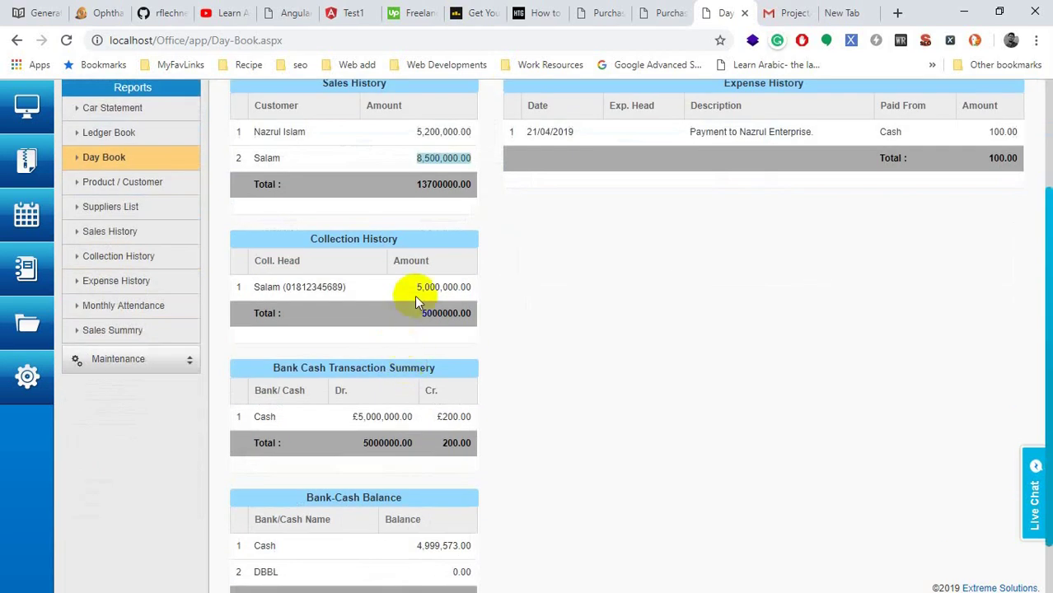
{"action": "scroll", "coordinate": [428, 299], "scroll_direction": "up", "scroll_amount": 1}
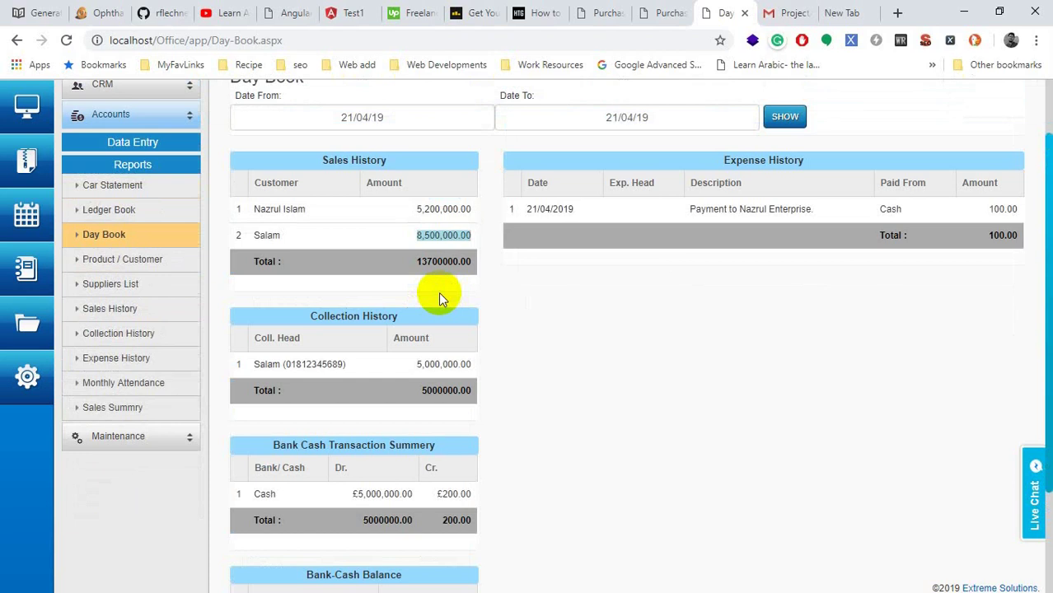
{"action": "scroll", "coordinate": [416, 375], "scroll_direction": "up", "scroll_amount": 1}
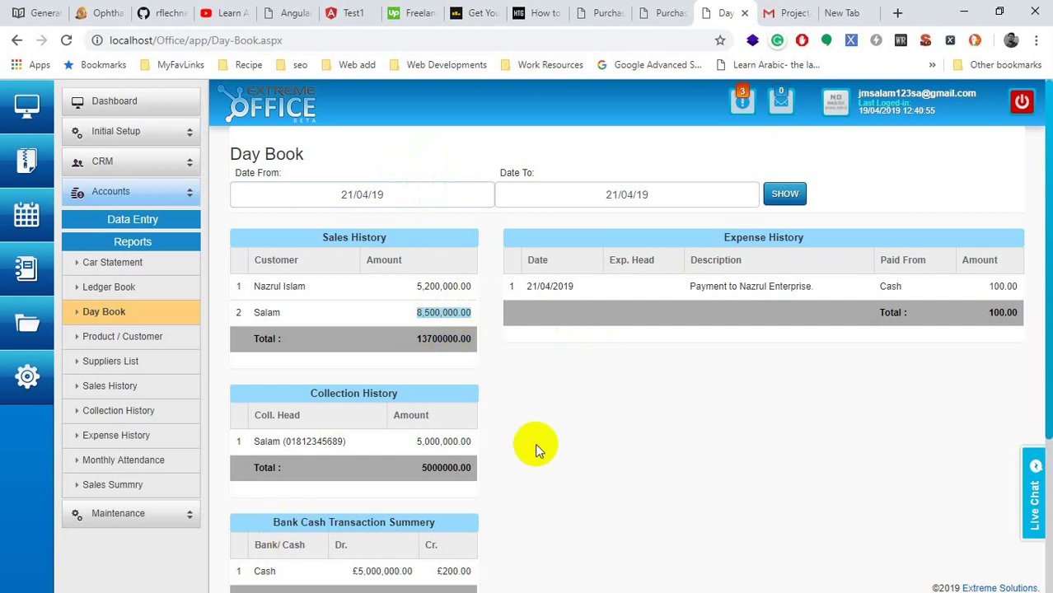
{"action": "left_click", "coordinate": [426, 198]}
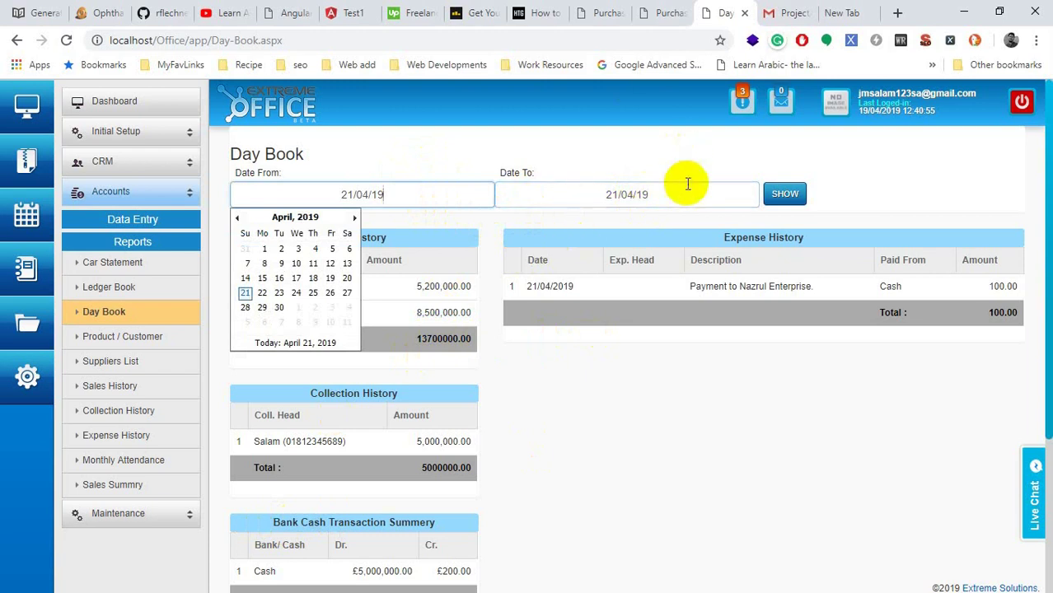
{"action": "left_click", "coordinate": [389, 159]}
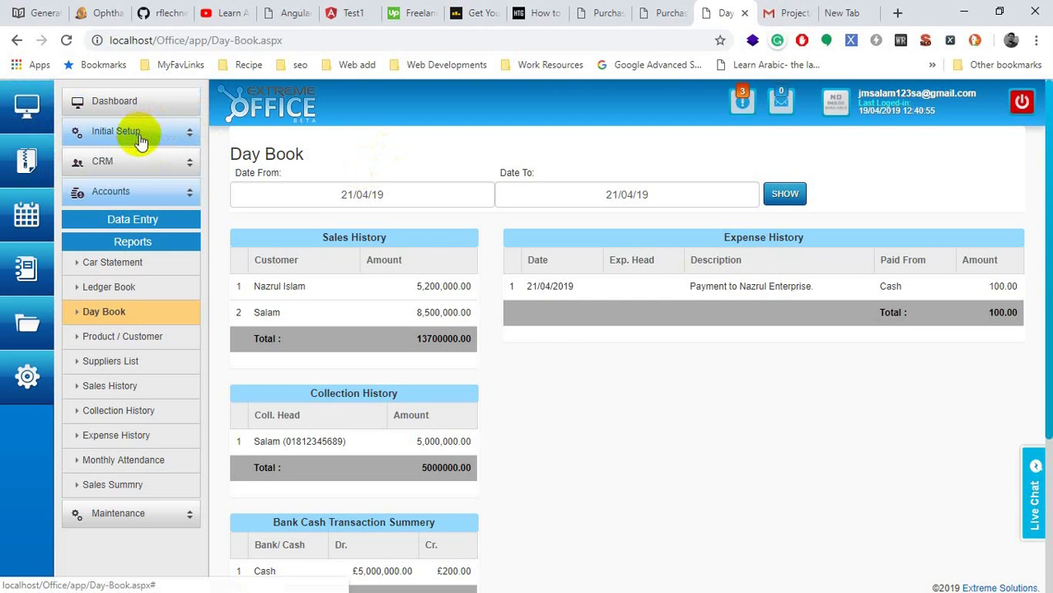
Step: Go to Initial Setup > Product Setup > Car Info to see saved cars Extreme F1, SUZUKI Z, Toyota X Corolla 325
{"action": "left_click", "coordinate": [138, 138]}
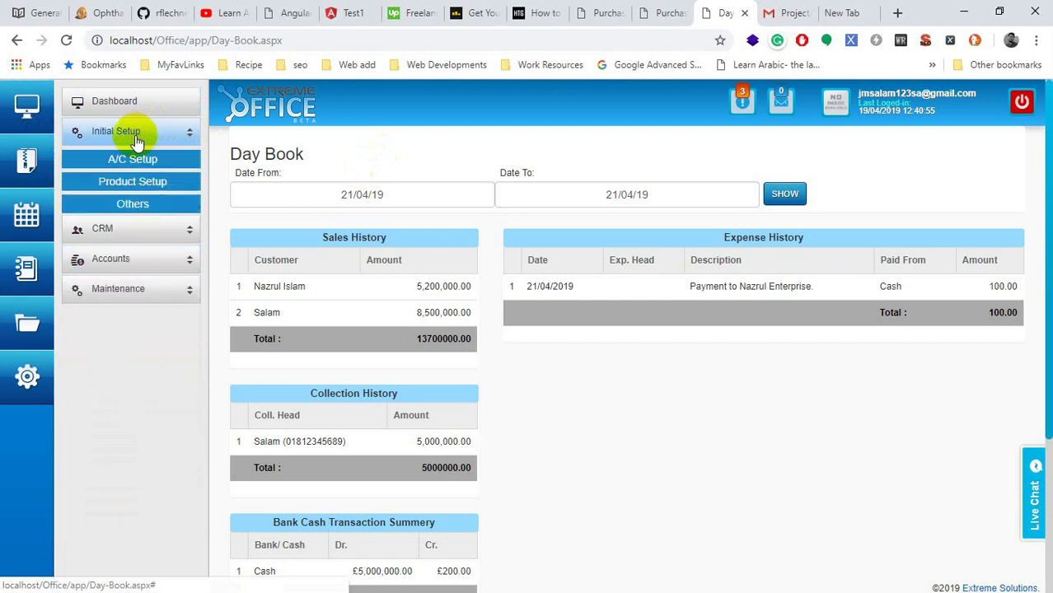
{"action": "left_click", "coordinate": [136, 161]}
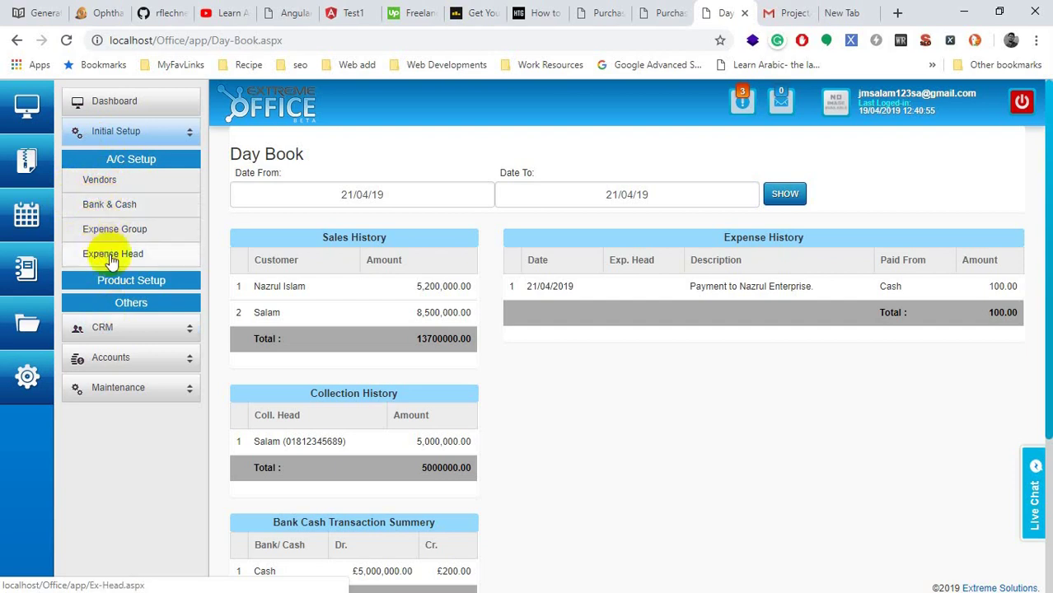
{"action": "left_click", "coordinate": [121, 160]}
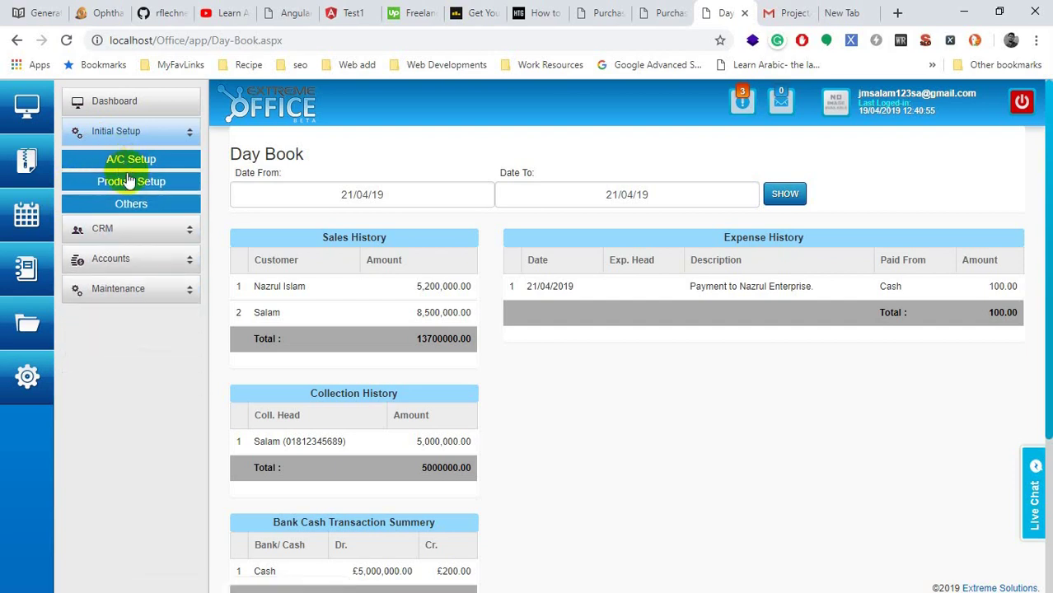
{"action": "left_click", "coordinate": [129, 182]}
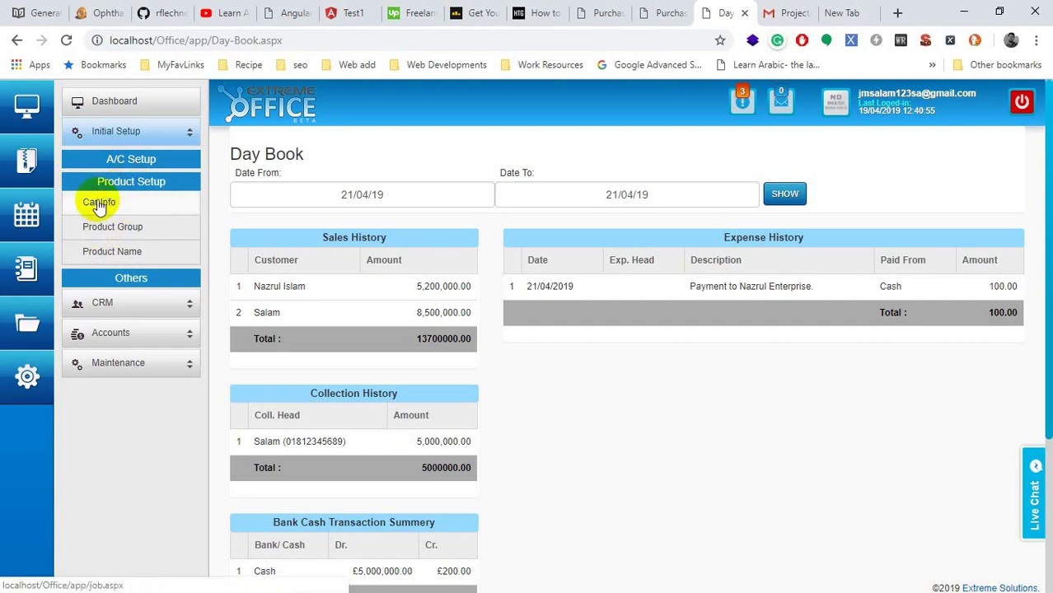
{"action": "left_click", "coordinate": [97, 204]}
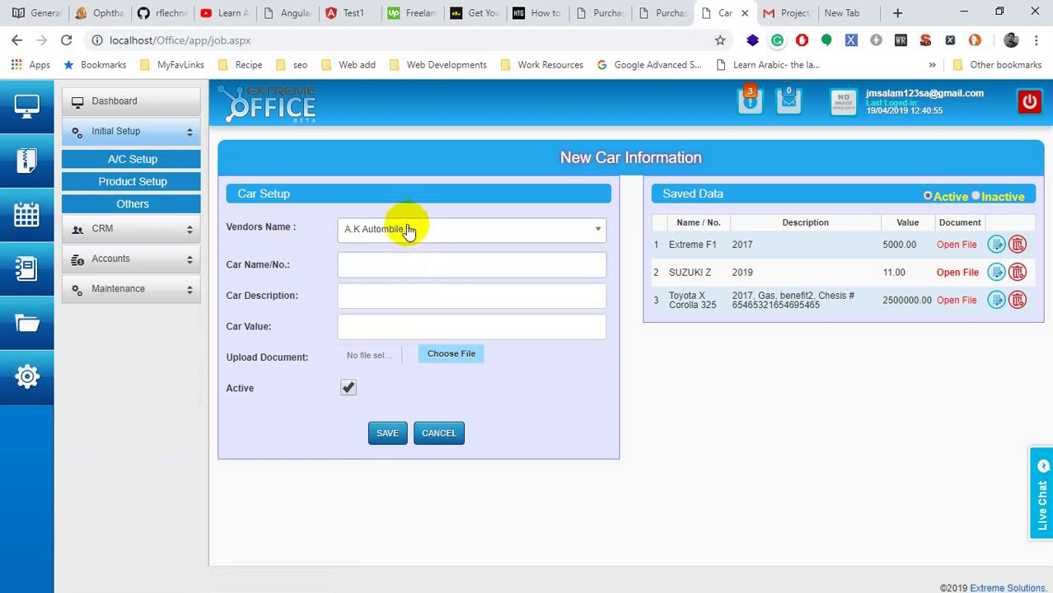
Step: Review the vendor list and inactive saved cars, keeping A.K Autombile as the vendor
{"action": "left_click", "coordinate": [407, 228]}
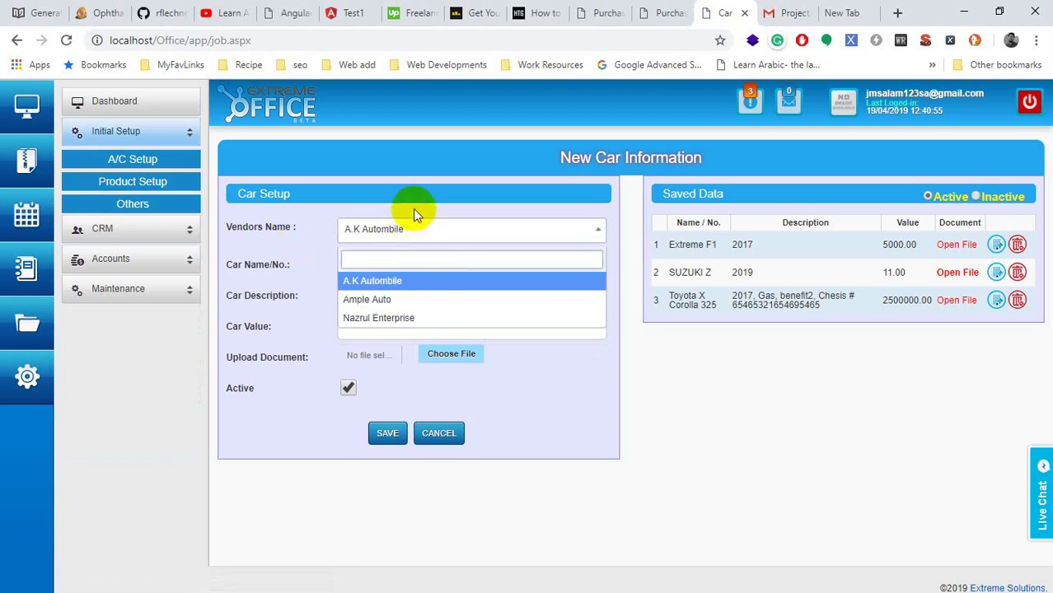
{"action": "left_click", "coordinate": [1005, 362]}
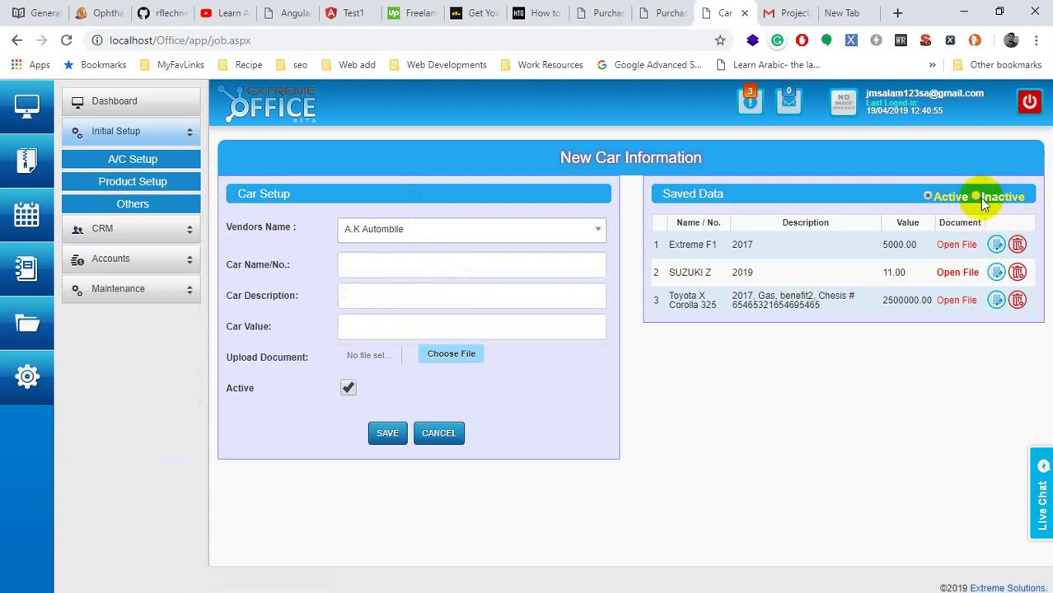
{"action": "left_click", "coordinate": [982, 199]}
{"action": "left_click", "coordinate": [942, 196]}
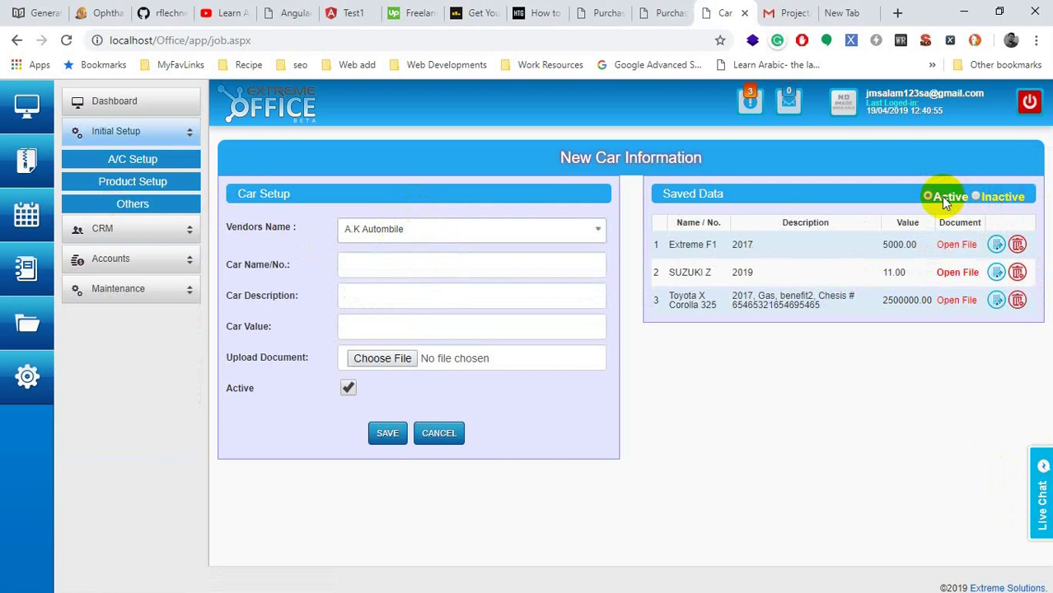
{"action": "left_click", "coordinate": [390, 238]}
{"action": "left_click", "coordinate": [391, 238]}
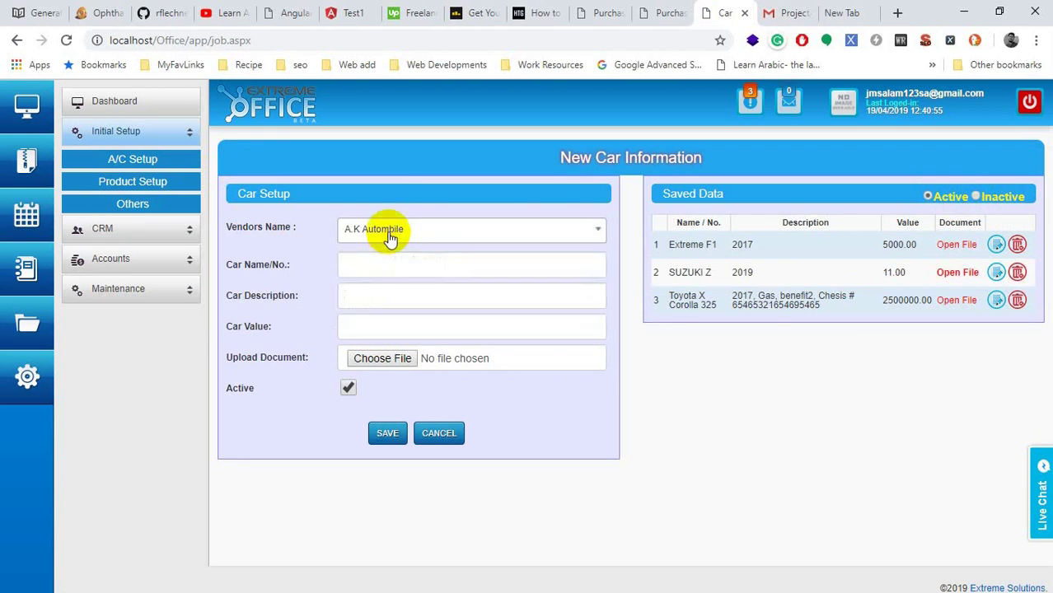
{"action": "left_click", "coordinate": [391, 238]}
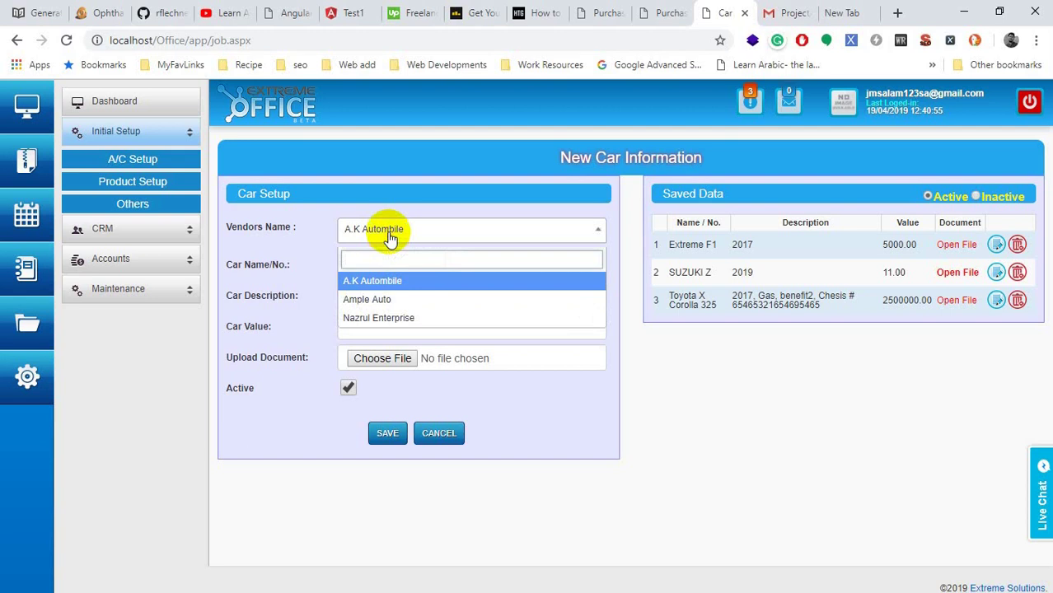
{"action": "left_click", "coordinate": [386, 235]}
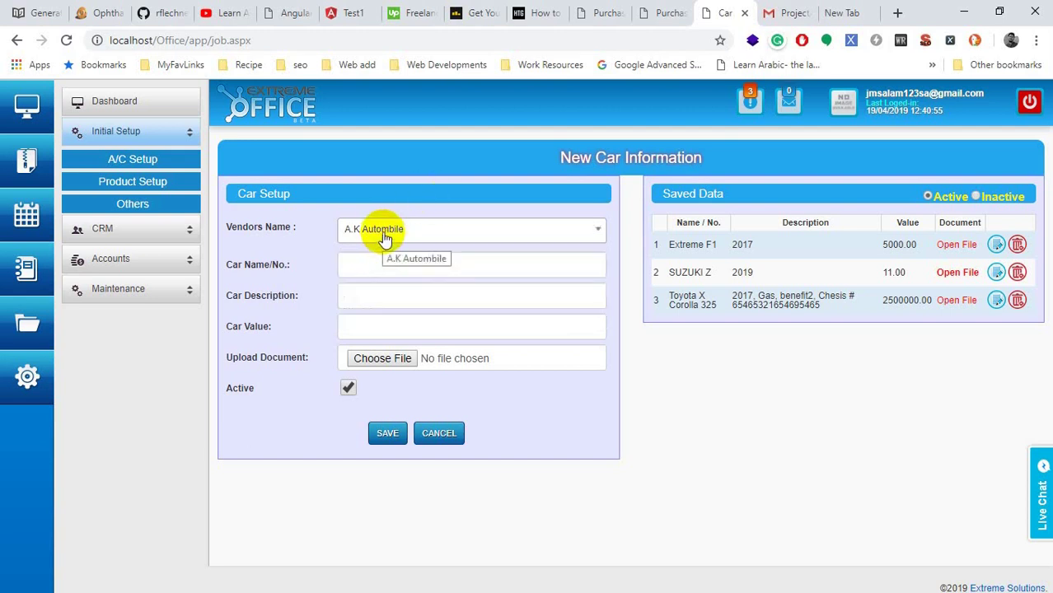
{"action": "left_click", "coordinate": [383, 237]}
{"action": "left_click", "coordinate": [384, 236]}
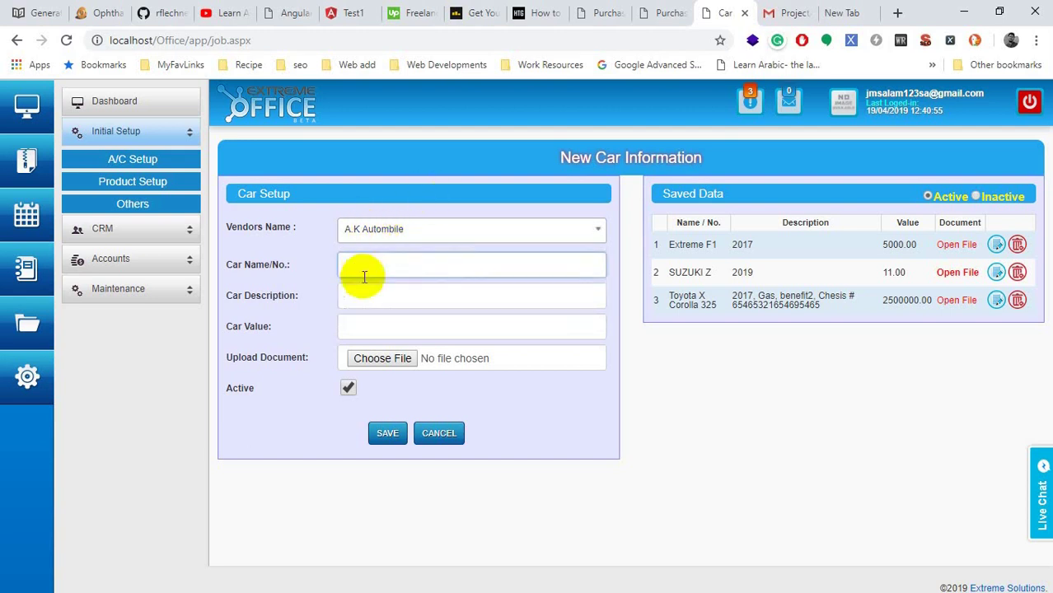
Step: Step through the empty Car Name, Description and Value fields, then expand Product Setup
{"action": "left_click", "coordinate": [363, 268]}
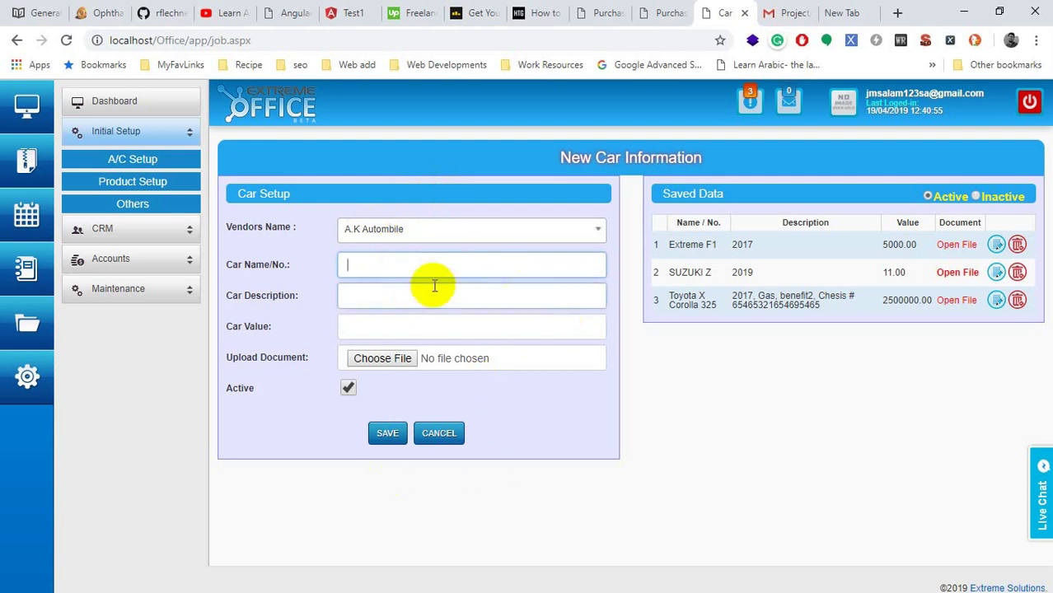
{"action": "left_click", "coordinate": [357, 299]}
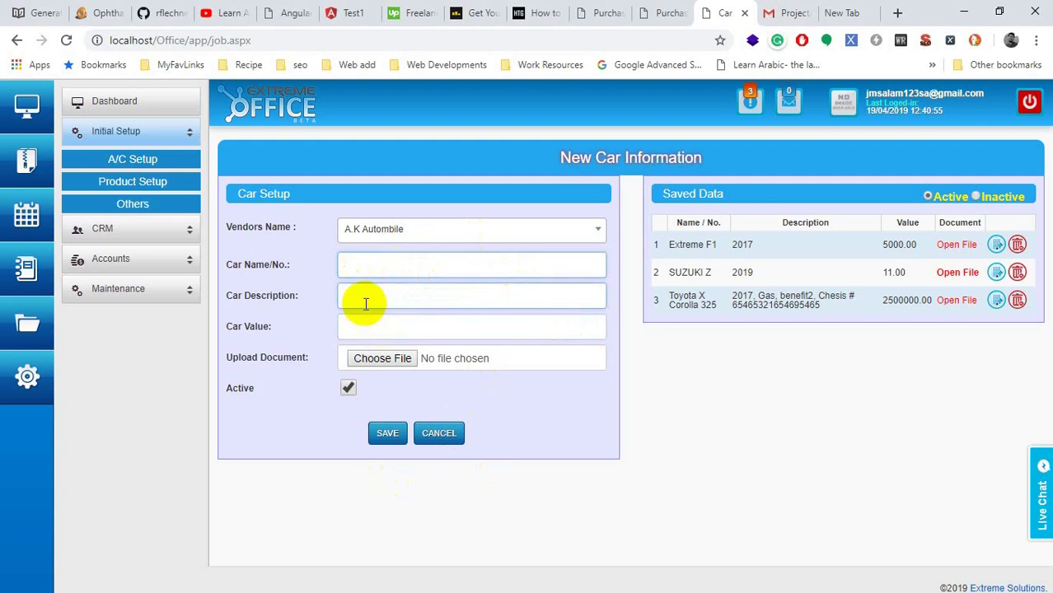
{"action": "left_click", "coordinate": [364, 329]}
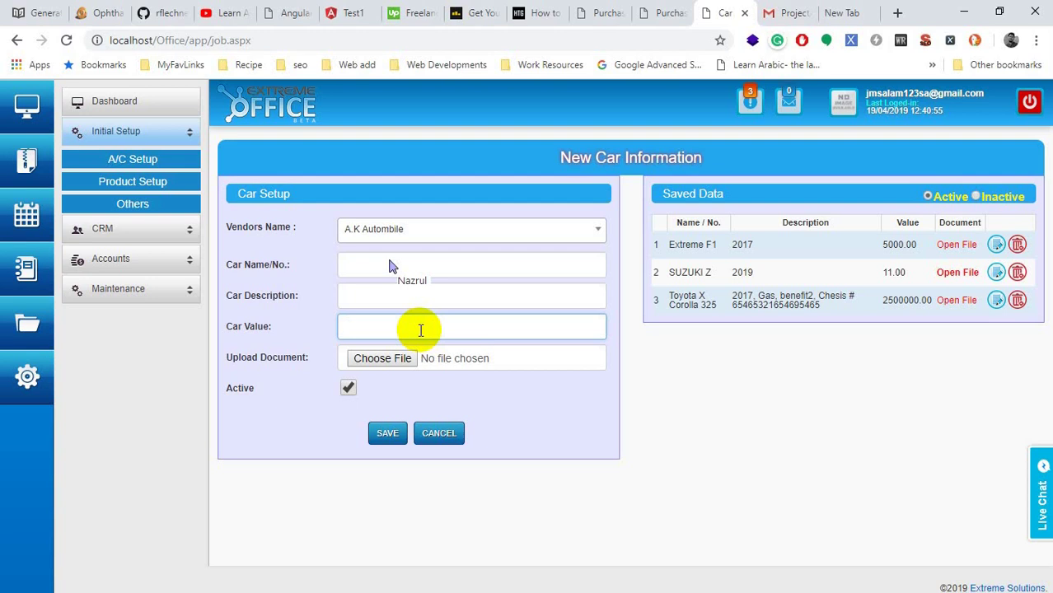
{"action": "left_click", "coordinate": [375, 265]}
{"action": "left_click", "coordinate": [375, 295]}
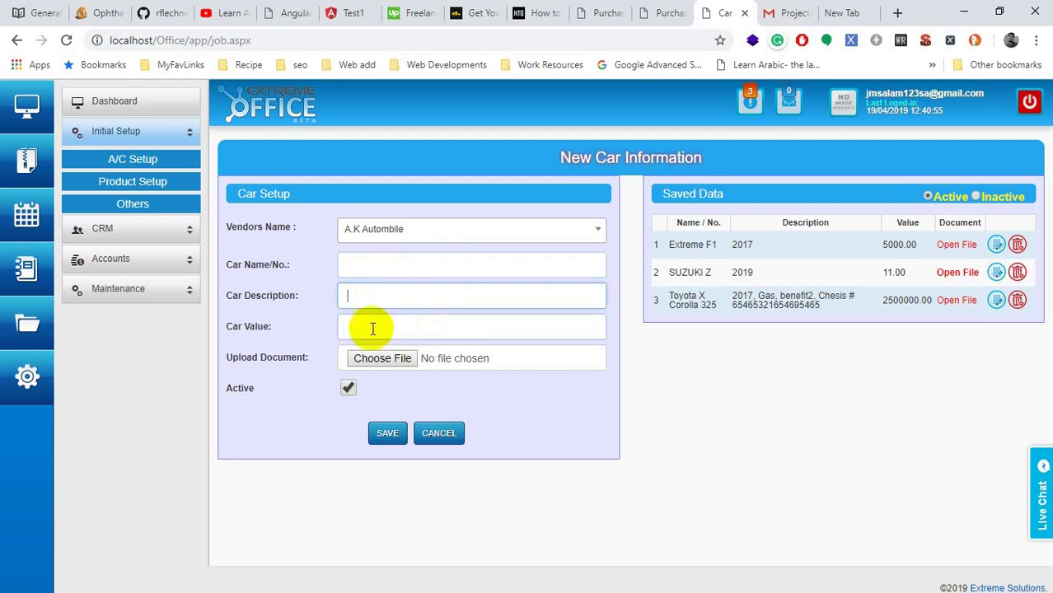
{"action": "left_click", "coordinate": [373, 328]}
{"action": "left_click", "coordinate": [369, 293]}
{"action": "left_click", "coordinate": [369, 264]}
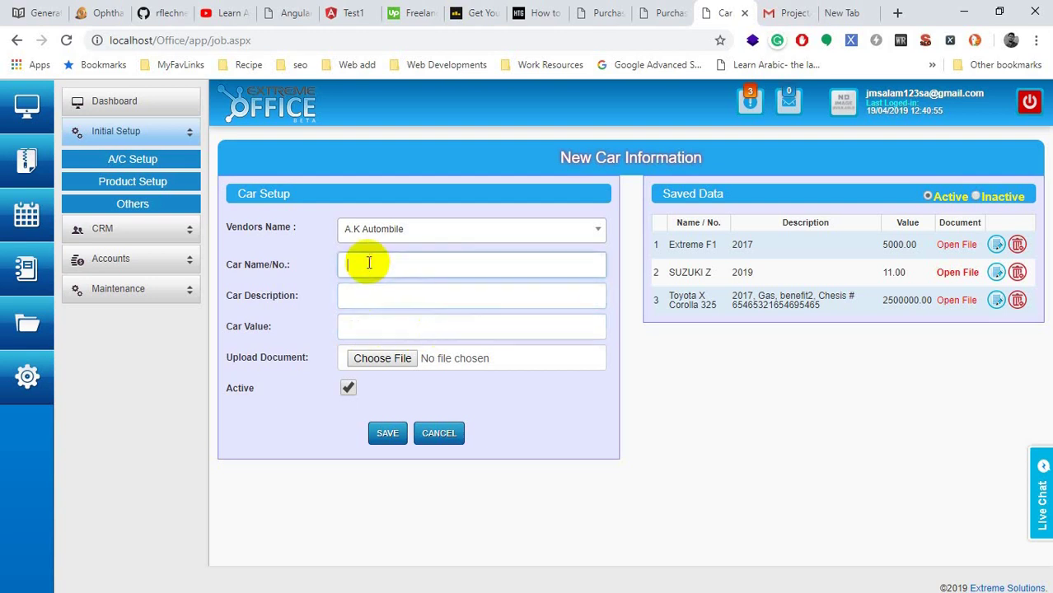
{"action": "left_click", "coordinate": [372, 290]}
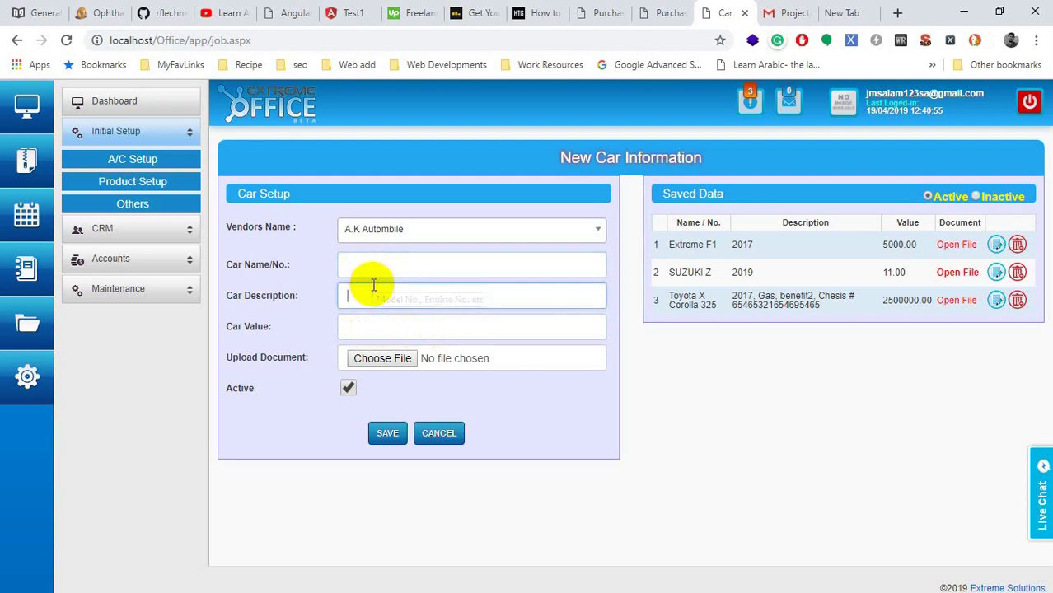
{"action": "left_click", "coordinate": [133, 185]}
Step: Look over the Add New Product Group name and description fields, then go to Product Name
{"action": "left_click", "coordinate": [114, 236]}
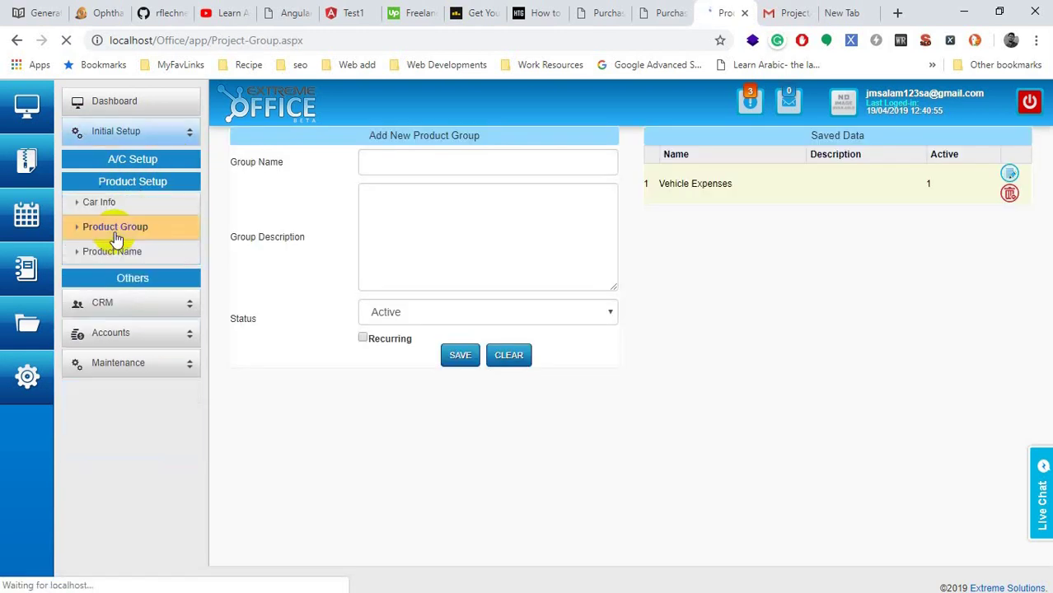
{"action": "left_click", "coordinate": [422, 169]}
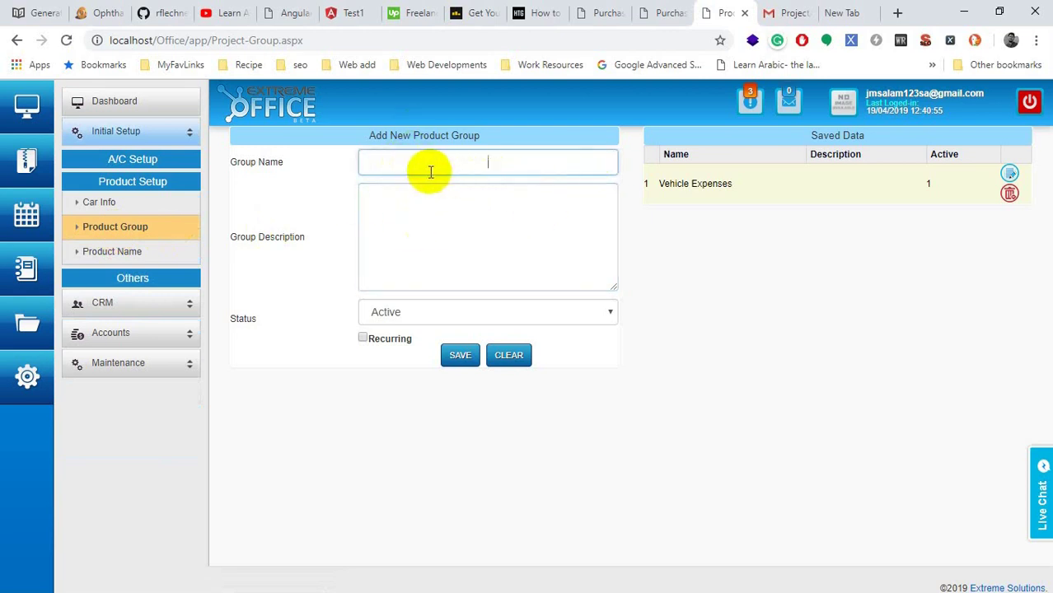
{"action": "left_click", "coordinate": [422, 206]}
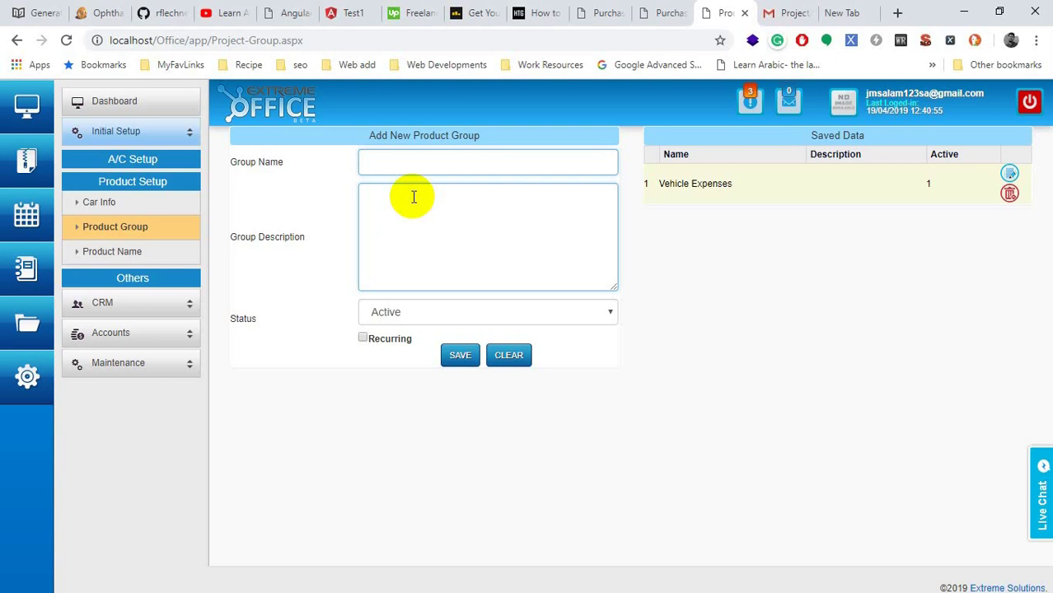
{"action": "left_click", "coordinate": [133, 254]}
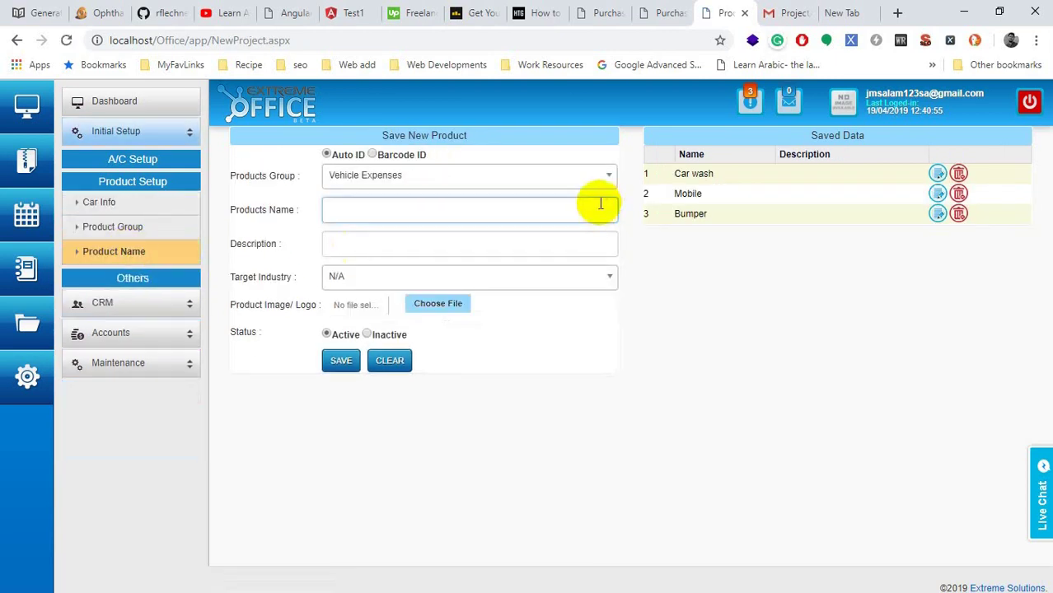
Step: Check the available product groups and the saved product Bumper
{"action": "left_click", "coordinate": [355, 177]}
{"action": "left_click", "coordinate": [733, 191]}
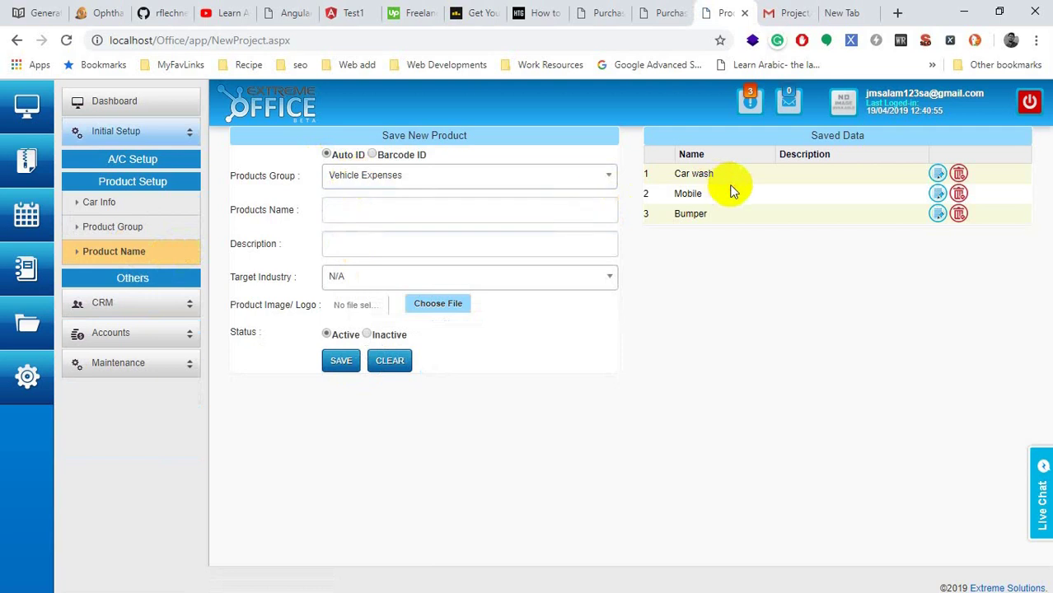
{"action": "left_click_drag", "start_coordinate": [677, 194], "coordinate": [736, 198]}
{"action": "left_click_drag", "start_coordinate": [677, 215], "coordinate": [733, 217]}
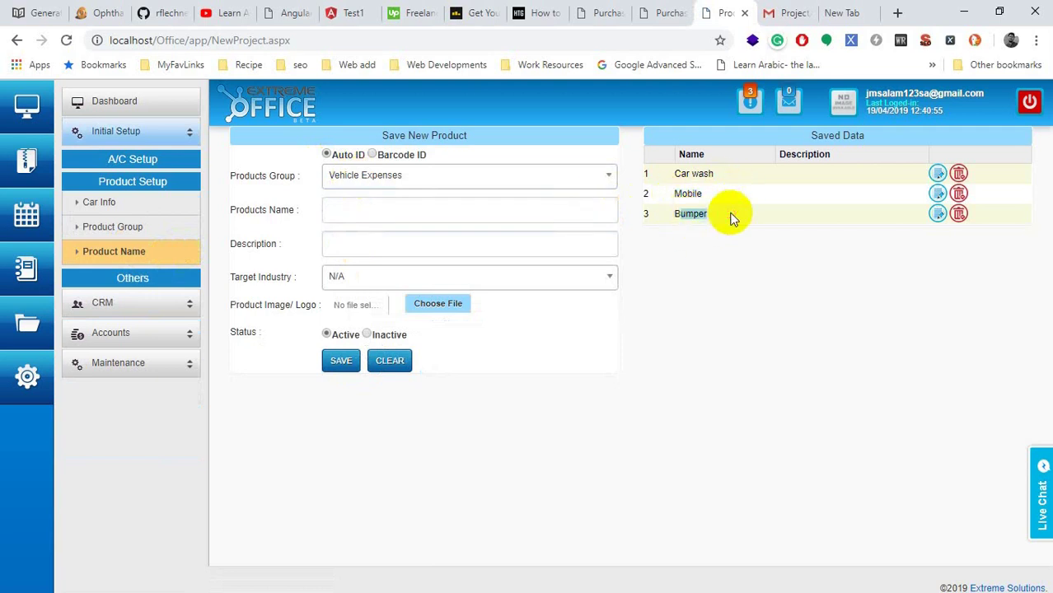
Step: Try the Barcode ID option, then return to Auto ID at the product name field
{"action": "left_click", "coordinate": [382, 159]}
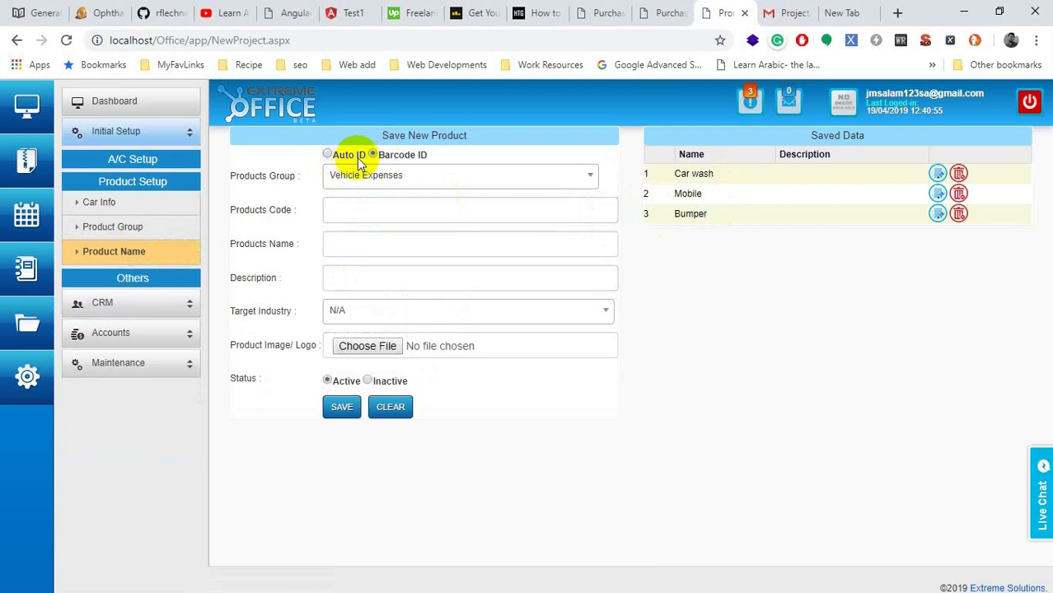
{"action": "left_click", "coordinate": [337, 274]}
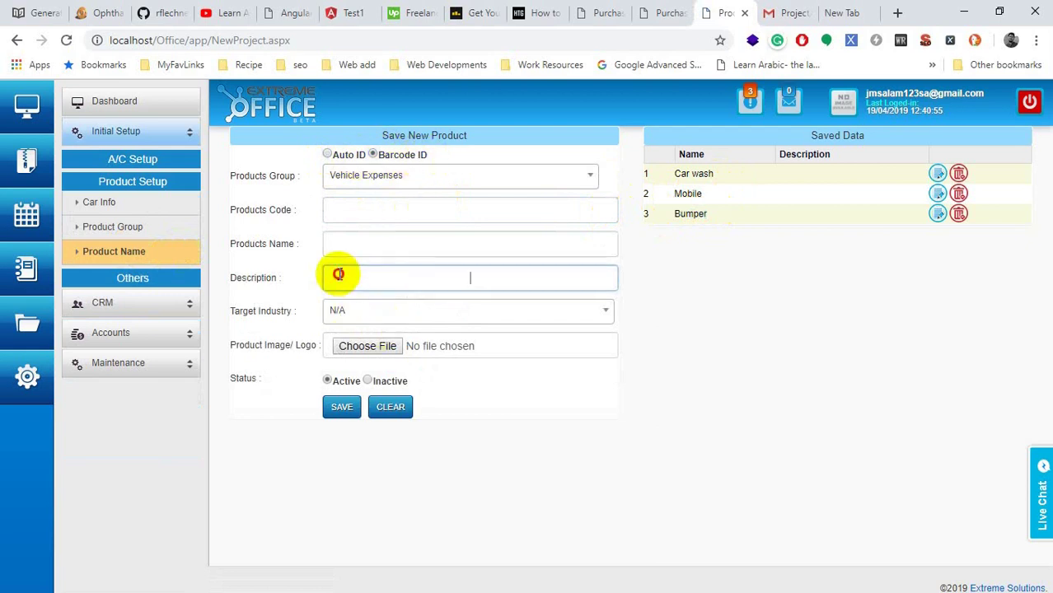
{"action": "left_click", "coordinate": [347, 214]}
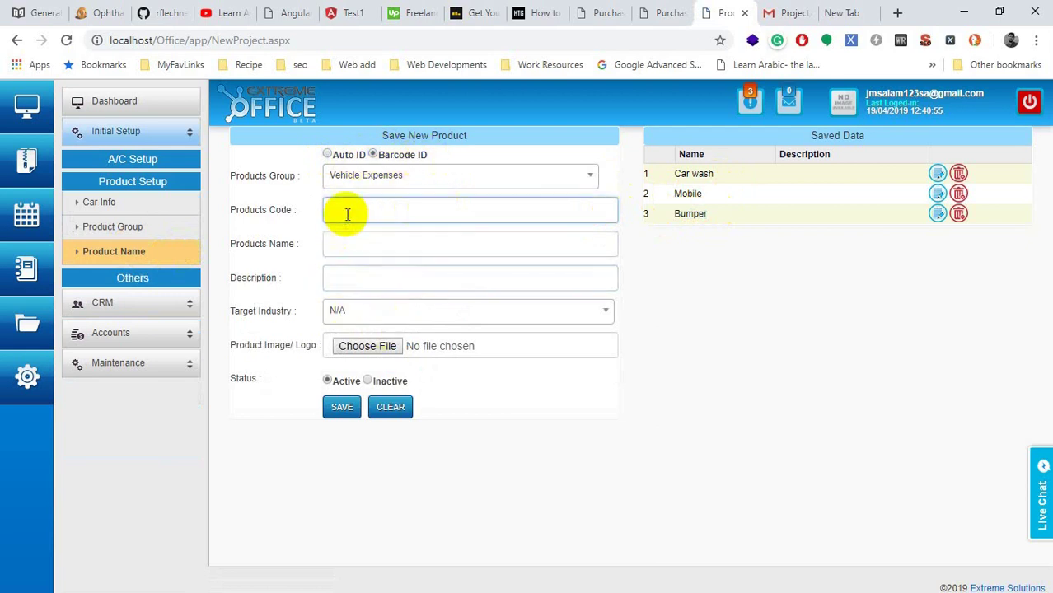
{"action": "left_click", "coordinate": [349, 155]}
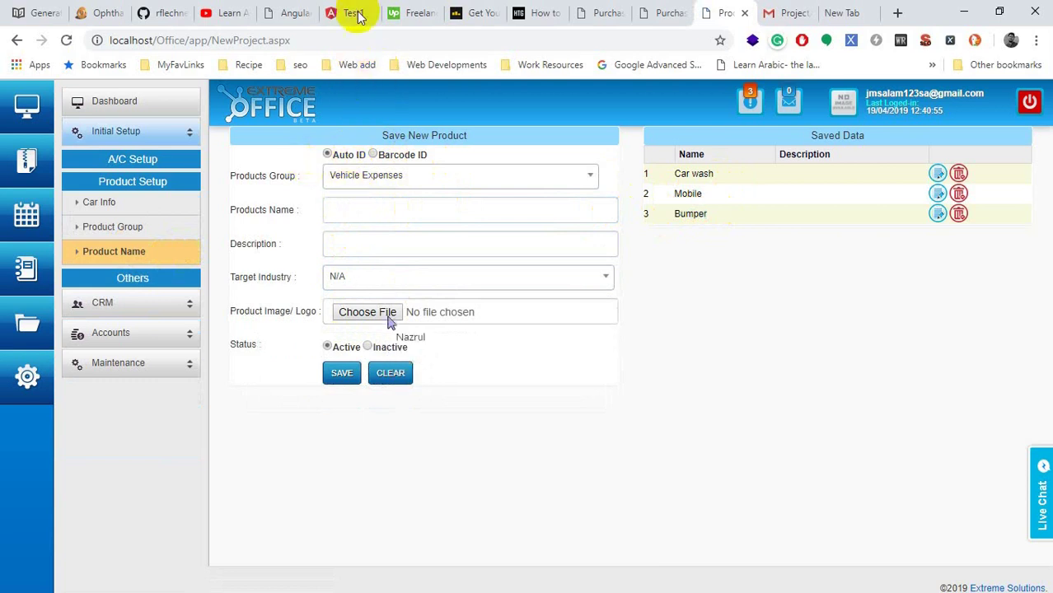
{"action": "left_click", "coordinate": [421, 208]}
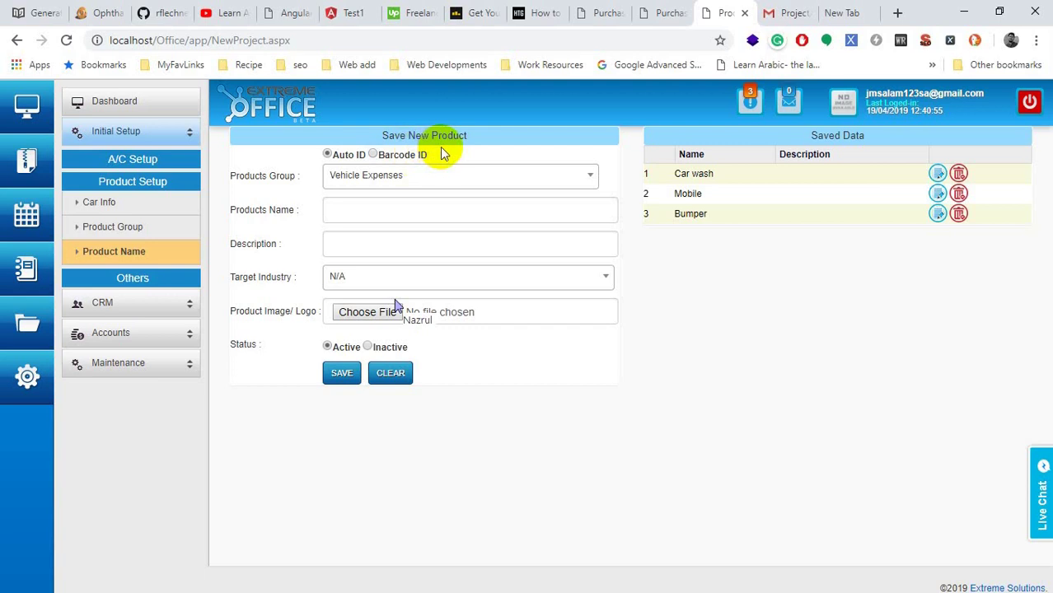
{"action": "left_click_drag", "start_coordinate": [437, 155], "coordinate": [376, 155]}
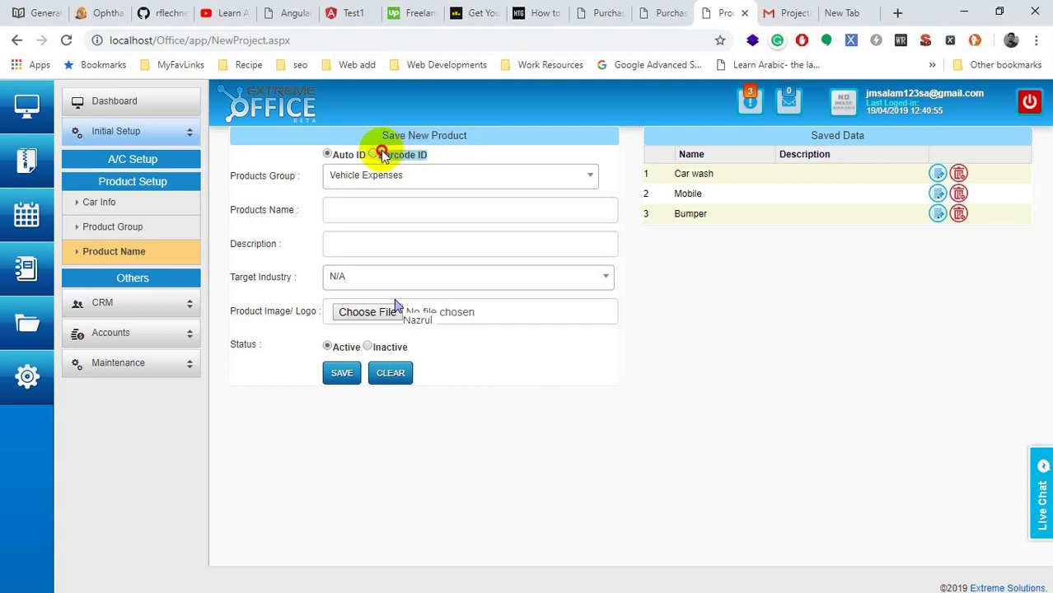
{"action": "left_click", "coordinate": [366, 214]}
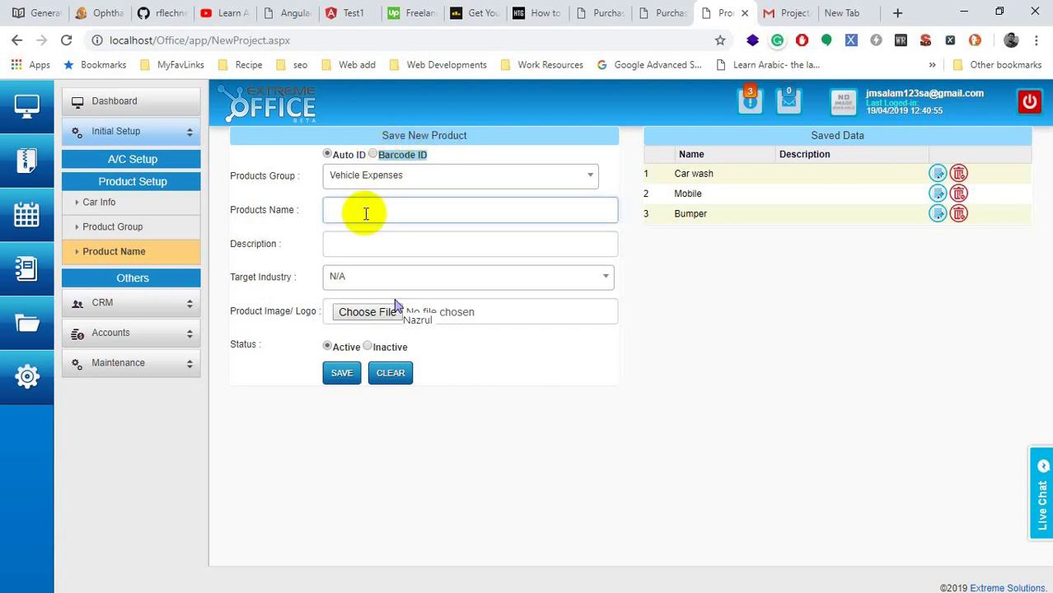
{"action": "left_click", "coordinate": [370, 162]}
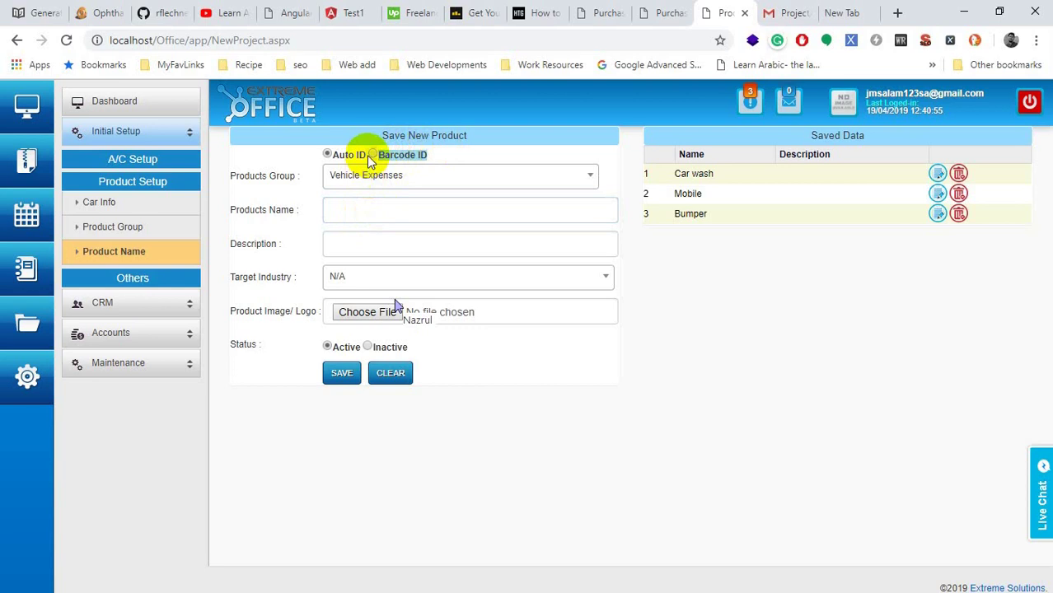
{"action": "left_click", "coordinate": [372, 155]}
{"action": "left_click", "coordinate": [347, 213]}
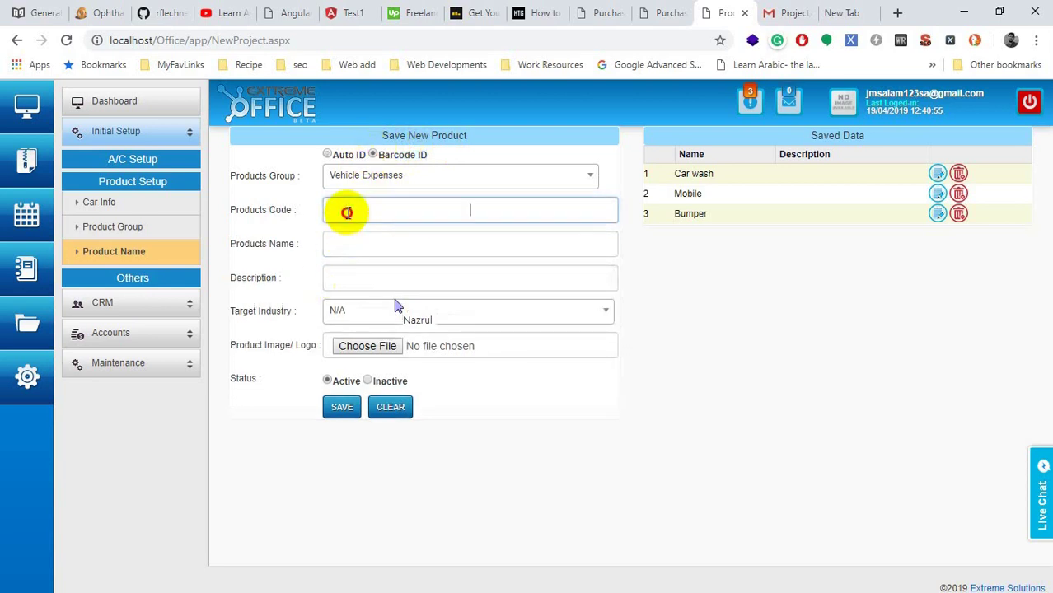
{"action": "type", "text": "6546546546"}
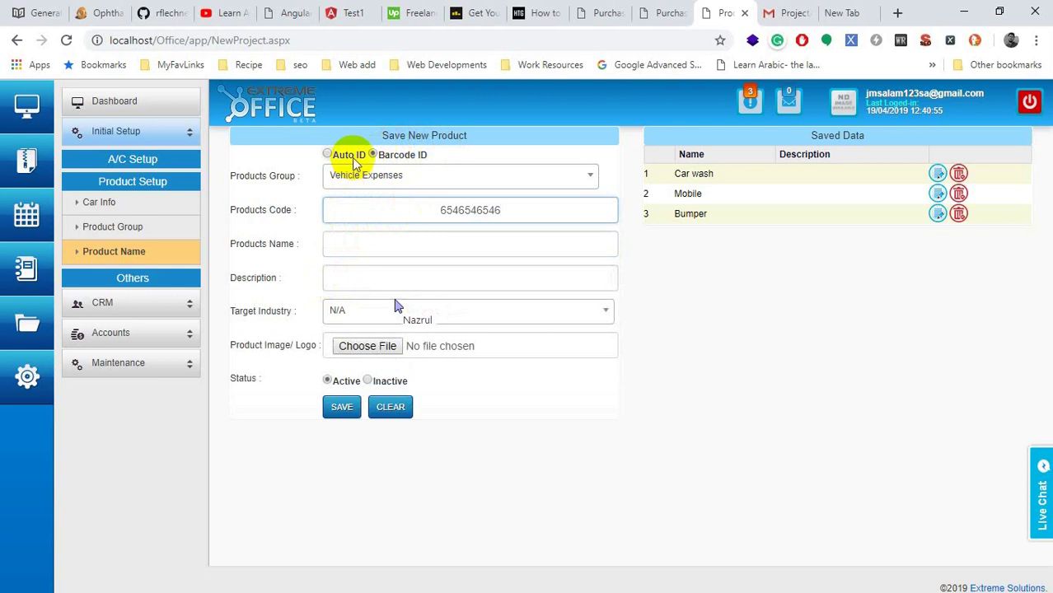
{"action": "left_click", "coordinate": [350, 156]}
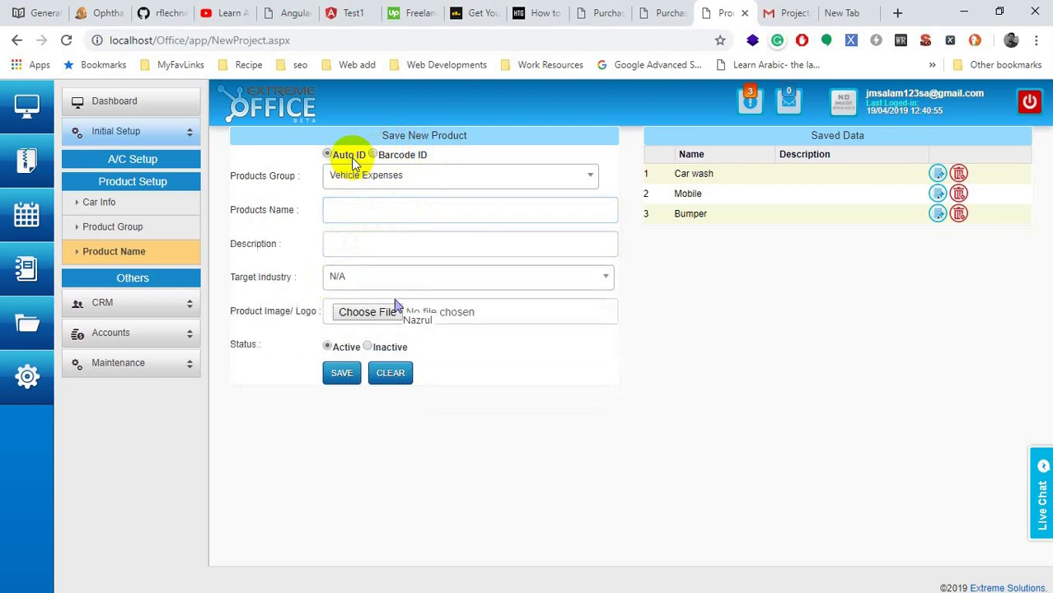
{"action": "left_click", "coordinate": [392, 161]}
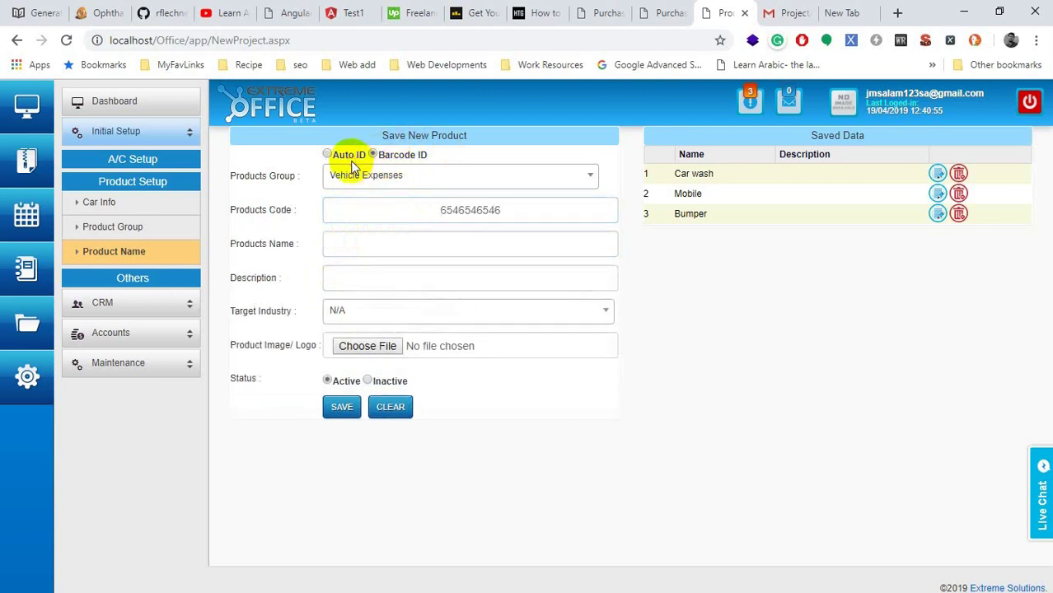
{"action": "left_click", "coordinate": [355, 160]}
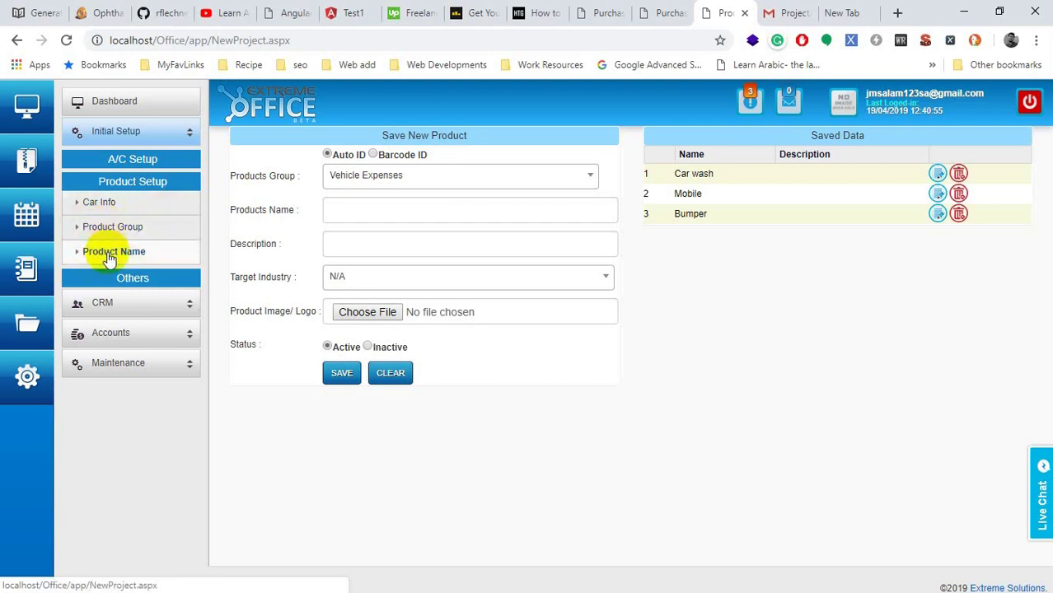
Step: Return to the Car Info page and toggle the Product Setup and Others sidebar sections
{"action": "left_click", "coordinate": [105, 206]}
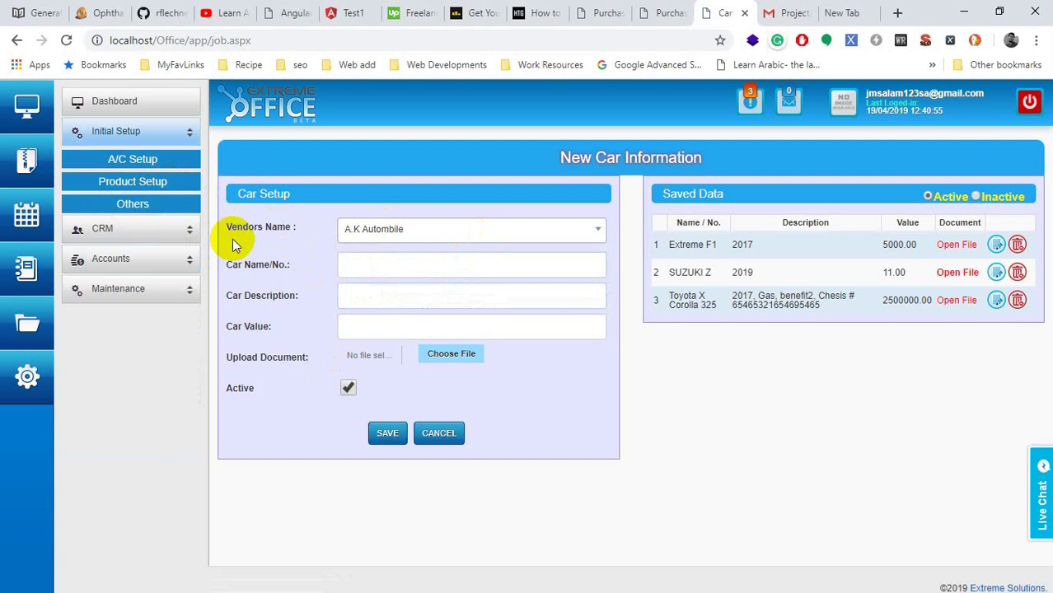
{"action": "left_click", "coordinate": [135, 184]}
{"action": "left_click", "coordinate": [121, 281]}
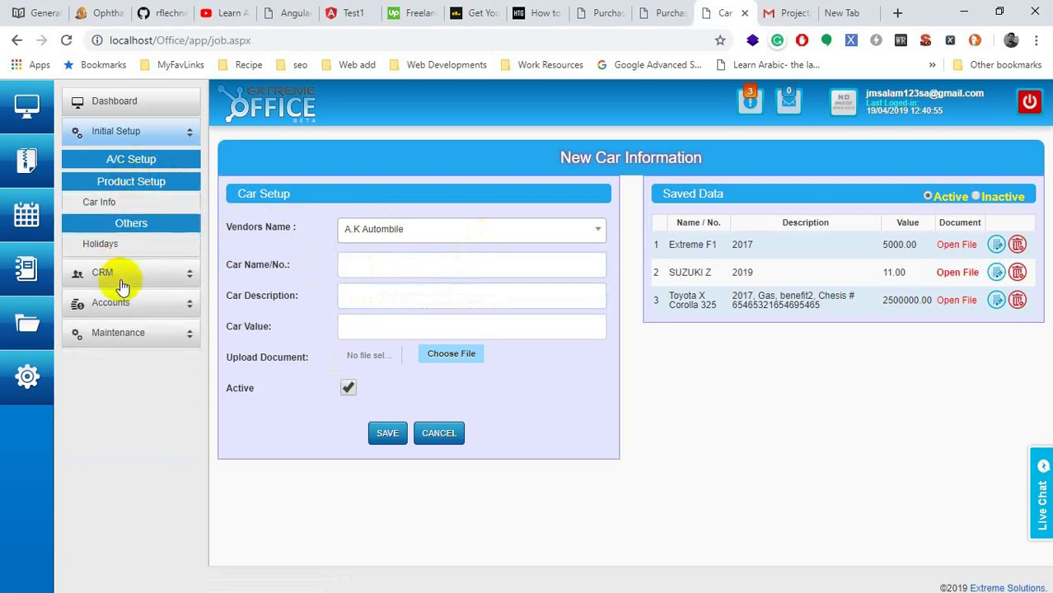
{"action": "left_click", "coordinate": [147, 185]}
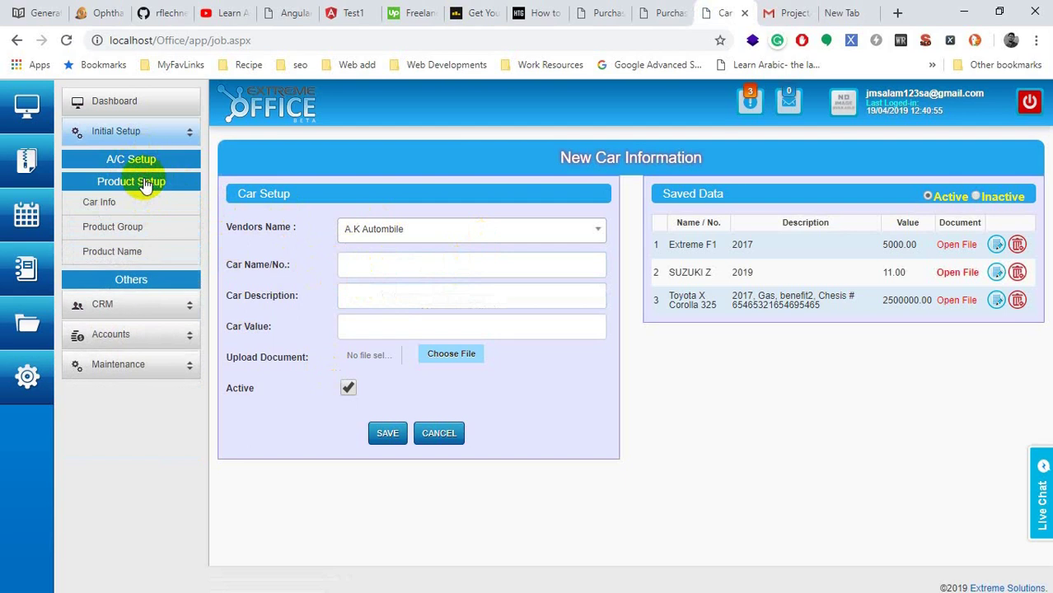
{"action": "left_click", "coordinate": [146, 185]}
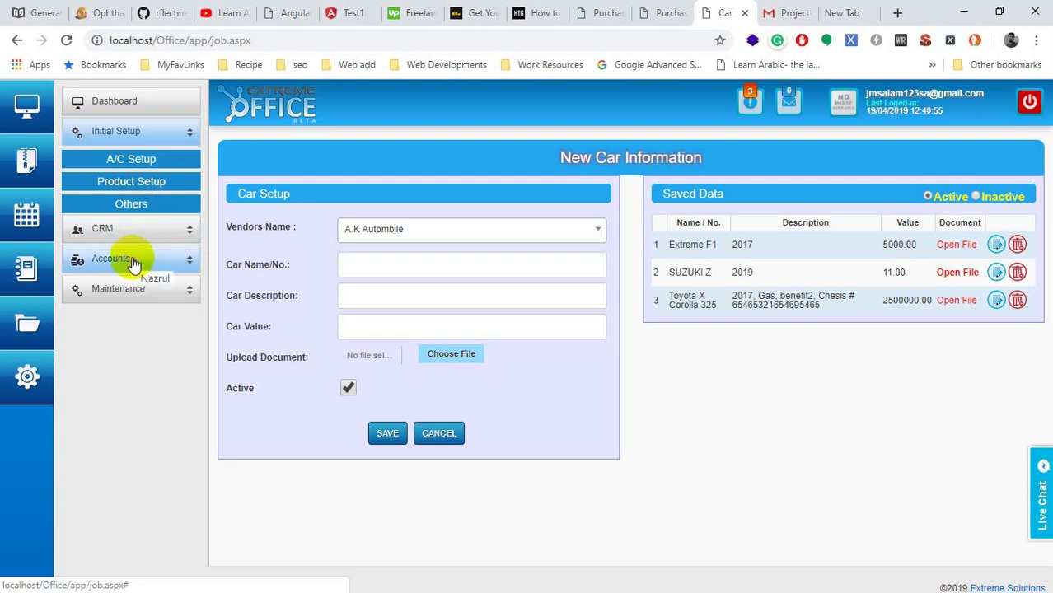
Step: Go to Accounts > Data Entry > Expense Entry
{"action": "left_click", "coordinate": [132, 261]}
{"action": "left_click", "coordinate": [132, 217]}
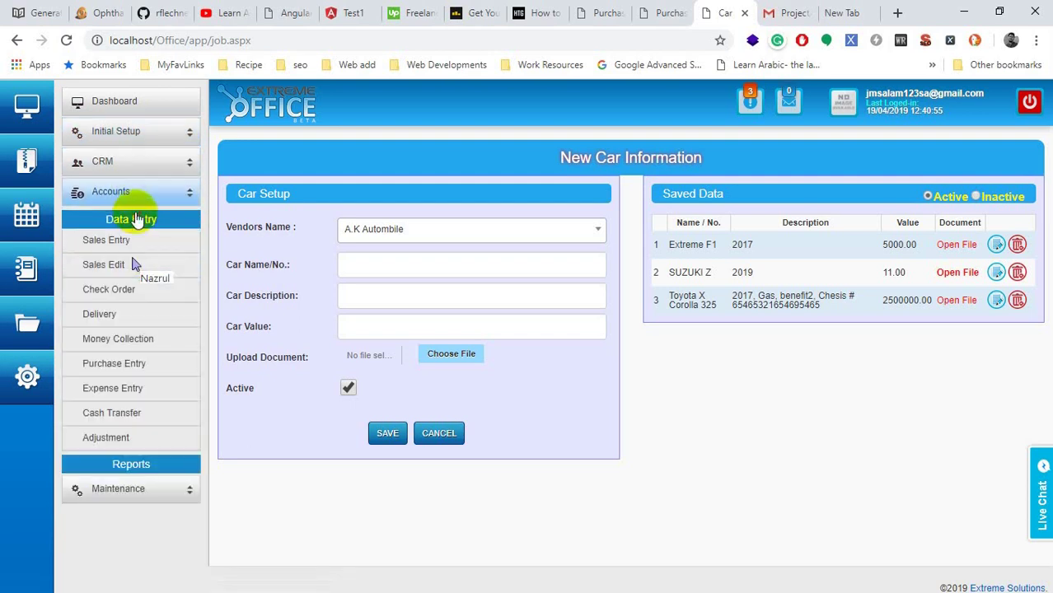
{"action": "left_click", "coordinate": [104, 396]}
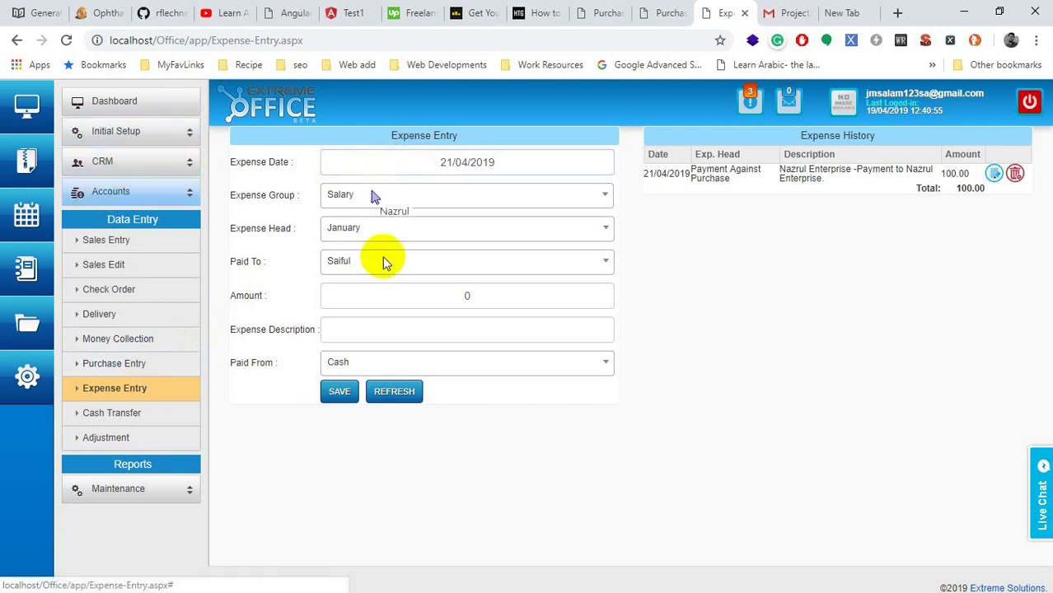
Step: Browse the Initial Setup menus, then re-expand Accounts > Data Entry
{"action": "left_click", "coordinate": [162, 134]}
{"action": "left_click", "coordinate": [136, 161]}
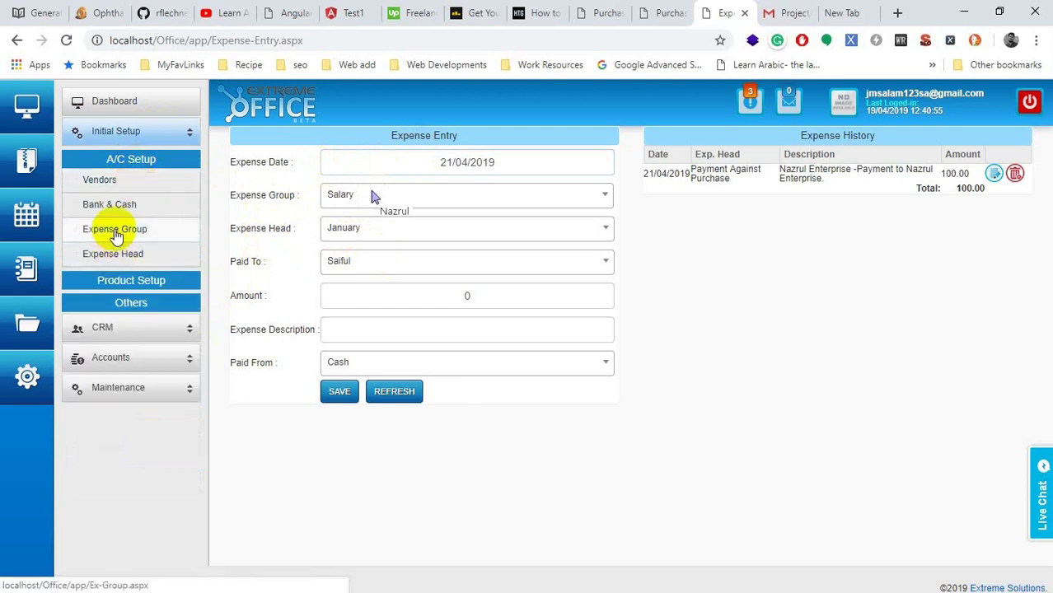
{"action": "left_click", "coordinate": [124, 280]}
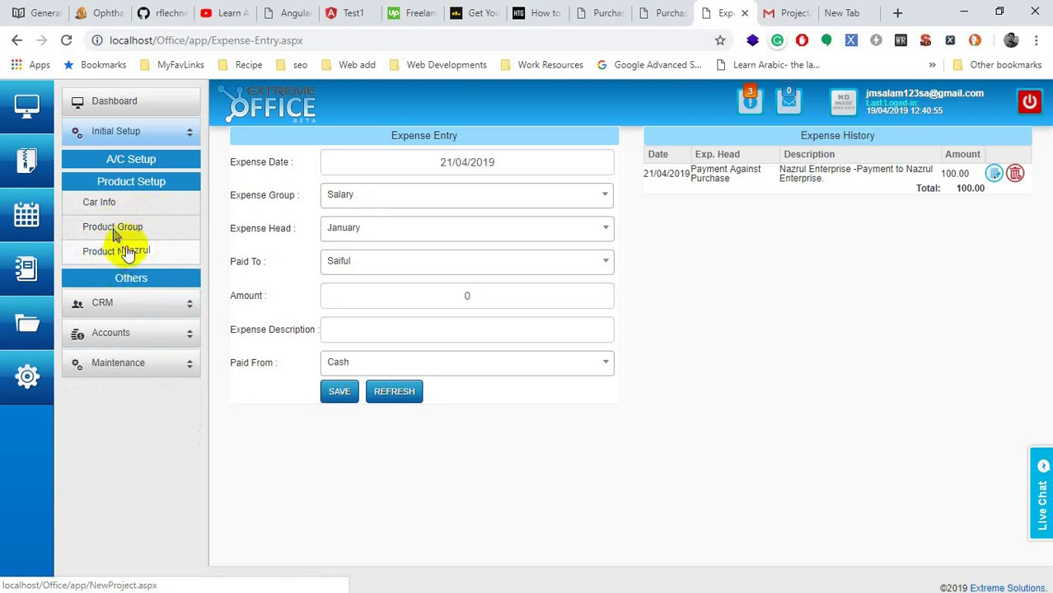
{"action": "left_click", "coordinate": [118, 333]}
{"action": "left_click", "coordinate": [118, 223]}
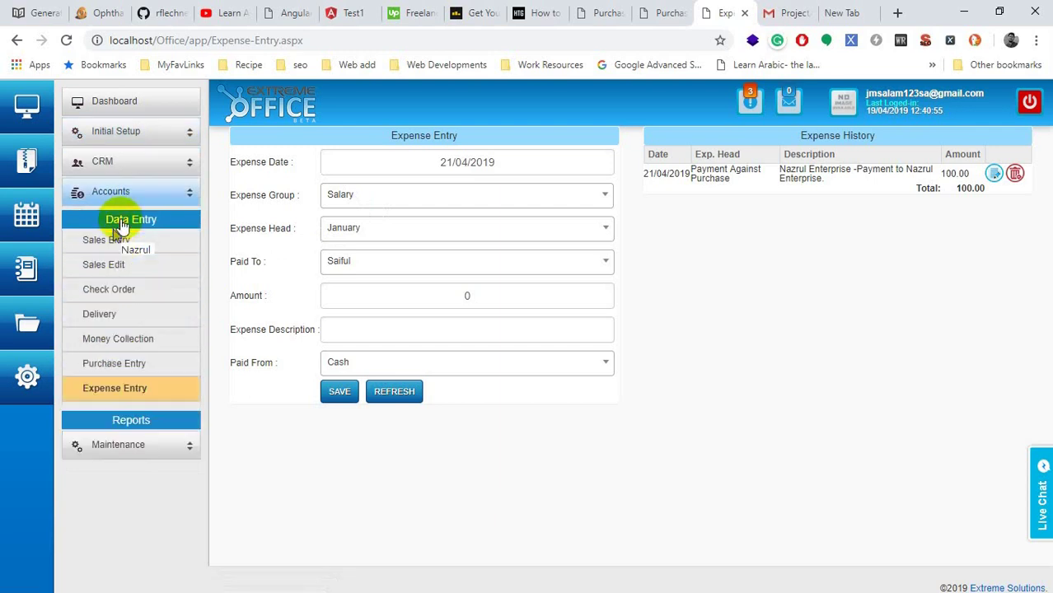
Step: Visit Purchase Entry, return to Expense Entry and view the expense group list
{"action": "left_click", "coordinate": [113, 365]}
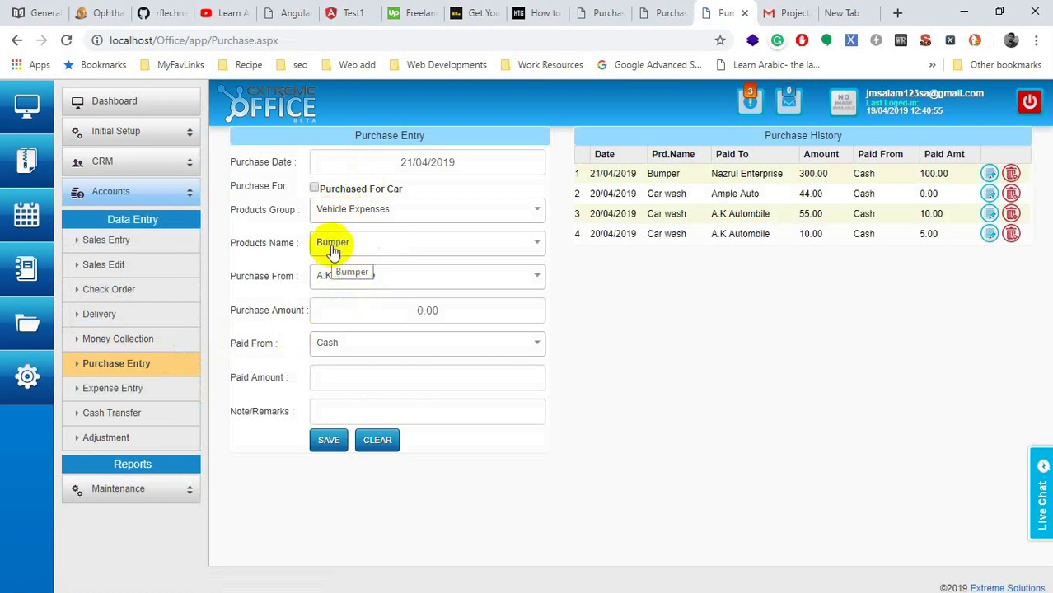
{"action": "left_click", "coordinate": [109, 394]}
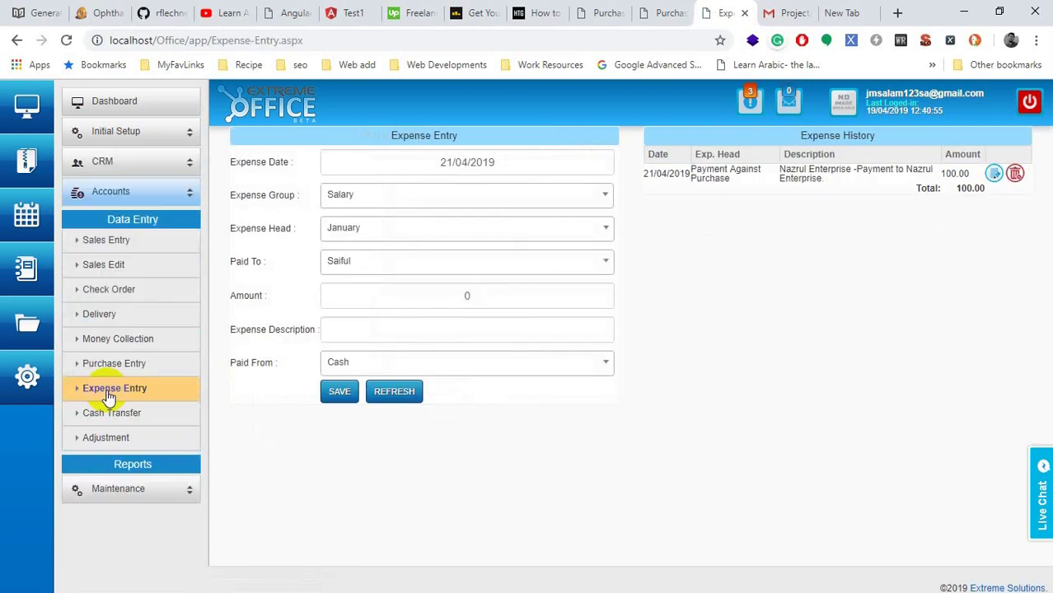
{"action": "left_click", "coordinate": [360, 197]}
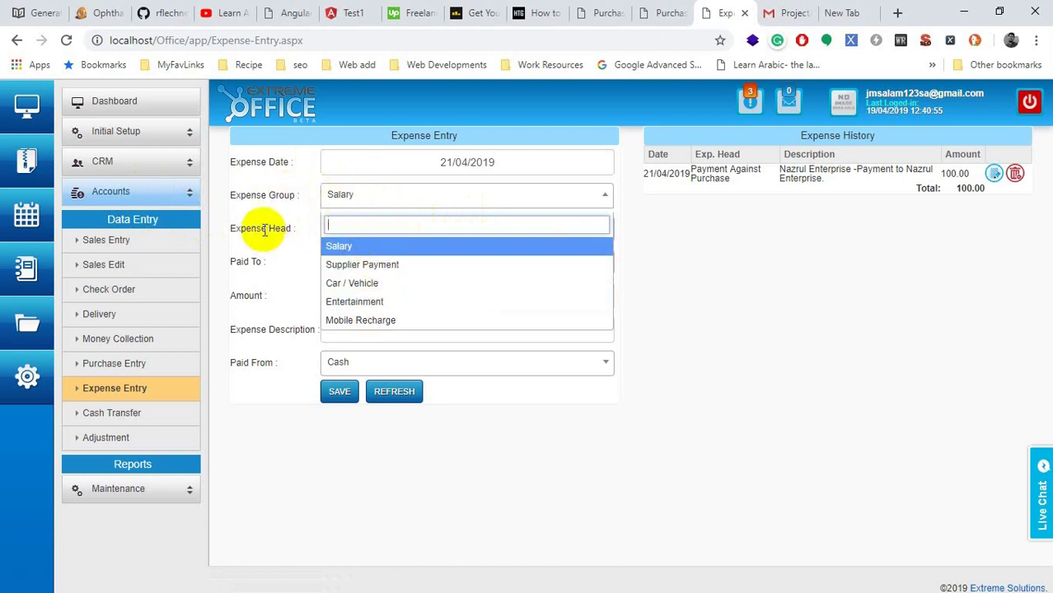
Step: Set the expense group to Car / Vehicle and link the Toyota X Corolla 325
{"action": "left_click_drag", "start_coordinate": [231, 228], "coordinate": [301, 224]}
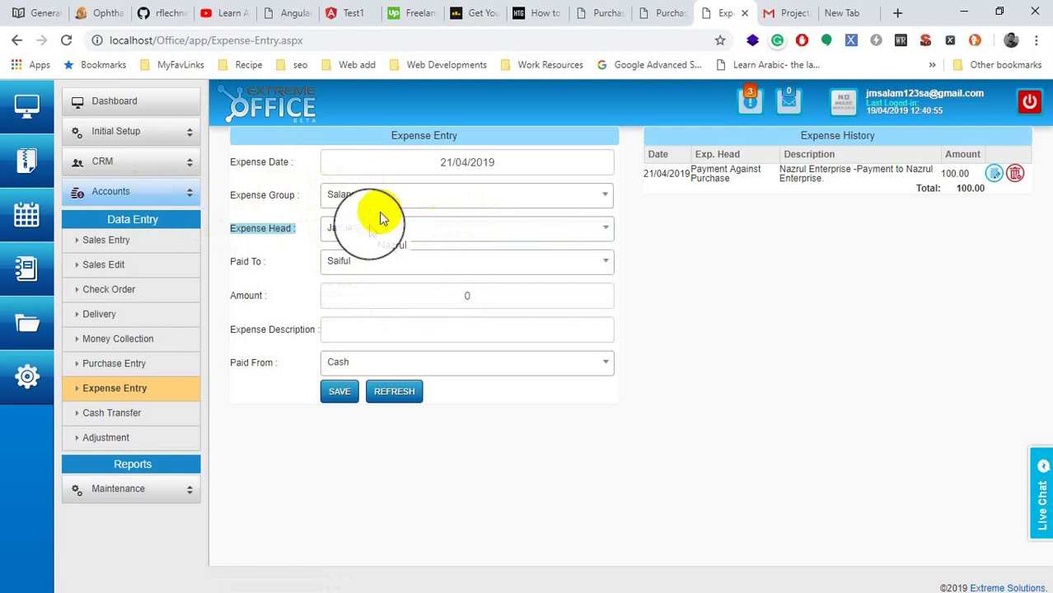
{"action": "left_click", "coordinate": [411, 195]}
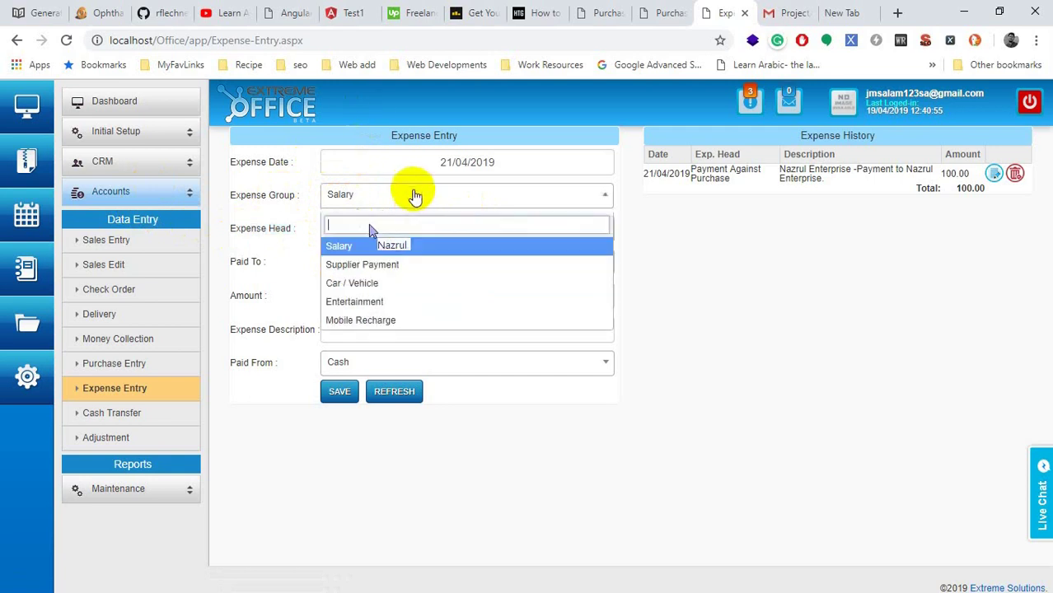
{"action": "left_click", "coordinate": [367, 283]}
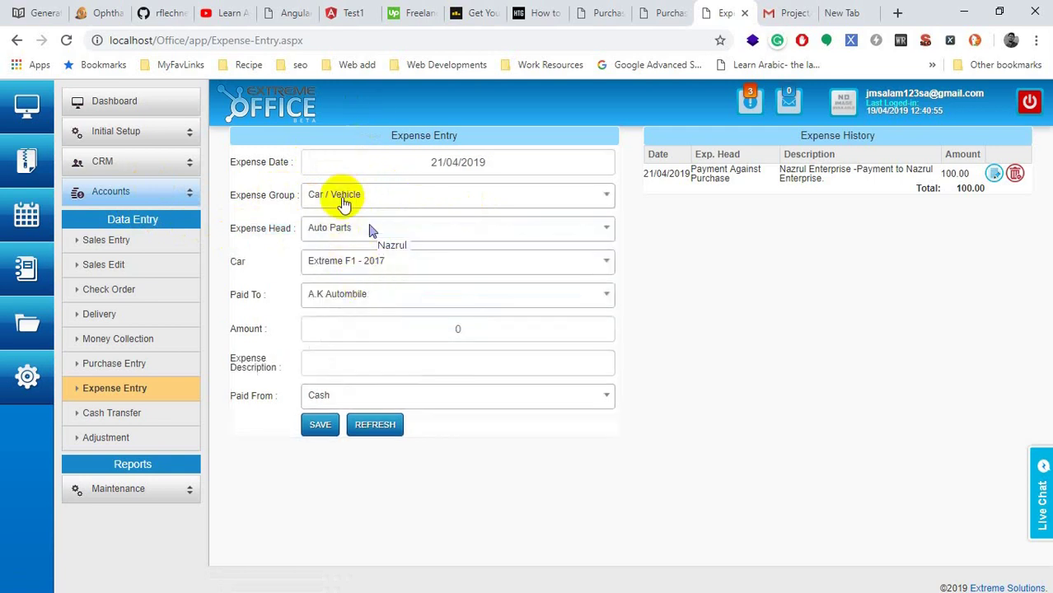
{"action": "left_click", "coordinate": [318, 229]}
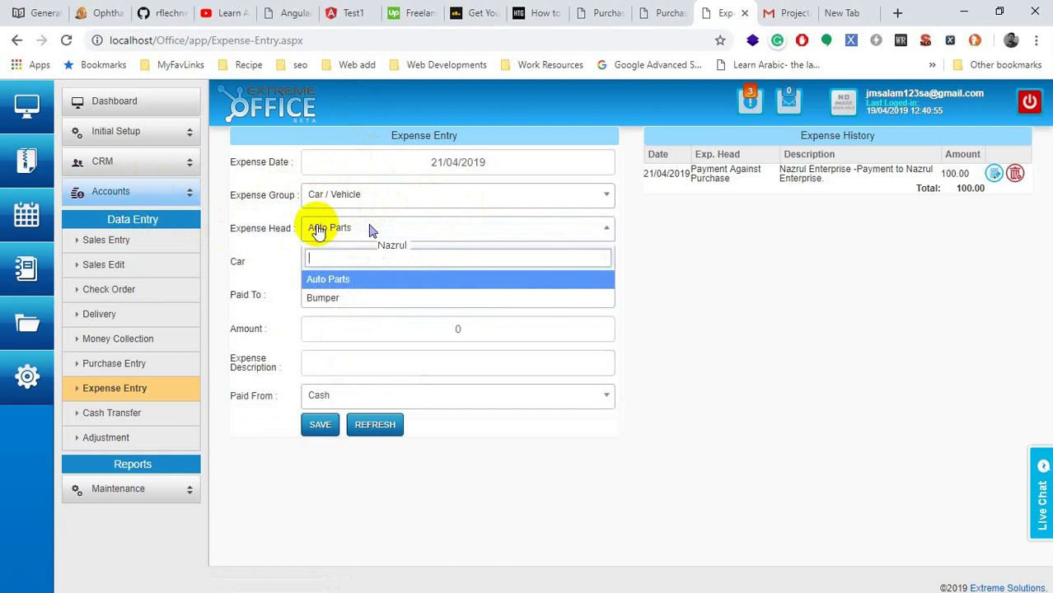
{"action": "left_click", "coordinate": [318, 230]}
{"action": "left_click", "coordinate": [319, 232]}
{"action": "left_click", "coordinate": [363, 280]}
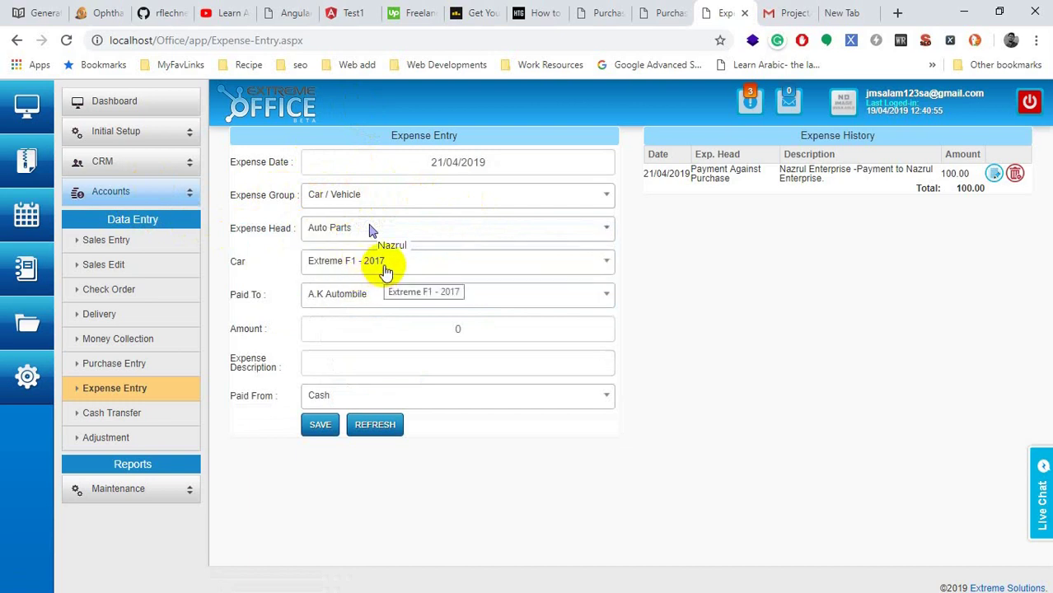
{"action": "left_click", "coordinate": [385, 272]}
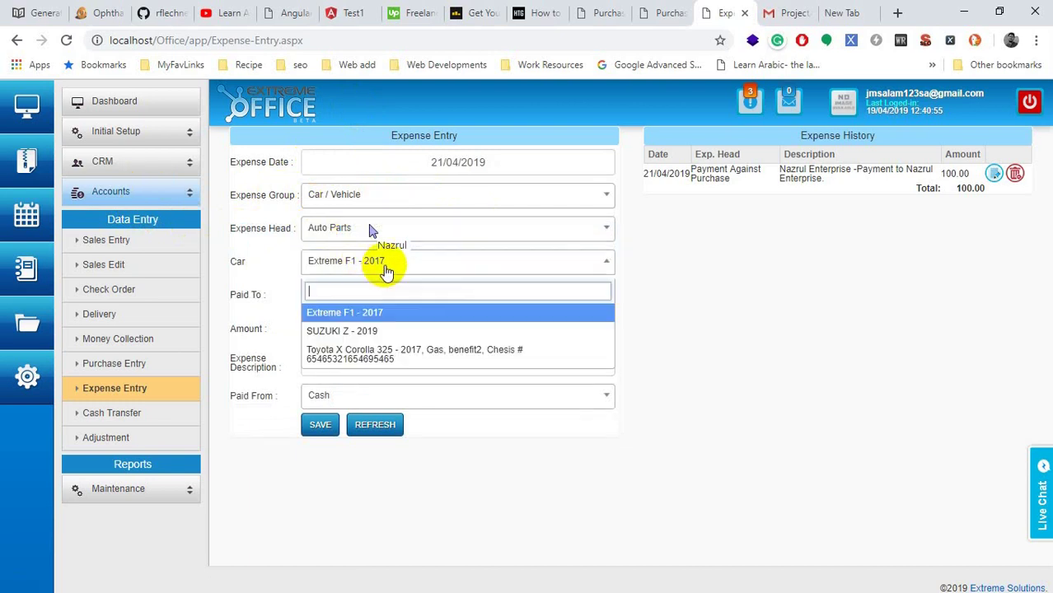
{"action": "left_click", "coordinate": [387, 353]}
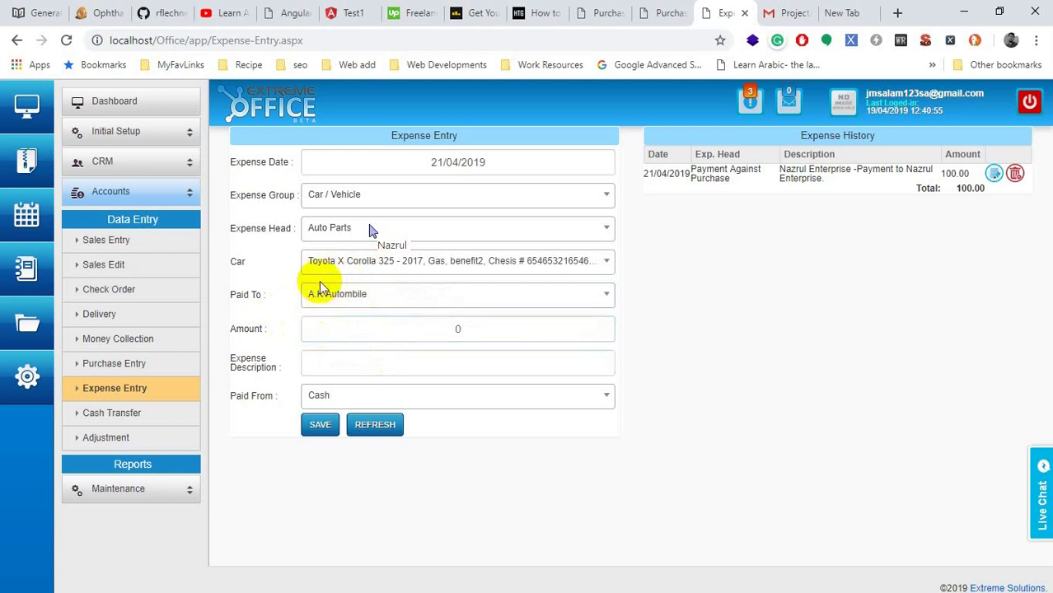
Step: Change the expense head to Bumper, reconfirm the Toyota car, and set payee Ample Auto
{"action": "left_click", "coordinate": [334, 229]}
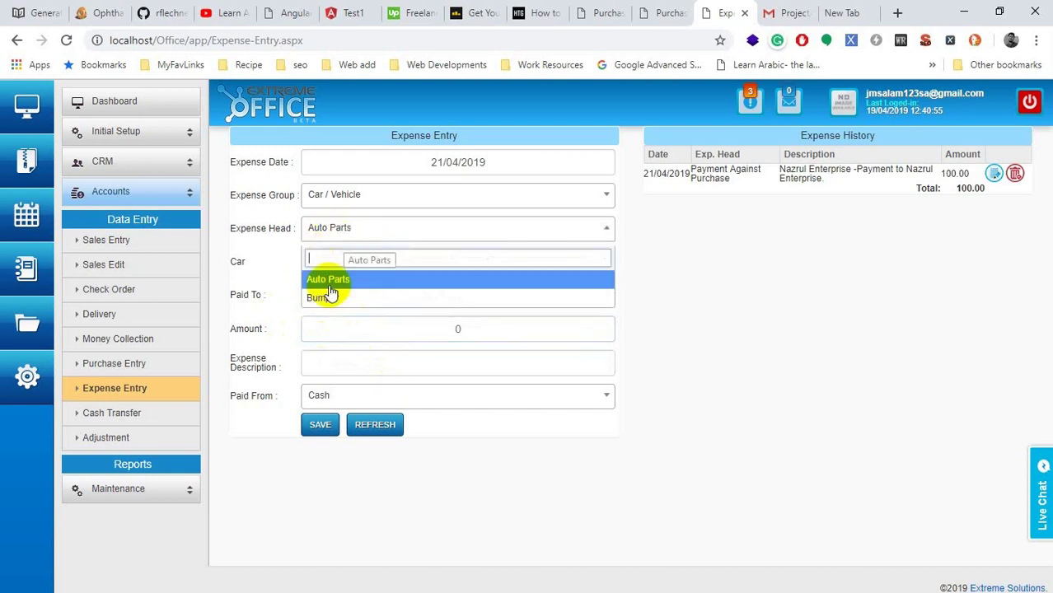
{"action": "left_click", "coordinate": [325, 299]}
{"action": "left_click", "coordinate": [341, 260]}
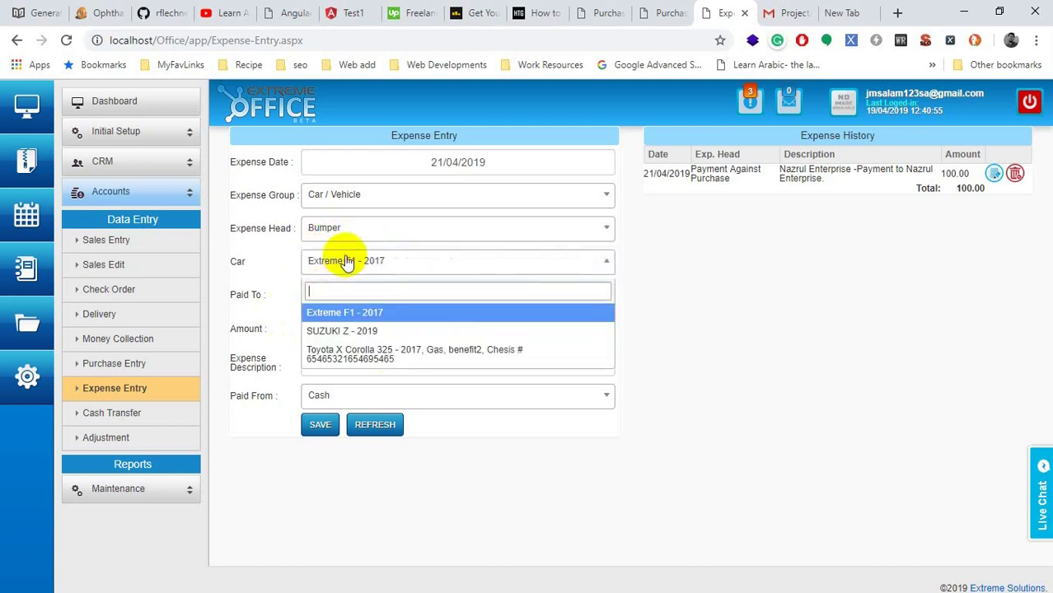
{"action": "left_click", "coordinate": [349, 352]}
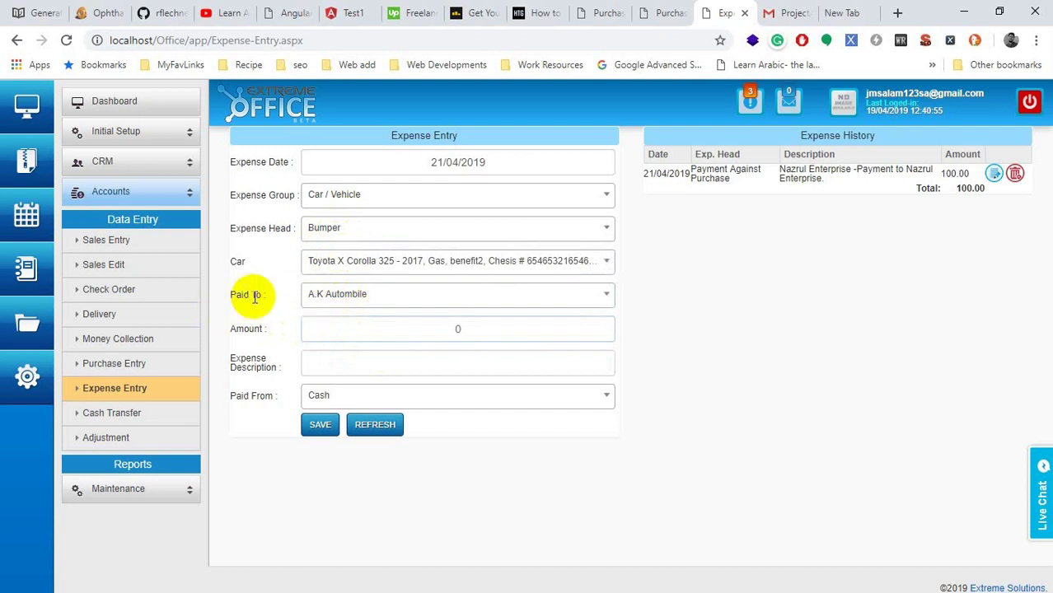
{"action": "left_click", "coordinate": [389, 302]}
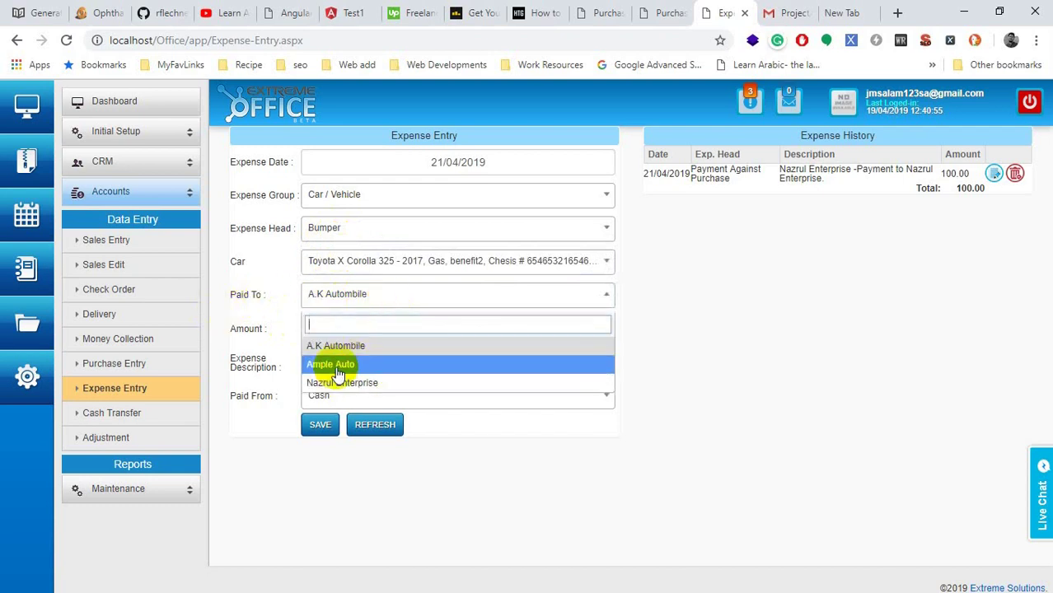
{"action": "left_click", "coordinate": [341, 365]}
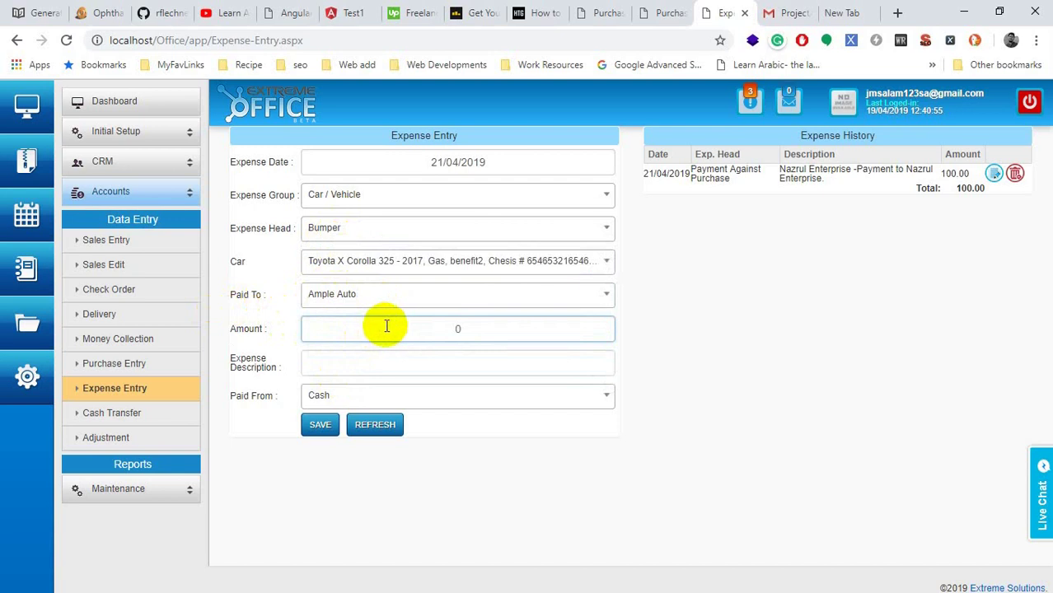
Step: Leave the expense unsaved at amount 0 with Paid From Cash, moving on to Purchase Entry
{"action": "double_click", "coordinate": [513, 333]}
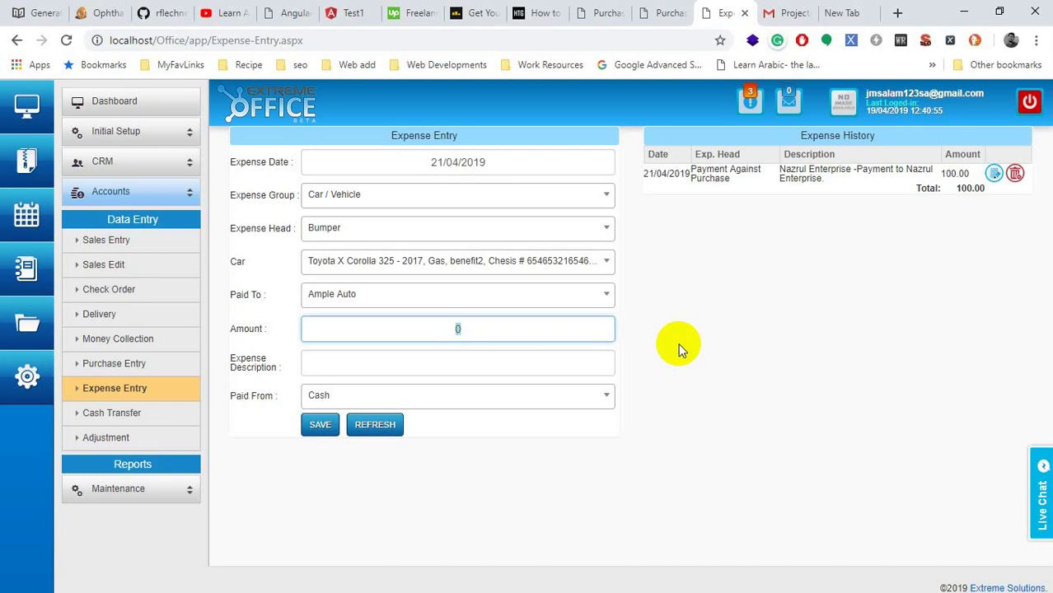
{"action": "left_click", "coordinate": [383, 397]}
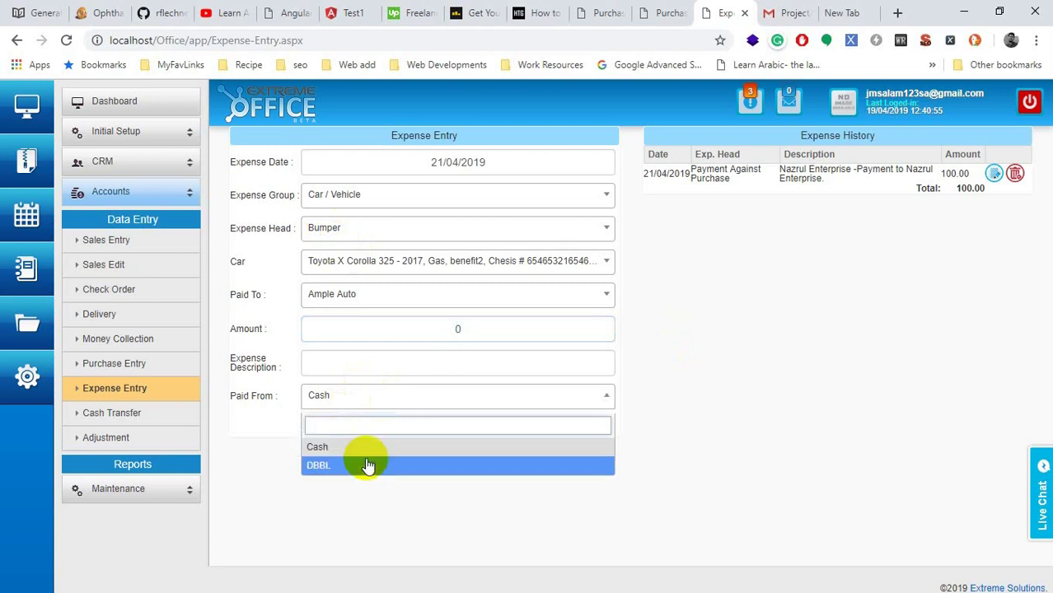
{"action": "left_click", "coordinate": [315, 490]}
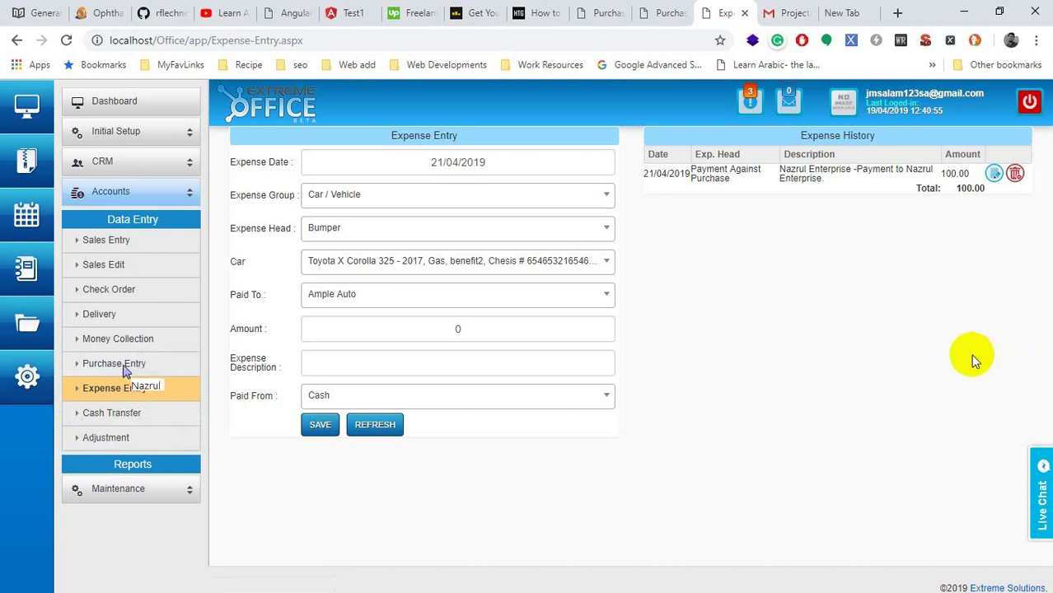
{"action": "left_click", "coordinate": [124, 365]}
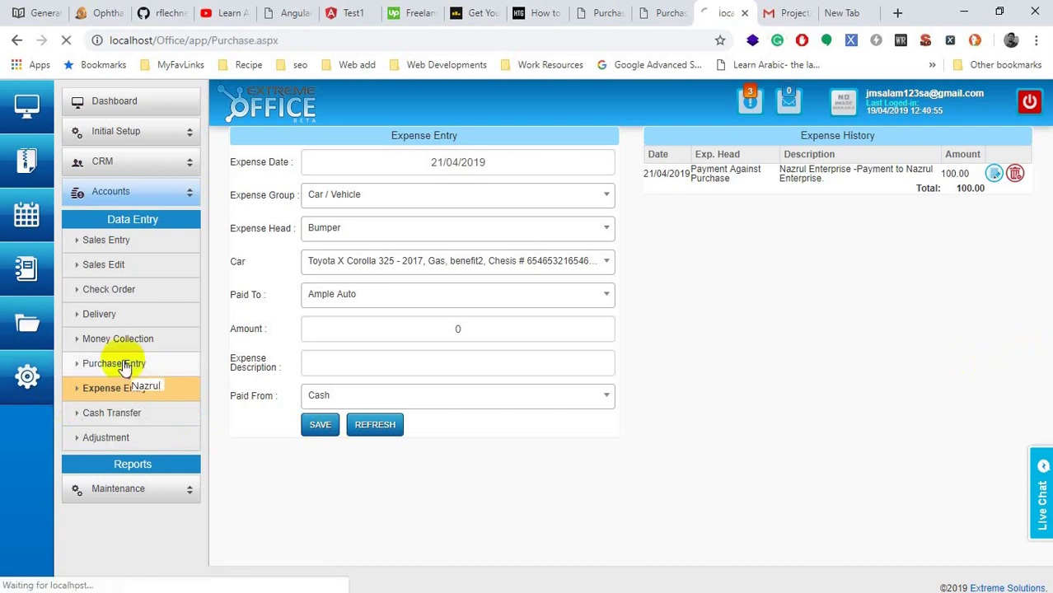
Step: Enter Purchase Amount 5000 and Paid Amount 1000 for the Bumper purchase
{"action": "left_click", "coordinate": [367, 379]}
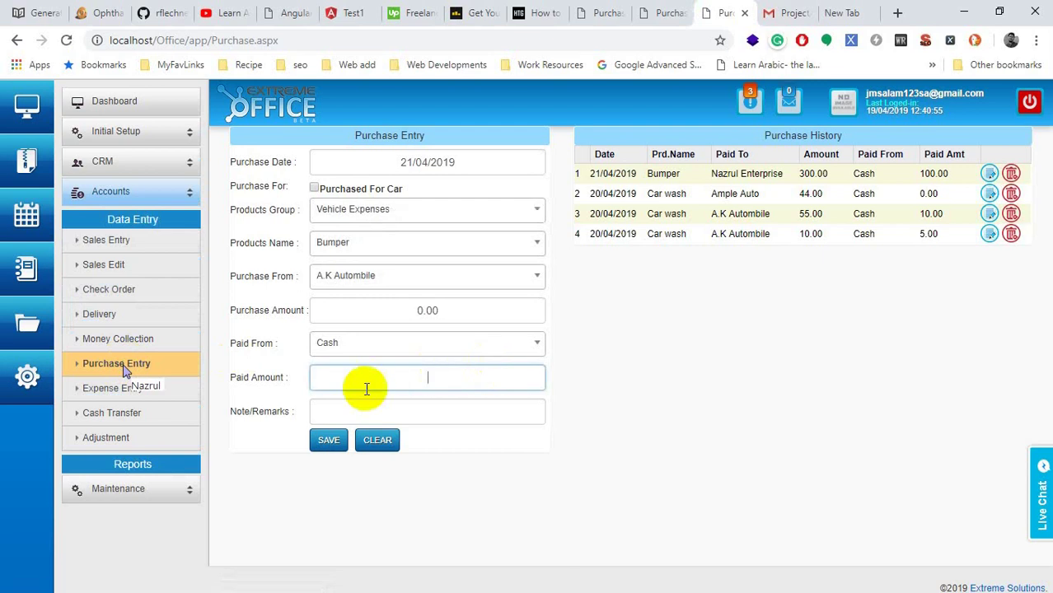
{"action": "left_click", "coordinate": [363, 418]}
{"action": "left_click", "coordinate": [353, 310]}
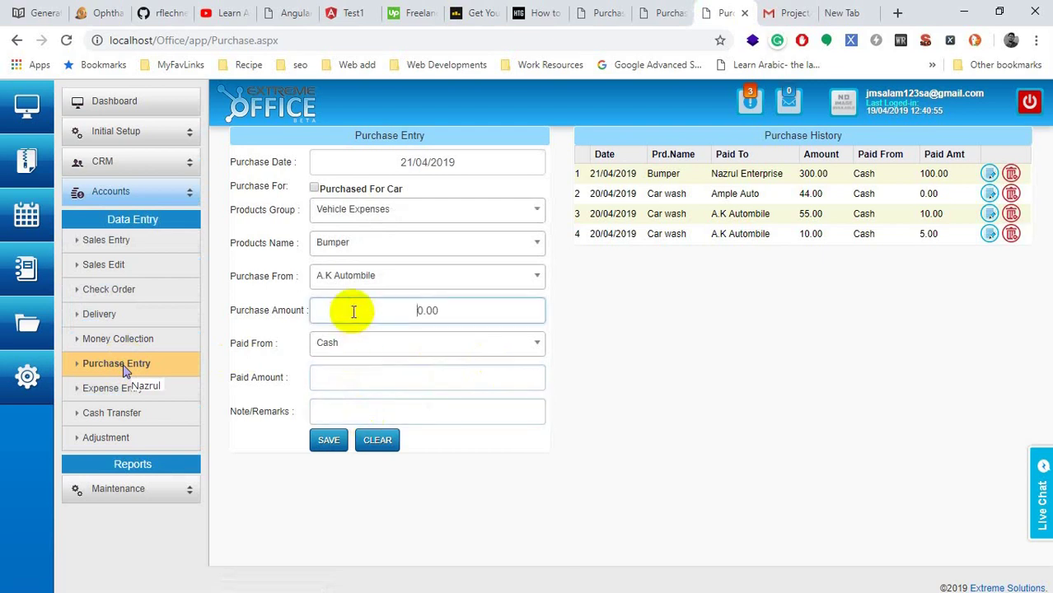
{"action": "left_click", "coordinate": [368, 372]}
{"action": "left_click", "coordinate": [372, 405]}
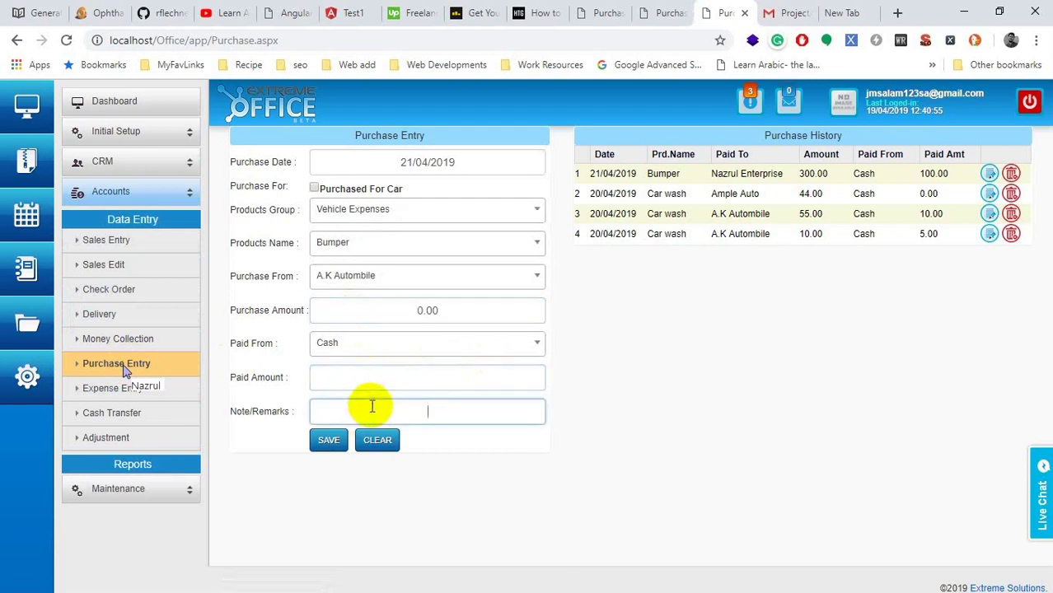
{"action": "left_click", "coordinate": [369, 389]}
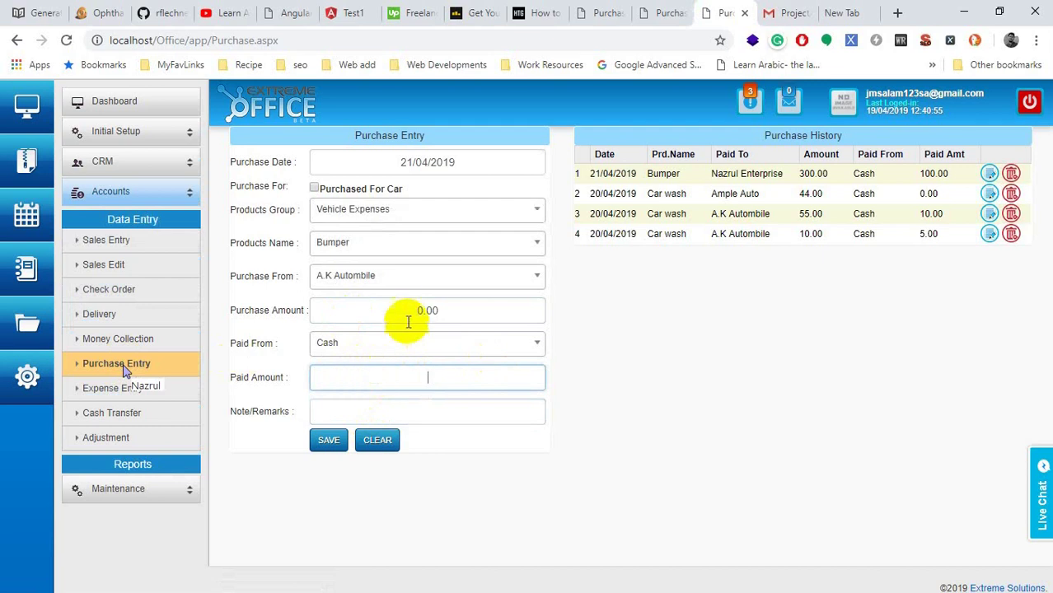
{"action": "left_click_drag", "start_coordinate": [399, 302], "coordinate": [472, 310]}
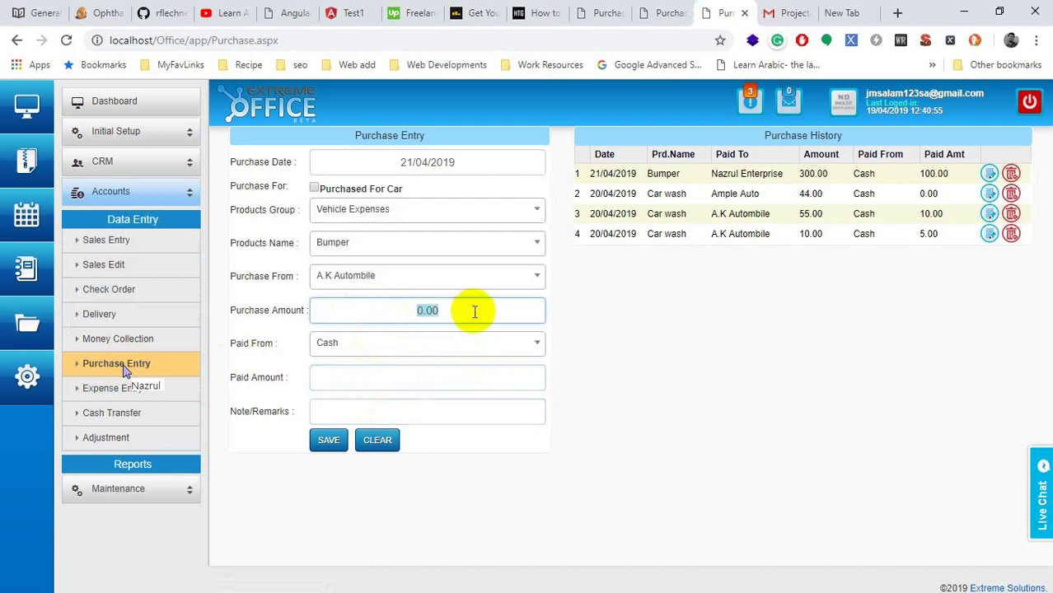
{"action": "type", "text": "5000"}
{"action": "left_click", "coordinate": [423, 377]}
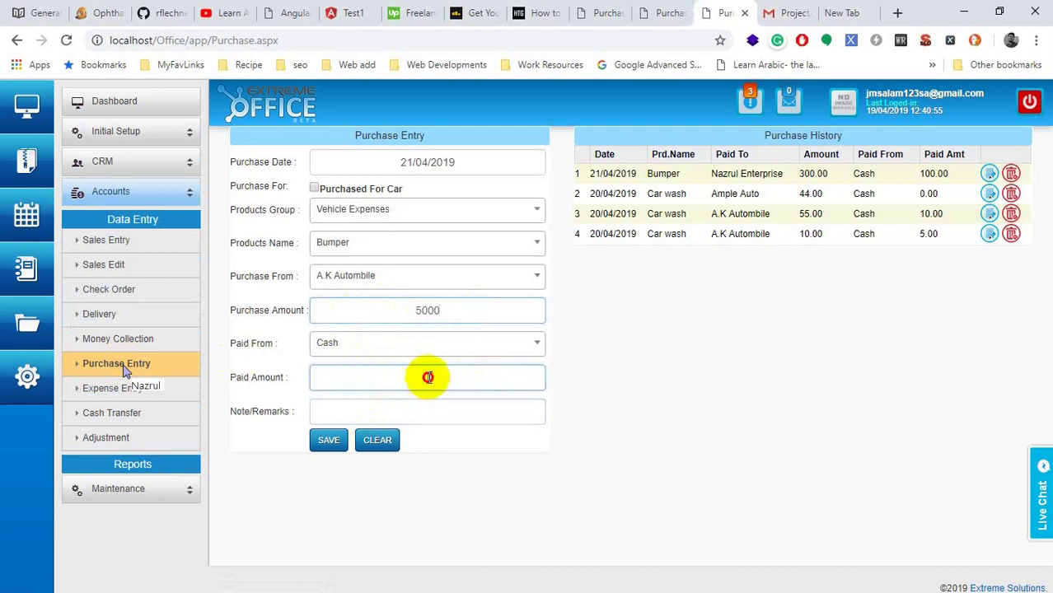
{"action": "type", "text": "1000"}
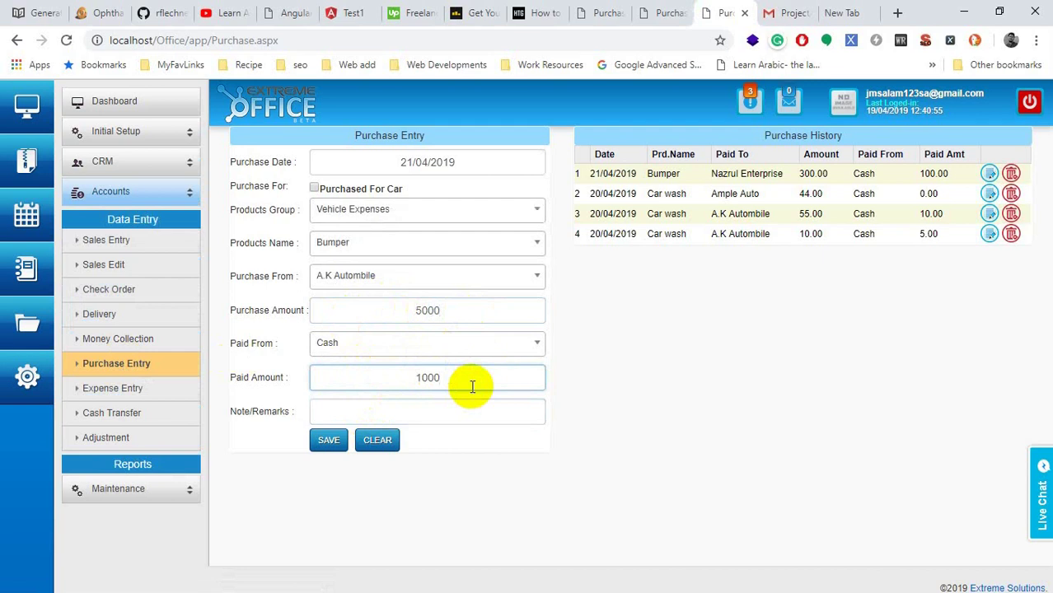
Step: Recheck the 5000 and 1000 amounts and tick Purchased For Car
{"action": "left_click_drag", "start_coordinate": [472, 386], "coordinate": [348, 377]}
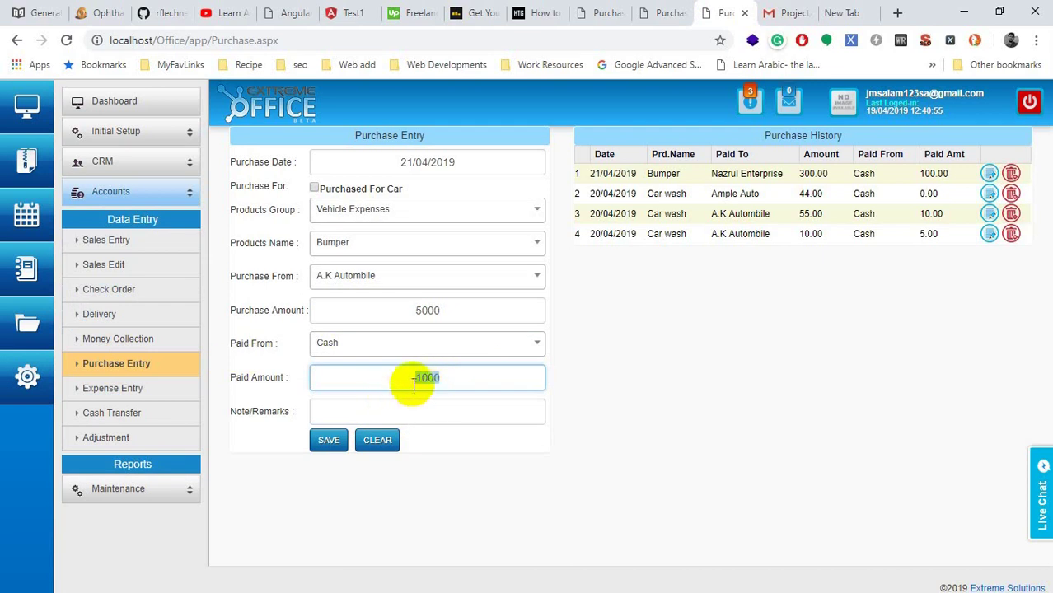
{"action": "left_click", "coordinate": [435, 312]}
{"action": "double_click", "coordinate": [435, 313]}
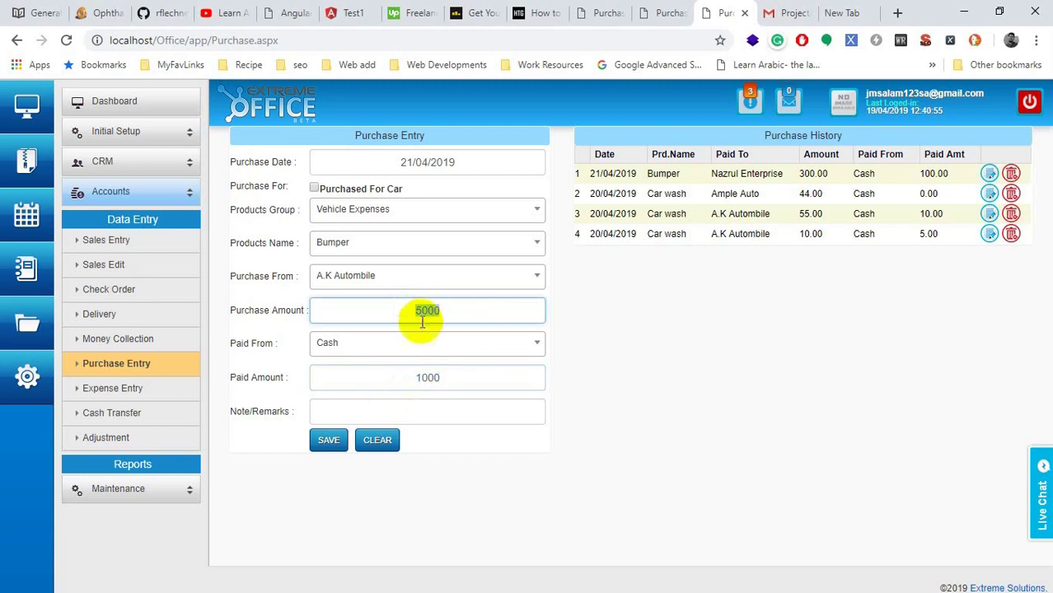
{"action": "double_click", "coordinate": [407, 376]}
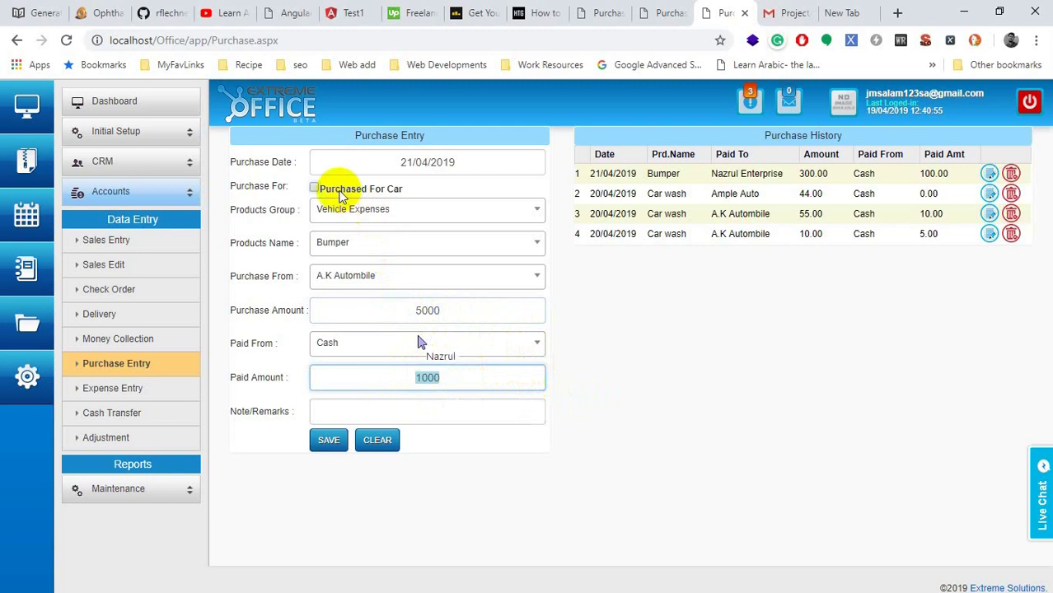
{"action": "left_click", "coordinate": [314, 190]}
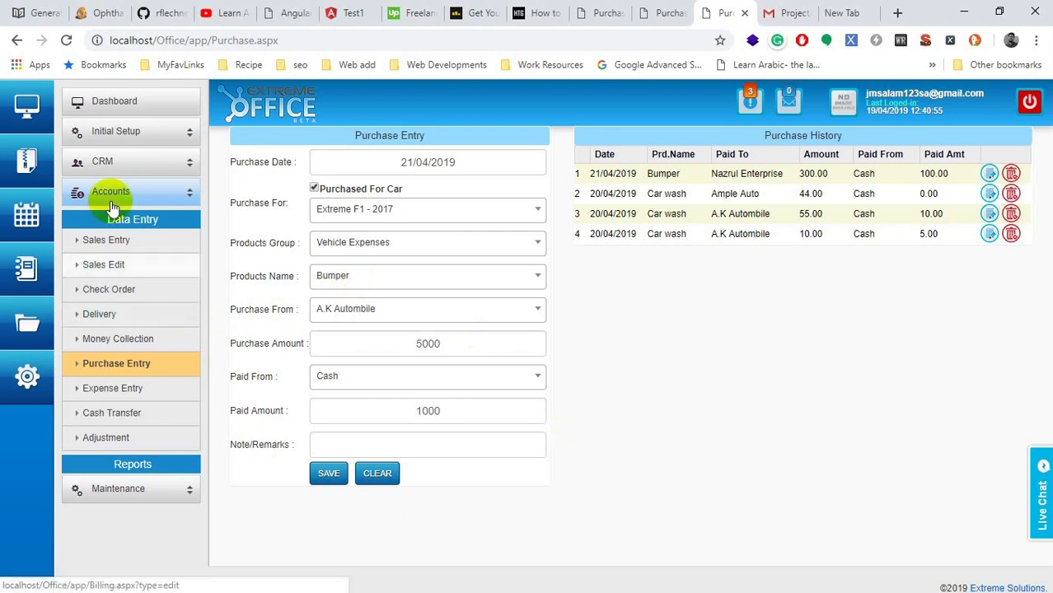
Step: Expand the Reports group under Accounts to list Day Book, Ledger Book and Car Statement
{"action": "left_click", "coordinate": [126, 469]}
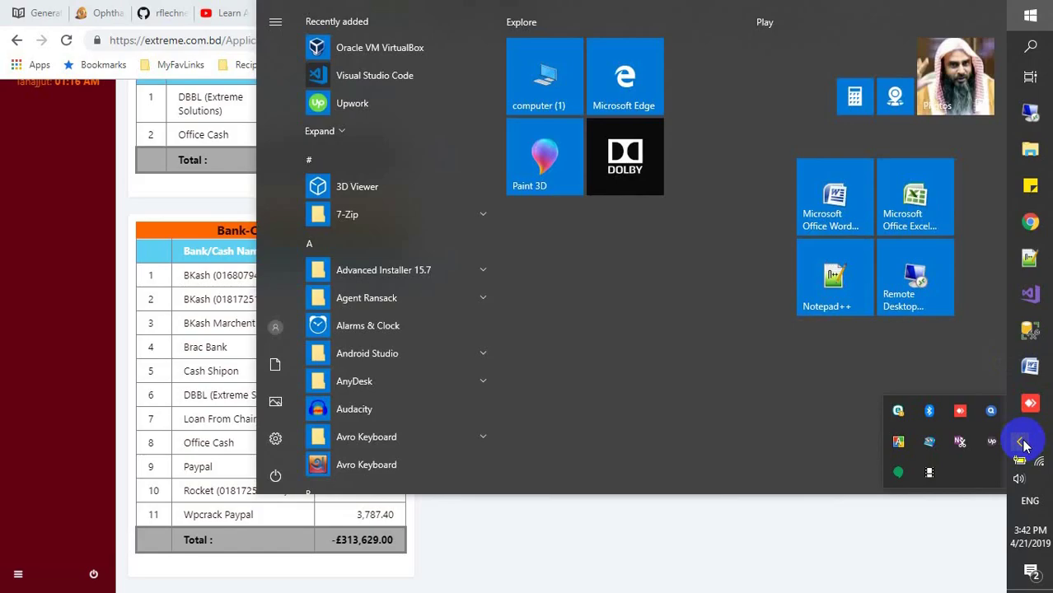
Step: Open the FastStone Screen Recorder tray menu showing Pause, Edit Video File, Options and Exit
{"action": "left_click", "coordinate": [929, 475]}
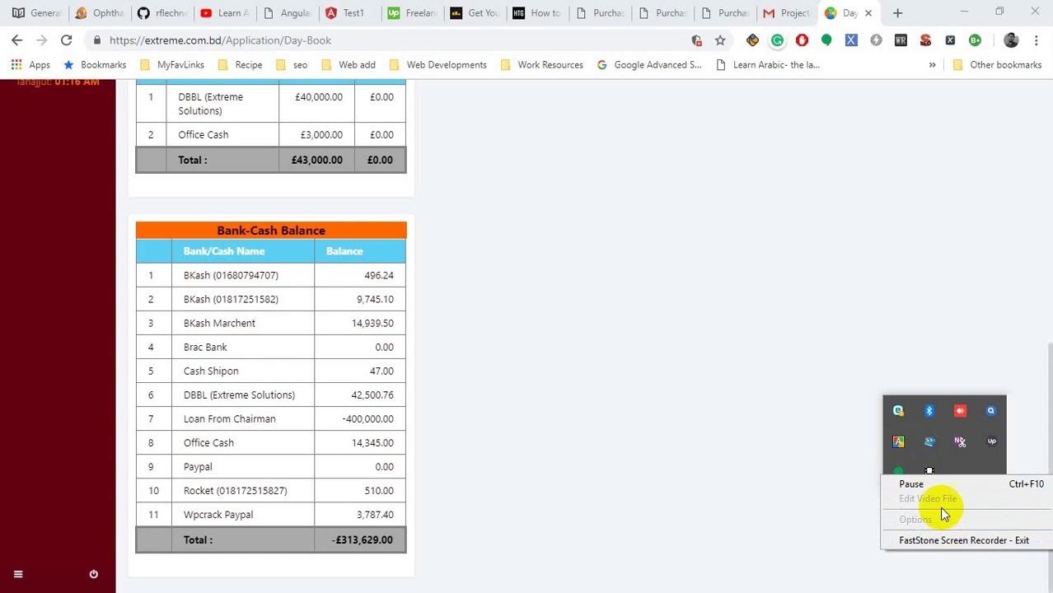
{"action": "left_click", "coordinate": [931, 484]}
{"action": "left_click", "coordinate": [923, 499]}
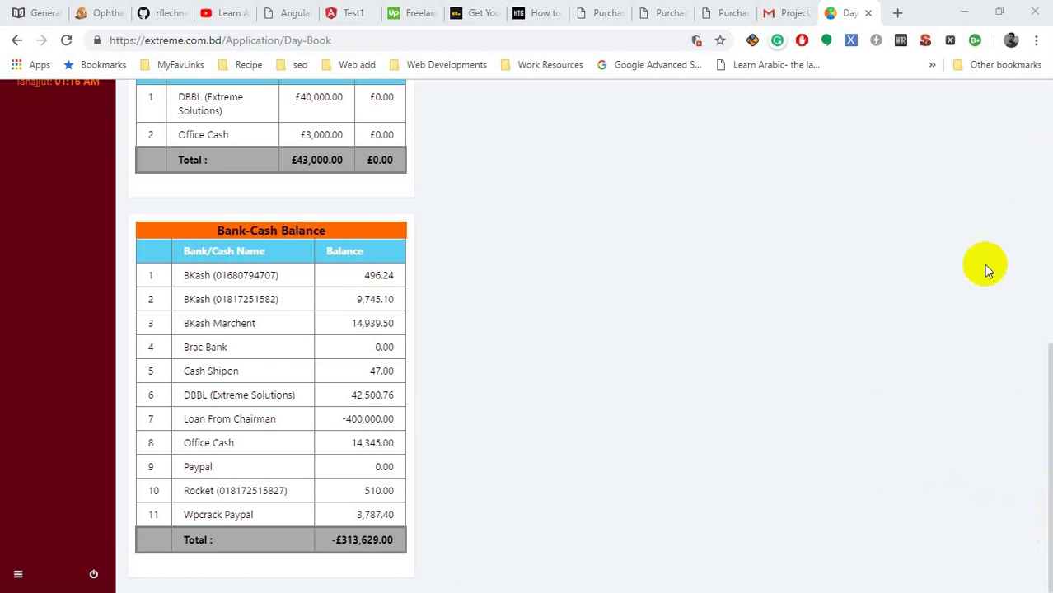
{"action": "key", "text": "super"}
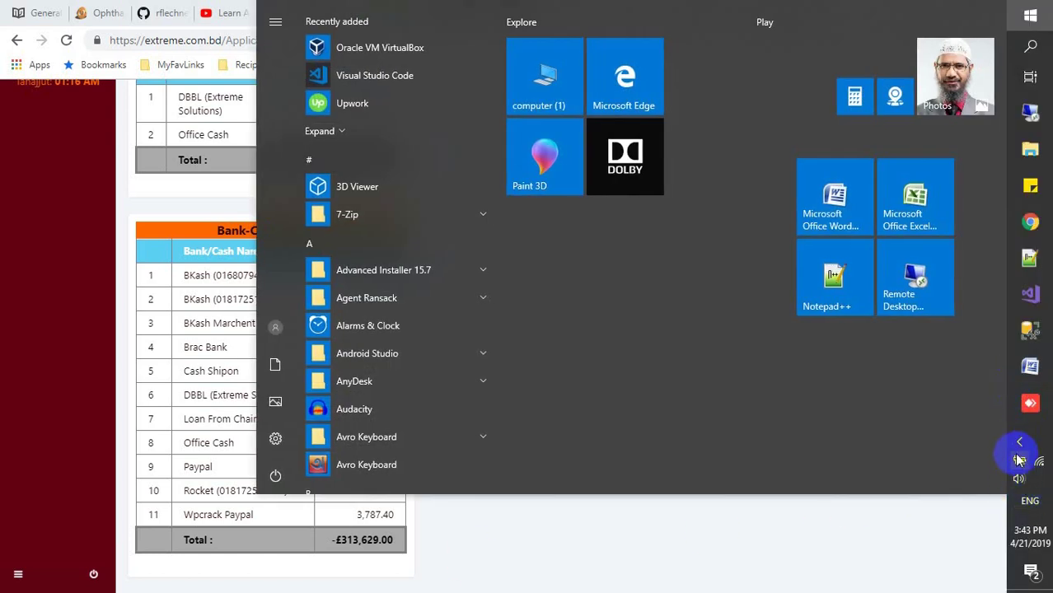
{"action": "left_click", "coordinate": [1018, 441]}
{"action": "left_click", "coordinate": [929, 472]}
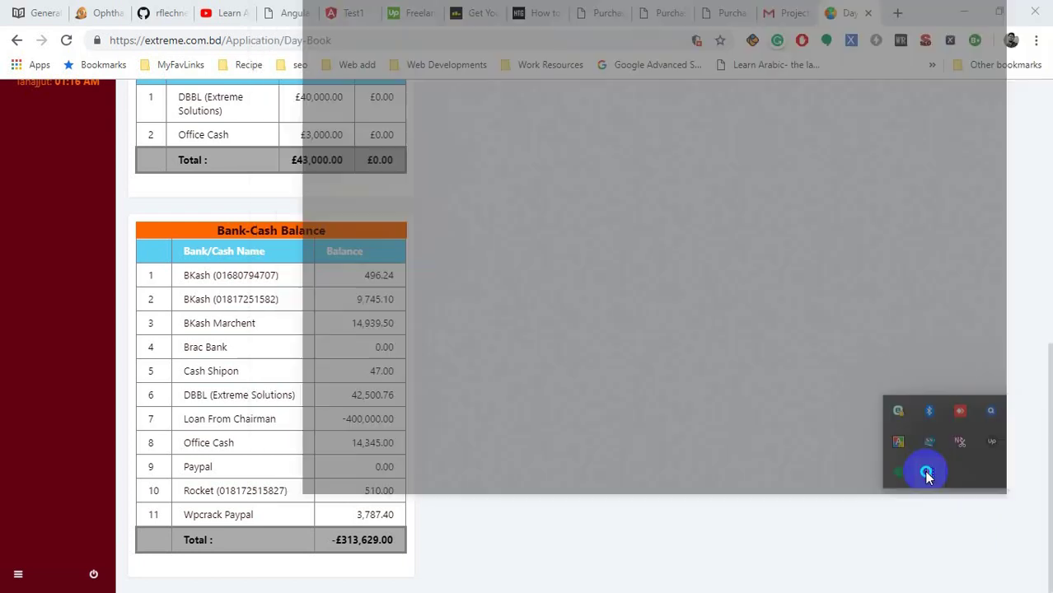